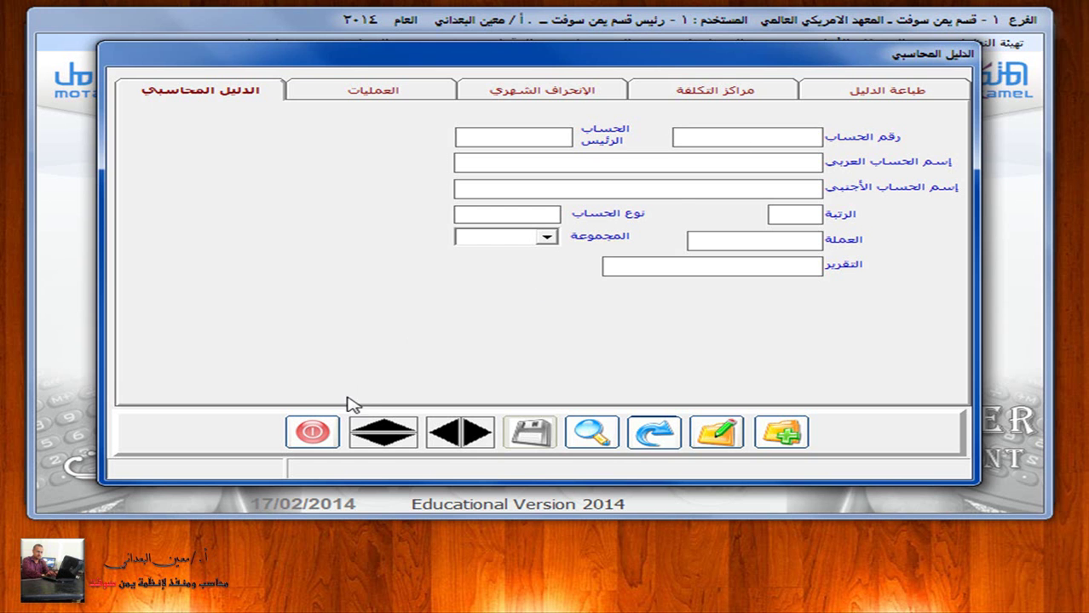
Step: Close the chart of accounts, leave and reopen General Ledger, and open the currency data form (بيانات العملات)
{"action": "left_click", "coordinate": [312, 435]}
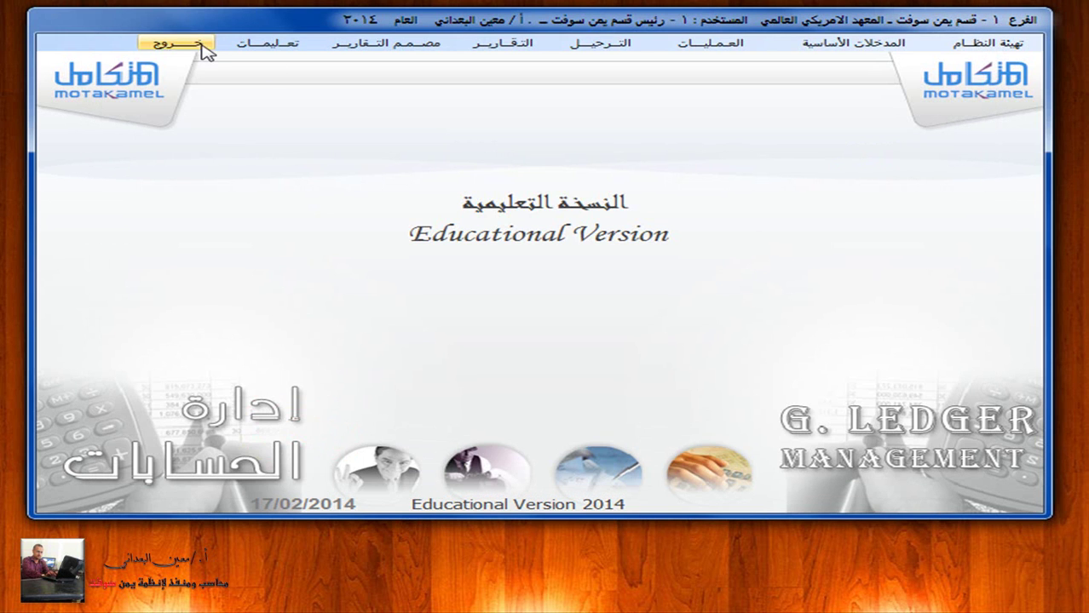
{"action": "left_click", "coordinate": [188, 47]}
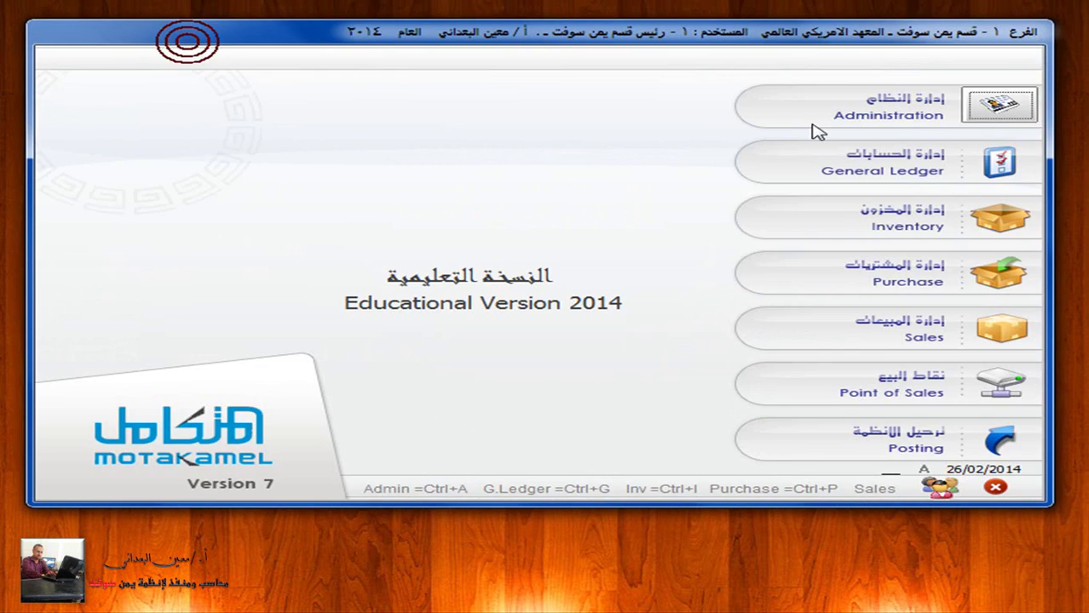
{"action": "left_click", "coordinate": [997, 166]}
{"action": "left_click", "coordinate": [1010, 45]}
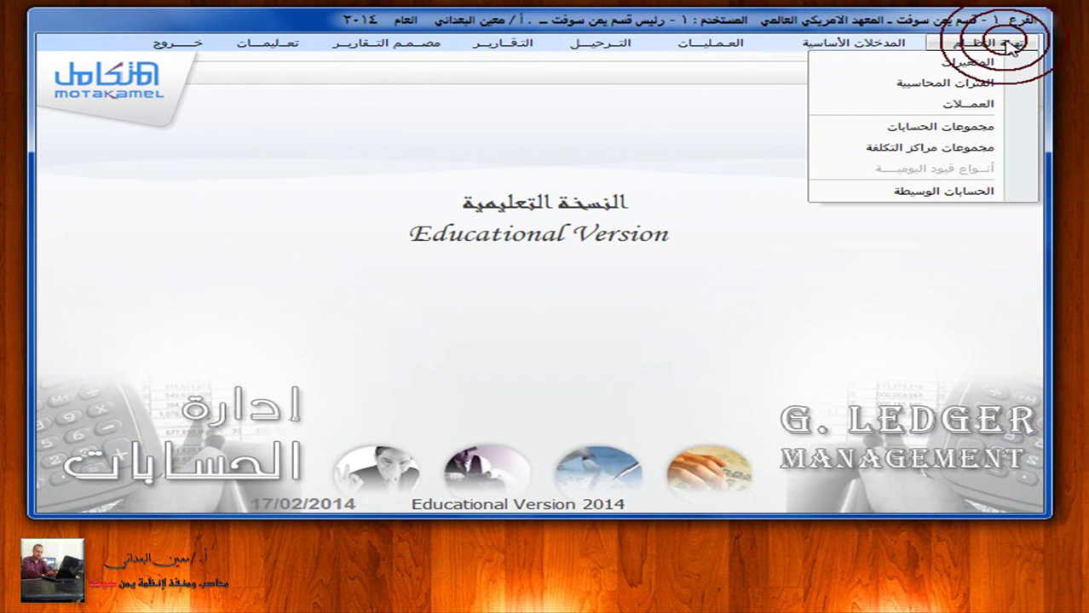
{"action": "left_click", "coordinate": [1005, 105]}
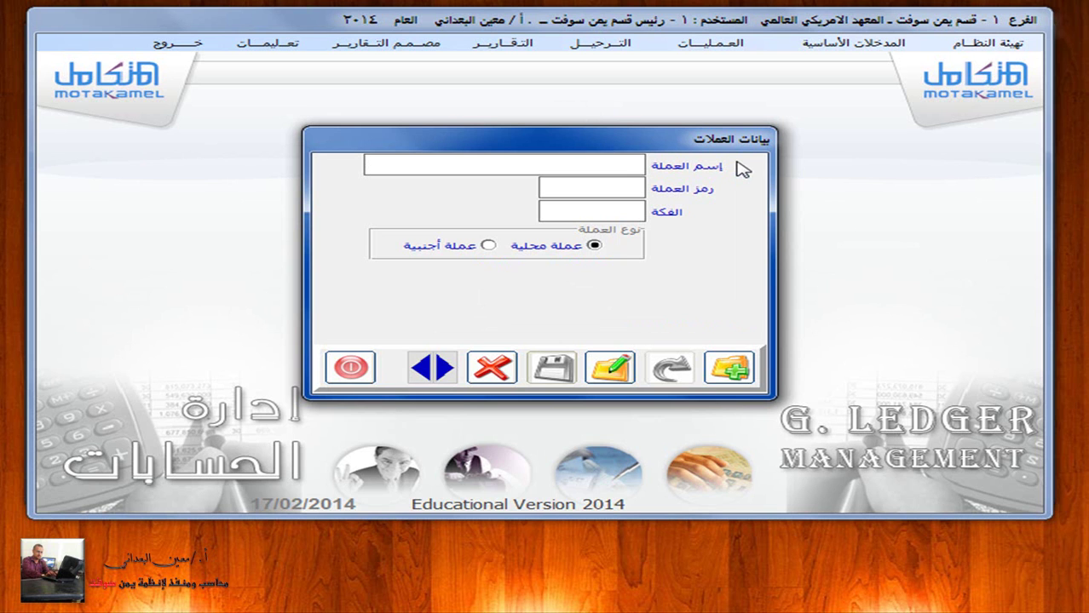
Step: Start a new local currency (عملة محلية) record and name it ريال
{"action": "left_click", "coordinate": [734, 365]}
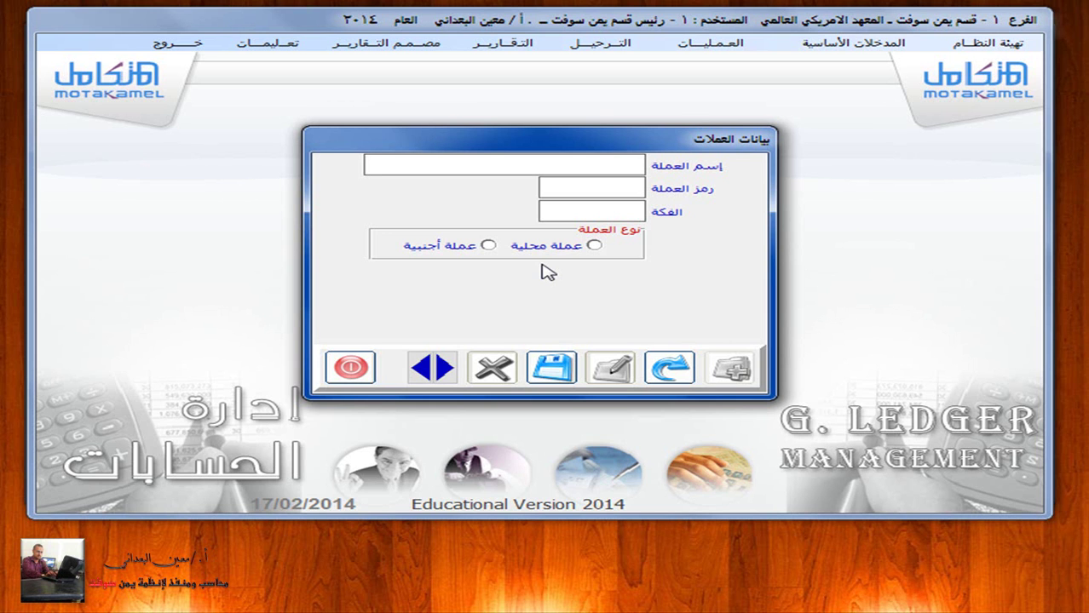
{"action": "left_click", "coordinate": [565, 246]}
{"action": "left_click", "coordinate": [517, 167]}
{"action": "type", "text": "ريال"}
Step: Set the ريال currency's symbol to YR and its subunit to فلس, and save the record
{"action": "key", "text": "Tab"}
{"action": "type", "text": "ريال"}
{"action": "key", "text": "BackSpace"}
{"action": "key", "text": "BackSpace"}
{"action": "key", "text": "BackSpace"}
{"action": "key", "text": "BackSpace"}
{"action": "type", "text": "YR"}
{"action": "left_click", "coordinate": [562, 211]}
{"action": "type", "text": "فلس"}
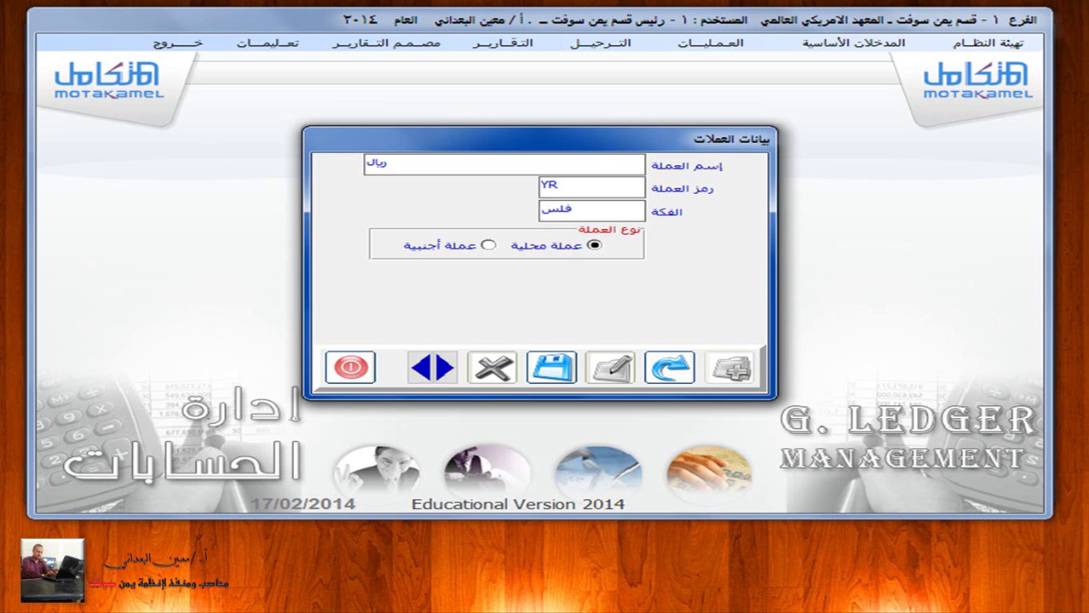
{"action": "left_click", "coordinate": [550, 368]}
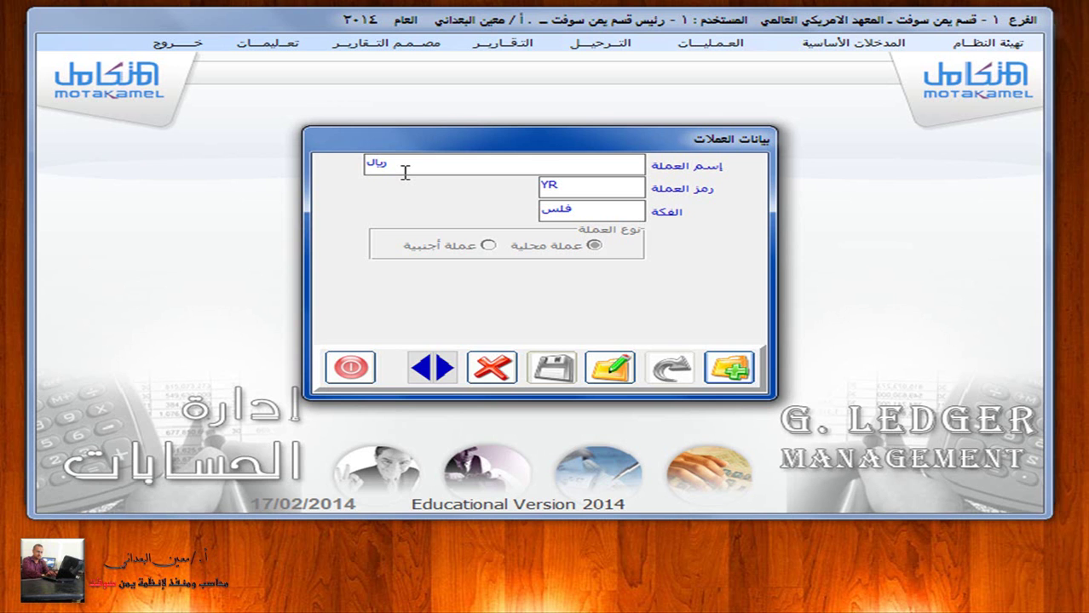
Step: Start a new foreign currency (عملة أجنبية) record and name it دولار
{"action": "left_click", "coordinate": [728, 367]}
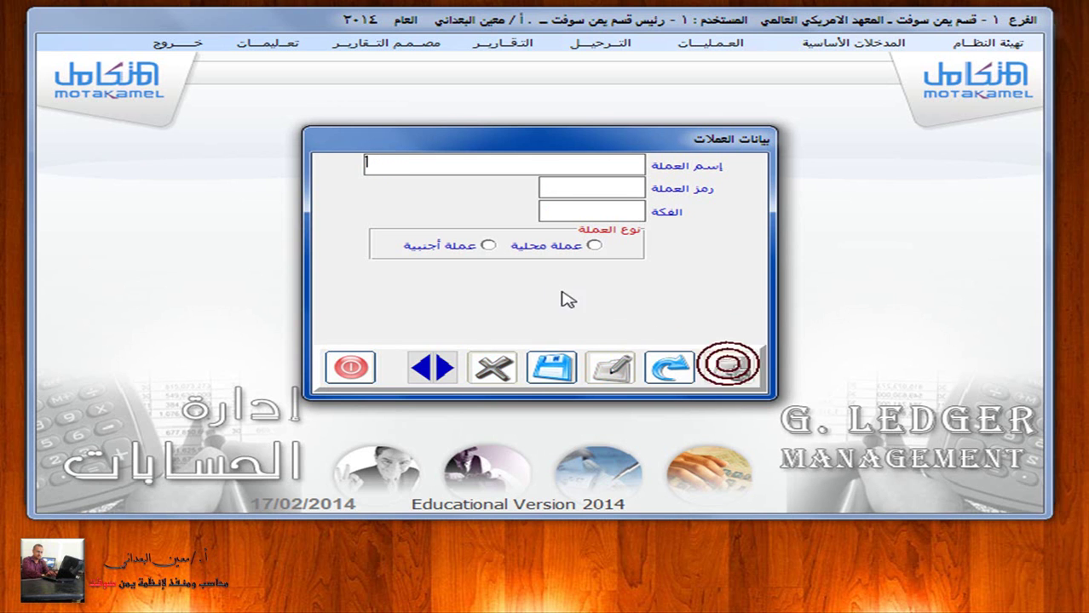
{"action": "left_click", "coordinate": [487, 246]}
{"action": "left_click", "coordinate": [496, 165]}
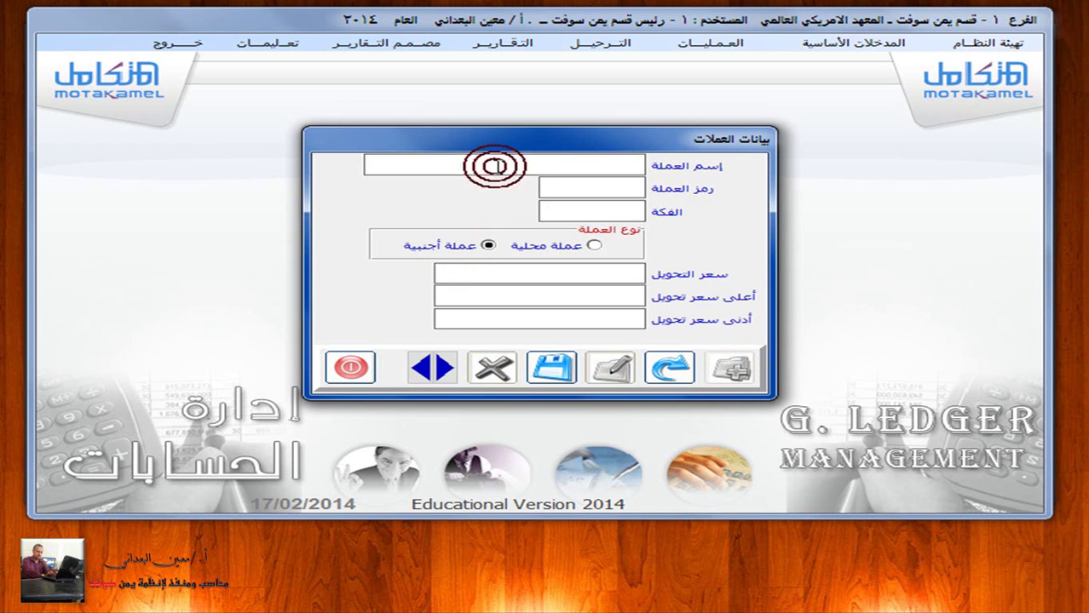
{"action": "type", "text": "دولار"}
Step: Set the دولار currency's symbol to $, subunit to سنت and exchange rate to 215, then save and close the currency form
{"action": "key", "text": "Tab"}
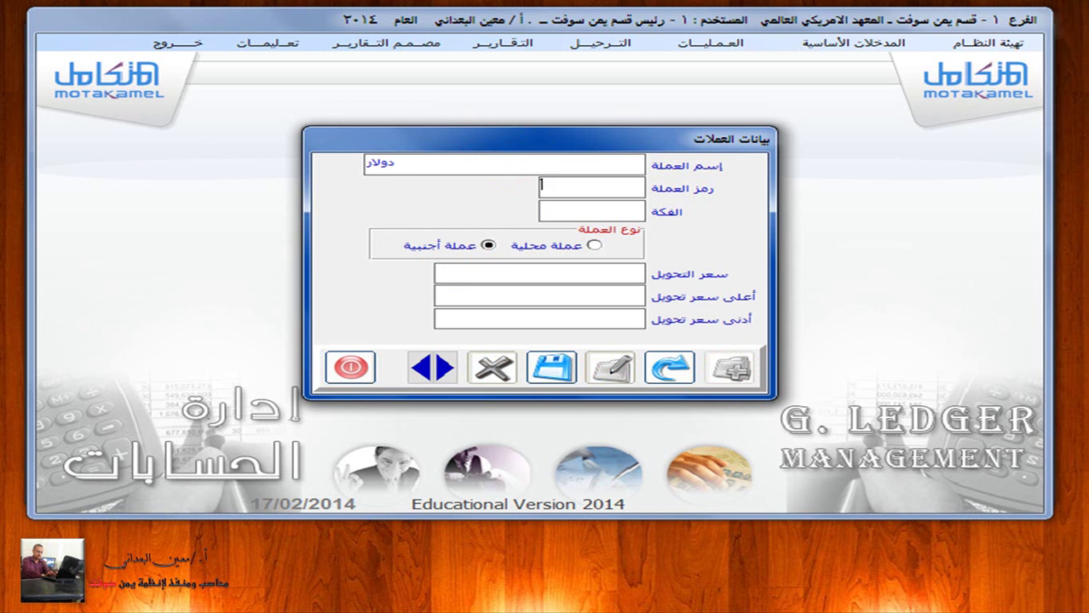
{"action": "type", "text": "$"}
{"action": "key", "text": "Tab"}
{"action": "type", "text": "سنت"}
{"action": "left_click", "coordinate": [535, 273]}
{"action": "type", "text": "215"}
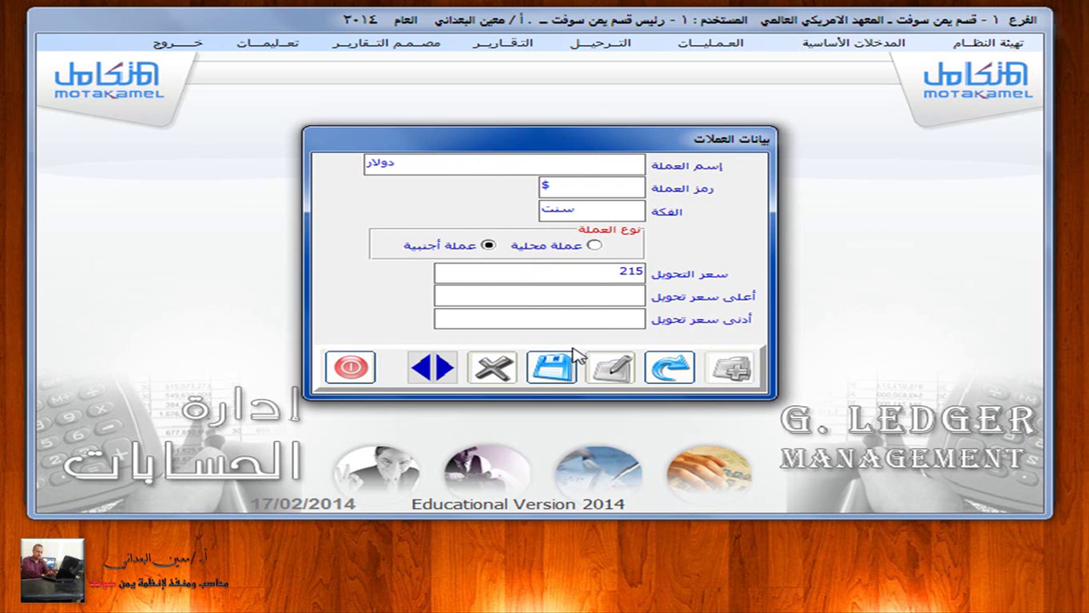
{"action": "left_click", "coordinate": [558, 370]}
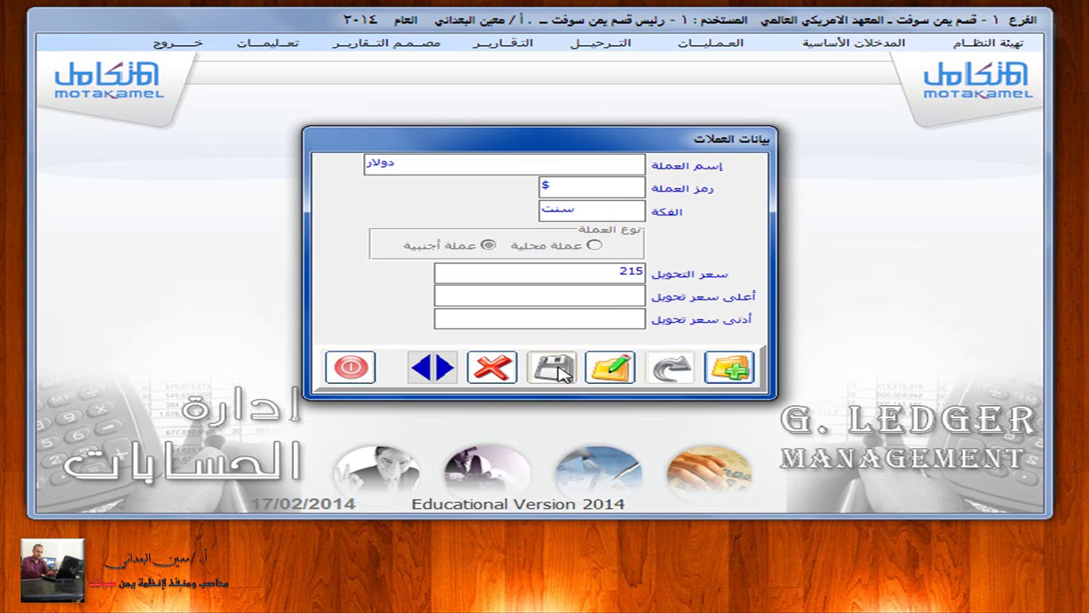
{"action": "left_click", "coordinate": [355, 366]}
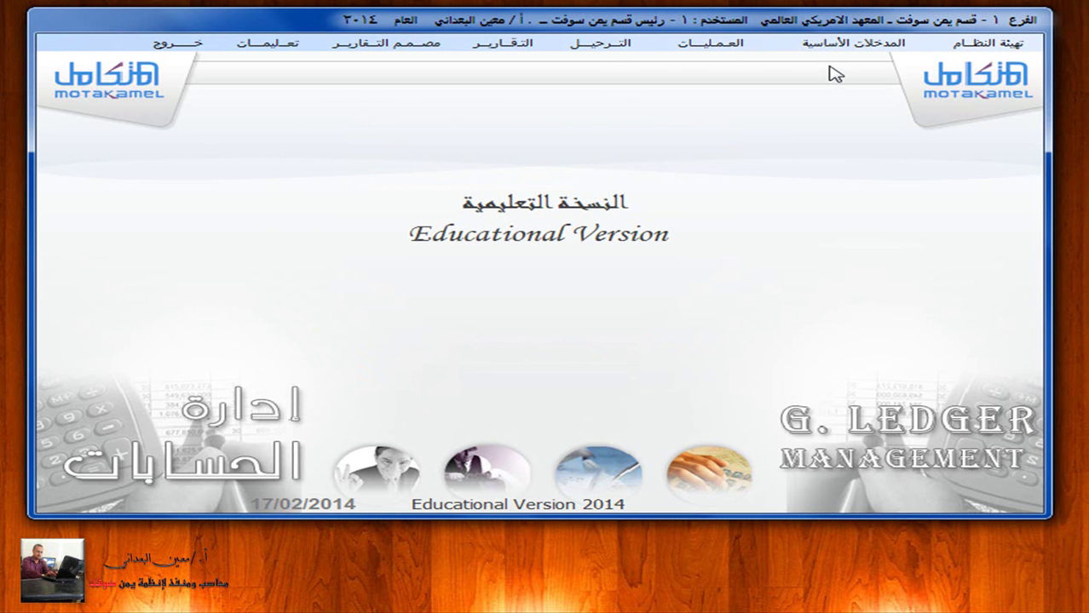
Step: Save the general options (الخيارات العامة) with the sub-account rank set to 5
{"action": "left_click", "coordinate": [843, 42]}
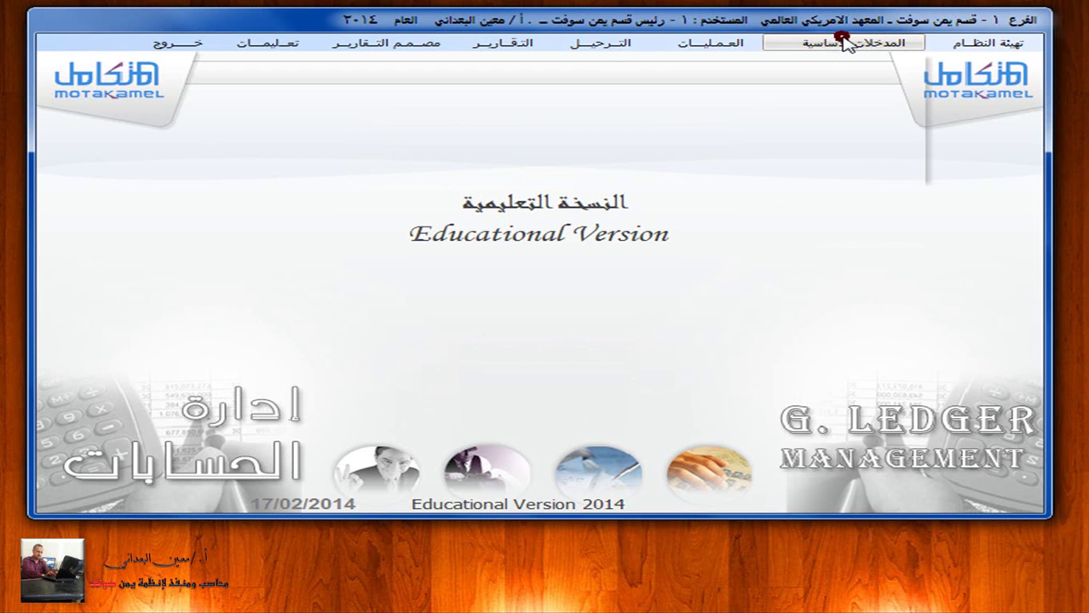
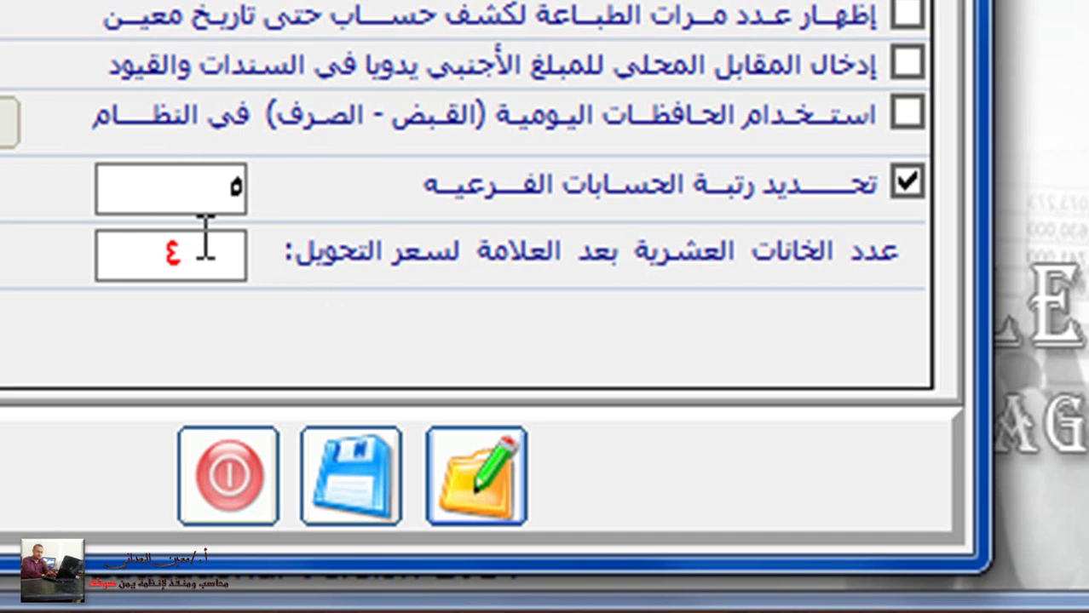
{"action": "left_click", "coordinate": [350, 457]}
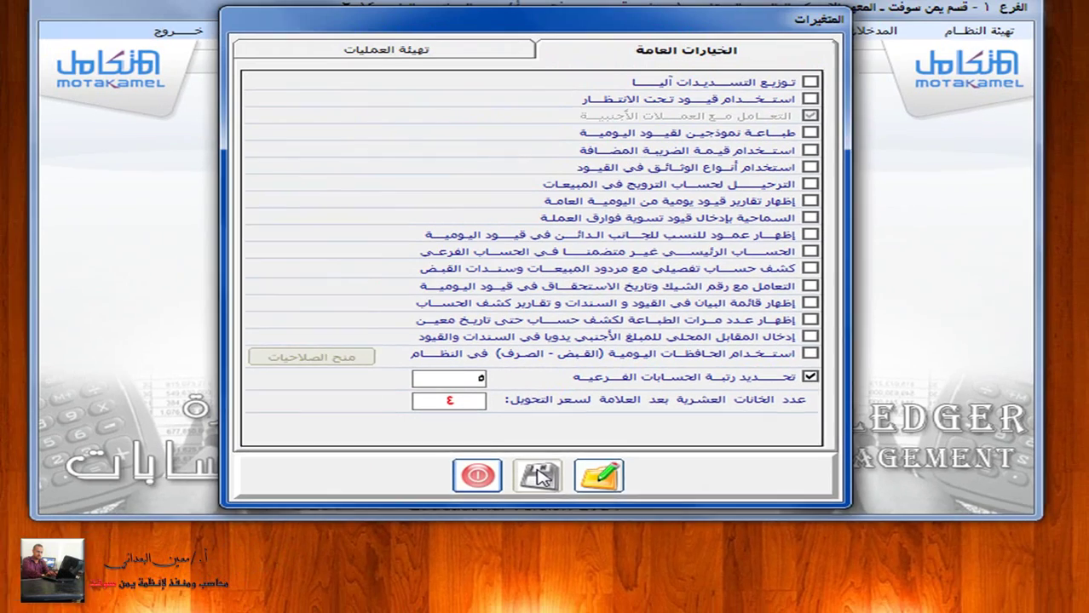
{"action": "key", "text": "super+Tab"}
{"action": "key", "text": "super+Tab"}
{"action": "key", "text": "super+Tab"}
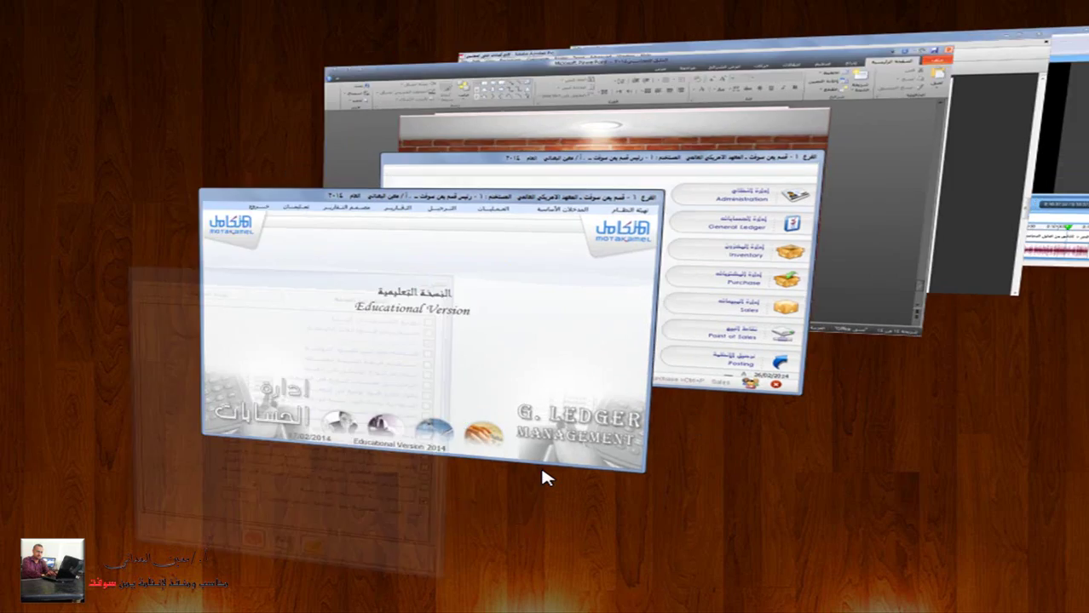
{"action": "key", "text": "super+Tab"}
{"action": "key", "text": "super+Tab"}
{"action": "key", "text": "super+Tab"}
{"action": "key", "text": "super+Tab"}
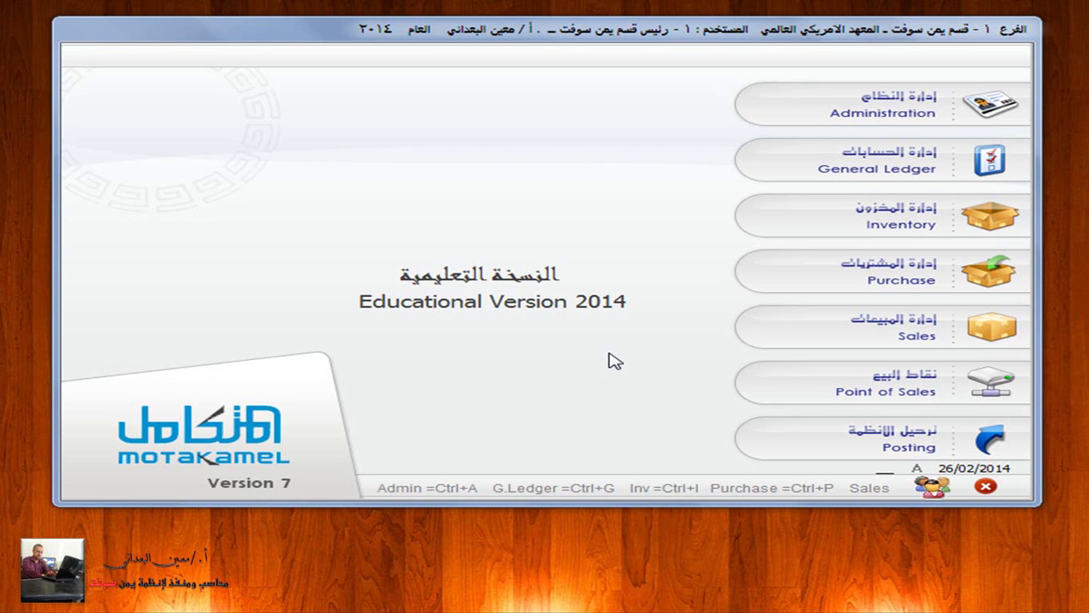
Step: Open General Ledger from the main window and bring up the chart of accounts (الدليل المحاسبي)
{"action": "left_click", "coordinate": [990, 171]}
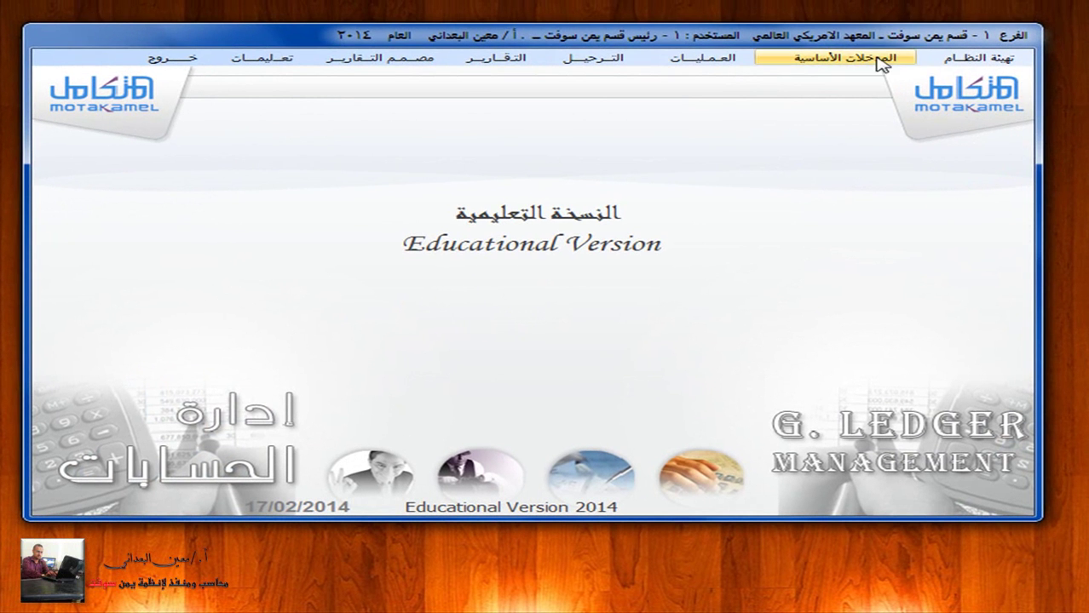
{"action": "left_click", "coordinate": [865, 53]}
{"action": "left_click", "coordinate": [882, 75]}
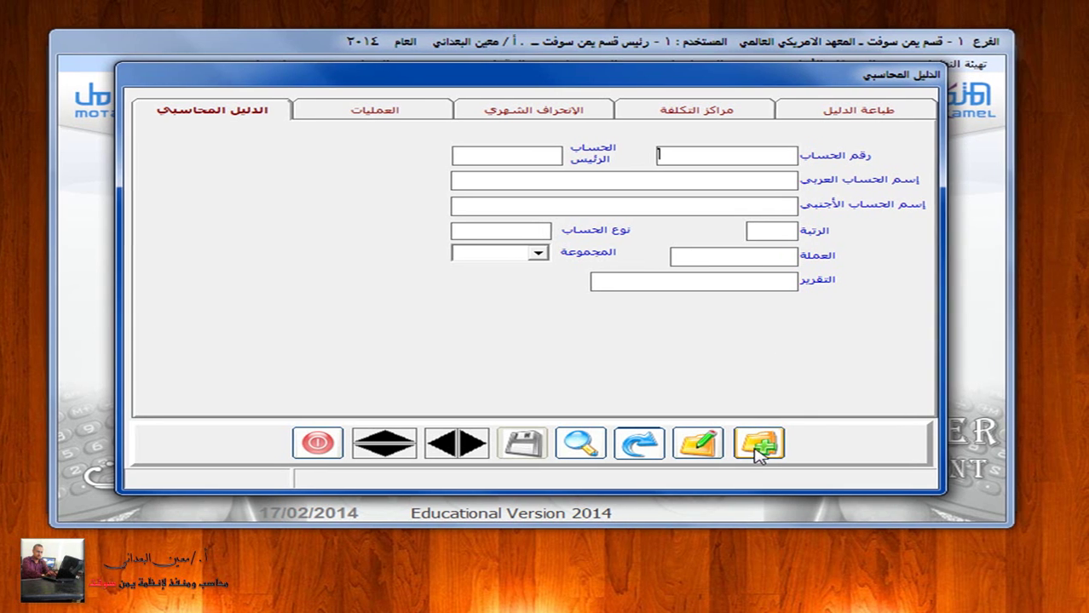
Step: Start a new account with number 1, parent account 0 and the Arabic name الاصول
{"action": "left_click", "coordinate": [779, 445]}
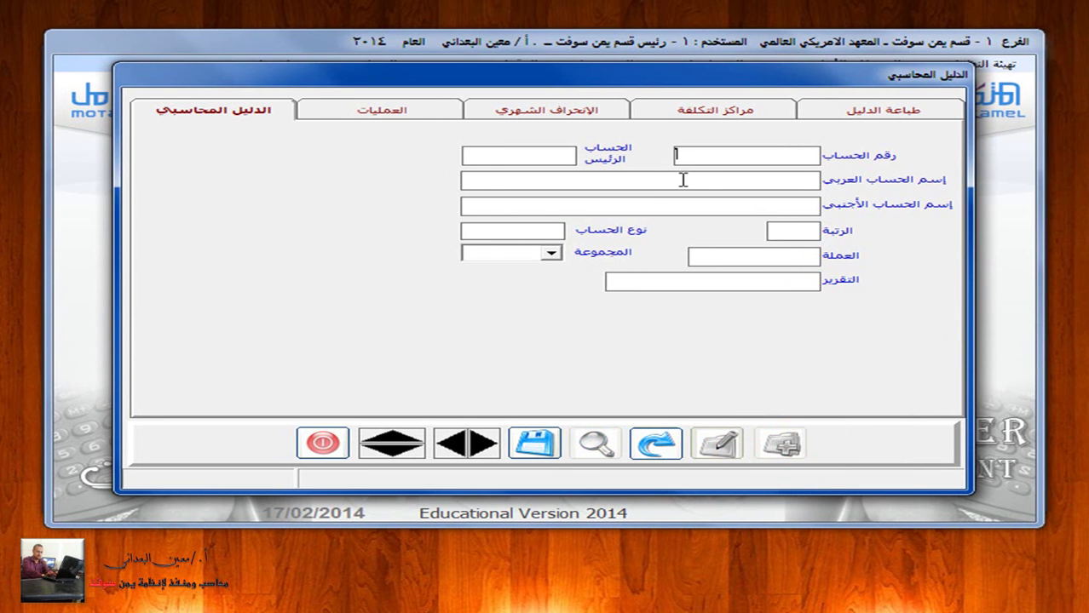
{"action": "type", "text": "1"}
{"action": "left_click", "coordinate": [554, 160]}
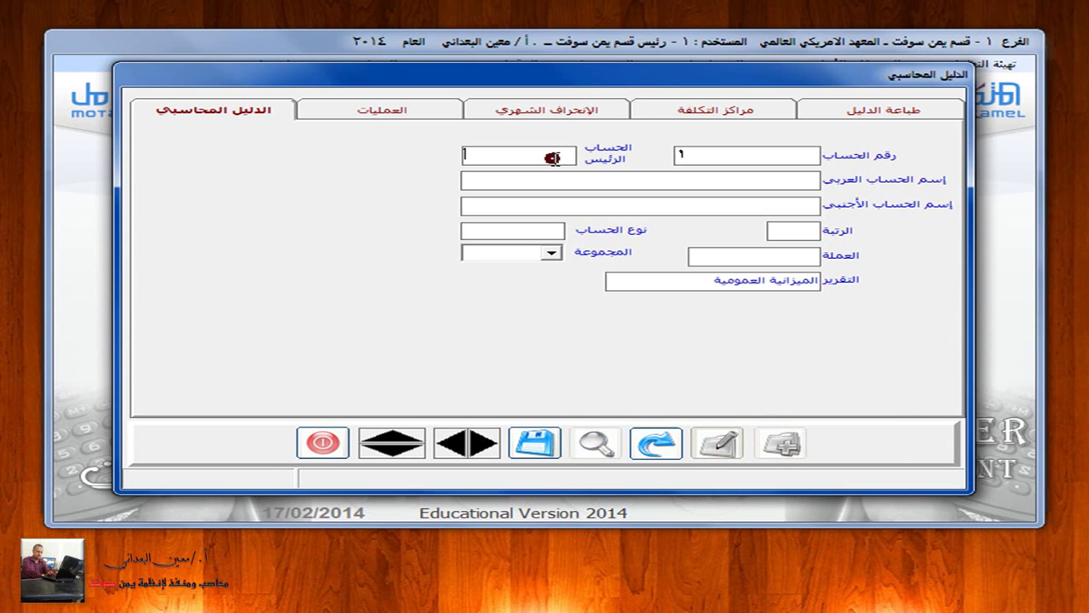
{"action": "type", "text": "0"}
{"action": "left_click", "coordinate": [710, 179]}
{"action": "type", "text": "الاصول"}
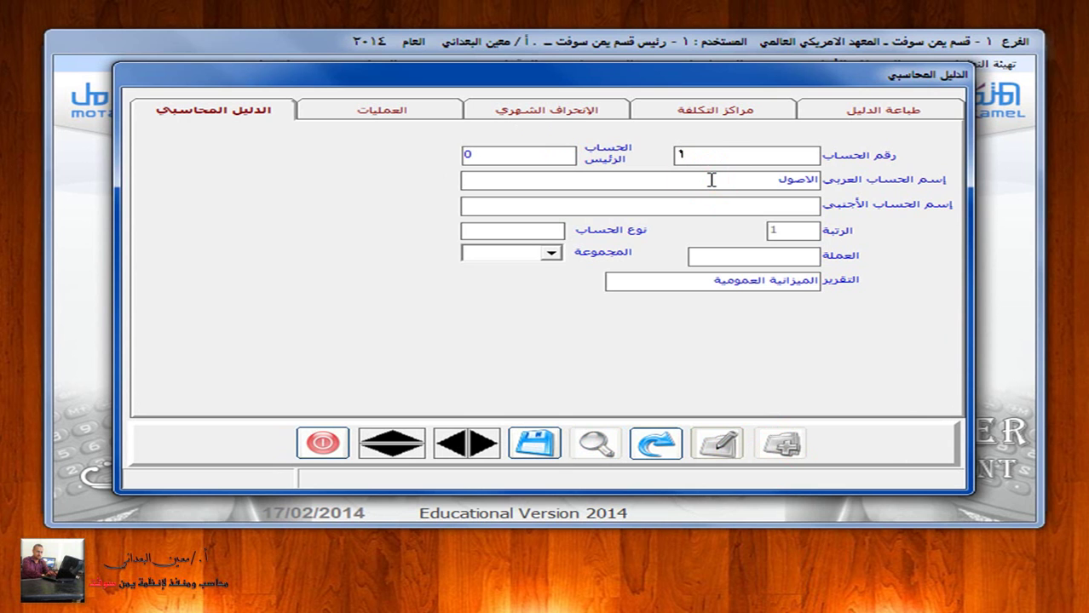
Step: Set the الاصول account's type to main (رئيس) and its currency to YR, and save it
{"action": "left_click", "coordinate": [549, 232]}
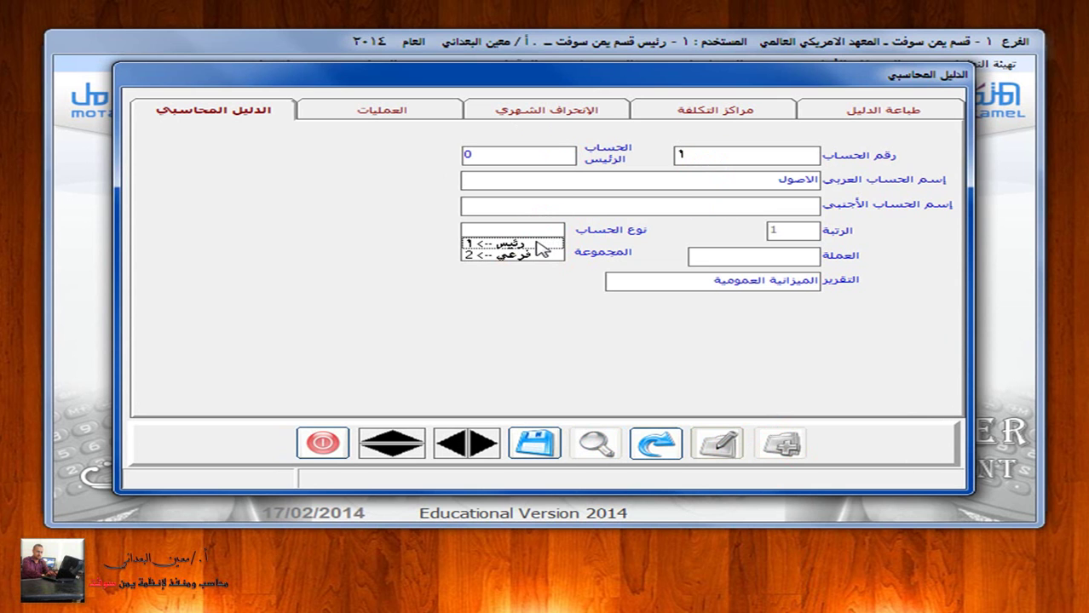
{"action": "left_click", "coordinate": [537, 244]}
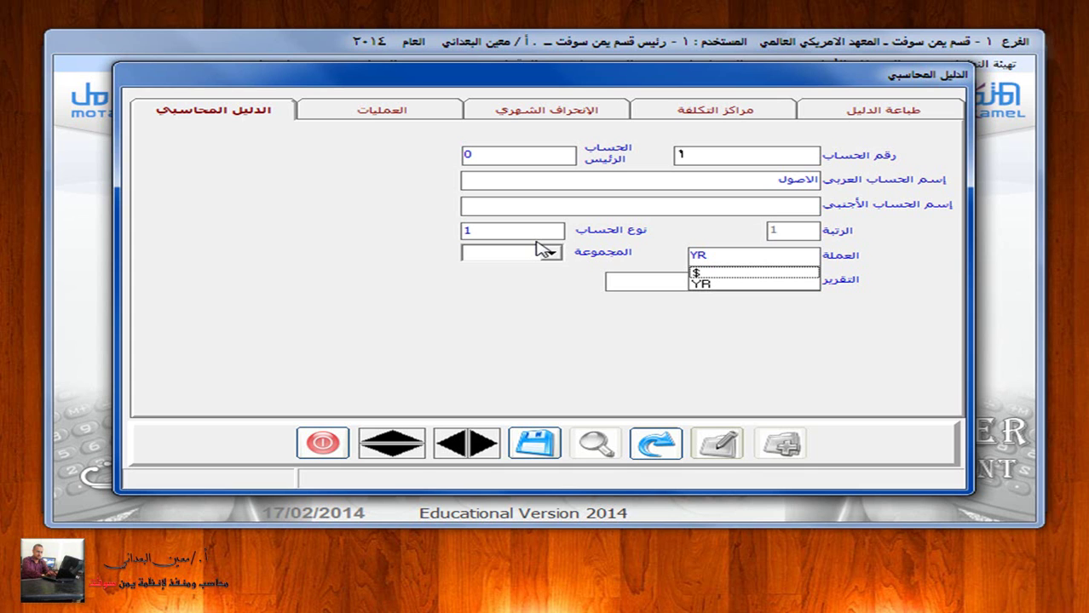
{"action": "left_click", "coordinate": [714, 286]}
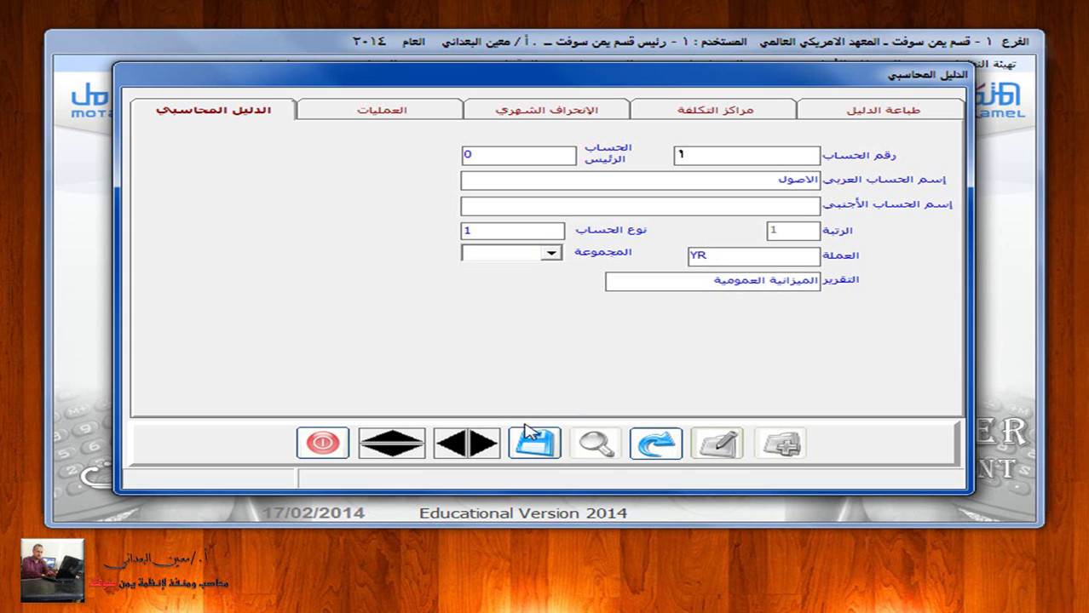
{"action": "left_click", "coordinate": [545, 441]}
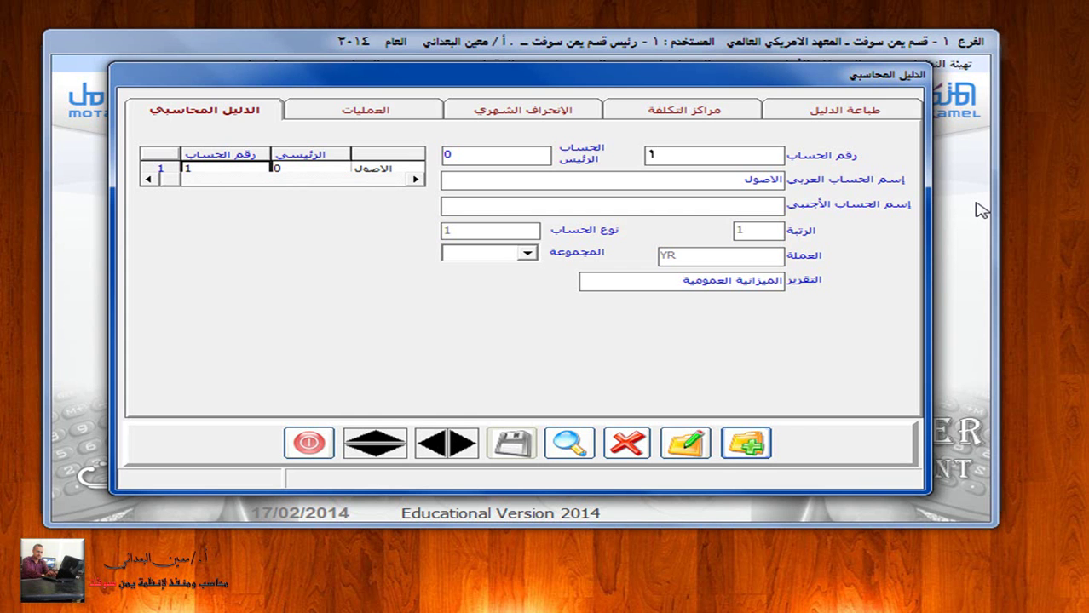
Step: Start a new account with number 11, parent account 1 and the Arabic name الاصول الثابته
{"action": "left_click", "coordinate": [770, 443]}
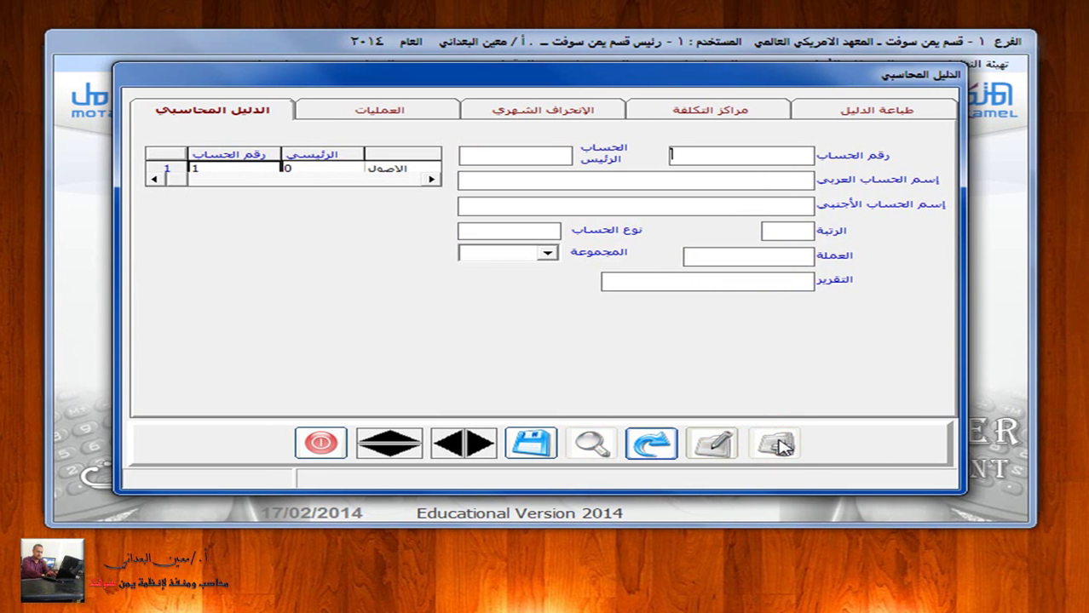
{"action": "type", "text": "11"}
{"action": "left_click", "coordinate": [503, 157]}
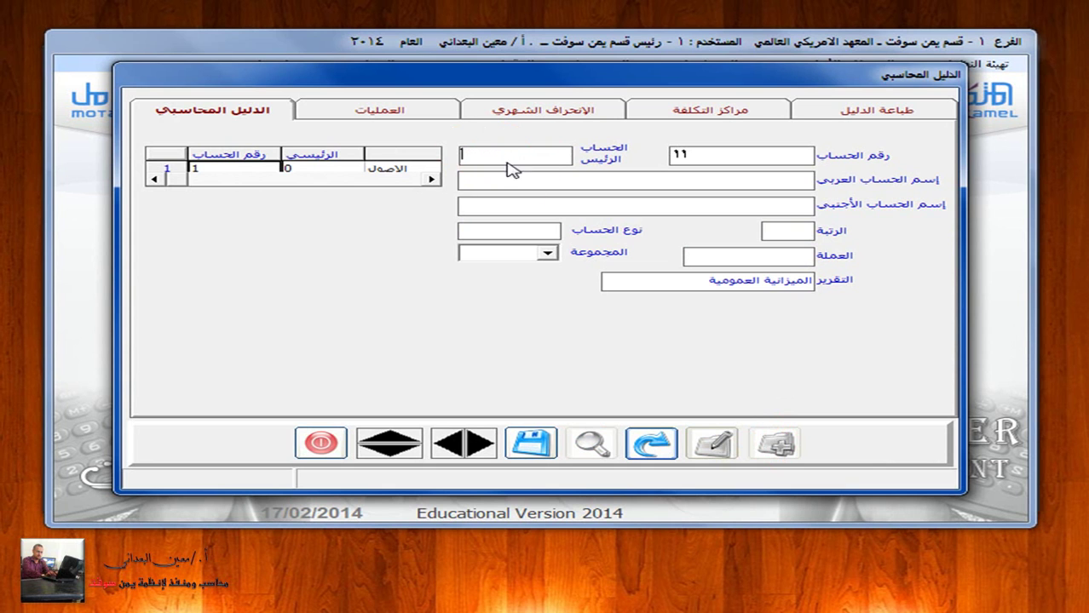
{"action": "type", "text": "1"}
{"action": "left_click", "coordinate": [615, 177]}
{"action": "type", "text": "الاصول الثابتة"}
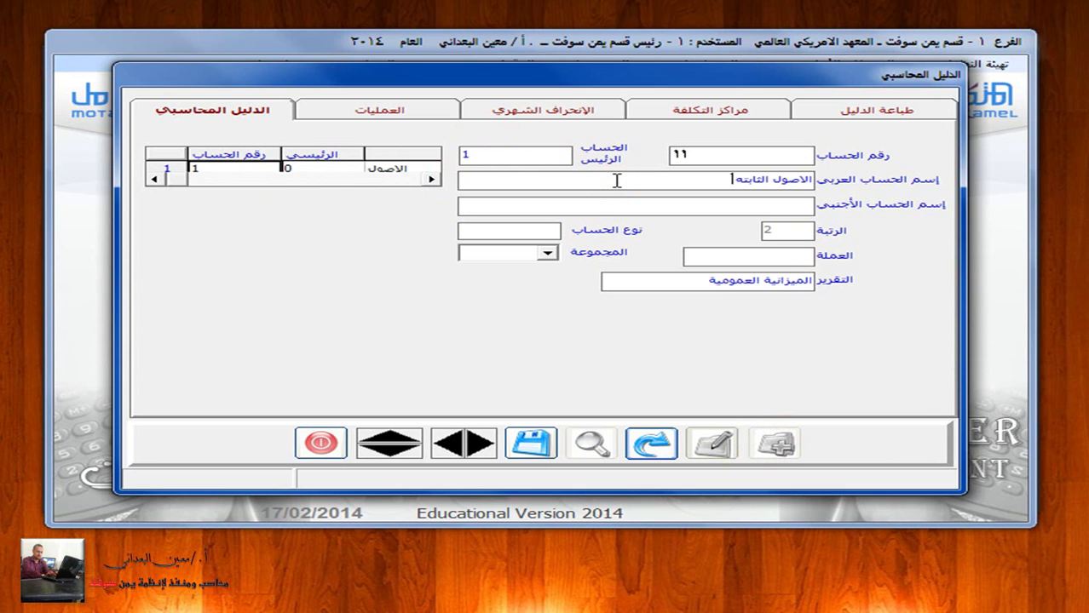
Step: Set the الاصول الثابته account's type to main (رئيس) and its currency to YR, and save it
{"action": "left_click", "coordinate": [521, 231]}
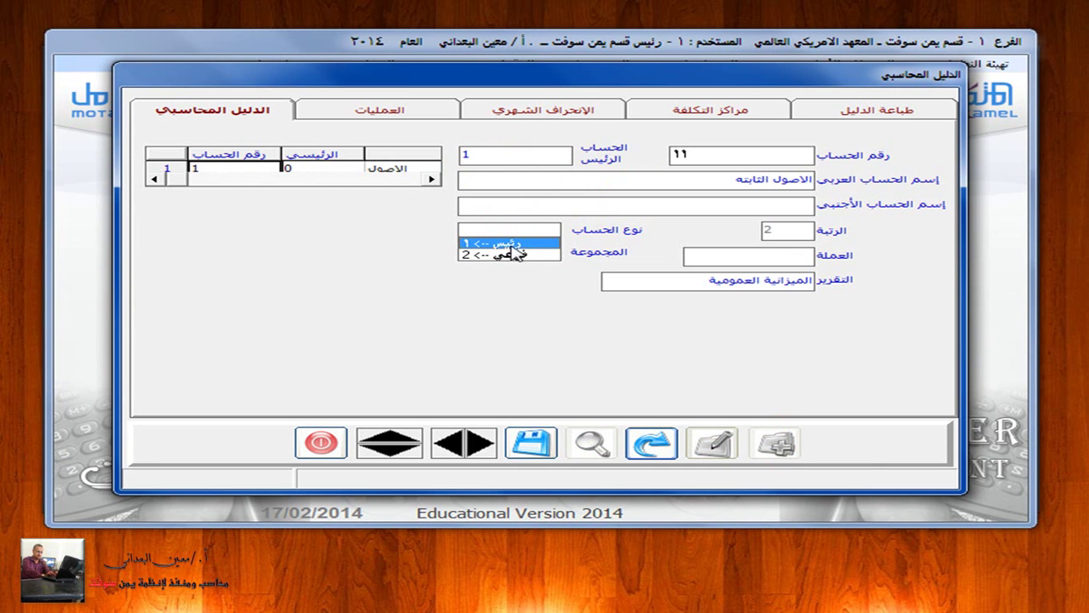
{"action": "left_click", "coordinate": [511, 243]}
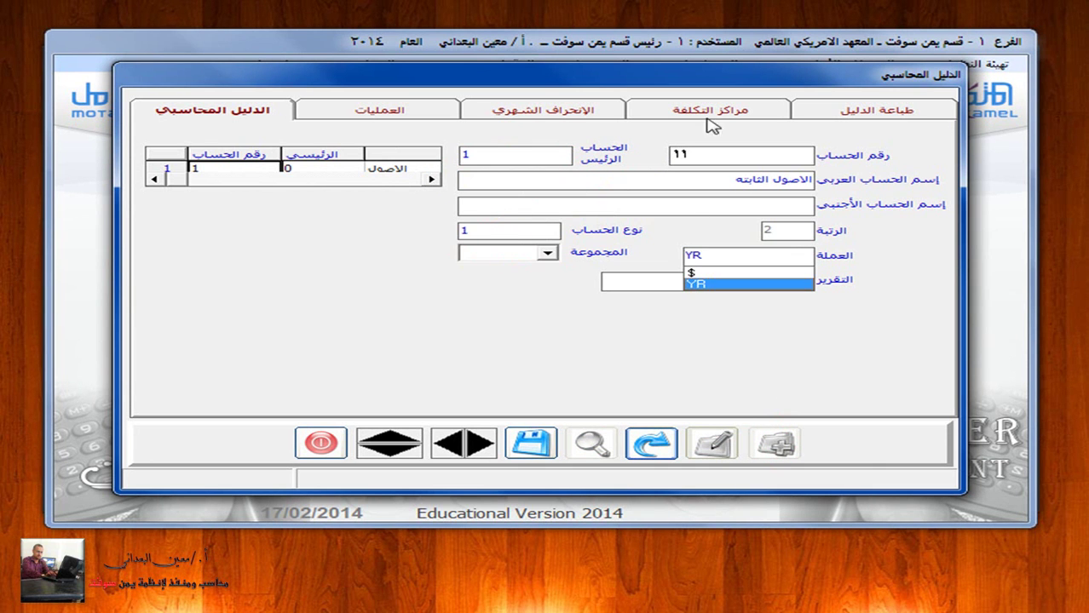
{"action": "left_click", "coordinate": [707, 284]}
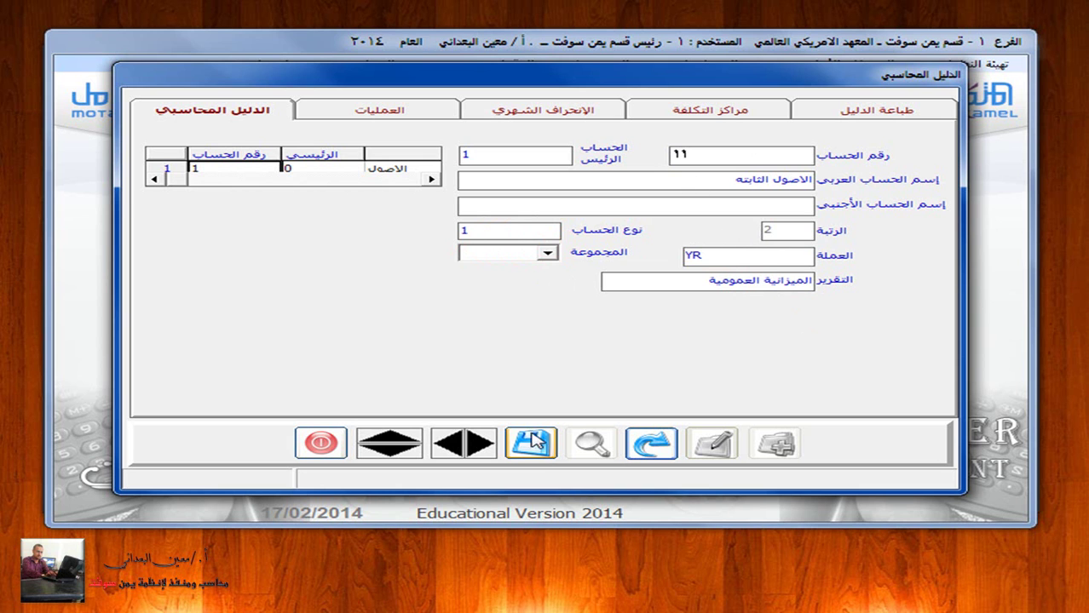
{"action": "left_click", "coordinate": [528, 443]}
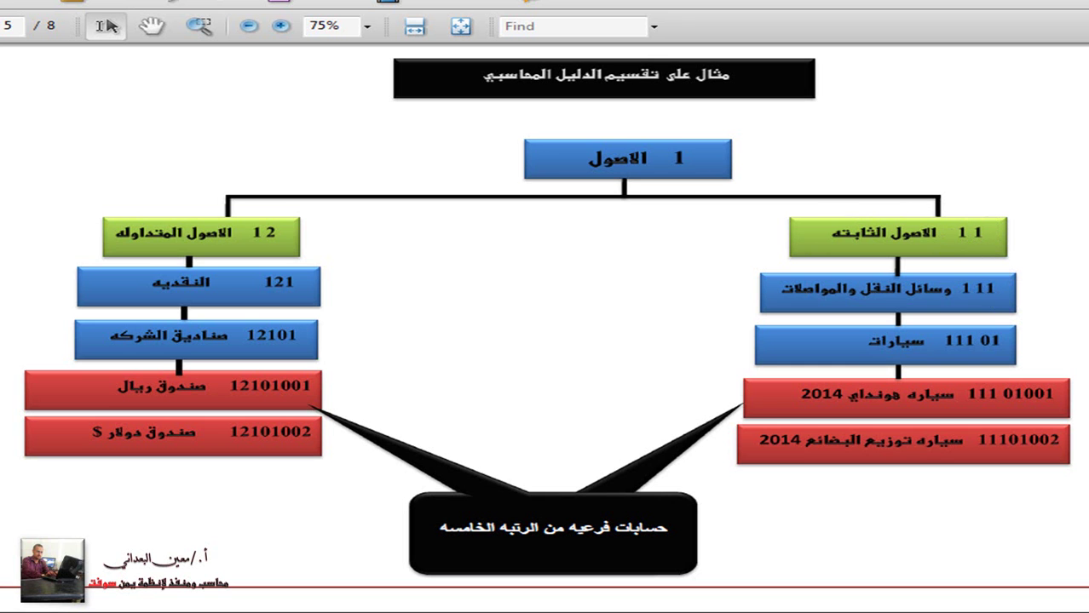
Step: Switch from the PDF example of the account hierarchy back to the chart of accounts in Motakamel
{"action": "key", "text": "super+Tab"}
{"action": "key", "text": "super+Tab"}
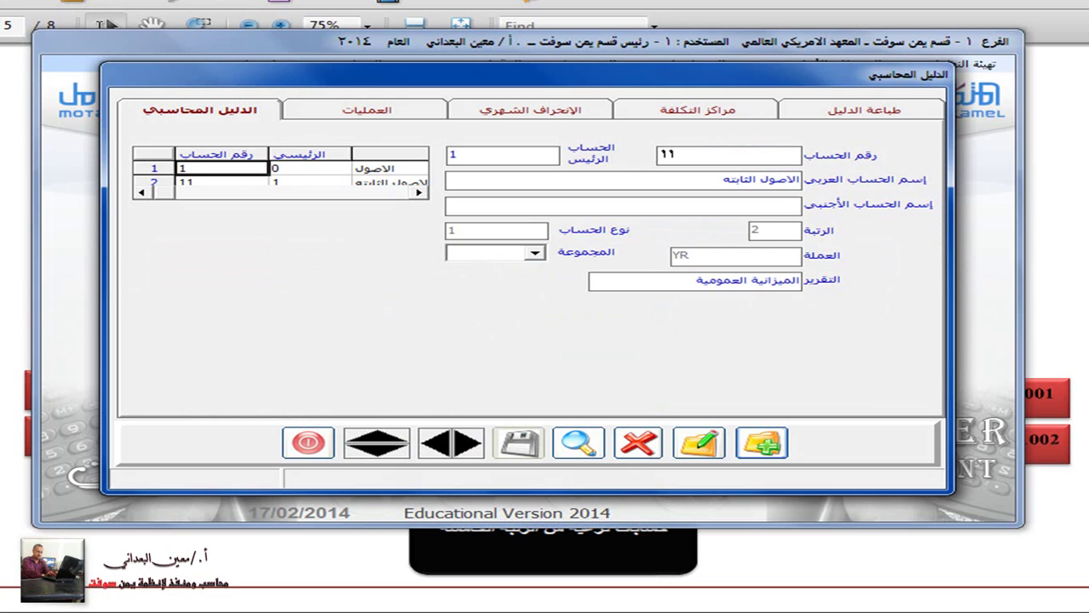
Step: Start a new account with number 111, parent account 11 and the Arabic name وسائل النقل والمواصلات
{"action": "left_click", "coordinate": [763, 443]}
{"action": "type", "text": "1"}
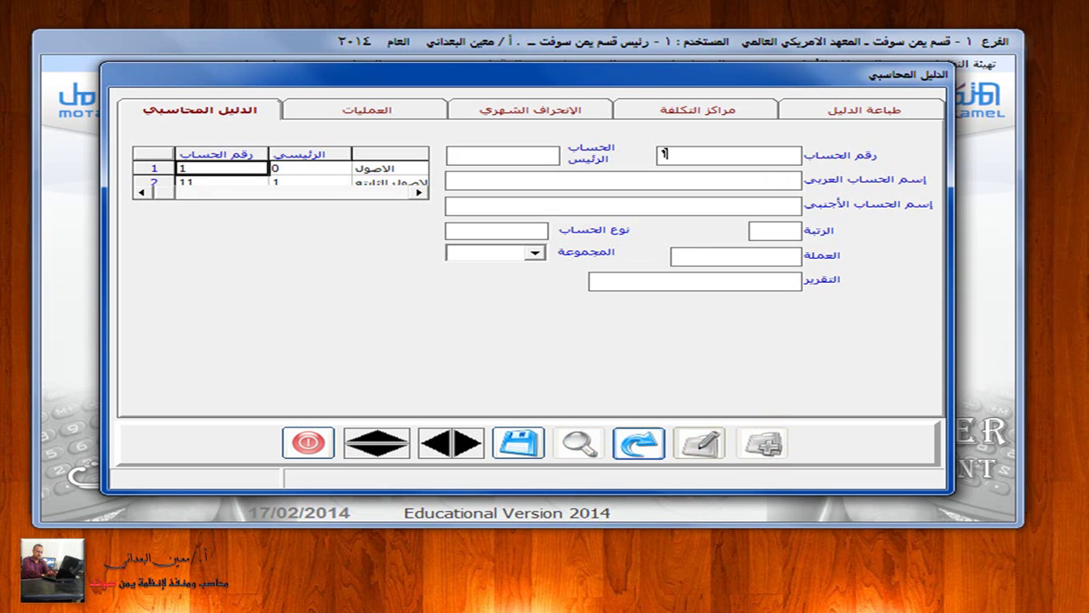
{"action": "type", "text": "11"}
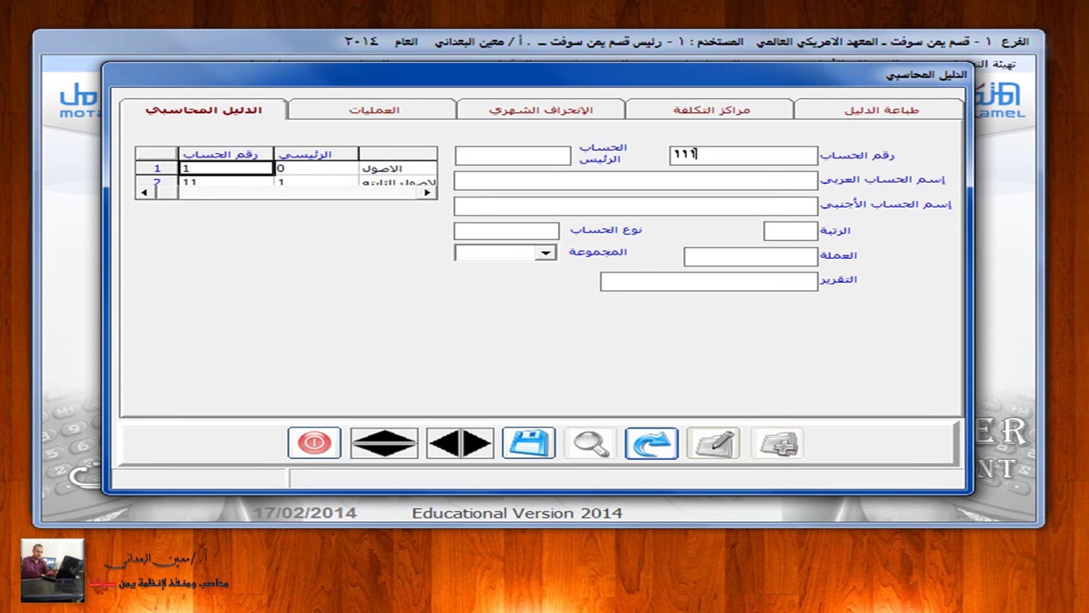
{"action": "left_click", "coordinate": [556, 151]}
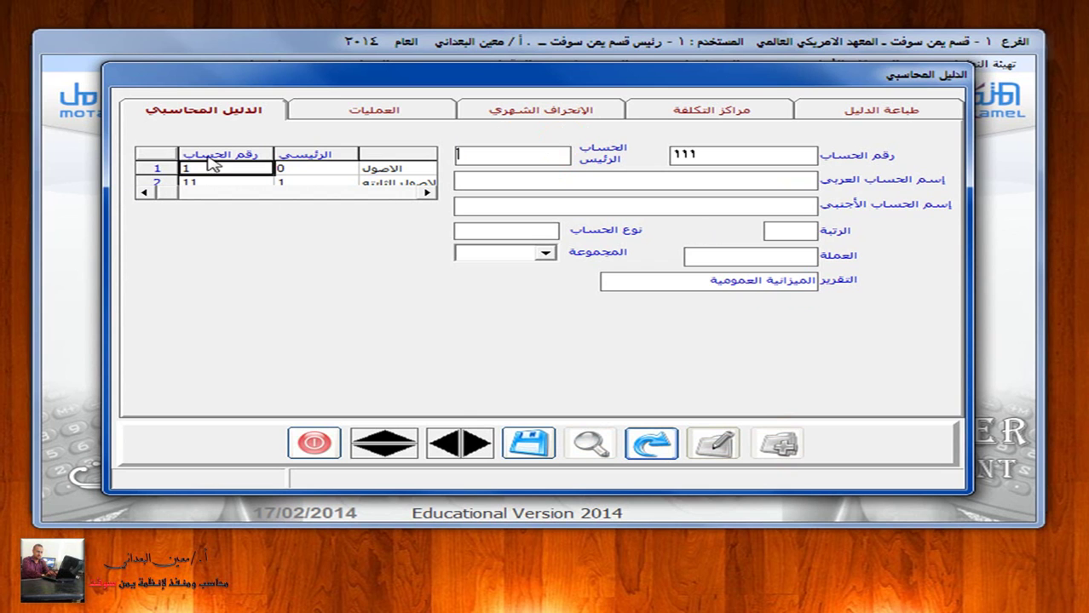
{"action": "type", "text": "11"}
{"action": "left_click", "coordinate": [611, 183]}
{"action": "type", "text": "وسائل النقل والمواصلات"}
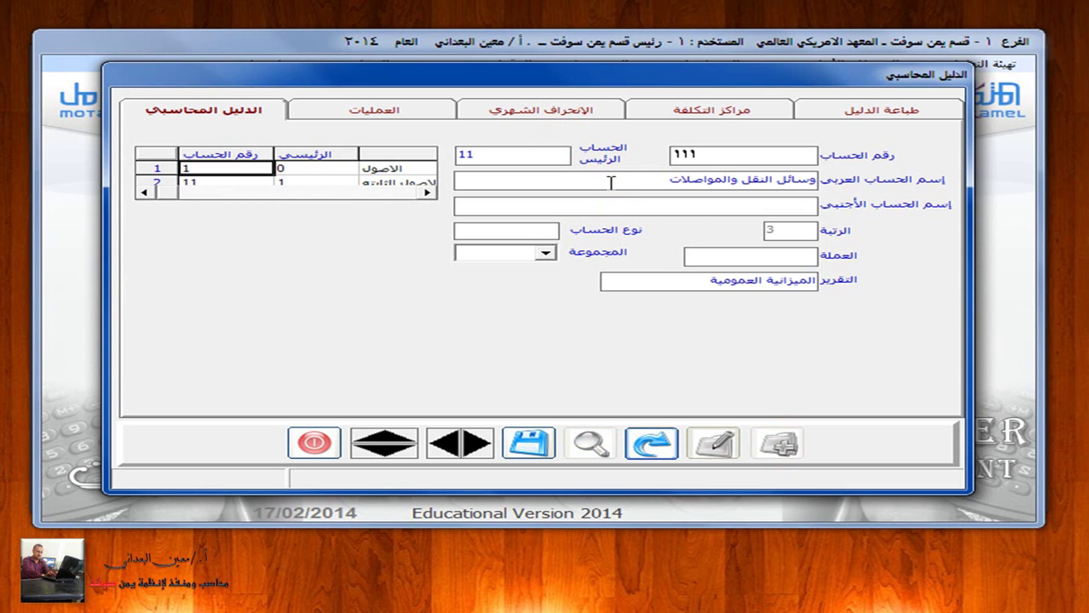
Step: Set the وسائل النقل والمواصلات account's type to main (رئيس) and its currency to YR, and save it
{"action": "left_click", "coordinate": [514, 228]}
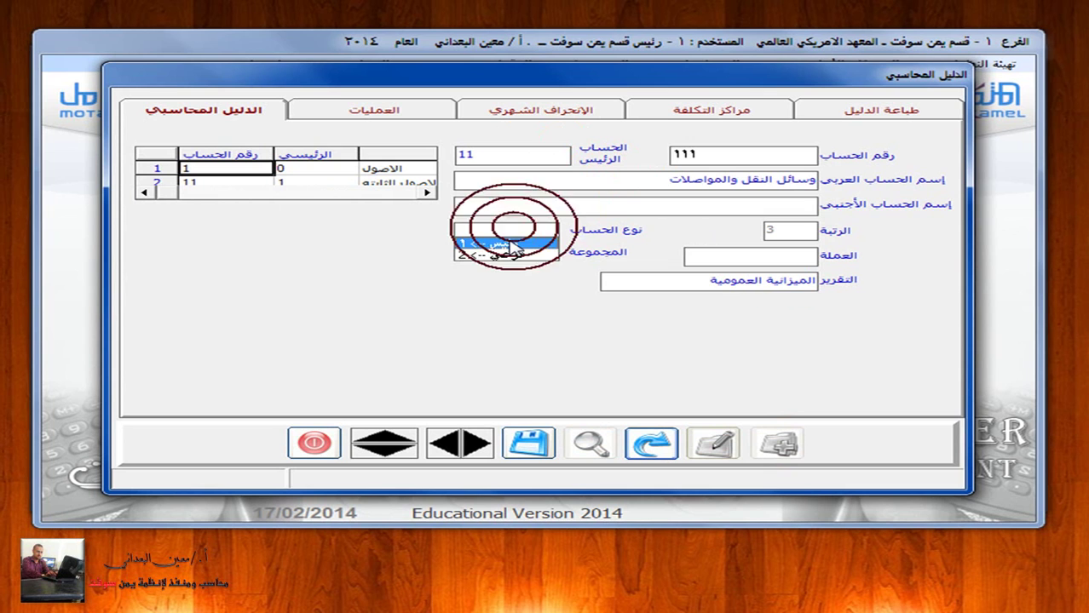
{"action": "left_click", "coordinate": [510, 243]}
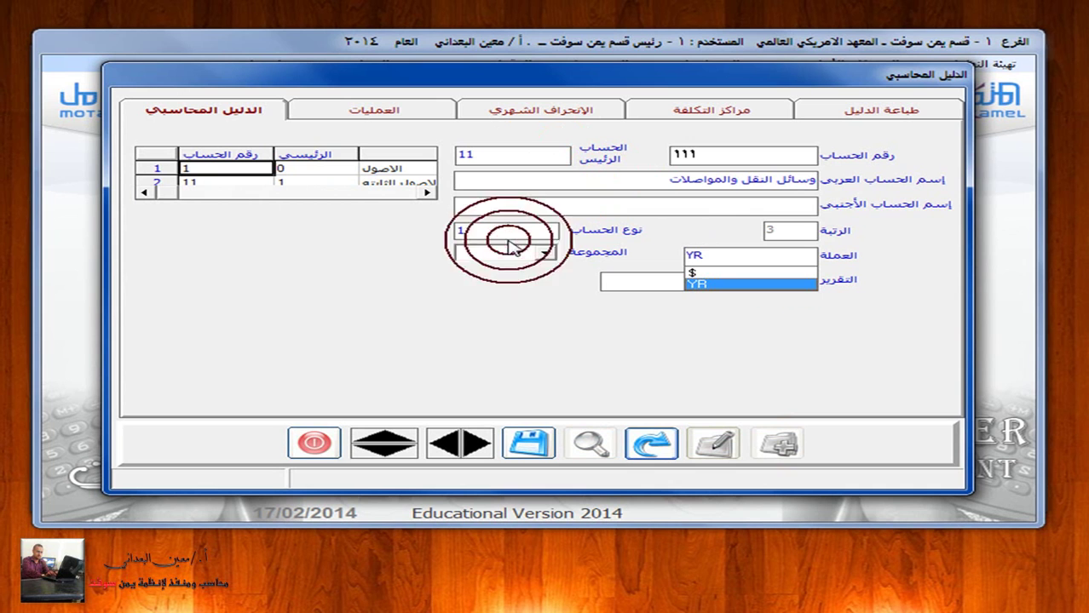
{"action": "left_click", "coordinate": [703, 284]}
{"action": "left_click", "coordinate": [528, 443]}
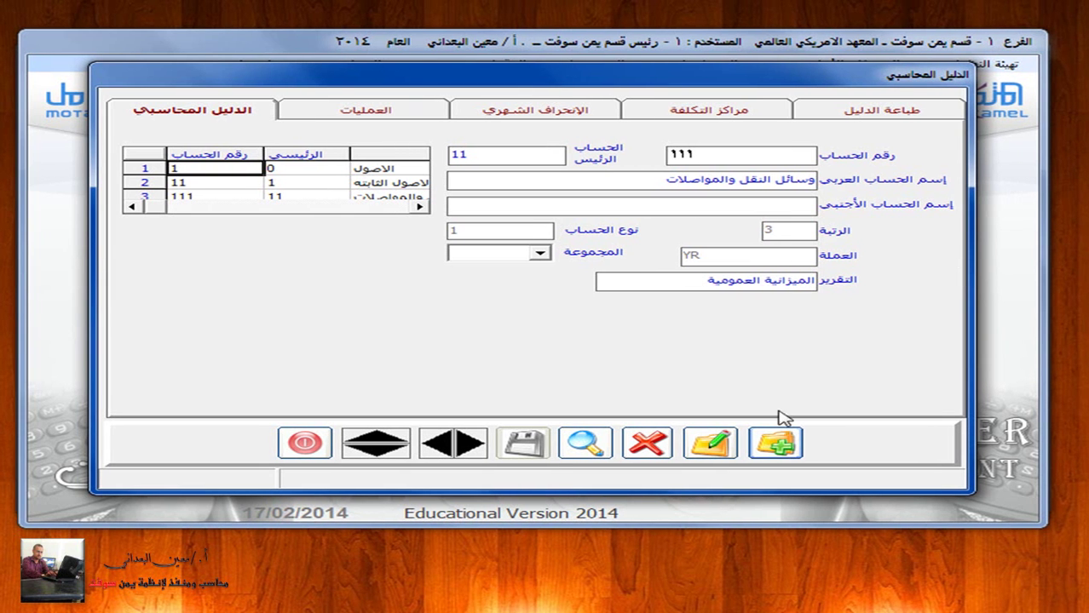
Step: Start a new account with number 11101, parent account 111 and the Arabic name سيارات
{"action": "left_click", "coordinate": [775, 444]}
{"action": "type", "text": "11101"}
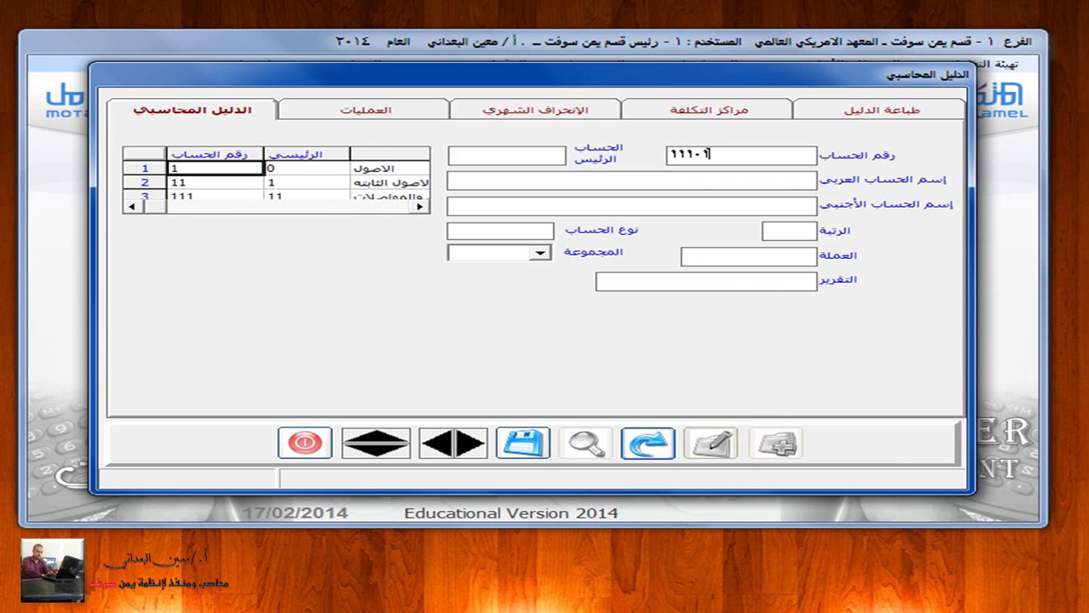
{"action": "key", "text": "Return"}
{"action": "left_click", "coordinate": [526, 152]}
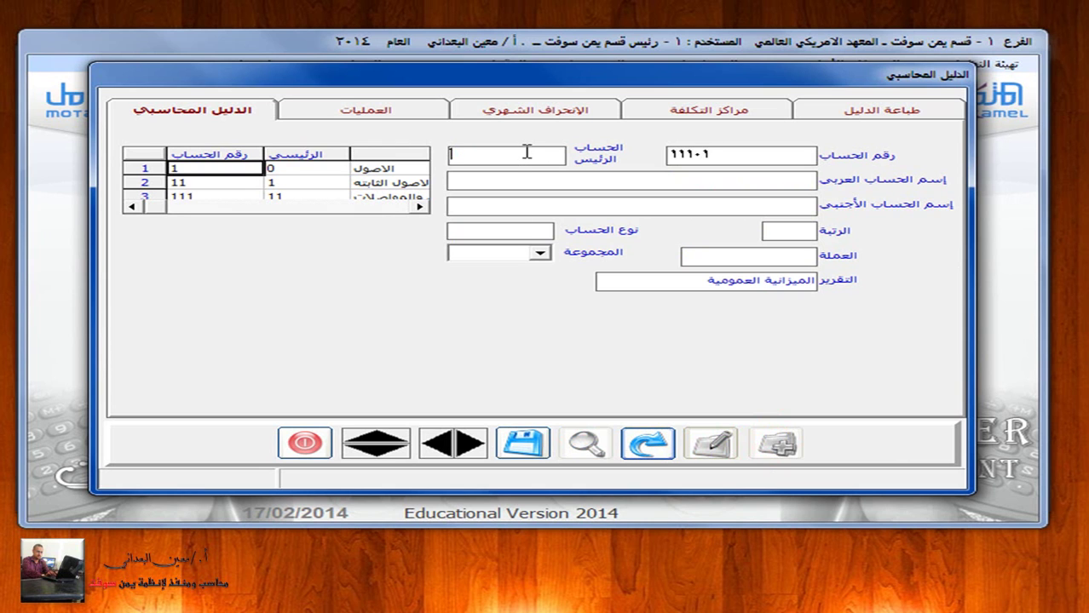
{"action": "type", "text": "111"}
{"action": "left_click", "coordinate": [731, 179]}
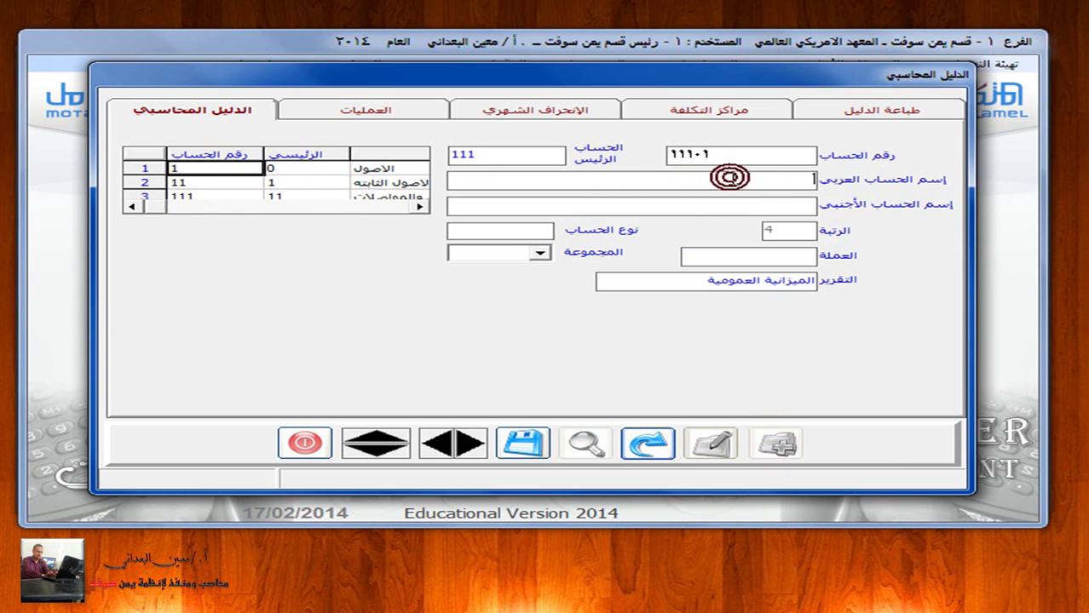
{"action": "type", "text": "سيارات"}
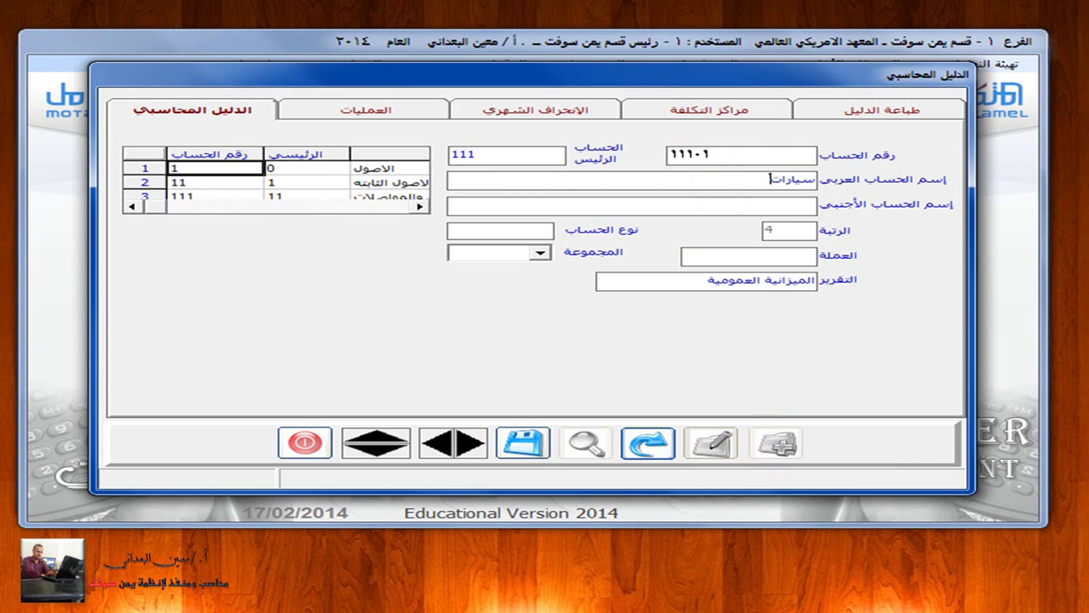
Step: Set the سيارات account's type to main (رئيس) and its currency to YR, and save it
{"action": "left_click", "coordinate": [487, 234]}
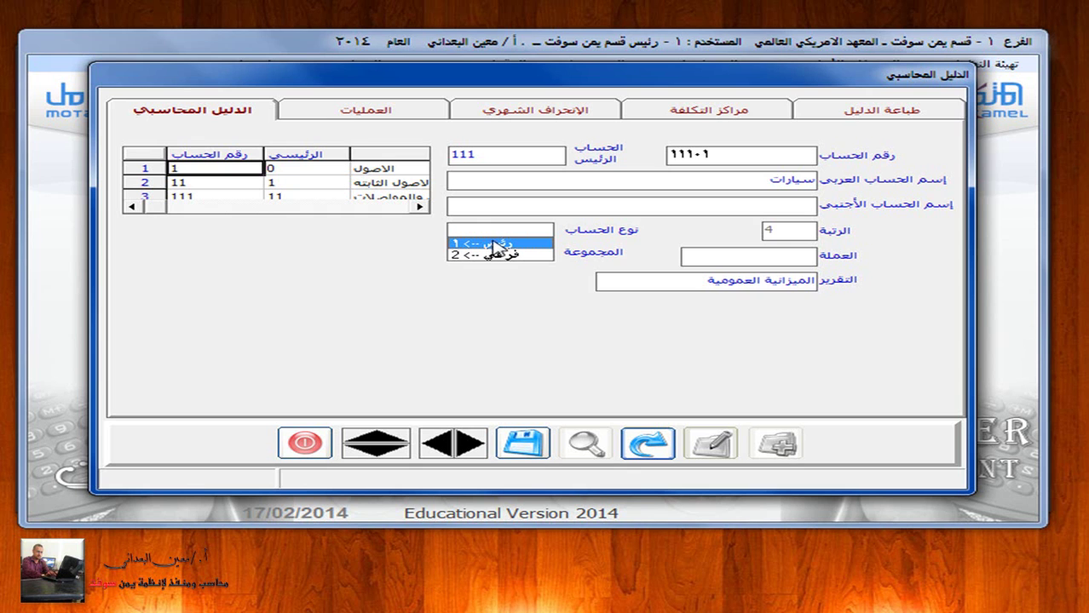
{"action": "left_click", "coordinate": [492, 245]}
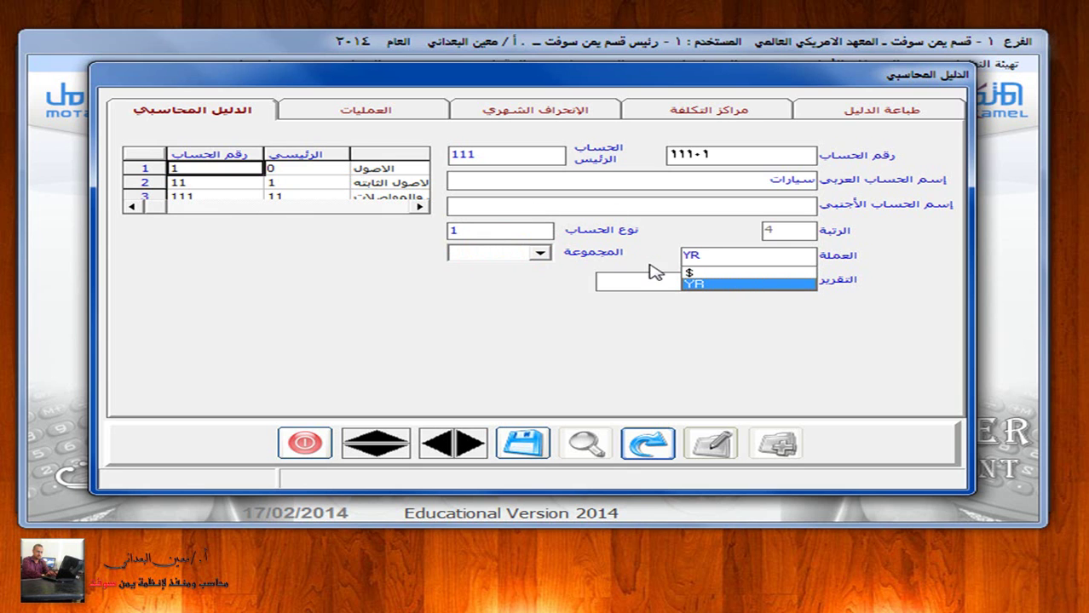
{"action": "left_click", "coordinate": [709, 283]}
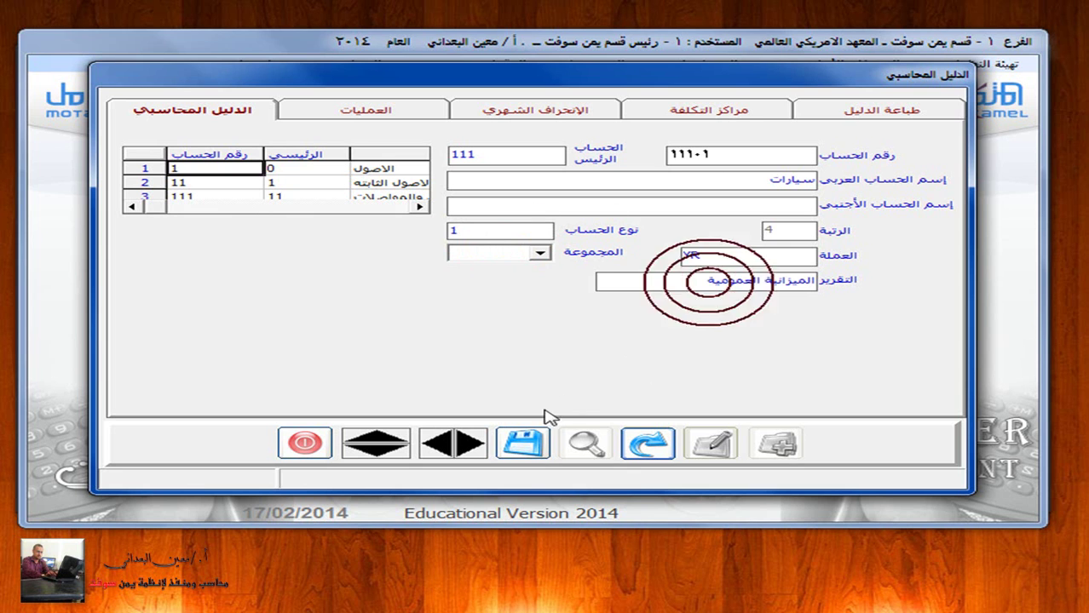
{"action": "left_click", "coordinate": [523, 443]}
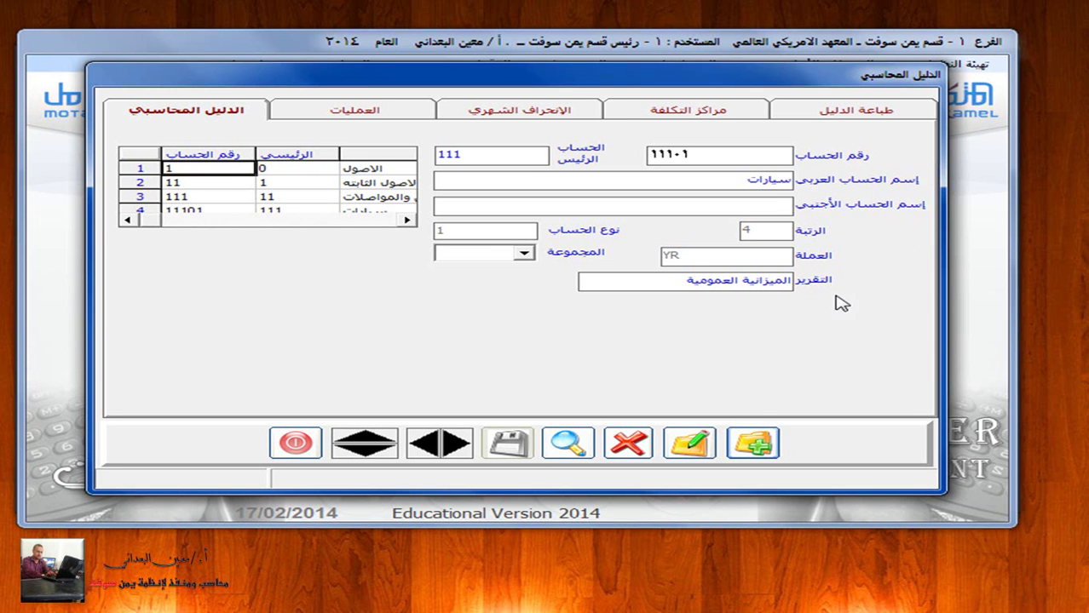
Step: Start a new account with number 11101001, parent account 11101 and the Arabic name سياره هونداي ٢٠١٤
{"action": "left_click", "coordinate": [772, 444]}
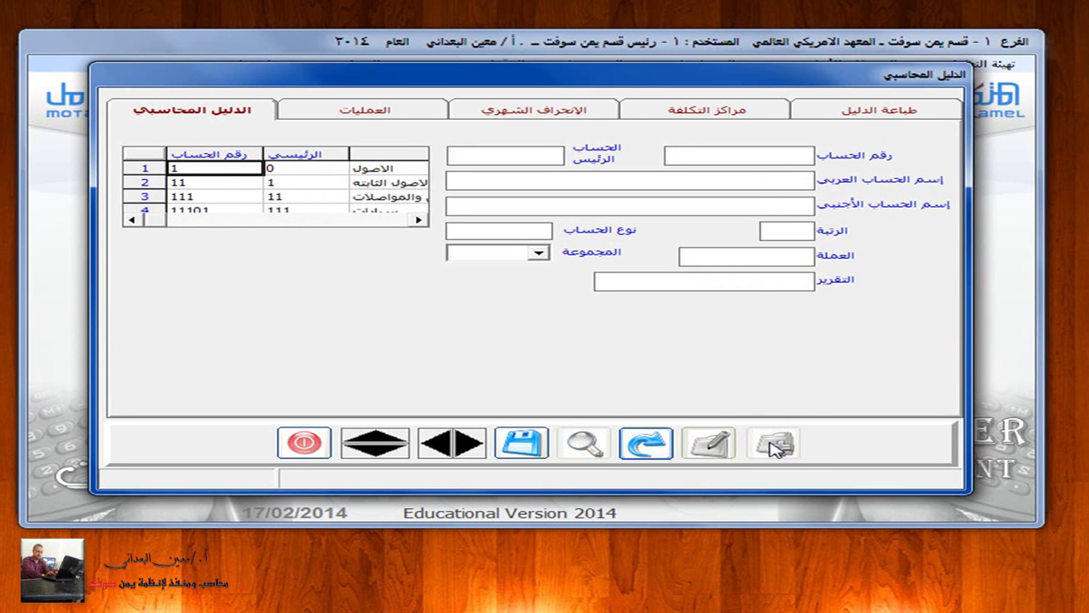
{"action": "type", "text": "11101001"}
{"action": "key", "text": "Return"}
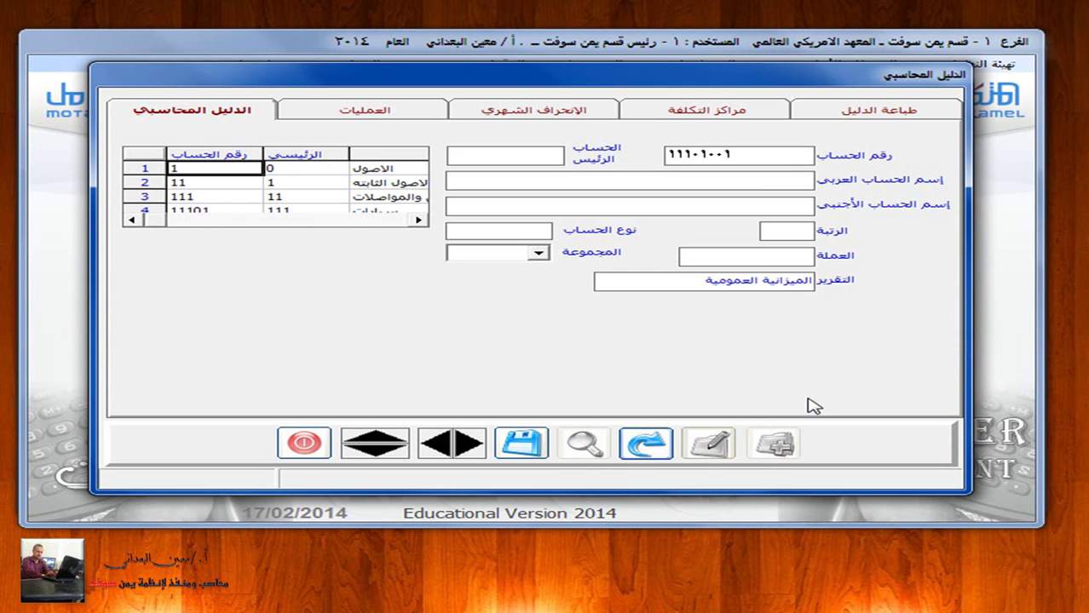
{"action": "left_click", "coordinate": [510, 151]}
{"action": "type", "text": "11101"}
{"action": "left_click", "coordinate": [531, 184]}
{"action": "type", "text": "سياره هونداي ٢٠١٤"}
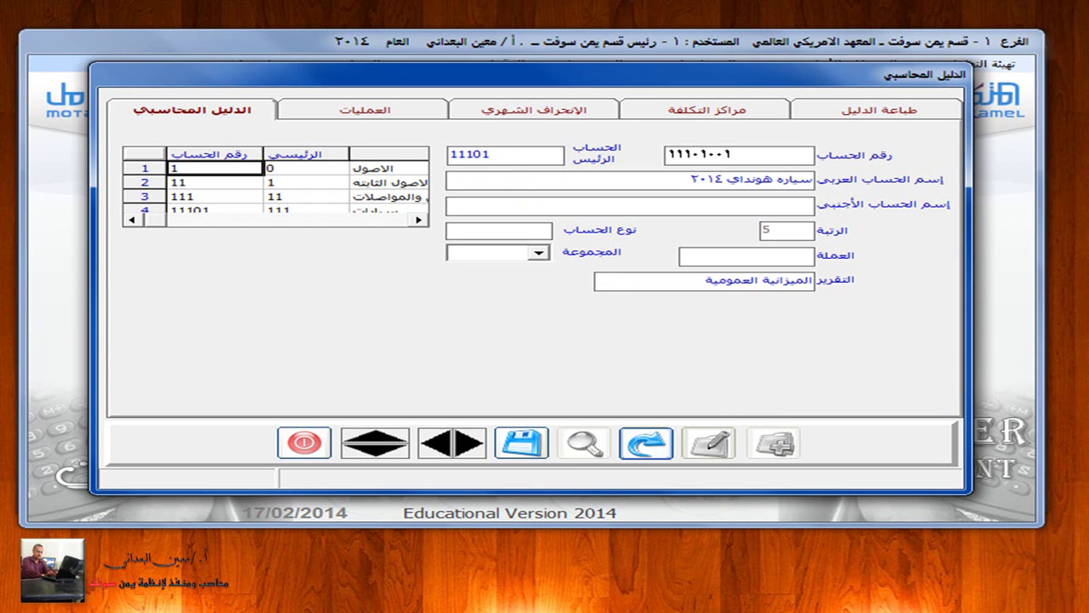
Step: Set the سياره هونداي ٢٠١٤ account's type to sub (فرعي) and its currency to YR, and save it
{"action": "left_click", "coordinate": [467, 230]}
{"action": "left_click", "coordinate": [494, 254]}
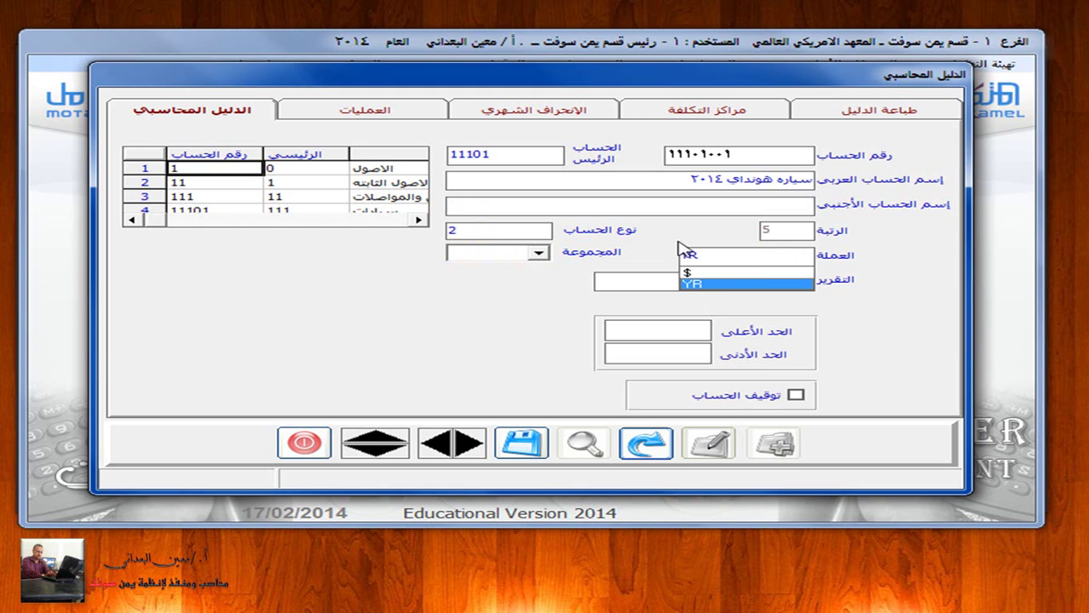
{"action": "left_click", "coordinate": [697, 284]}
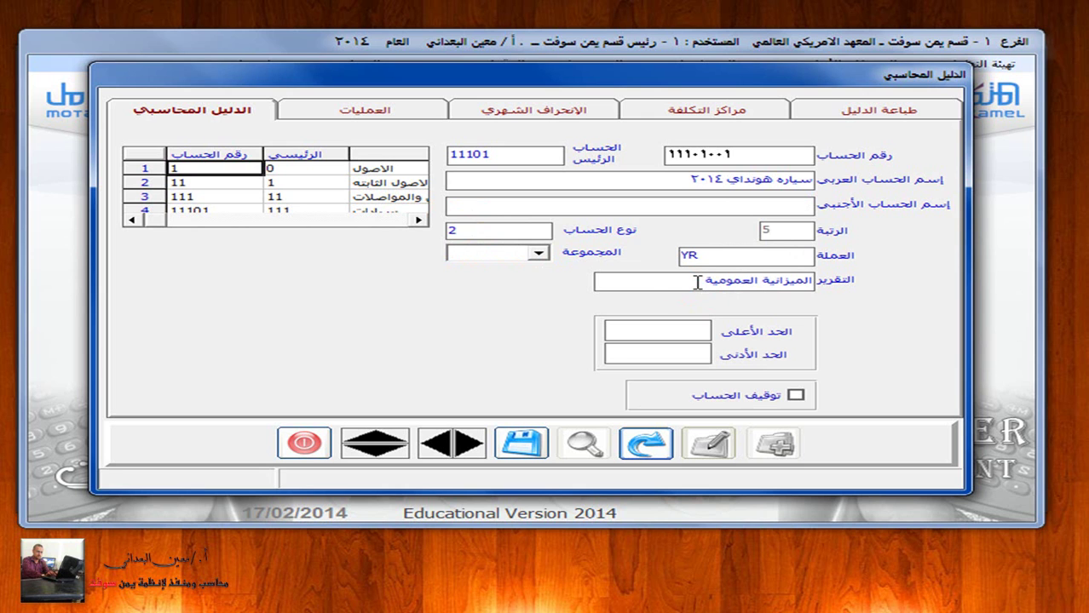
{"action": "left_click", "coordinate": [522, 445]}
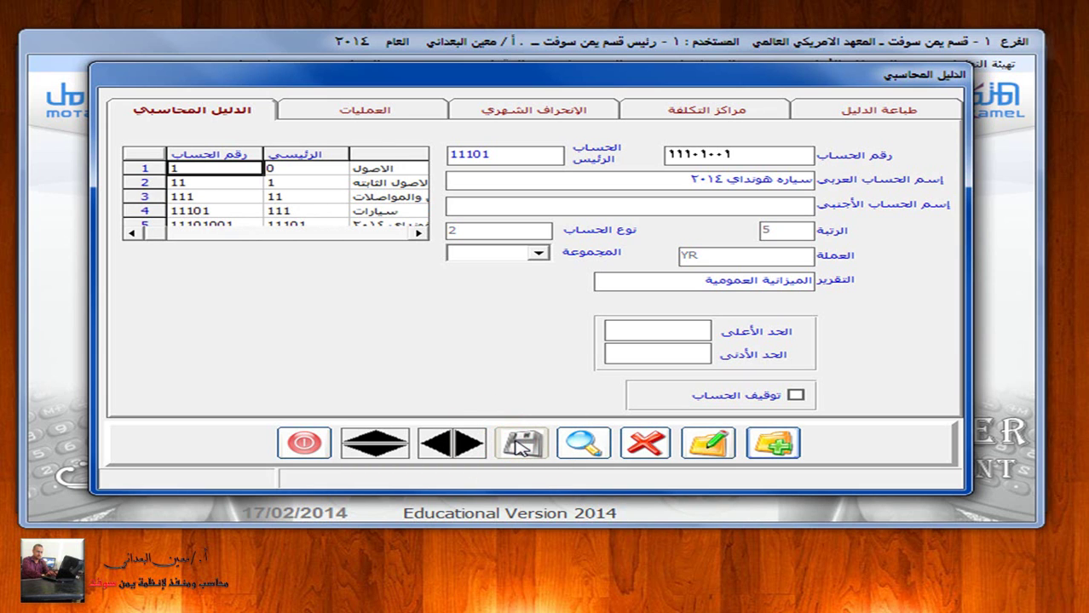
Step: Start a new account with number 11101002, parent account 11101 and the Arabic name سيارة توزيع البضائع
{"action": "left_click", "coordinate": [782, 447]}
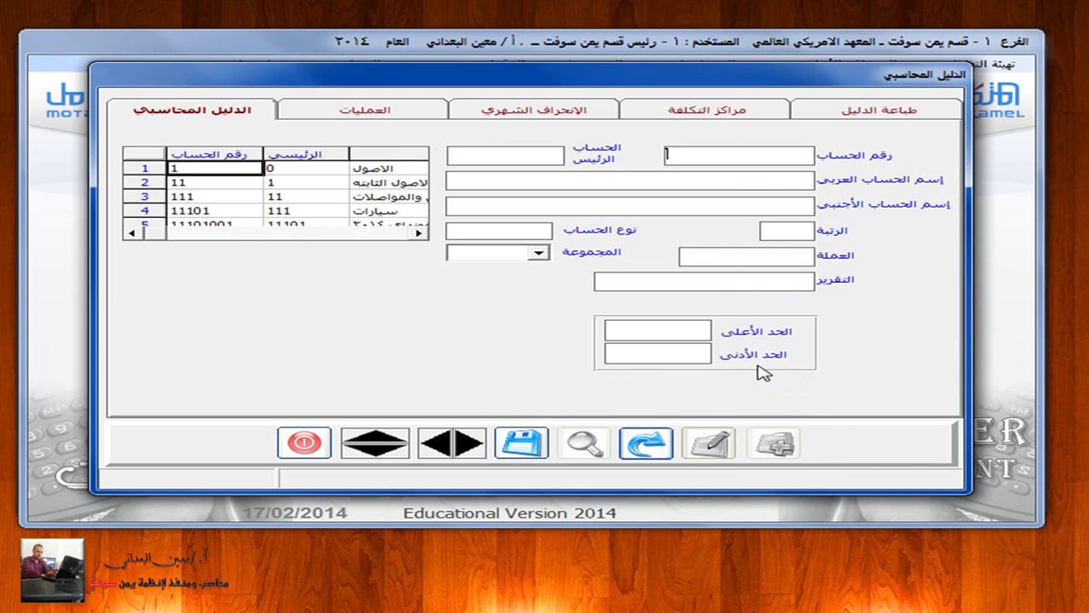
{"action": "type", "text": "11101002"}
{"action": "key", "text": "Return"}
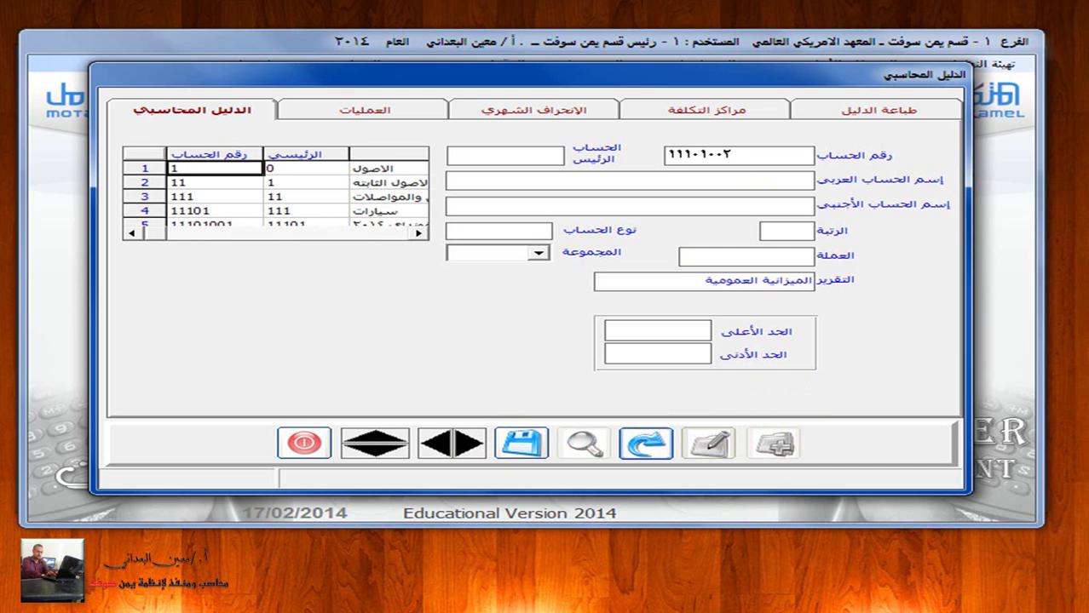
{"action": "type", "text": "11101"}
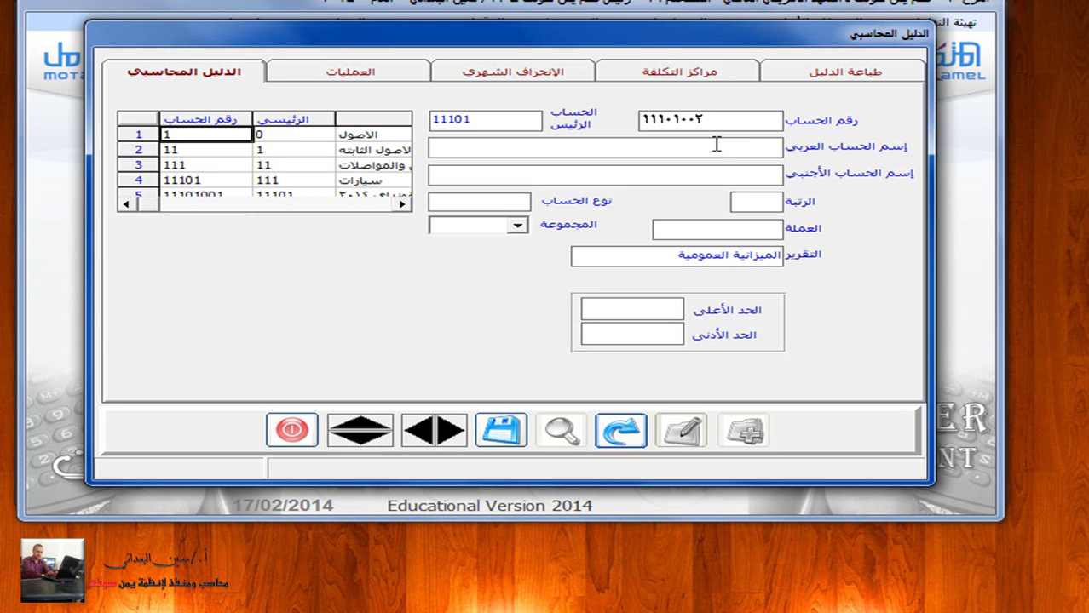
{"action": "left_click", "coordinate": [712, 145]}
{"action": "type", "text": "سيارة توزيع أ"}
{"action": "type", "text": "لبضاع"}
{"action": "type", "text": "ع"}
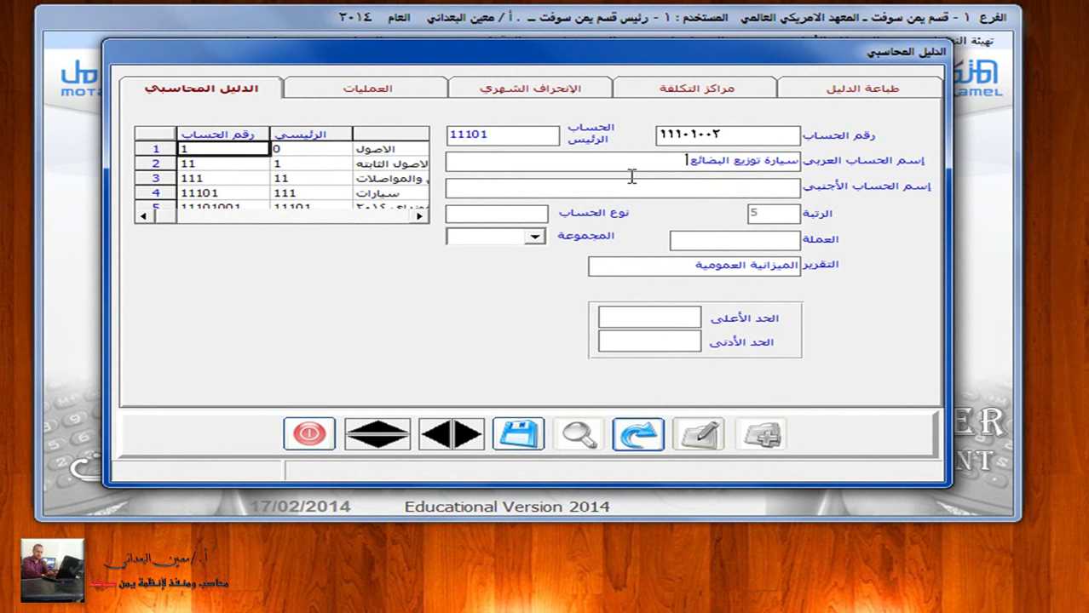
Step: Set the سيارة توزيع البضائع account's type to sub (فرعي) and its currency to $, and save it
{"action": "left_click", "coordinate": [518, 214]}
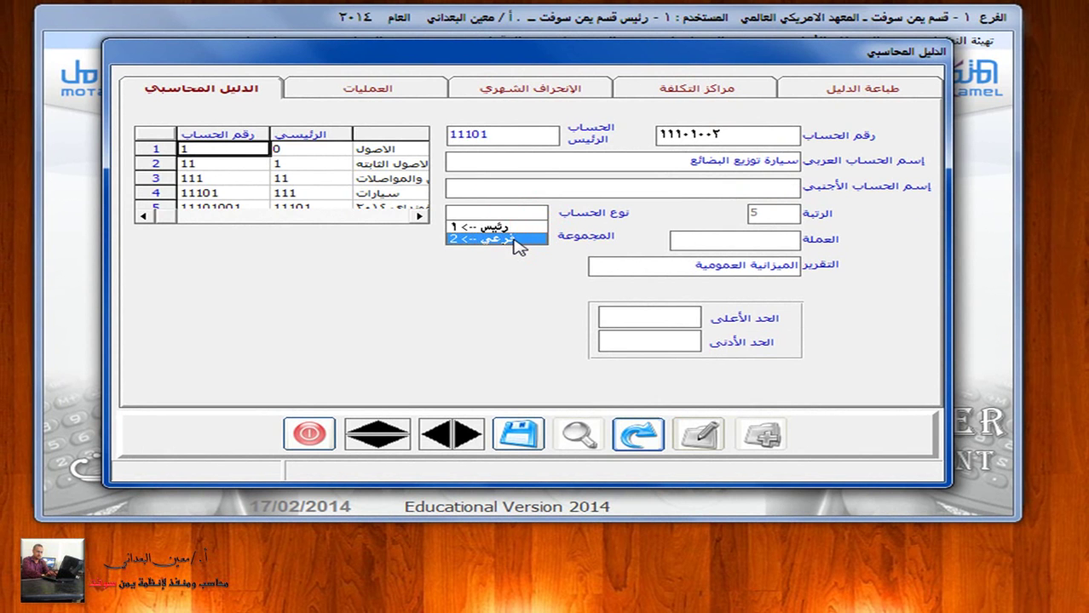
{"action": "left_click", "coordinate": [519, 243]}
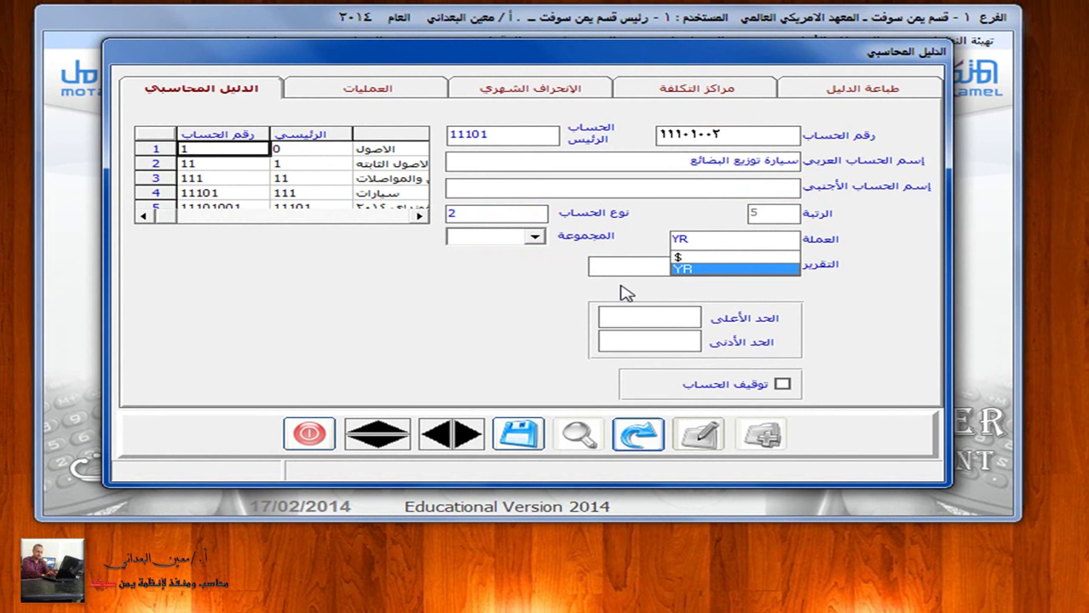
{"action": "left_click", "coordinate": [682, 256]}
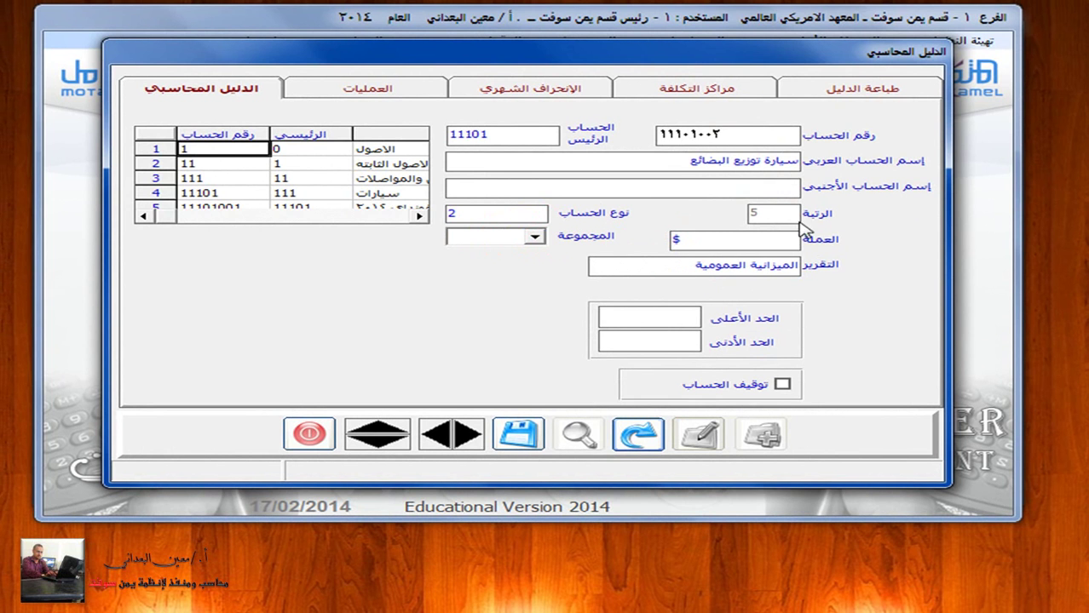
{"action": "left_click", "coordinate": [522, 434]}
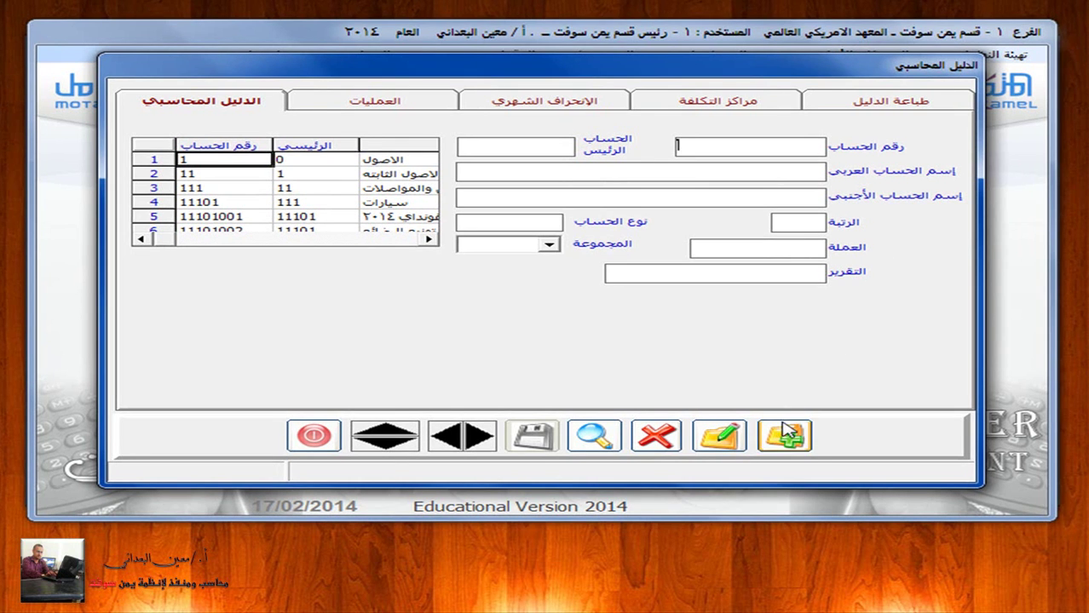
Step: Start a new account with number 12, parent account 1 and the Arabic name الاصول المتداوله
{"action": "left_click", "coordinate": [784, 436]}
{"action": "type", "text": "12"}
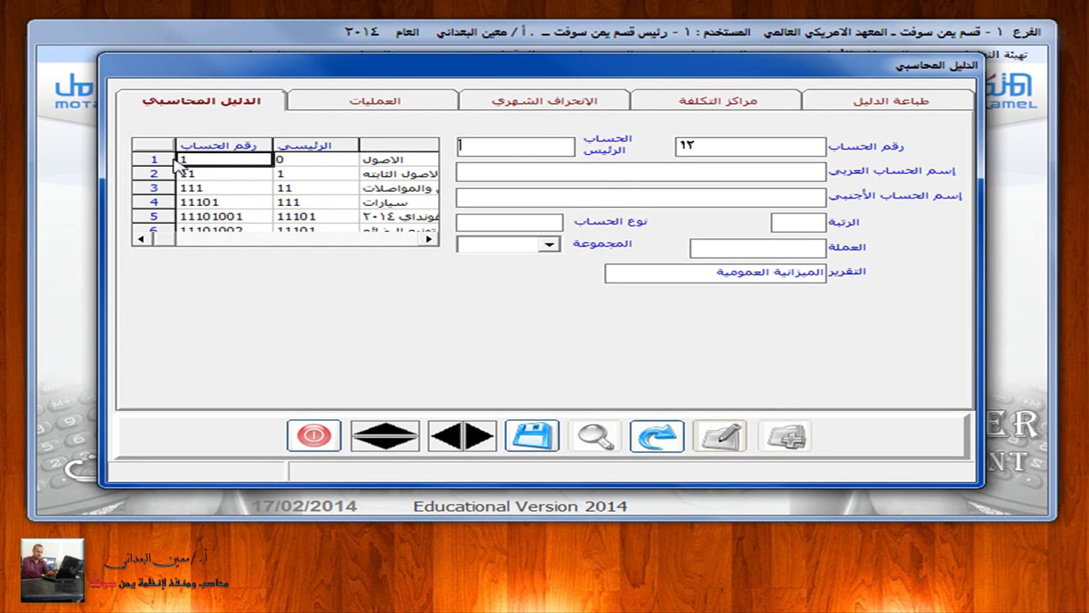
{"action": "key", "text": "Return"}
{"action": "type", "text": "1"}
{"action": "key", "text": "Return"}
{"action": "type", "text": "الاصول المتداوله"}
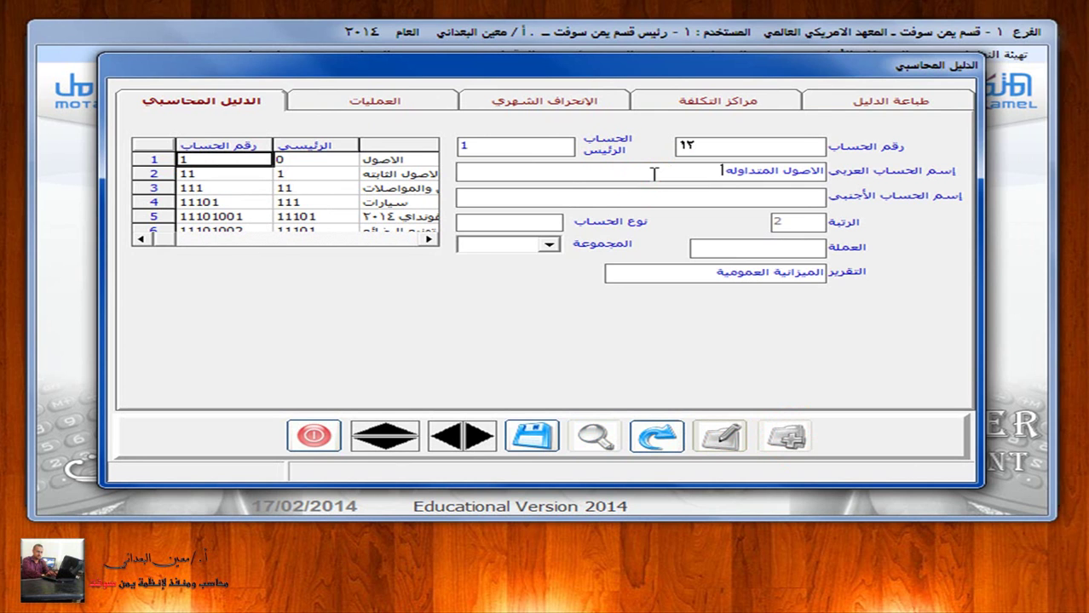
Step: Set the الاصول المتداوله account's type to main (رئيس) and its currency to YR, and save it
{"action": "left_click", "coordinate": [552, 220]}
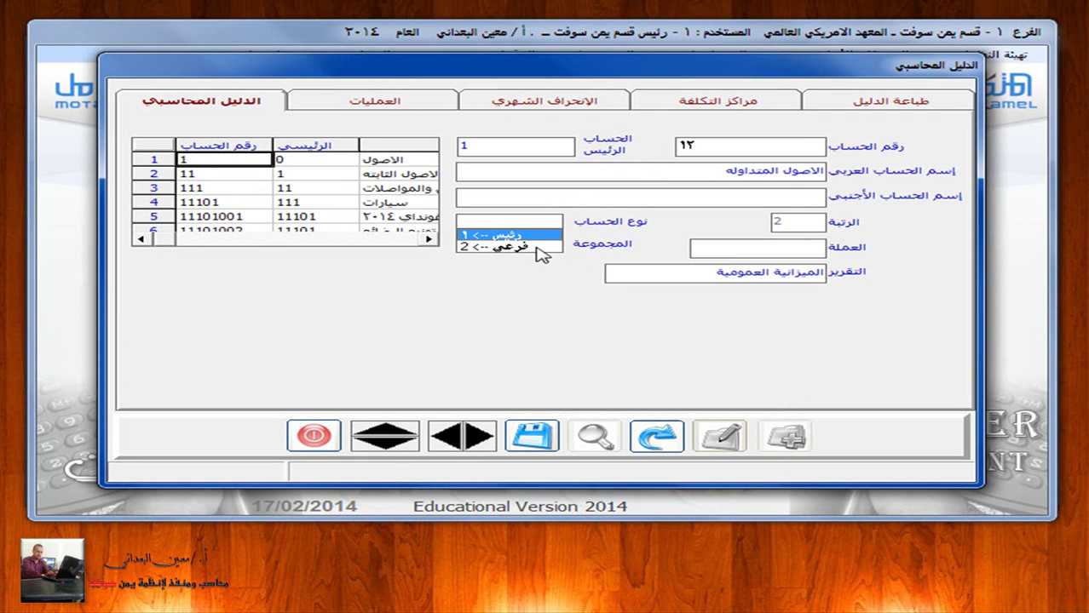
{"action": "left_click", "coordinate": [540, 236]}
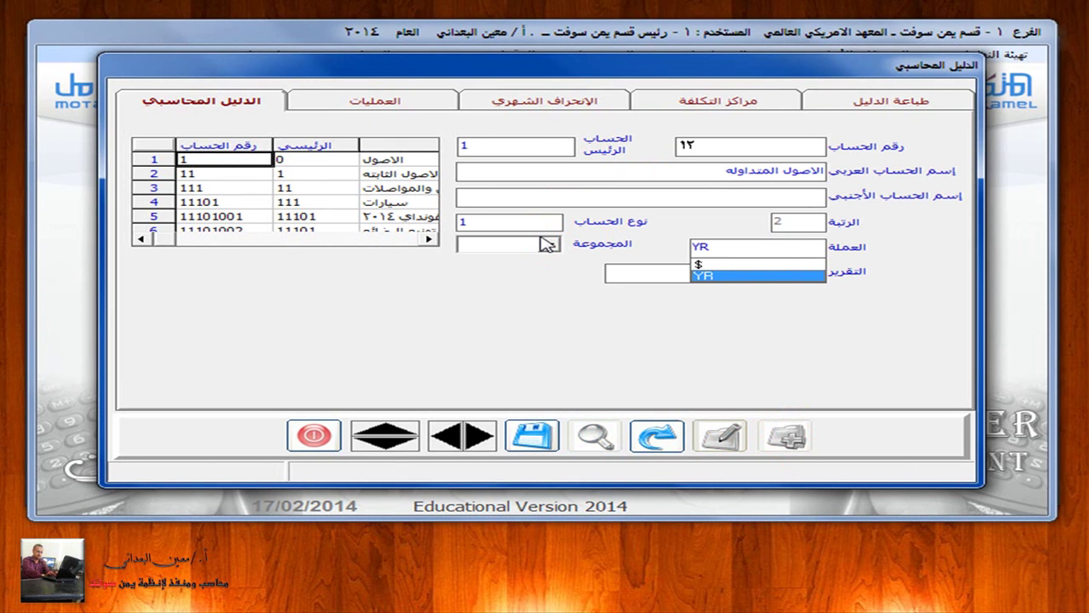
{"action": "left_click", "coordinate": [718, 277]}
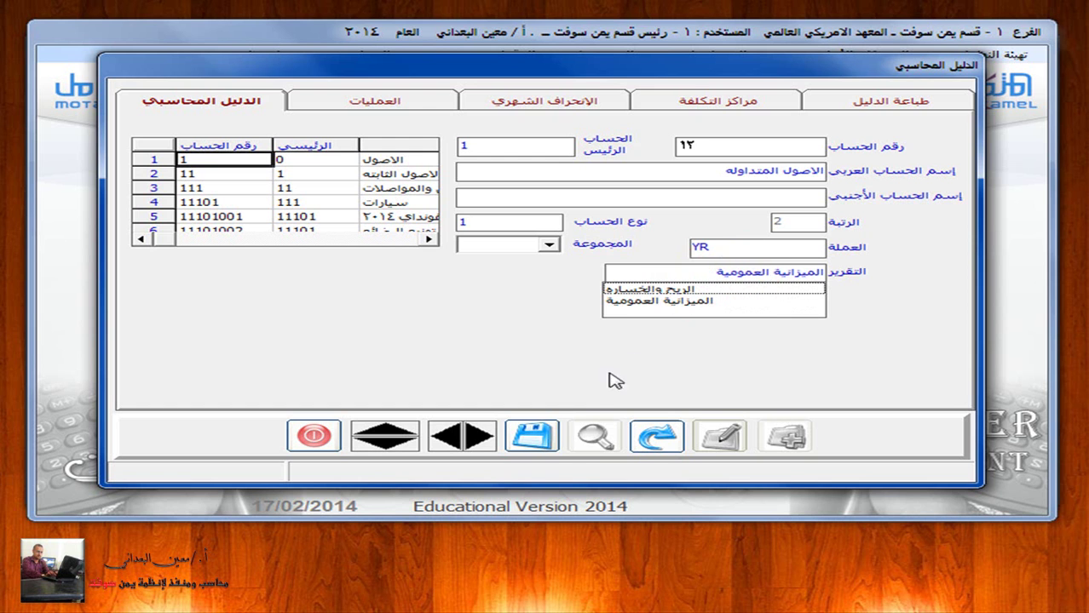
{"action": "left_click", "coordinate": [534, 436]}
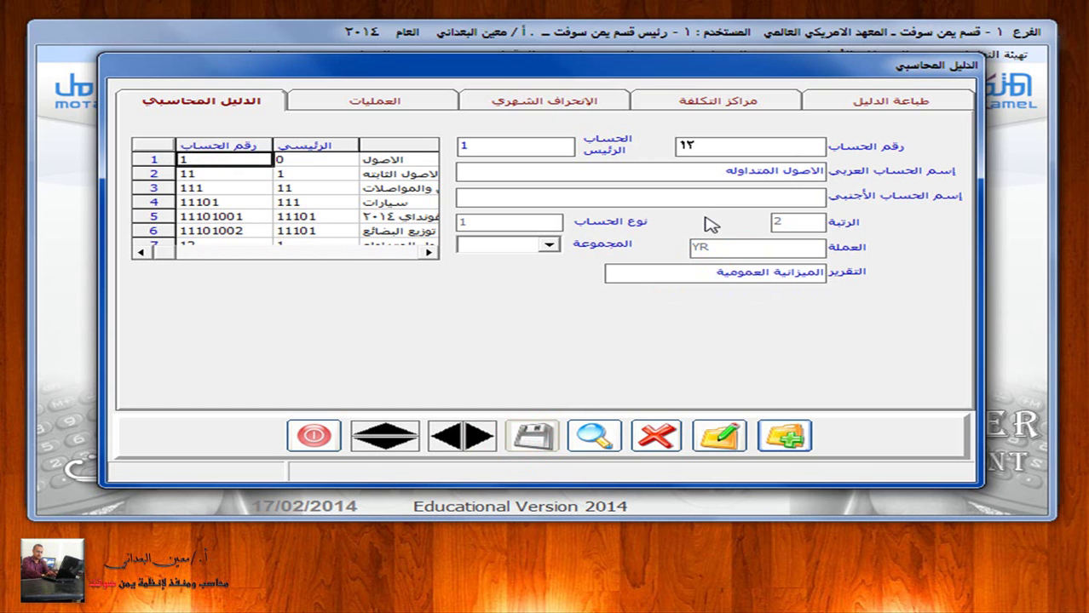
Step: Start a new account with number 121, parent account 12 and the Arabic name النقديه
{"action": "key", "text": "super+Tab"}
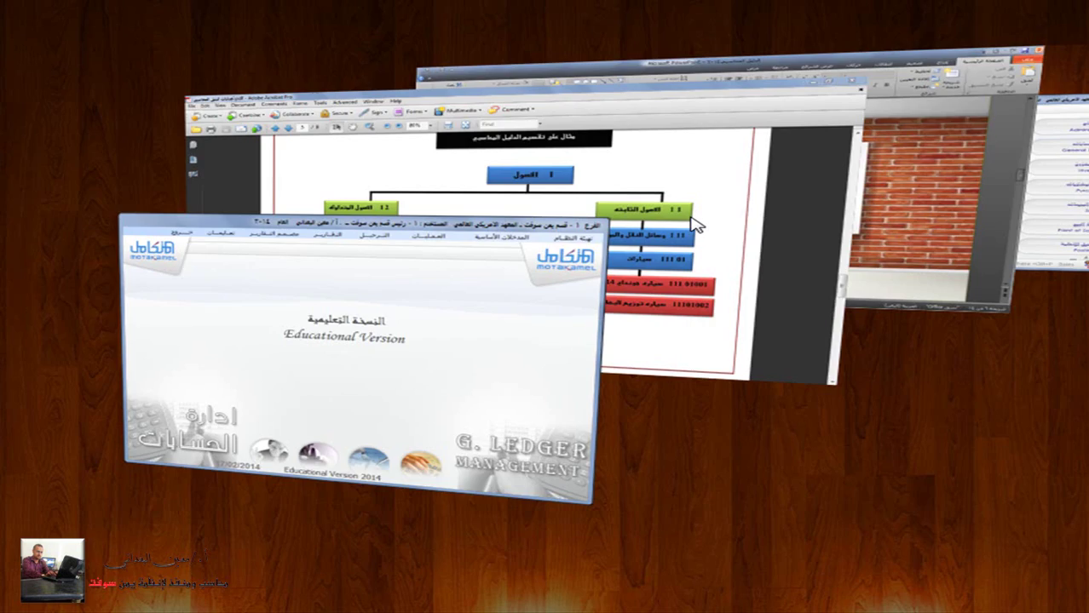
{"action": "key", "text": "Tab"}
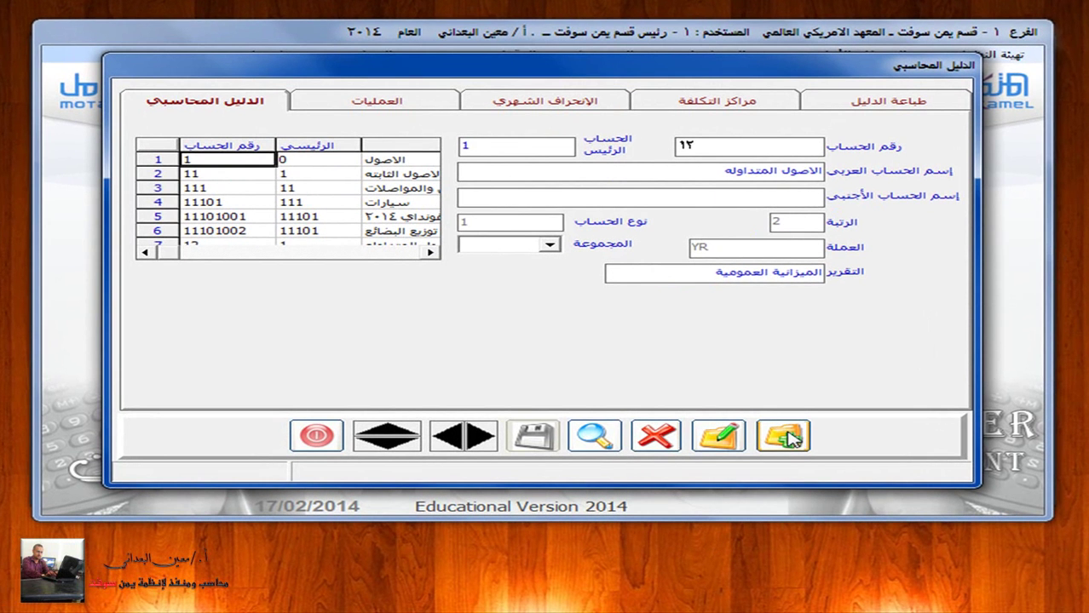
{"action": "left_click", "coordinate": [788, 439]}
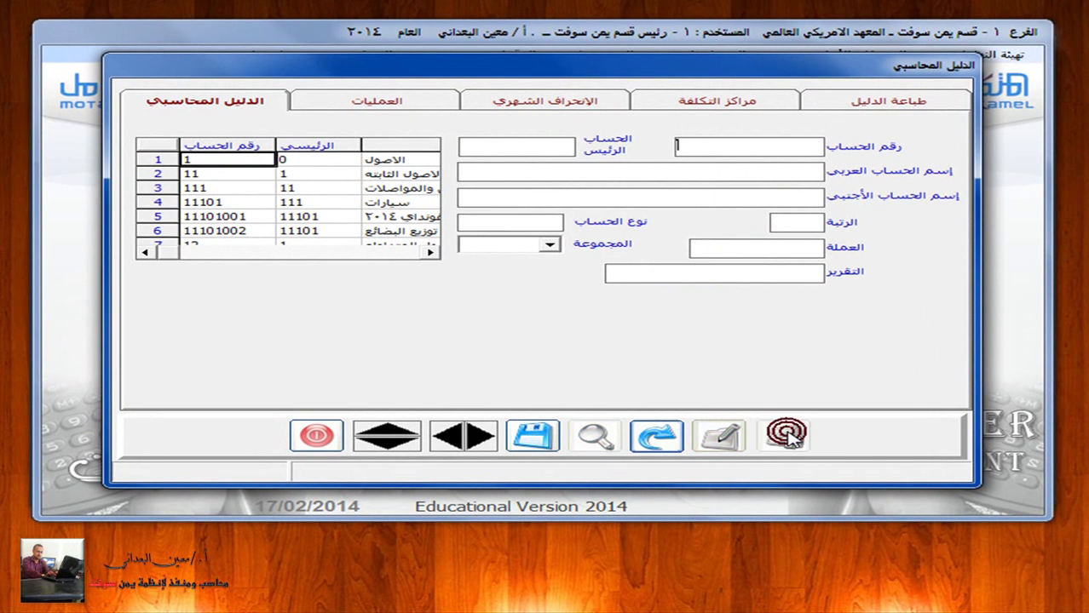
{"action": "type", "text": "١٢١"}
{"action": "key", "text": "Return"}
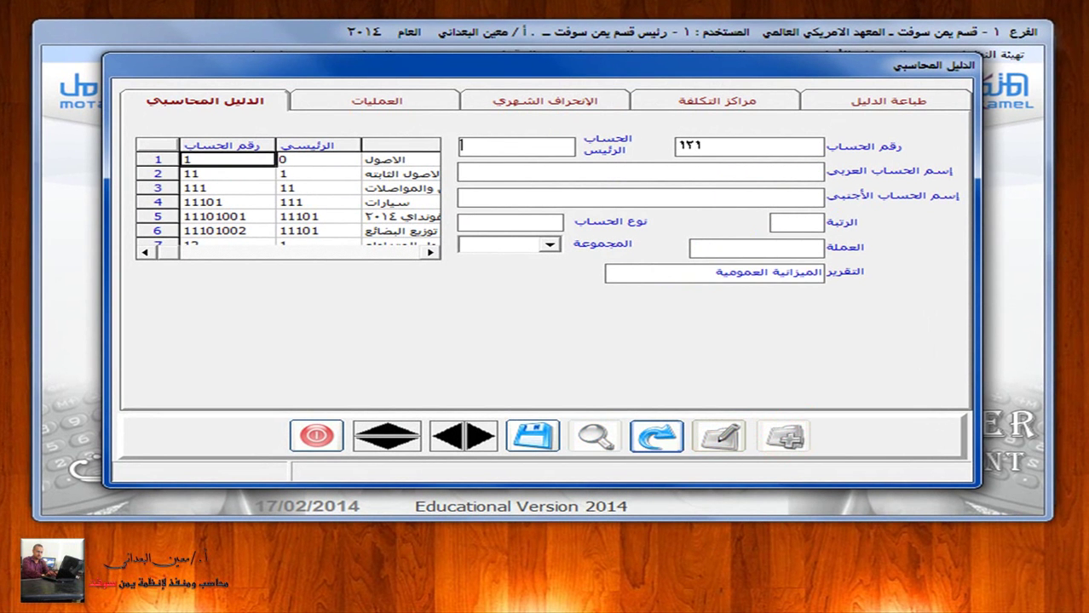
{"action": "type", "text": "12"}
{"action": "key", "text": "Return"}
{"action": "type", "text": "النقديه"}
Step: Set the النقديه account's type to main (رئيس) and its currency to YR, and save it
{"action": "left_click", "coordinate": [556, 225]}
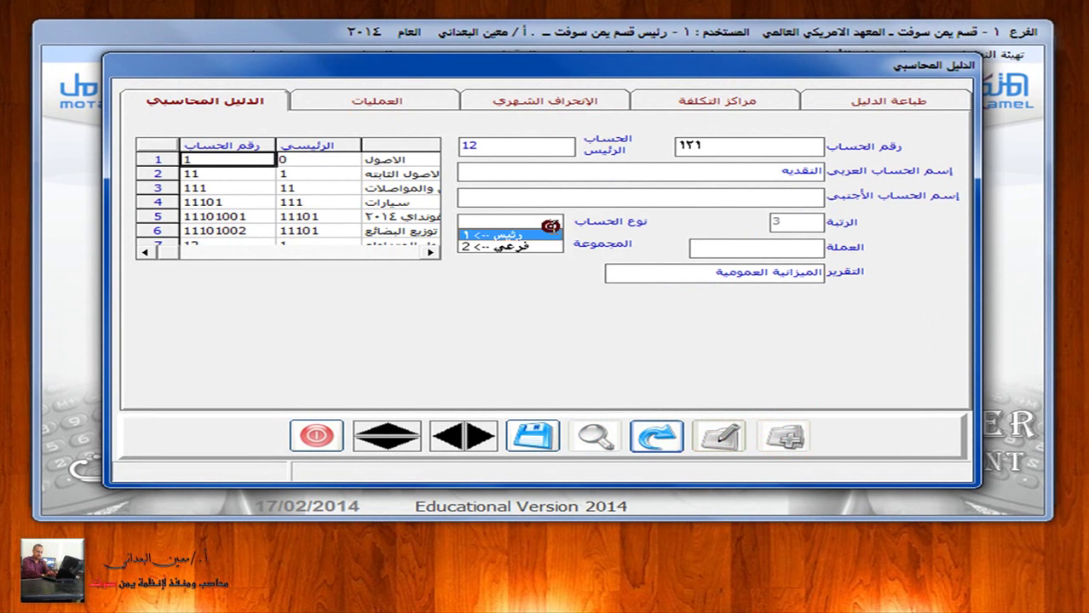
{"action": "left_click", "coordinate": [539, 233]}
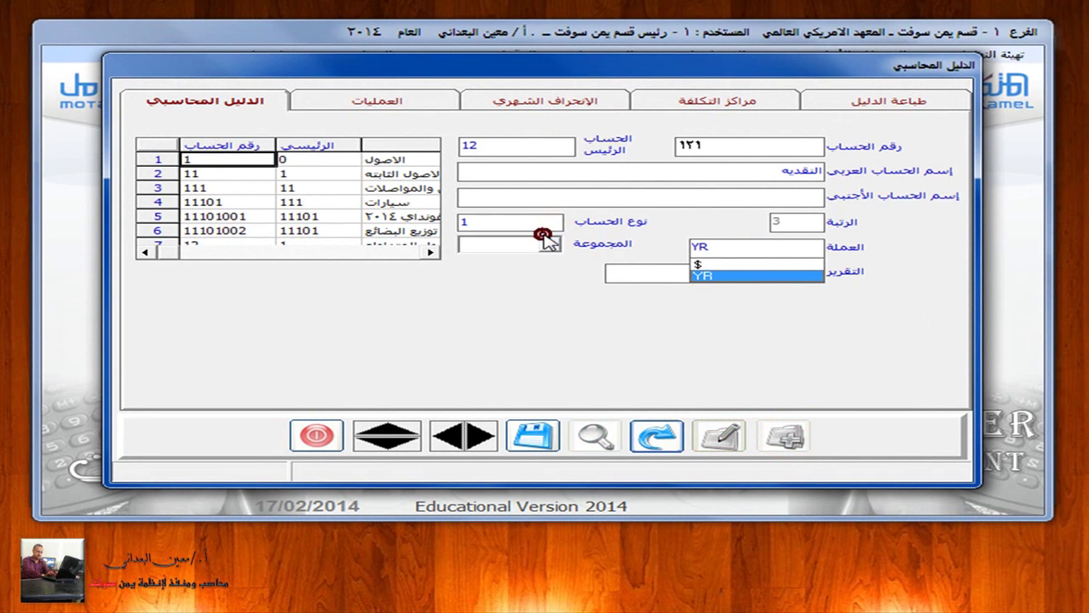
{"action": "left_click", "coordinate": [738, 278]}
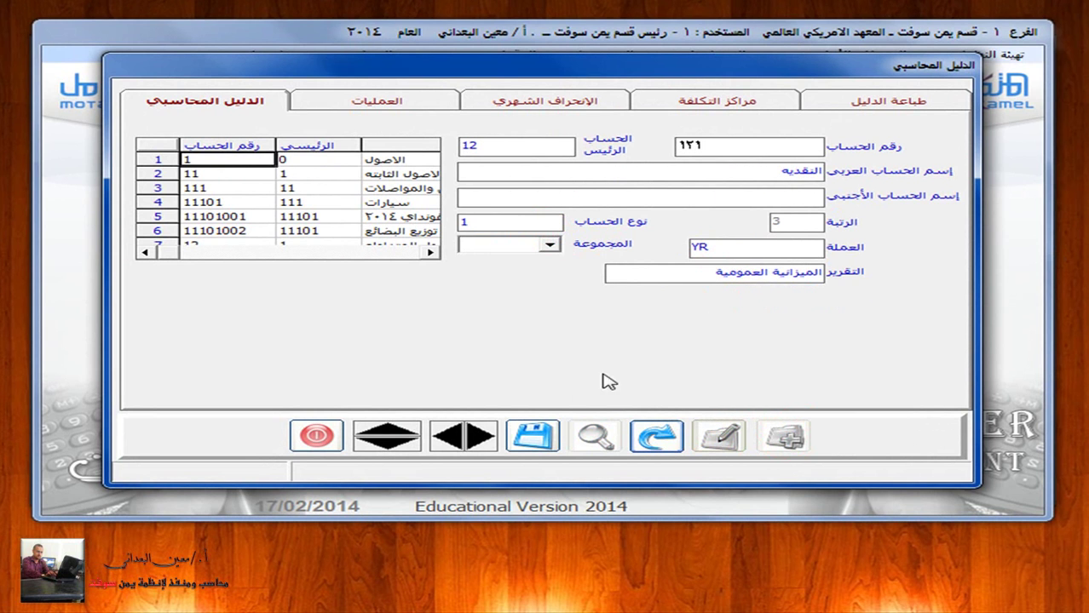
{"action": "left_click", "coordinate": [531, 436]}
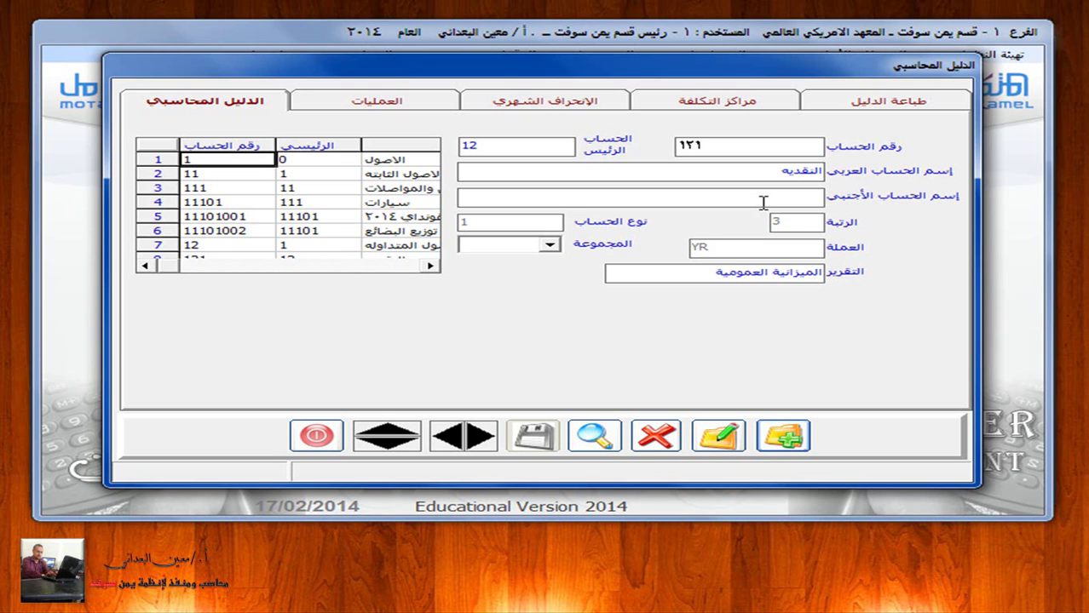
Step: Start a new account with number 12101, parent account 121 and the Arabic name صناديق الشركه
{"action": "key", "text": "super+Tab"}
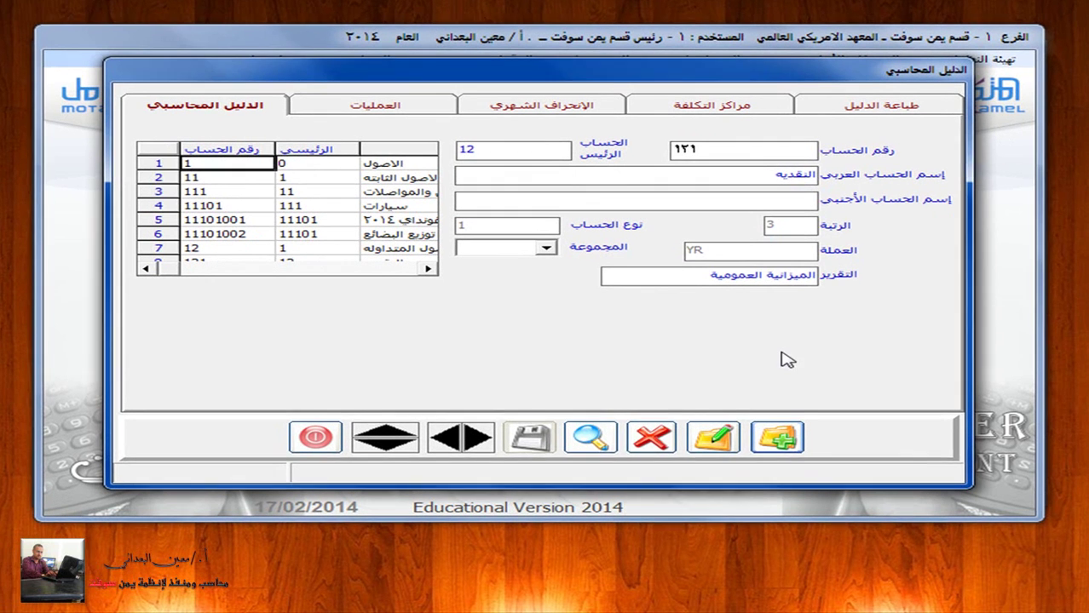
{"action": "left_click", "coordinate": [785, 436]}
{"action": "type", "text": "121"}
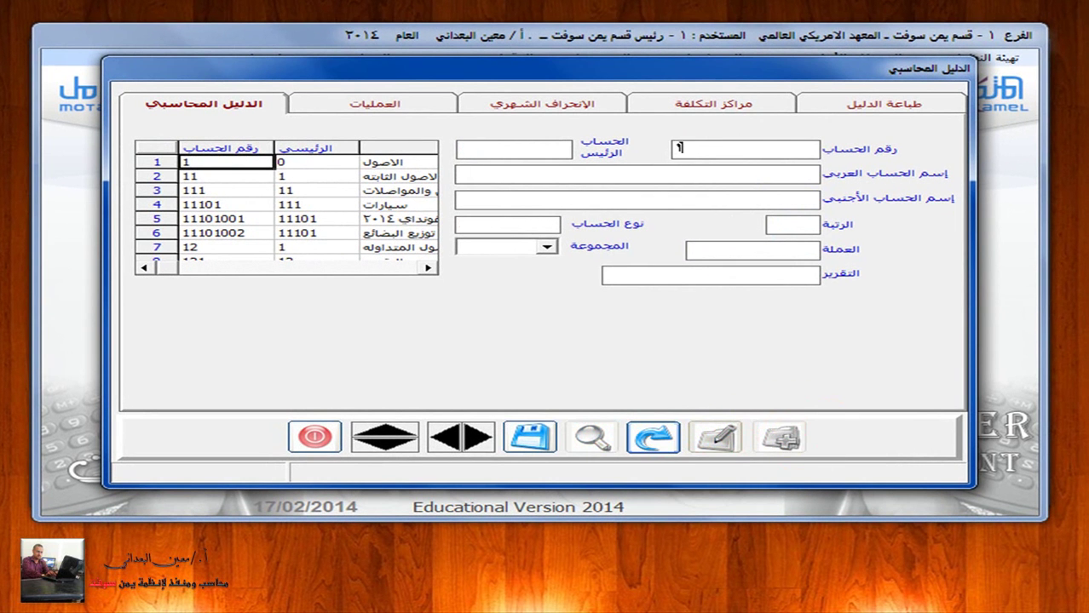
{"action": "type", "text": "01"}
{"action": "key", "text": "Return"}
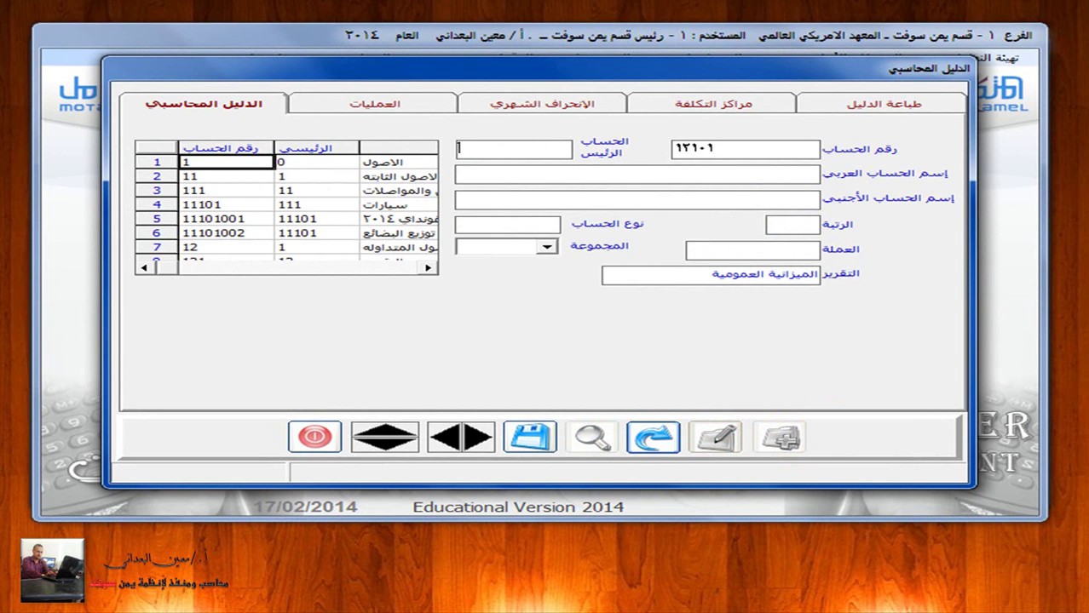
{"action": "type", "text": "121"}
{"action": "left_click", "coordinate": [782, 175]}
{"action": "type", "text": "صناديق الشركة"}
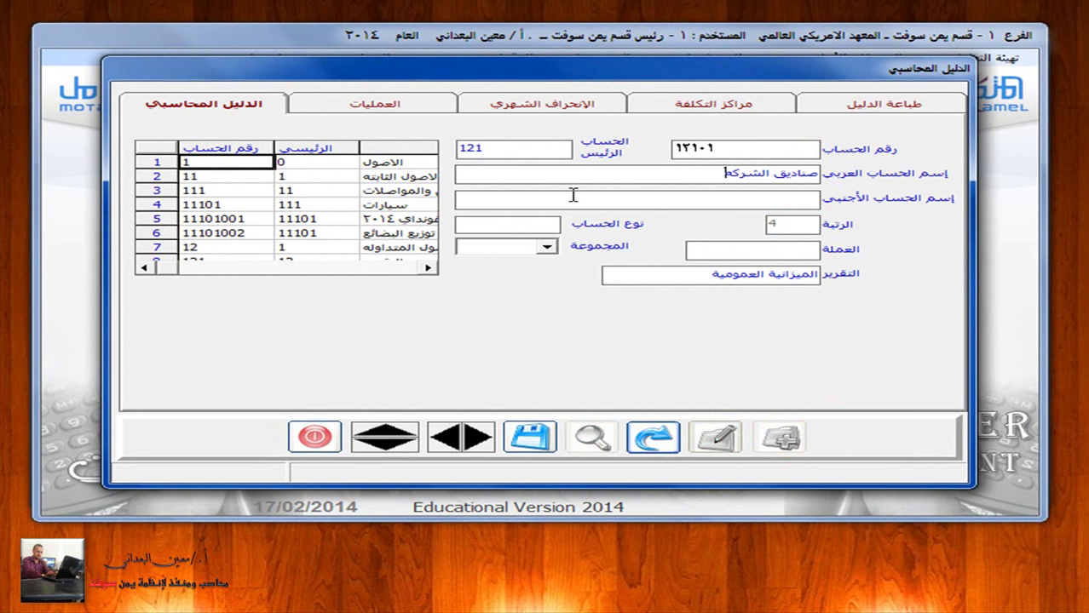
Step: Set the صناديق الشركه account's type to main (رئيس) and its currency to YR, and save it
{"action": "left_click", "coordinate": [541, 225]}
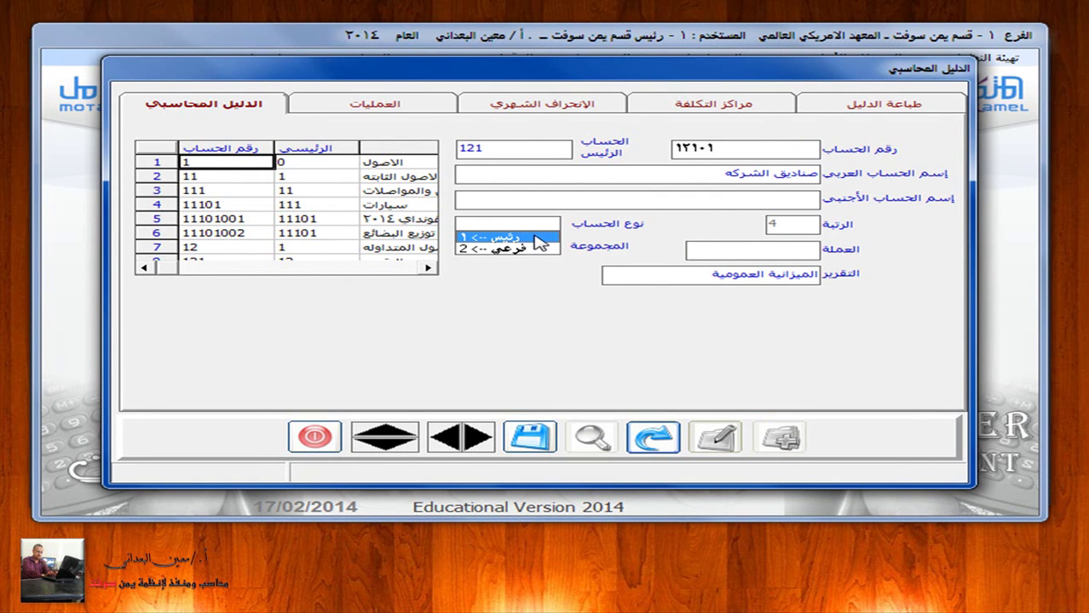
{"action": "left_click", "coordinate": [536, 237]}
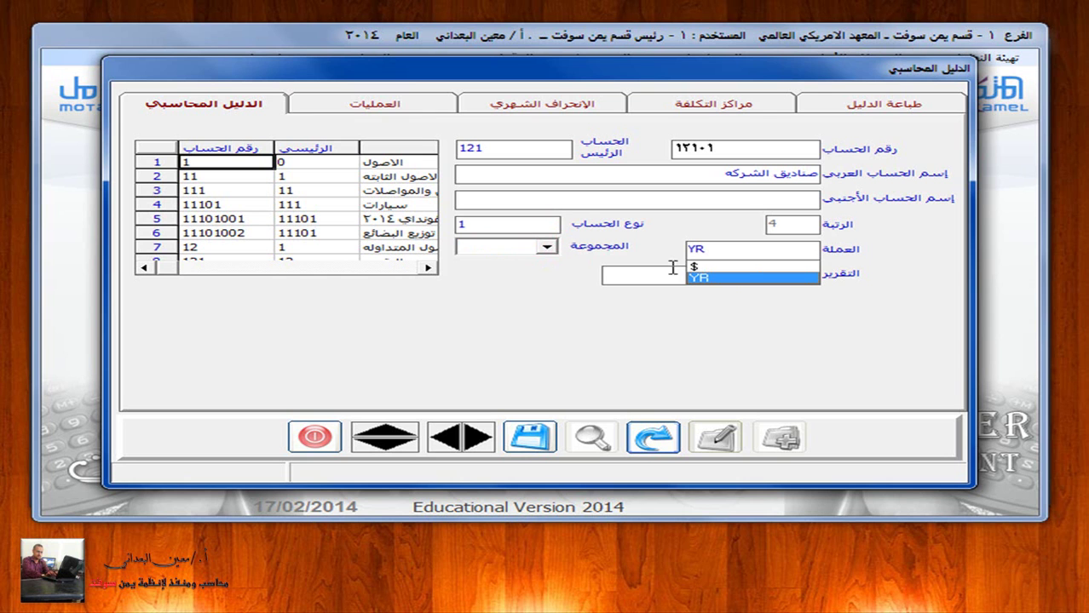
{"action": "left_click", "coordinate": [711, 279]}
{"action": "left_click", "coordinate": [528, 436]}
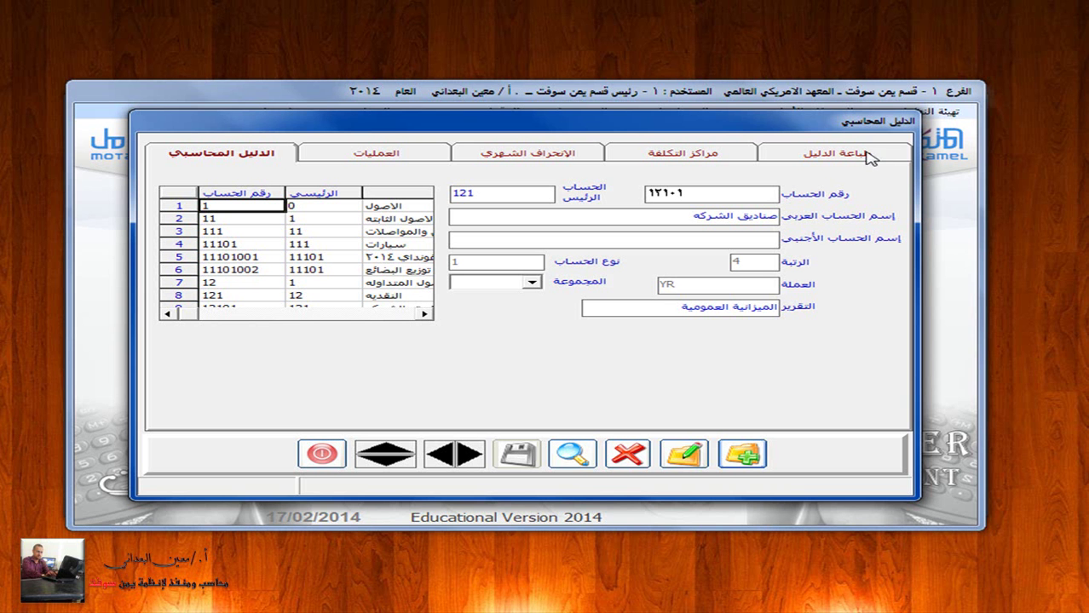
Step: Start a new account with number 12101001, parent account 12101 and the Arabic name صندوق ـ ريال
{"action": "left_click", "coordinate": [742, 458]}
{"action": "type", "text": "121"}
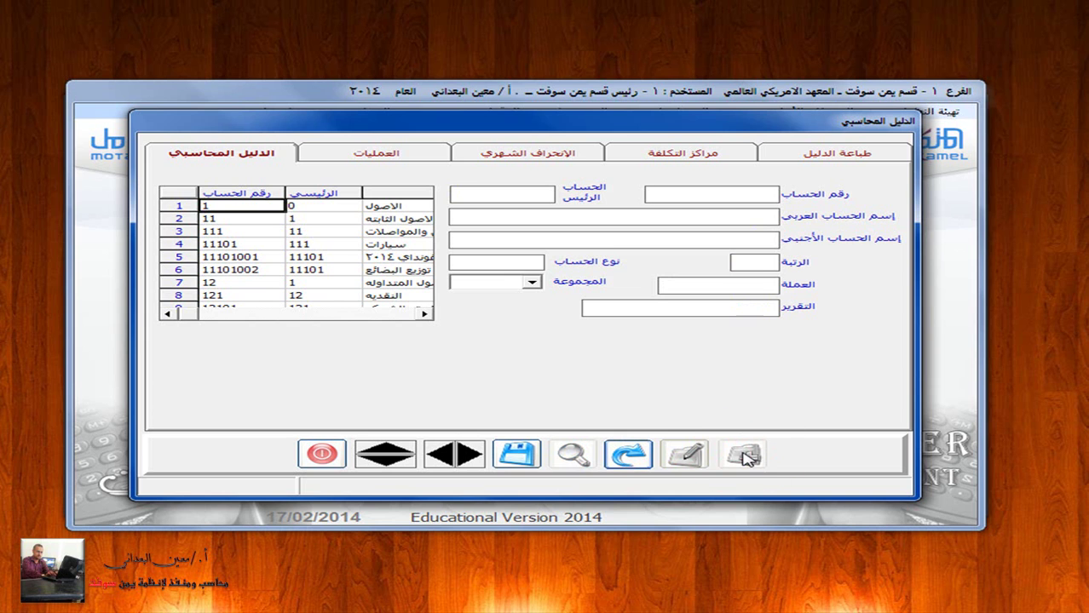
{"action": "type", "text": "0100"}
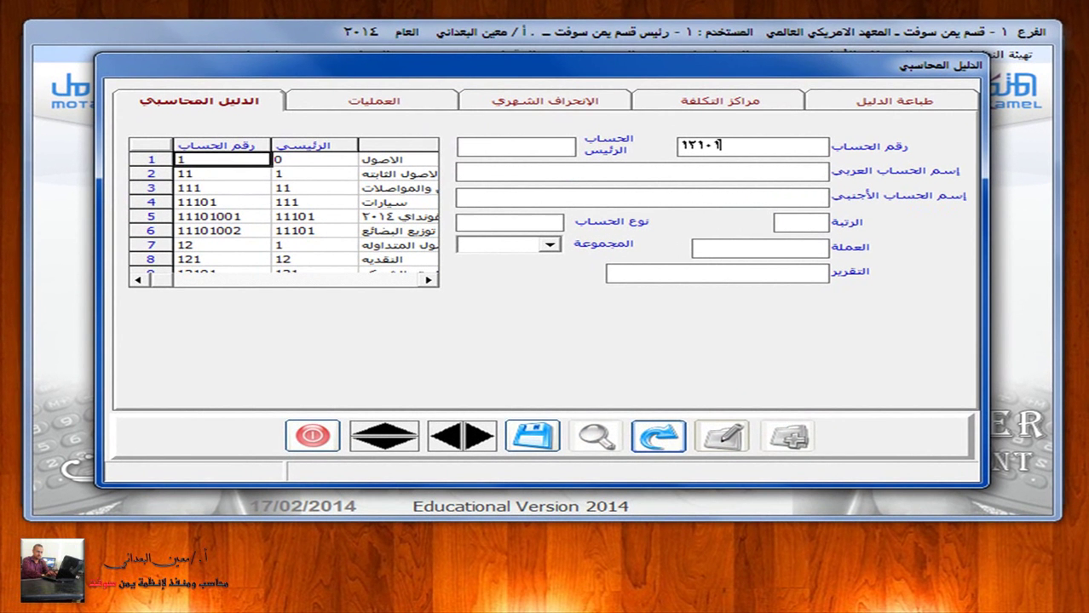
{"action": "type", "text": "1"}
{"action": "key", "text": "Return"}
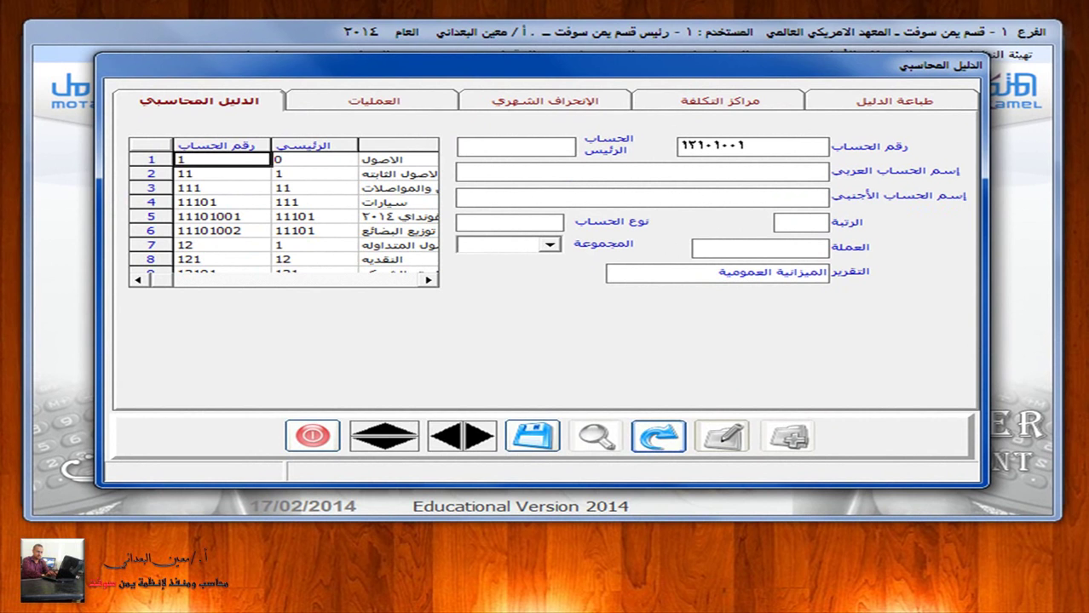
{"action": "type", "text": "12101"}
{"action": "key", "text": "Return"}
{"action": "type", "text": "صندوق "}
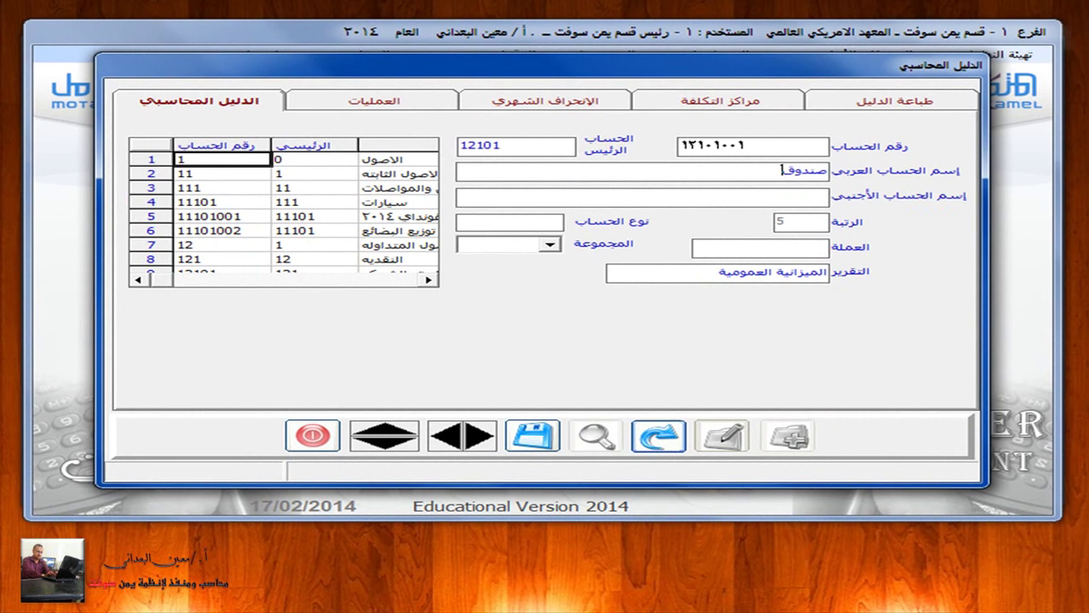
{"action": "type", "text": "ـ ريال"}
Step: Set the صندوق ـ ريال account's type to sub (فرعي) and its currency to YR, and save it
{"action": "left_click", "coordinate": [523, 223]}
{"action": "left_click", "coordinate": [530, 246]}
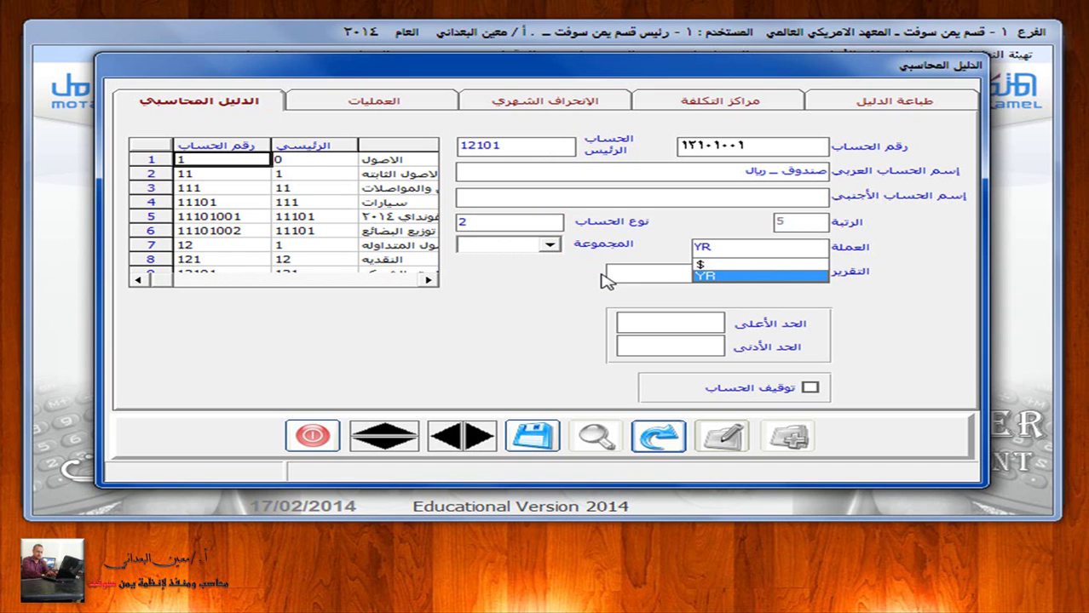
{"action": "left_click", "coordinate": [709, 275]}
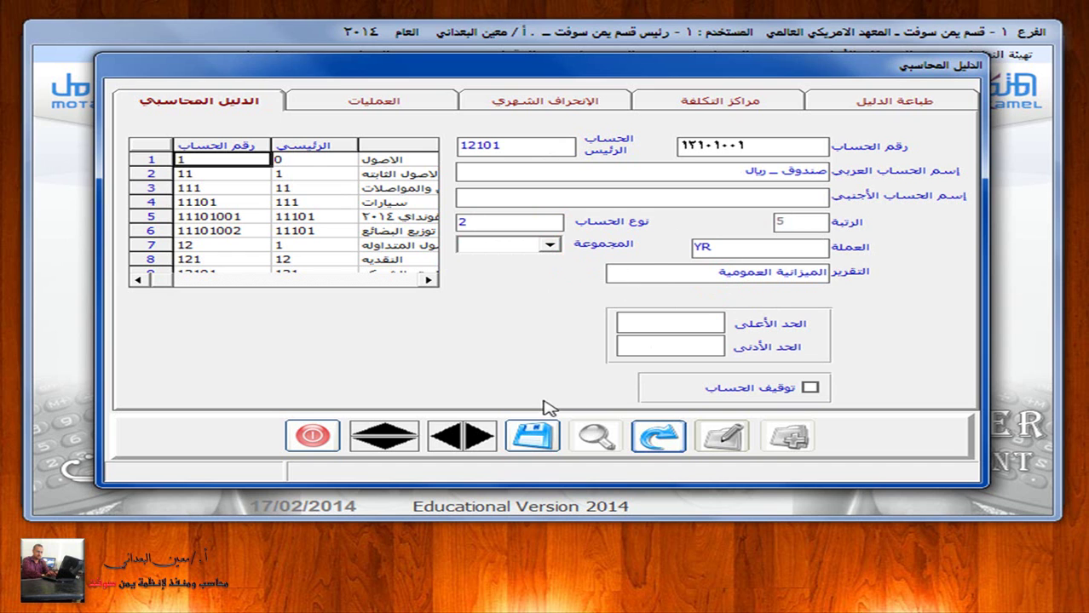
{"action": "left_click", "coordinate": [533, 436]}
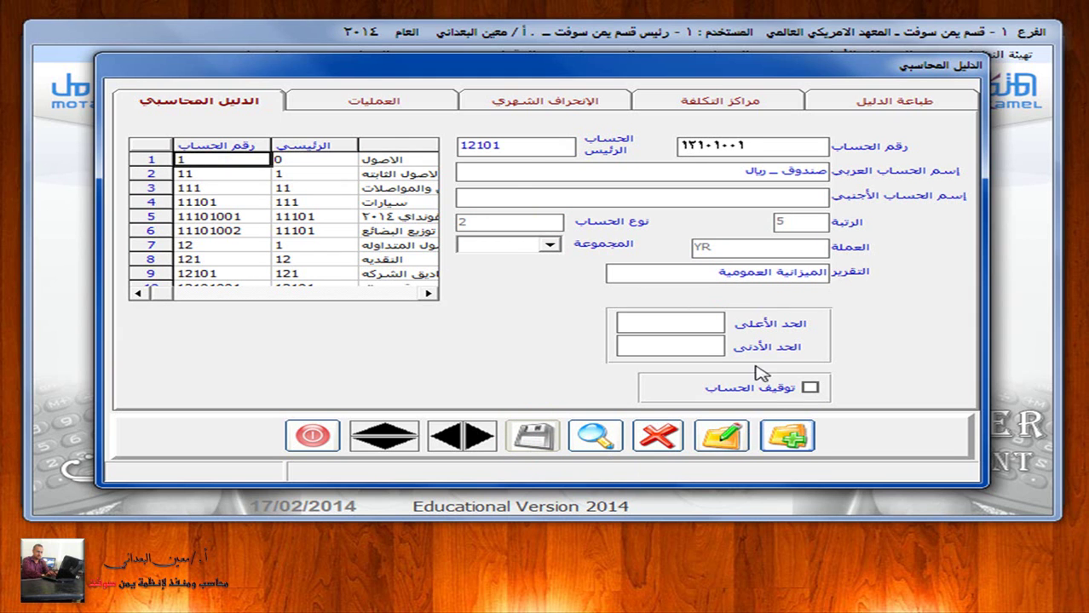
Step: Start a new account with number 12101002, parent account 12101 and the Arabic name صندوق دولار
{"action": "left_click", "coordinate": [789, 435]}
{"action": "type", "text": "1210"}
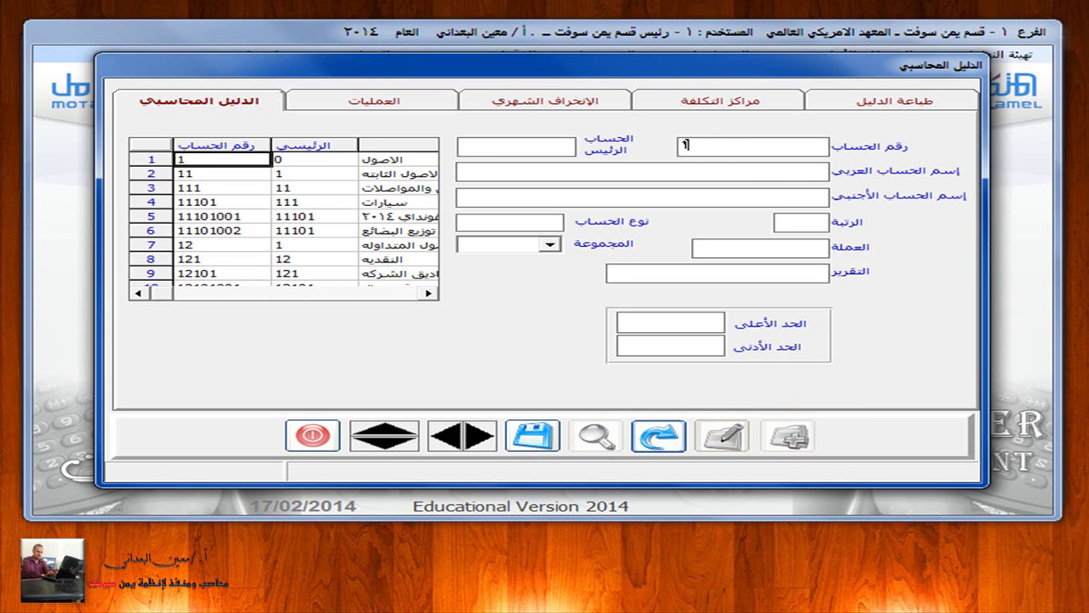
{"action": "type", "text": "1002"}
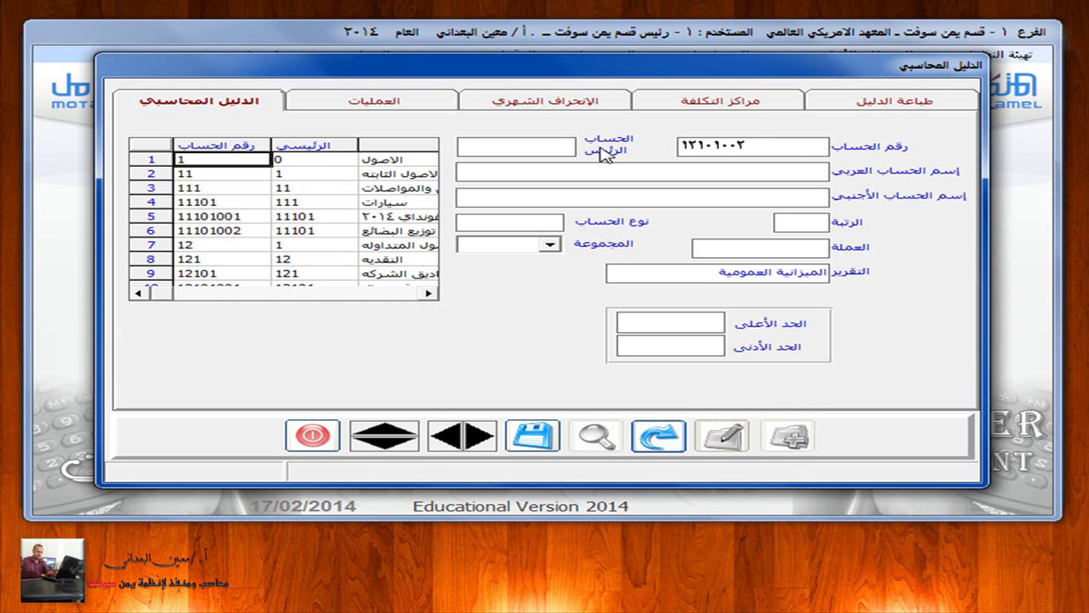
{"action": "type", "text": "12101"}
{"action": "left_click", "coordinate": [625, 169]}
{"action": "type", "text": "صندوق دولا"}
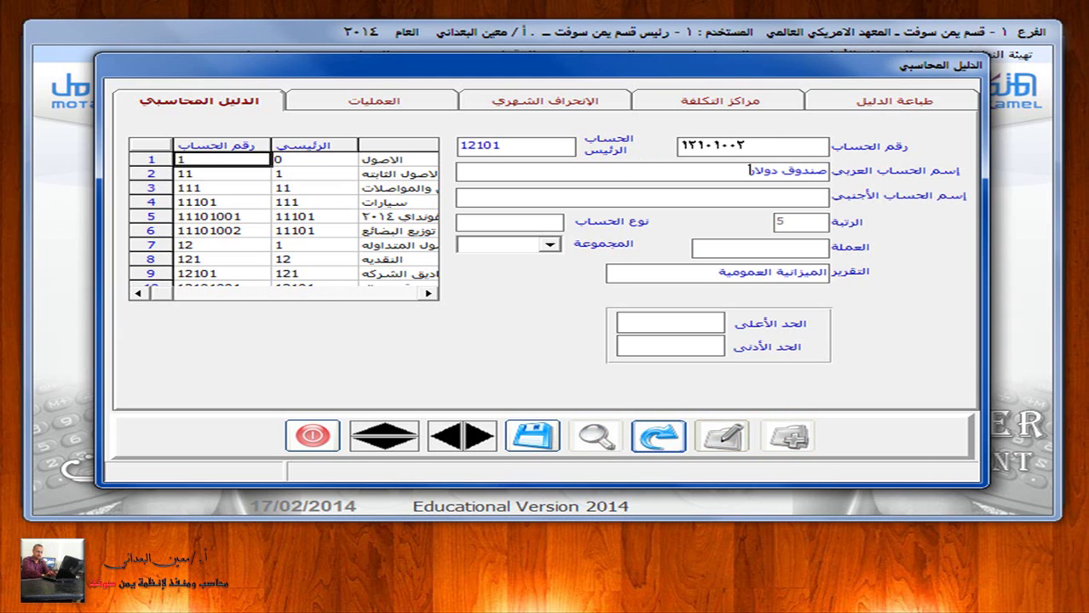
{"action": "type", "text": "ر"}
Step: Set the صندوق دولار account's type to sub (فرعي) and its currency to $, and save it
{"action": "left_click", "coordinate": [511, 221]}
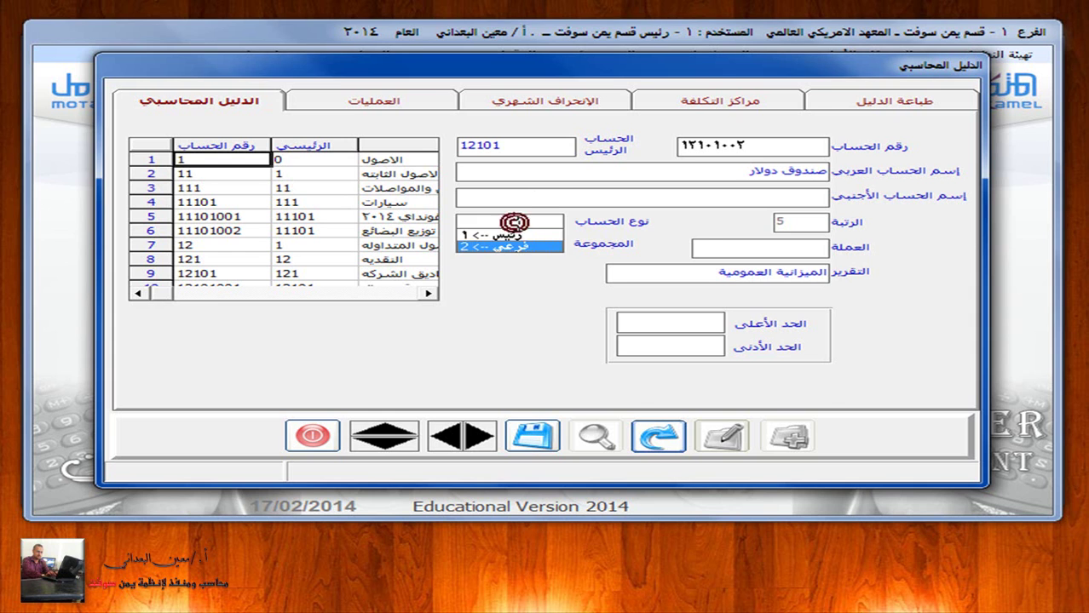
{"action": "left_click", "coordinate": [514, 243]}
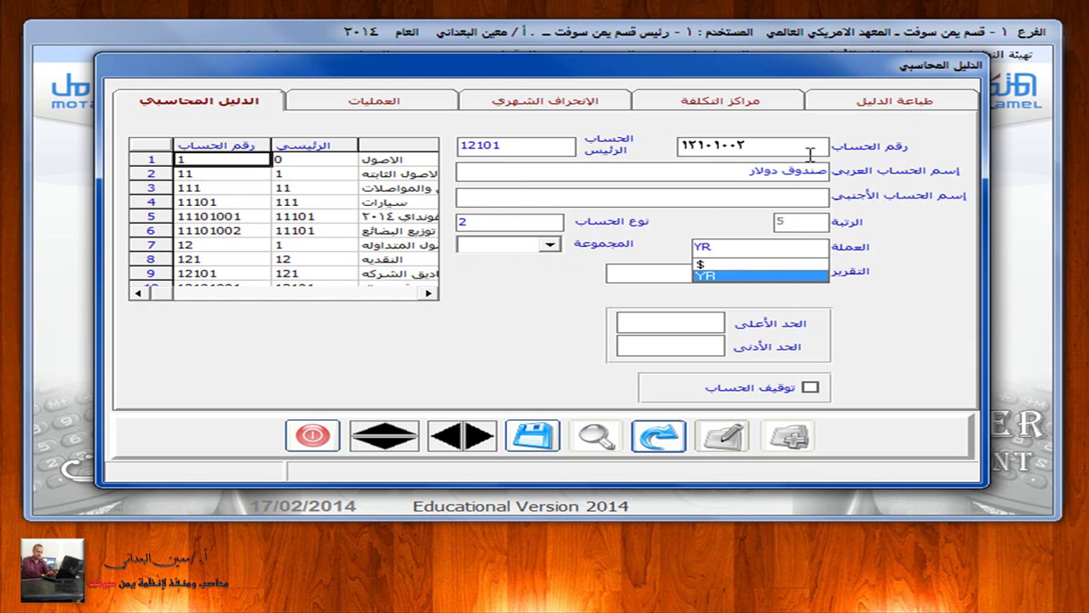
{"action": "left_click", "coordinate": [702, 265]}
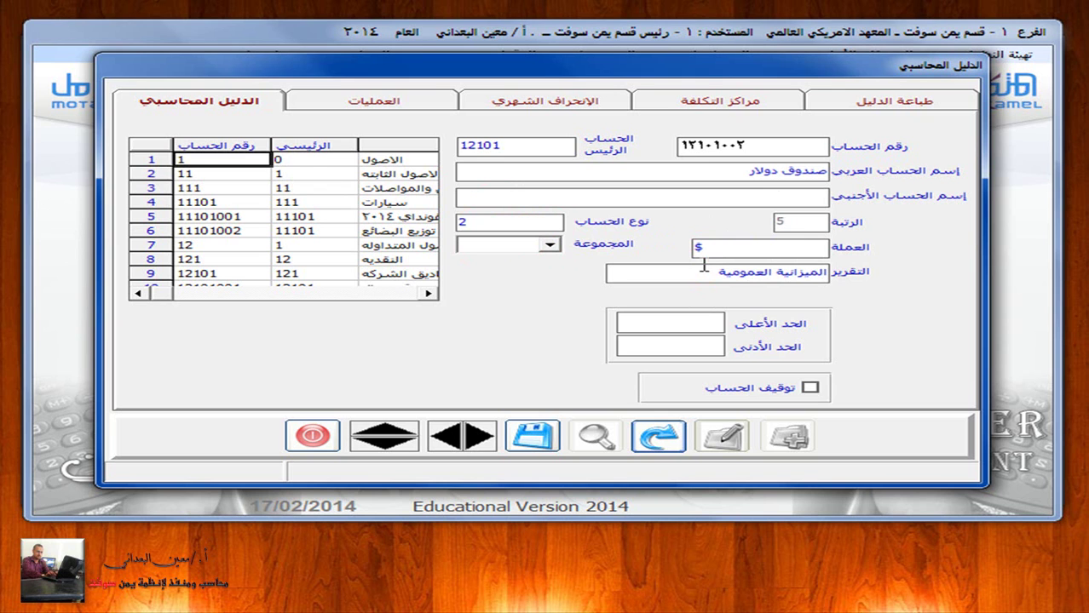
{"action": "left_click", "coordinate": [533, 436]}
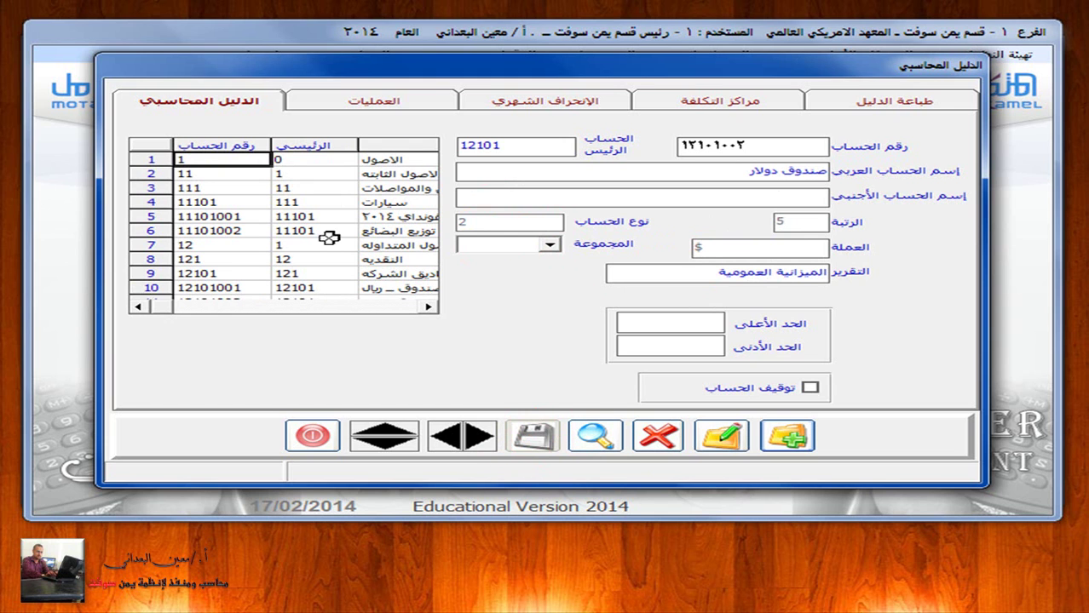
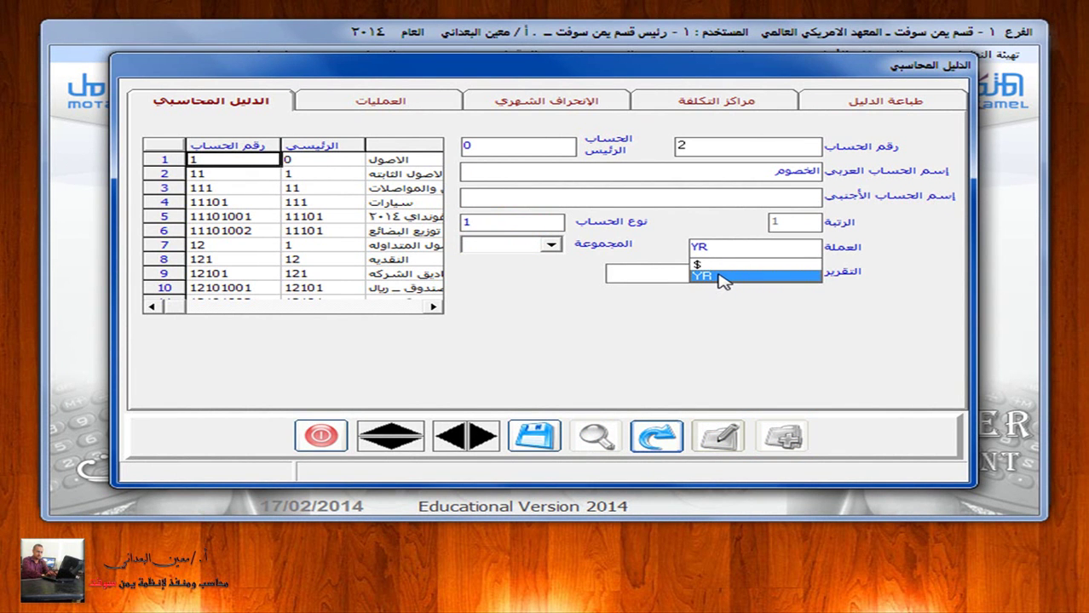
Step: Set the currency of the الخصوم account to YR and save the account
{"action": "left_click", "coordinate": [719, 276]}
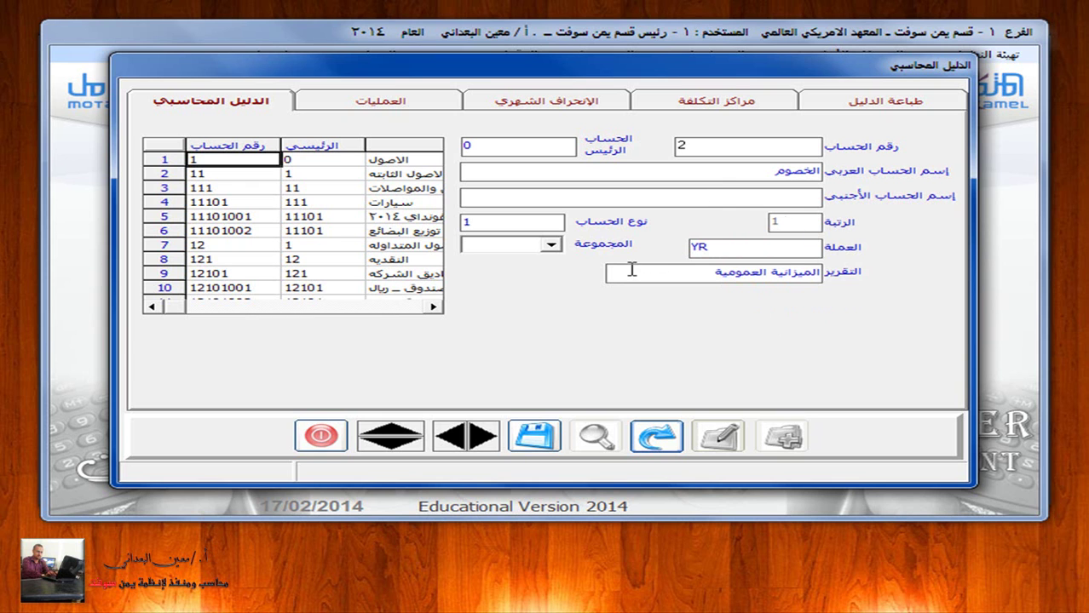
{"action": "left_click", "coordinate": [535, 435]}
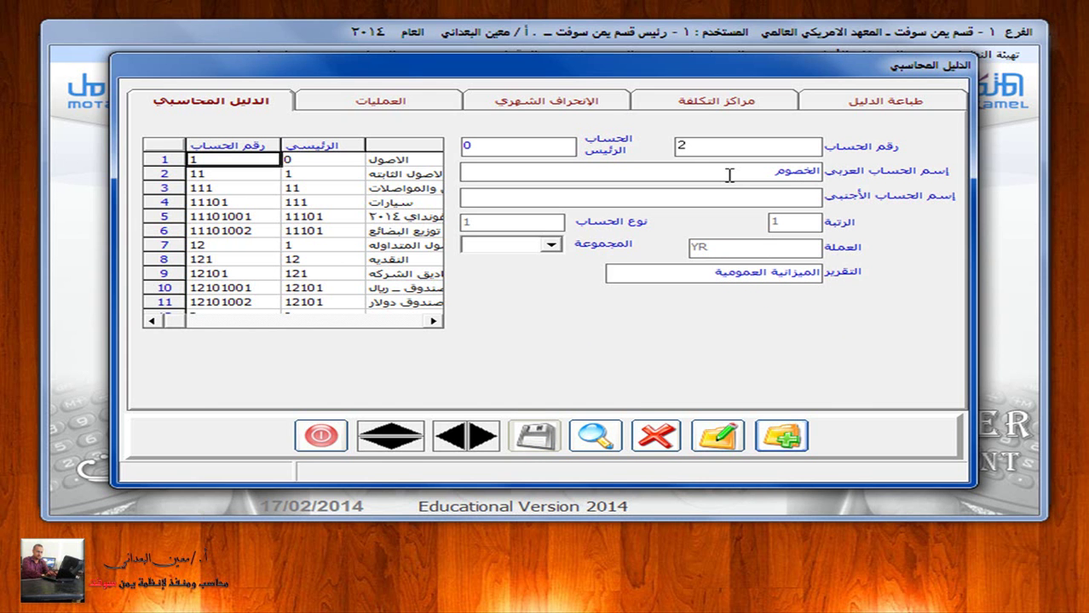
Step: Start a new account with number 21, parent account 2 and the Arabic name الخصوم الثابته
{"action": "key", "text": "super+Tab"}
{"action": "key", "text": "super+Tab"}
{"action": "key", "text": "super+Tab"}
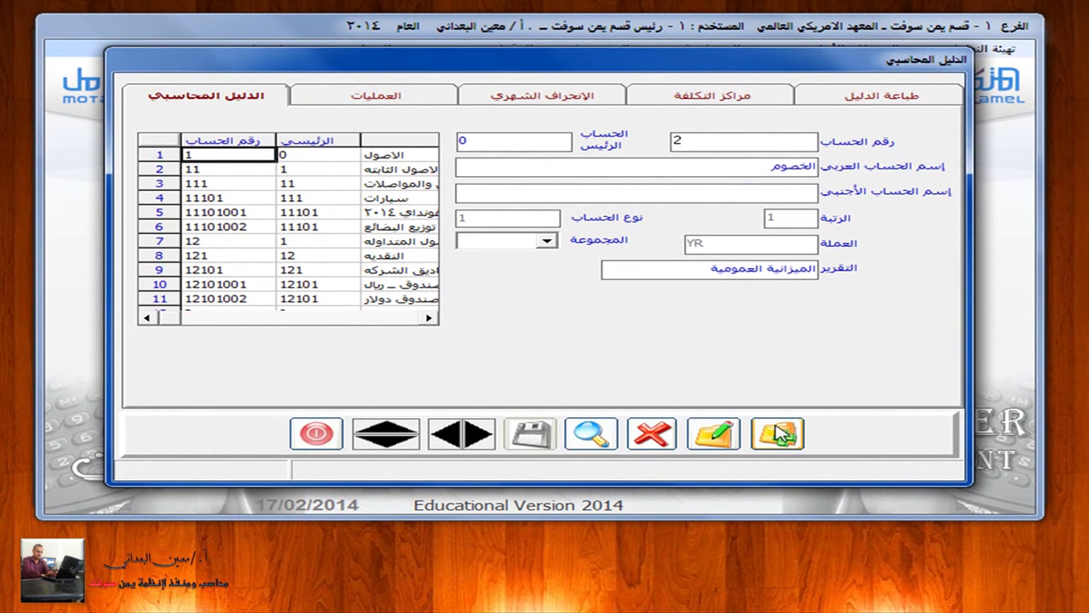
{"action": "left_click", "coordinate": [777, 433]}
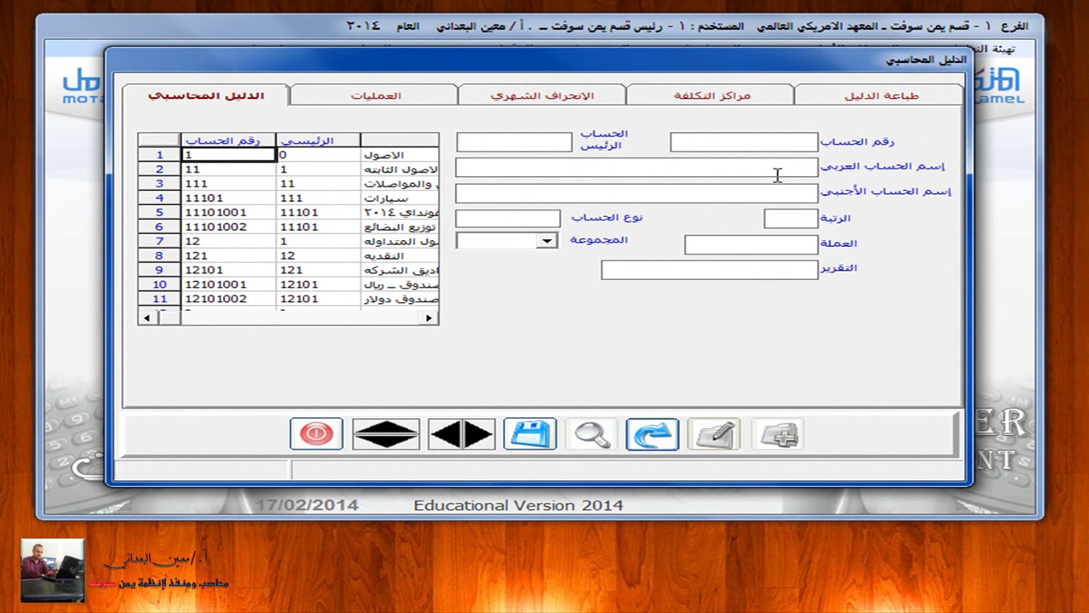
{"action": "type", "text": "21"}
{"action": "left_click", "coordinate": [554, 143]}
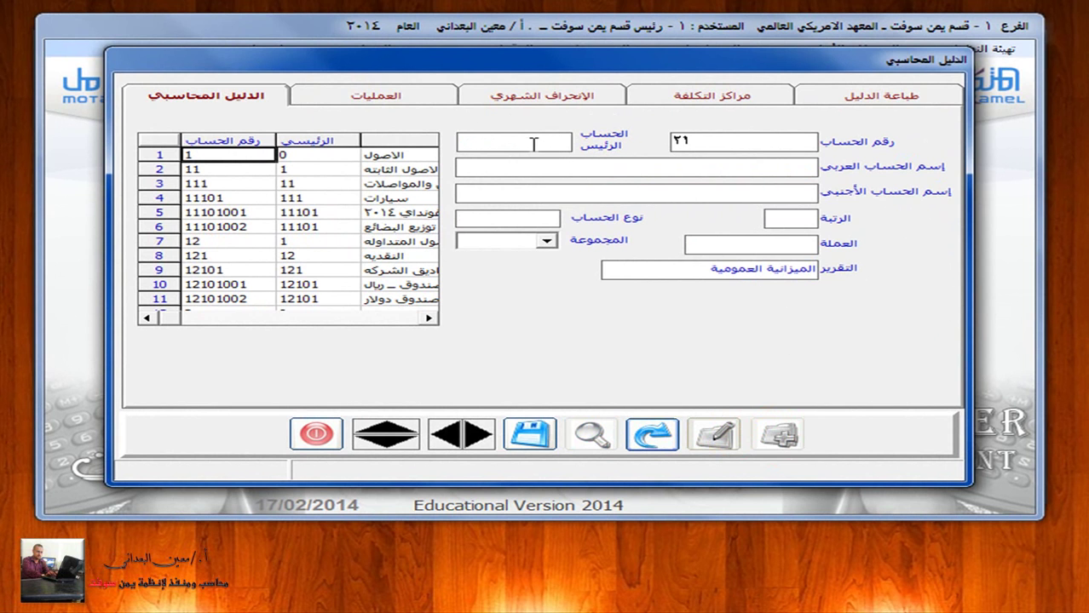
{"action": "type", "text": "2"}
{"action": "left_click", "coordinate": [596, 166]}
{"action": "type", "text": "الخصوم الثابته"}
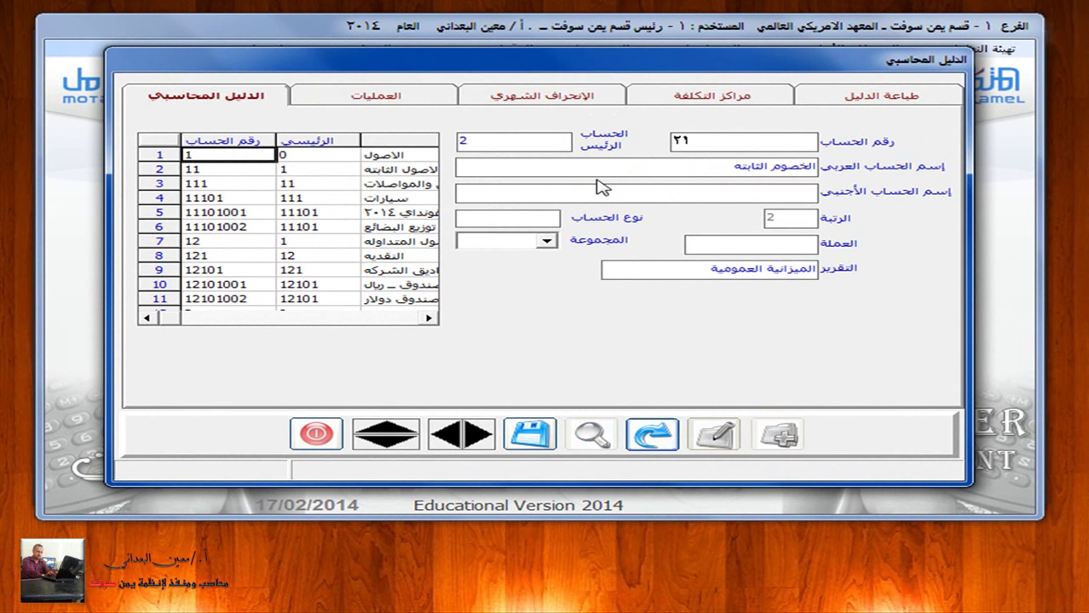
Step: Set the الخصوم الثابته account's type to main (رئيس) and its currency to YR, and save it
{"action": "left_click", "coordinate": [521, 218]}
{"action": "left_click", "coordinate": [526, 232]}
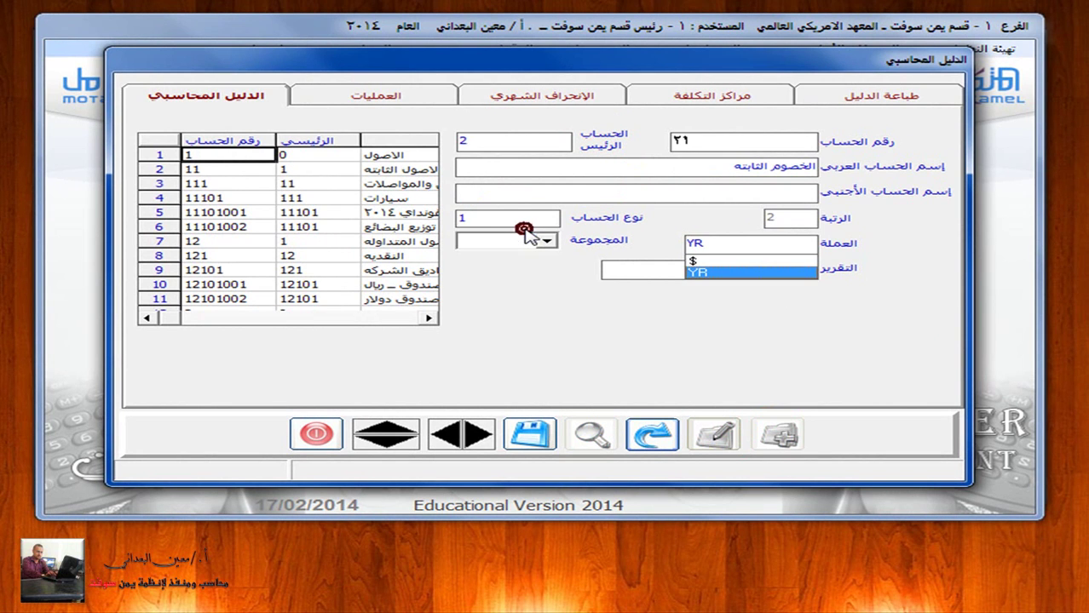
{"action": "left_click", "coordinate": [704, 272]}
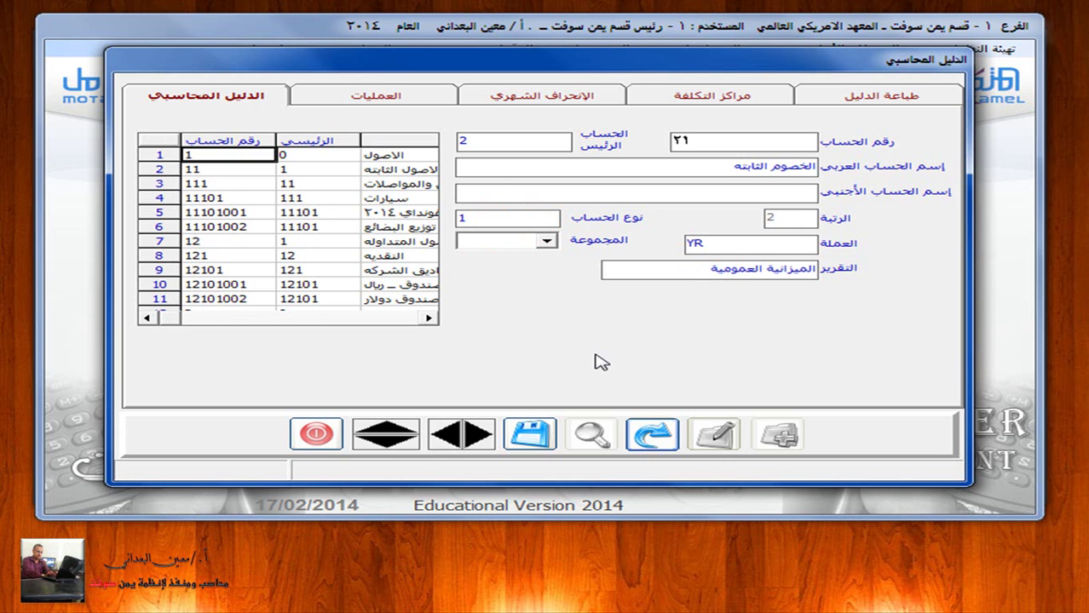
{"action": "left_click", "coordinate": [529, 433]}
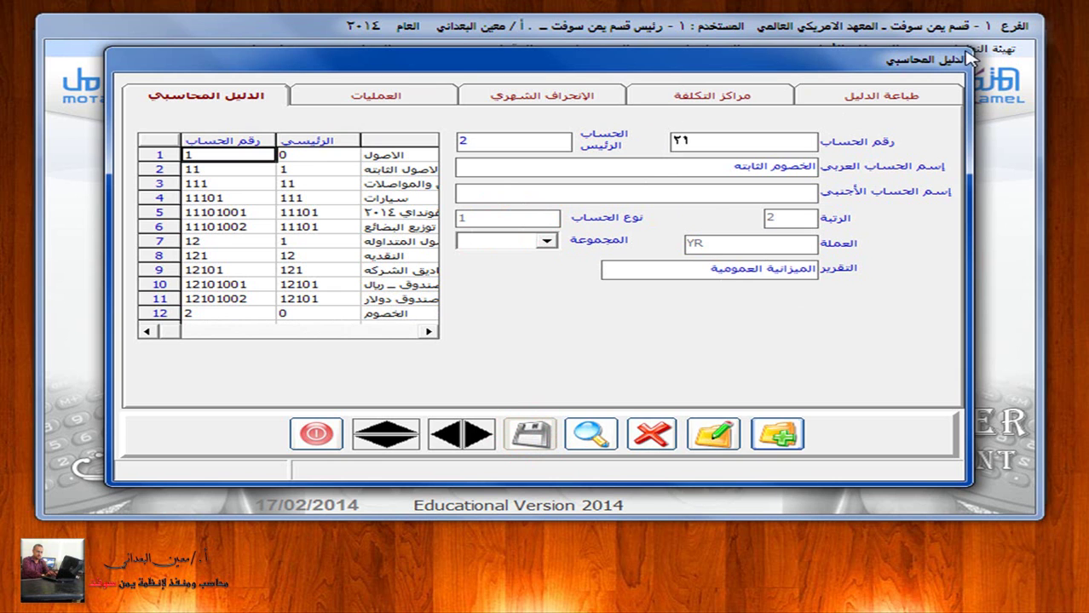
Step: Start a new account with number 211, parent account 21 and the Arabic name حقوق الملكيه
{"action": "key", "text": "super+Tab"}
{"action": "key", "text": "super+Tab"}
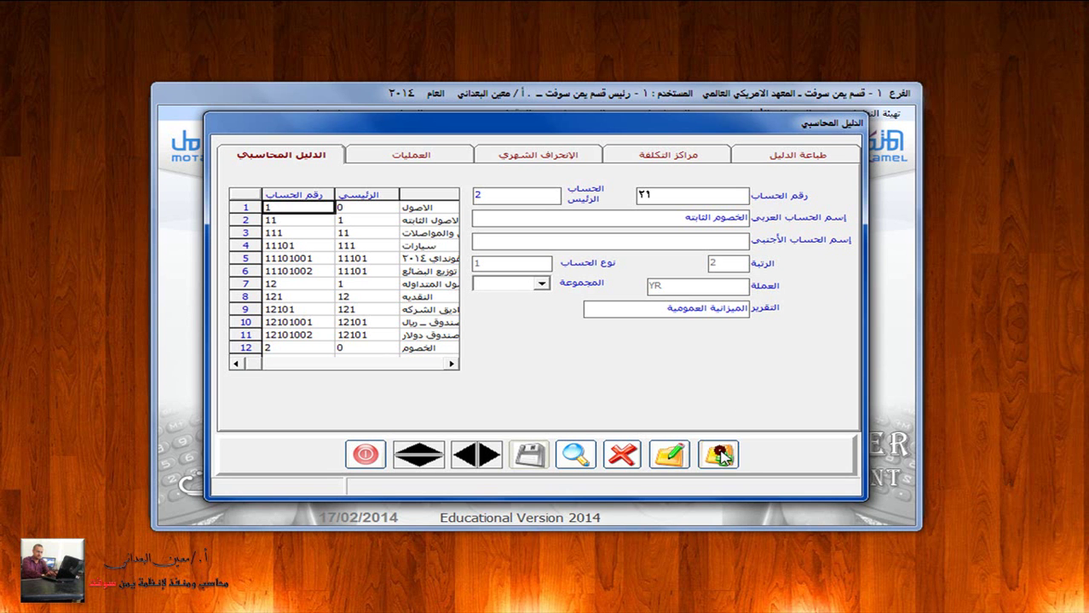
{"action": "left_click", "coordinate": [720, 455]}
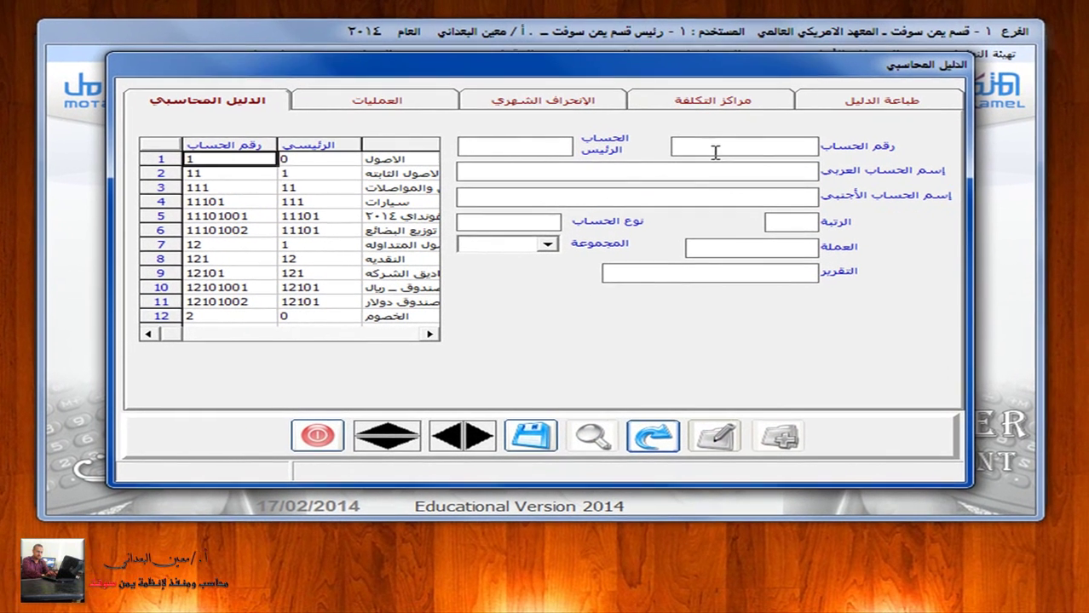
{"action": "left_click", "coordinate": [715, 146]}
{"action": "type", "text": "211"}
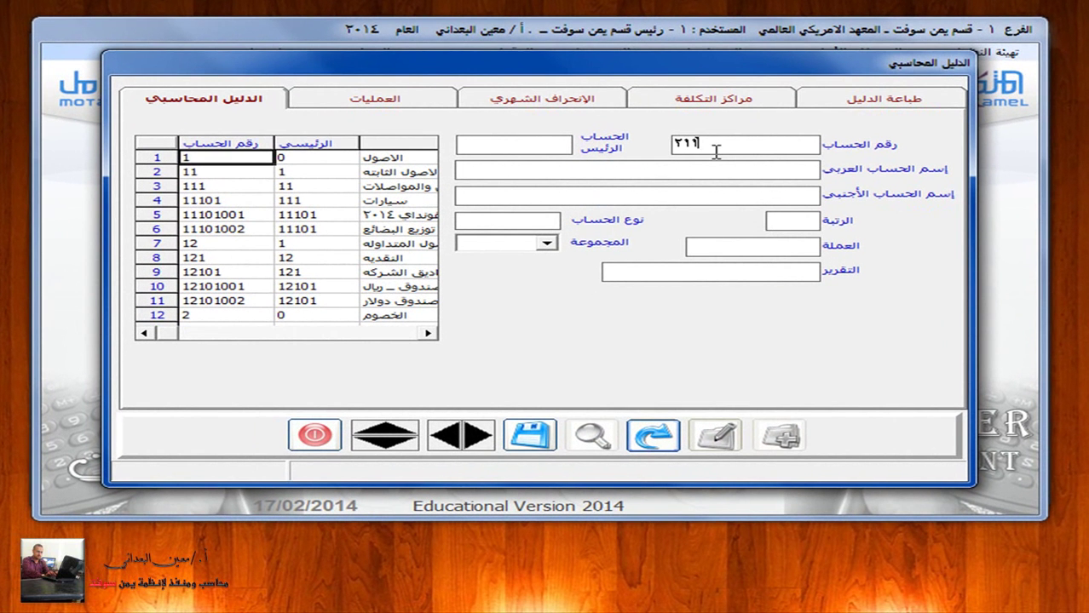
{"action": "key", "text": "Return"}
{"action": "type", "text": "21"}
{"action": "key", "text": "Return"}
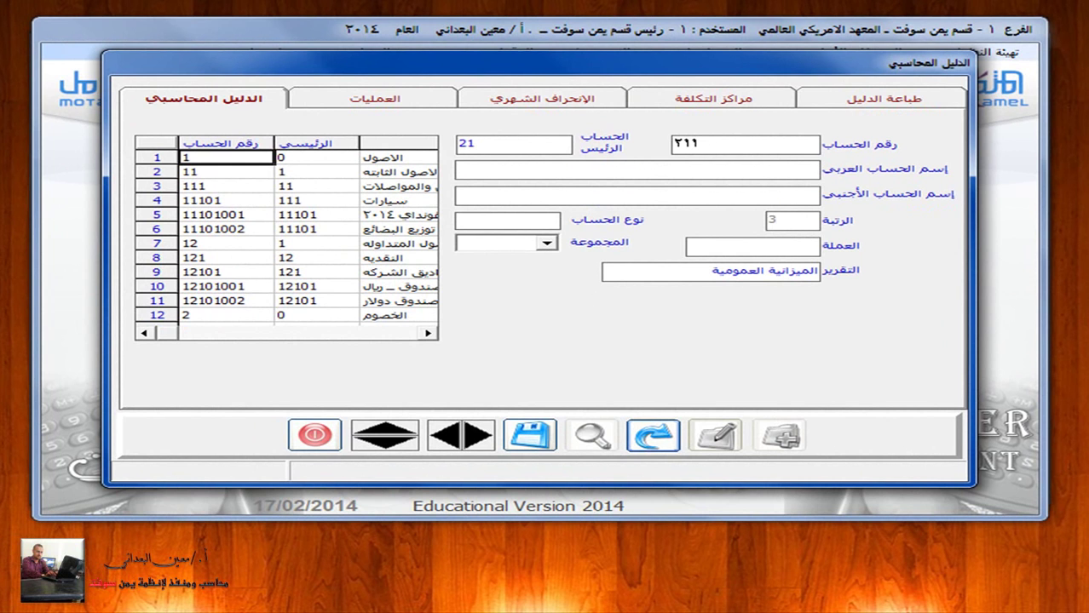
{"action": "type", "text": "حقوق الملكيه"}
Step: Set the حقوق الملكيه account's type to main (رئيس) and its currency to YR, and save it
{"action": "left_click", "coordinate": [537, 222]}
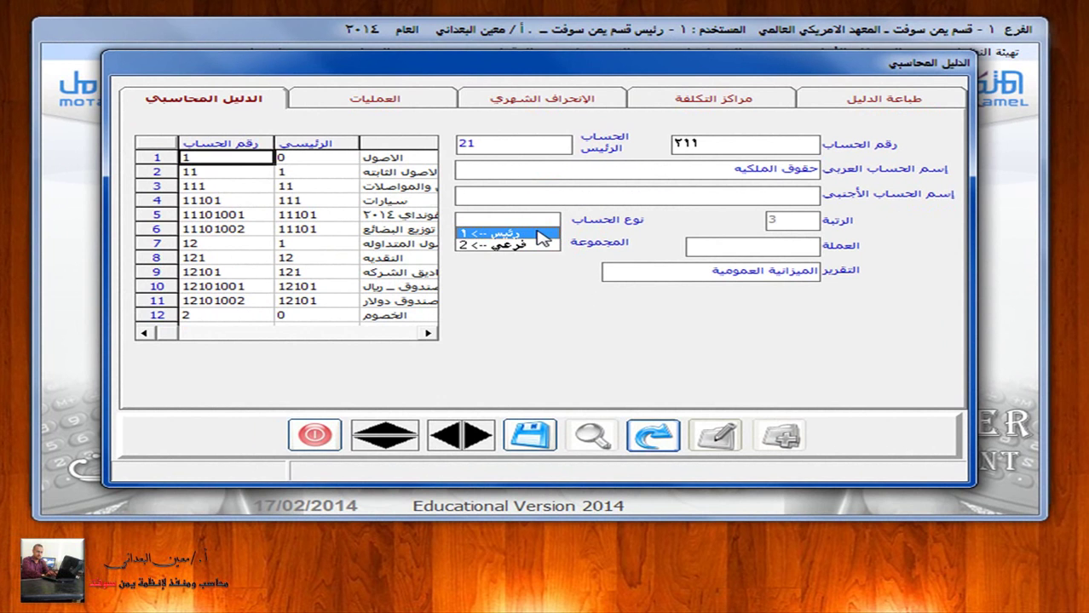
{"action": "left_click", "coordinate": [535, 231]}
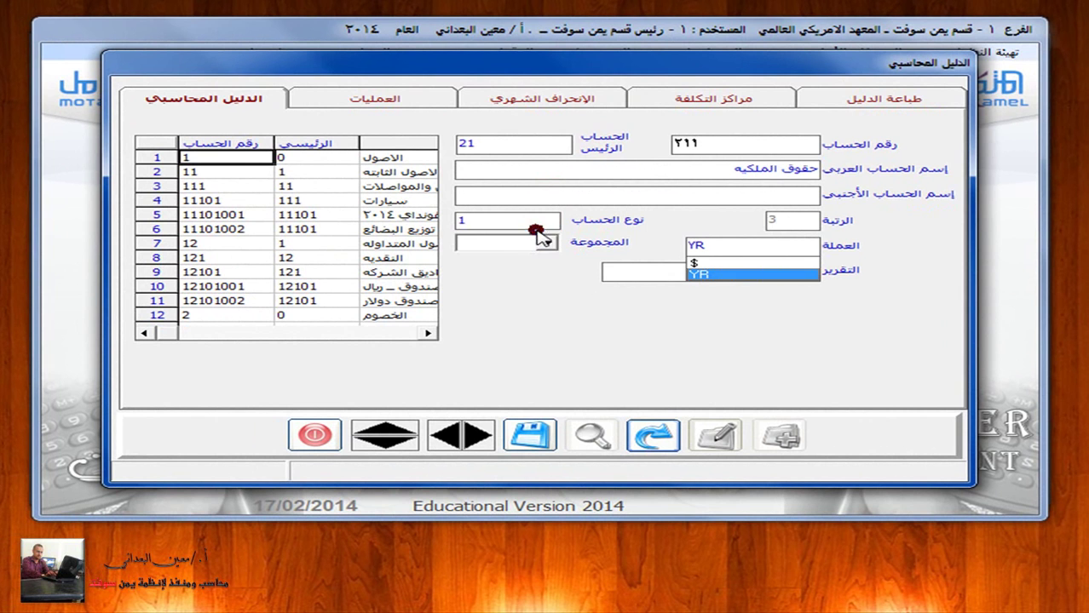
{"action": "left_click", "coordinate": [718, 276]}
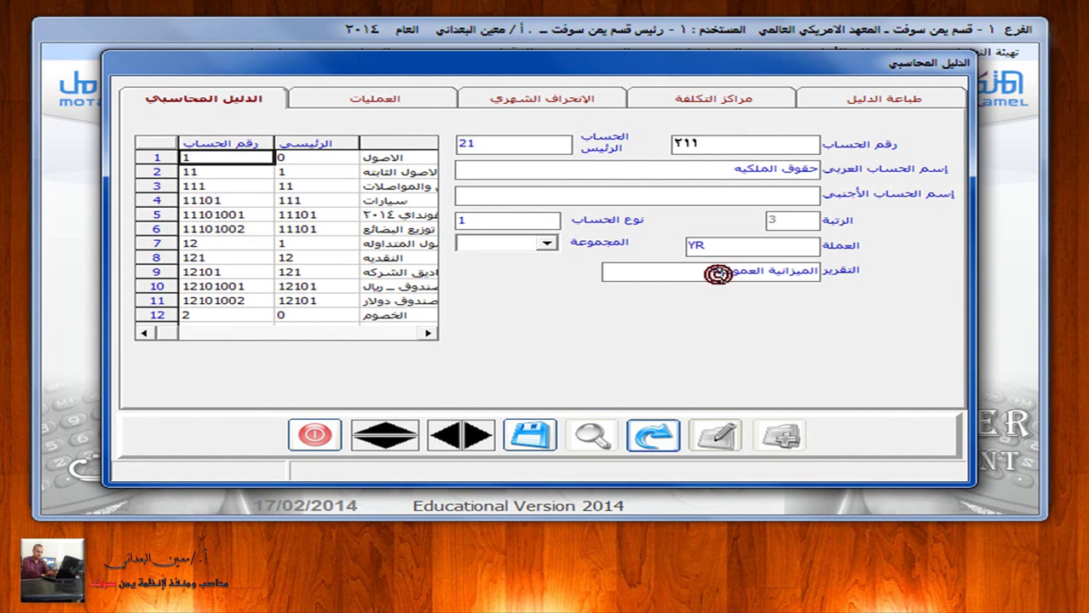
{"action": "left_click", "coordinate": [533, 434]}
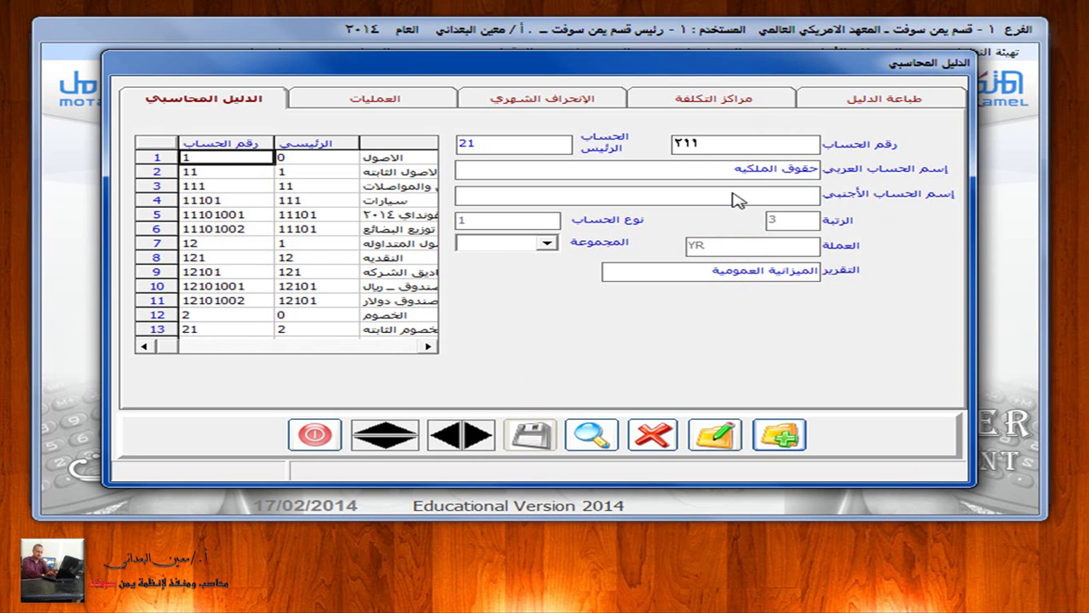
Step: Start a new account with number 21101, parent account 211 and the Arabic name راس المال
{"action": "key", "text": "super+Tab"}
{"action": "key", "text": "super+Tab"}
{"action": "key", "text": "super+Tab"}
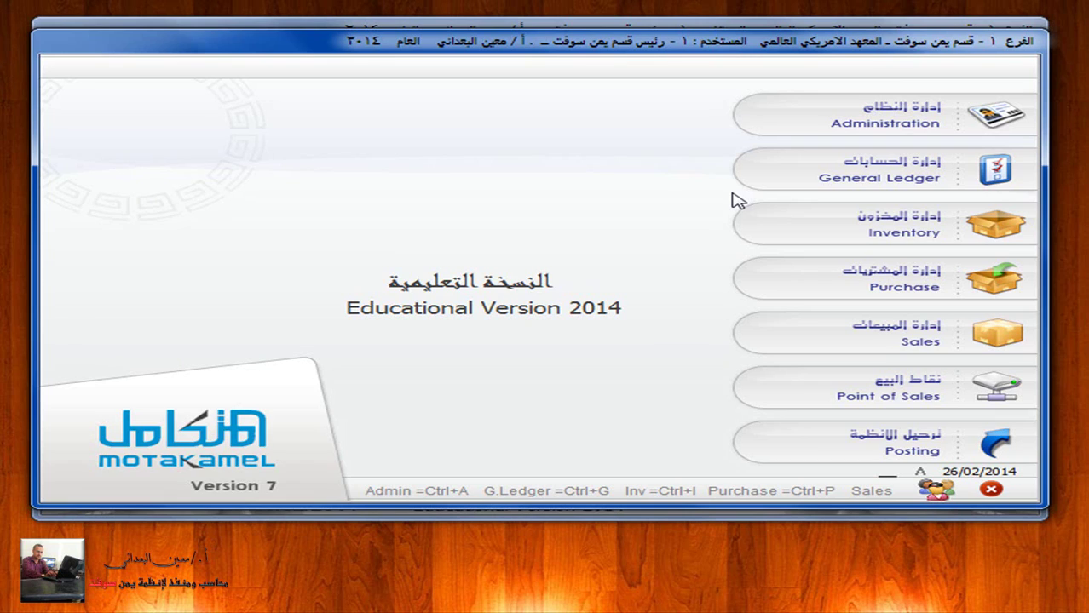
{"action": "key", "text": "super+Tab"}
{"action": "key", "text": "super+Tab"}
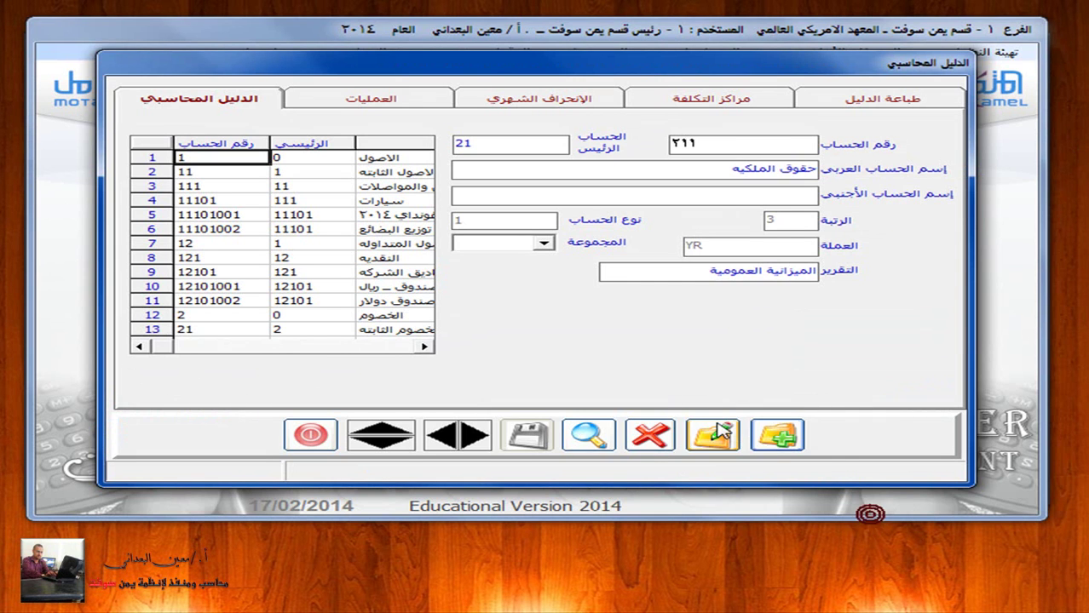
{"action": "left_click", "coordinate": [785, 436]}
{"action": "type", "text": "211"}
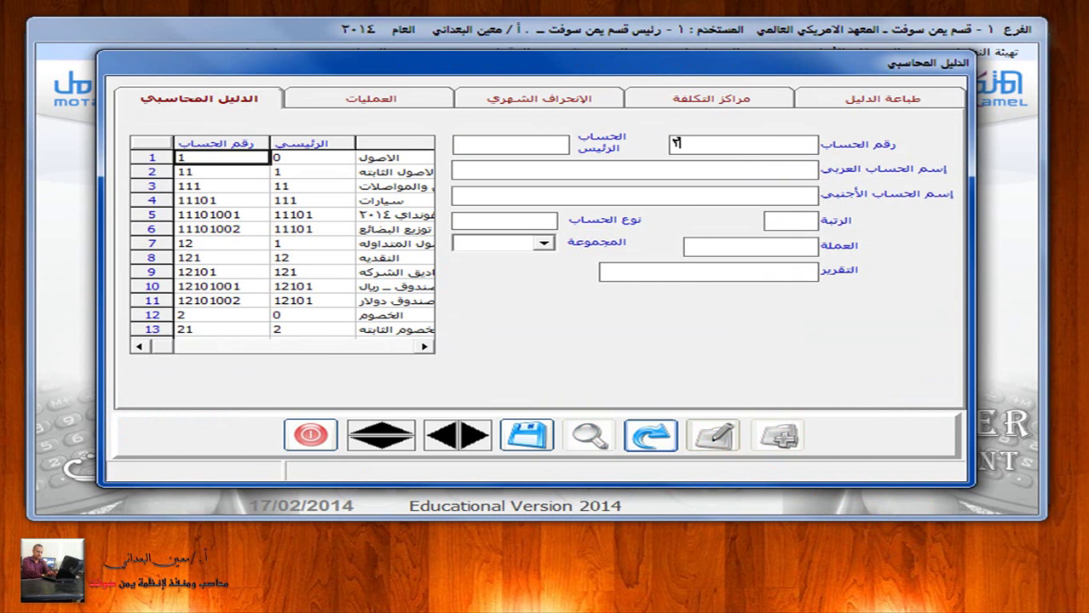
{"action": "type", "text": "01"}
{"action": "left_click", "coordinate": [554, 146]}
{"action": "type", "text": "211"}
{"action": "left_click", "coordinate": [621, 172]}
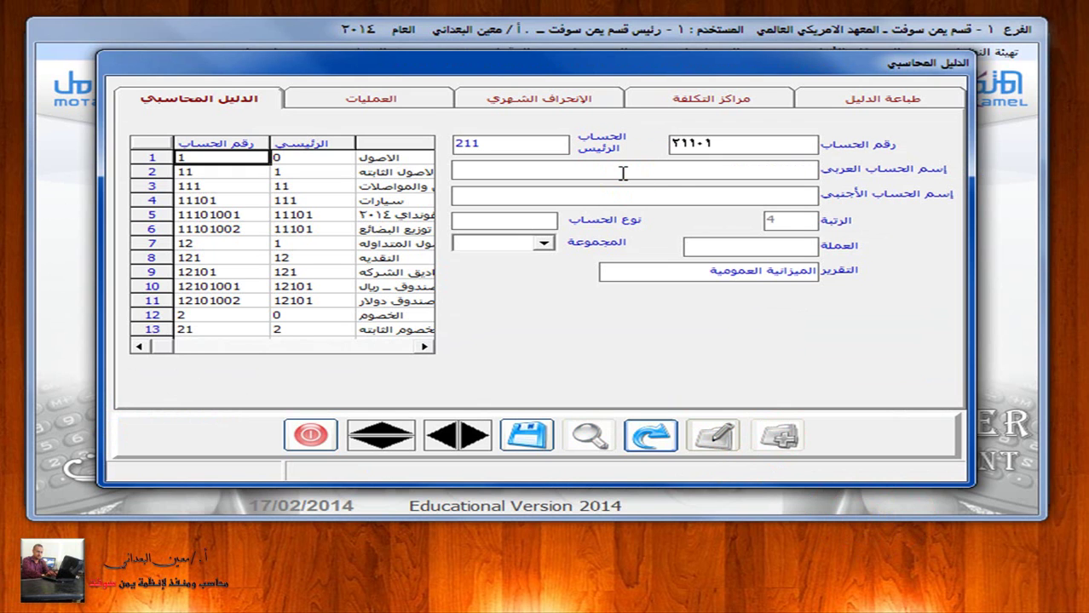
{"action": "type", "text": "راس المال"}
Step: Set the راس المال account's type to main (رئيس) and its currency to YR, and save it
{"action": "left_click", "coordinate": [501, 221]}
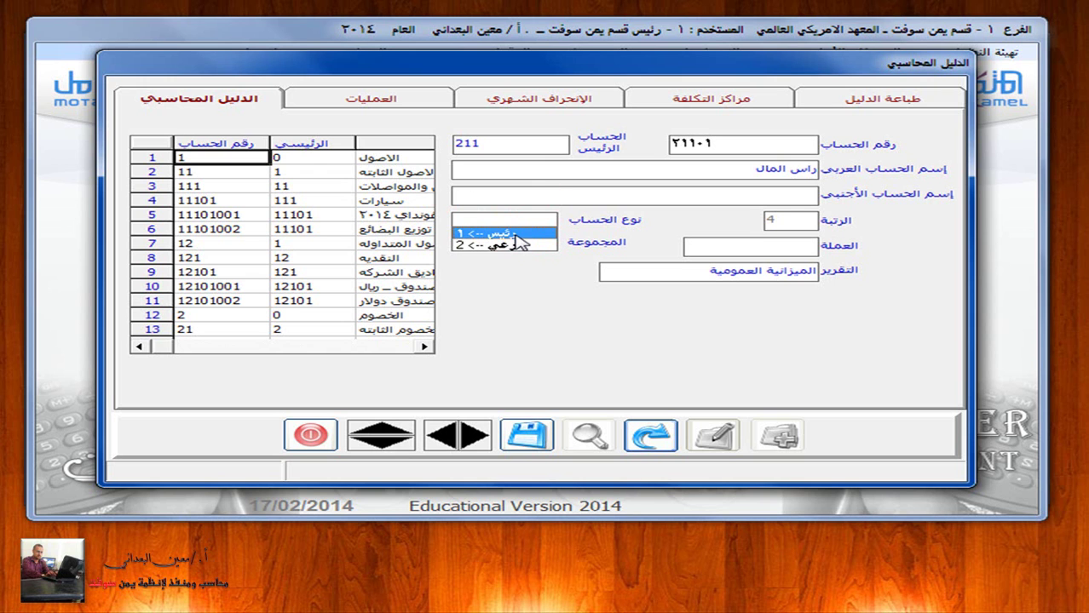
{"action": "left_click", "coordinate": [510, 232]}
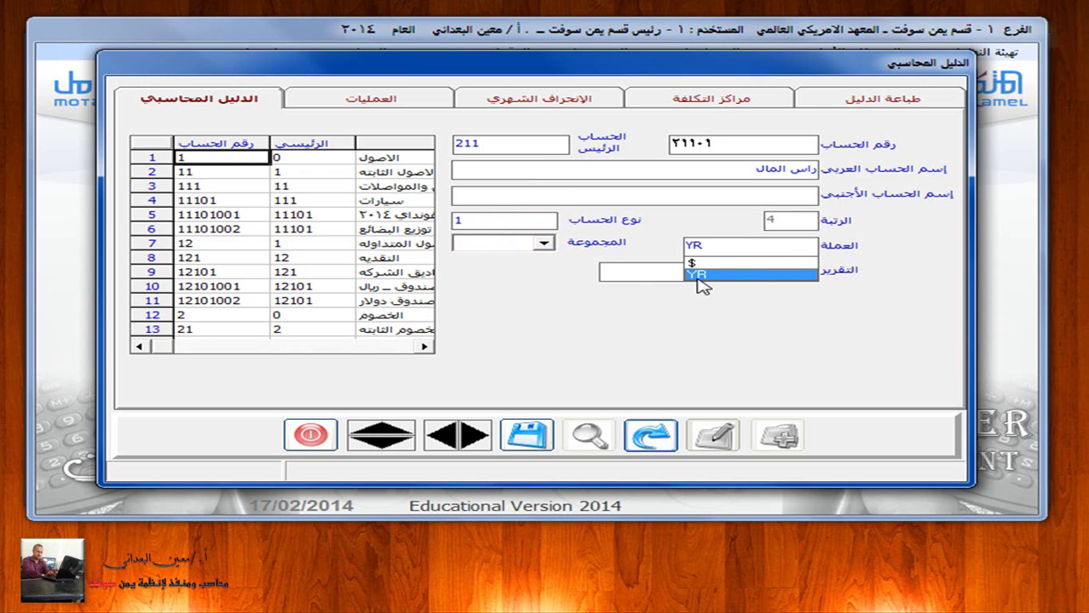
{"action": "left_click", "coordinate": [700, 275]}
{"action": "left_click", "coordinate": [535, 434]}
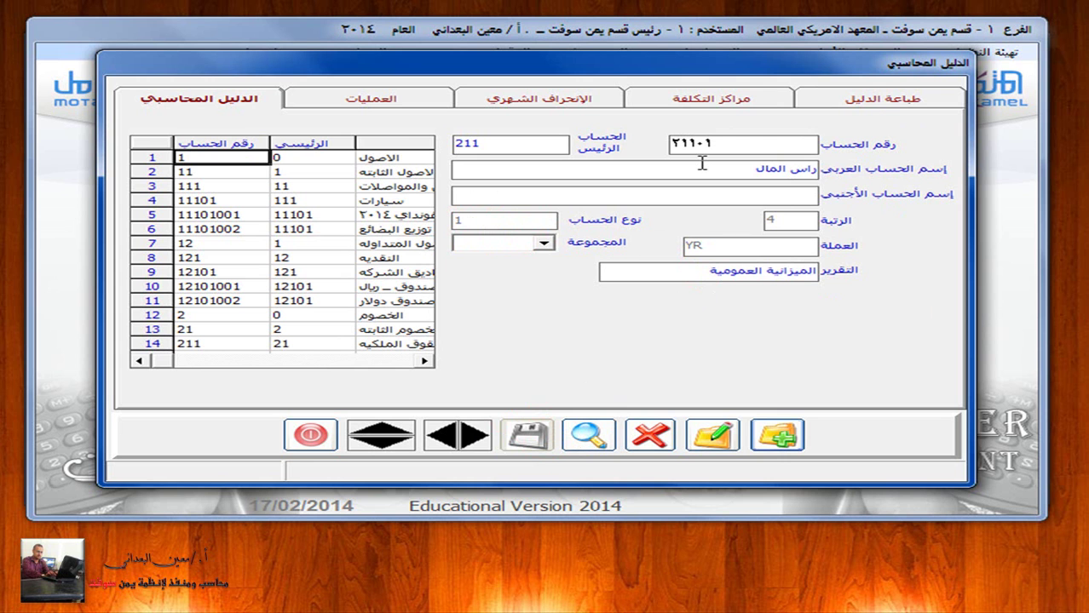
Step: Start a new account with number 21101001, parent account 21101 and the Arabic name راس مال الشركه
{"action": "key", "text": "super+Tab"}
{"action": "key", "text": "super+Tab"}
{"action": "key", "text": "super+Tab"}
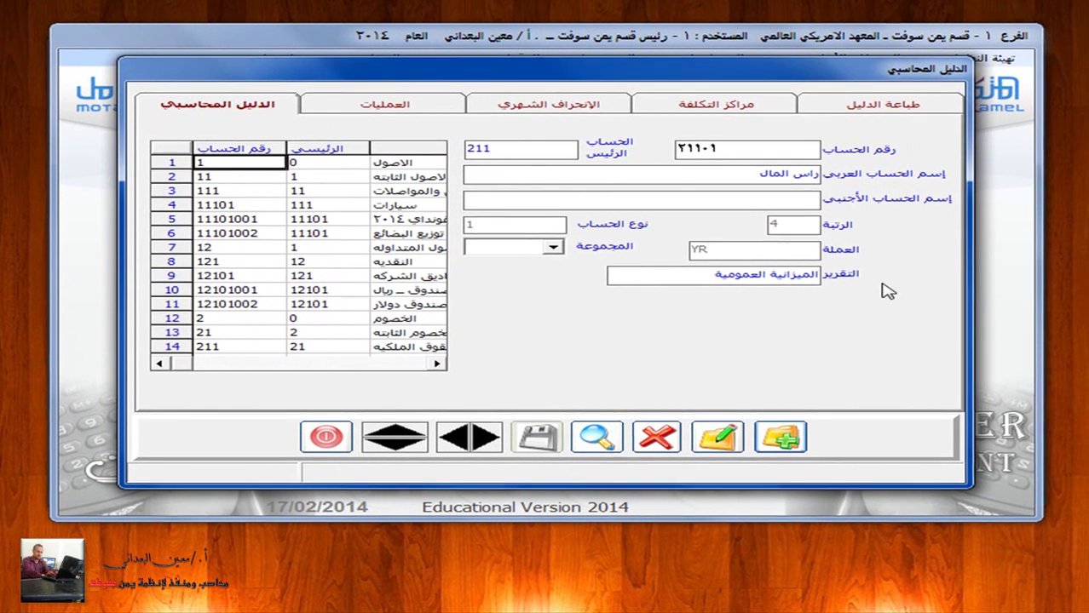
{"action": "left_click", "coordinate": [782, 437]}
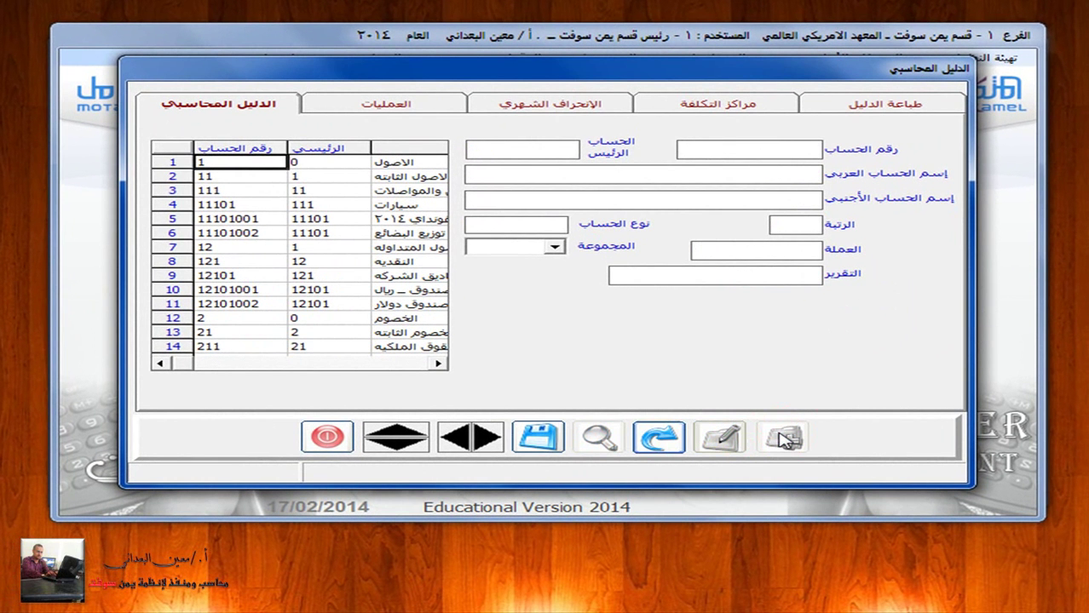
{"action": "type", "text": "21101001"}
{"action": "key", "text": "Return"}
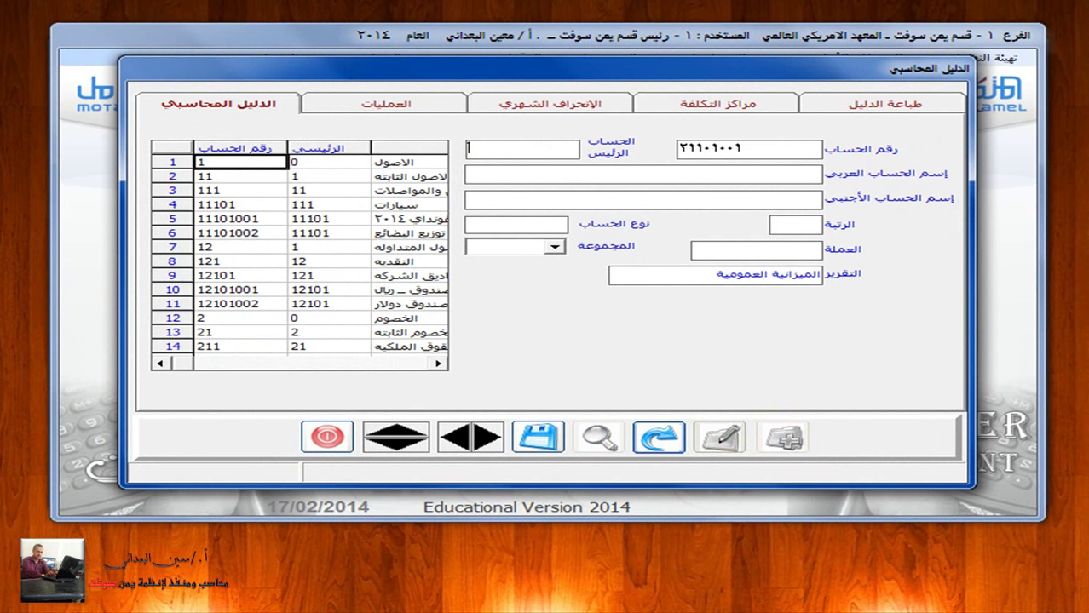
{"action": "type", "text": "21101"}
{"action": "key", "text": "Return"}
{"action": "type", "text": "راس مال"}
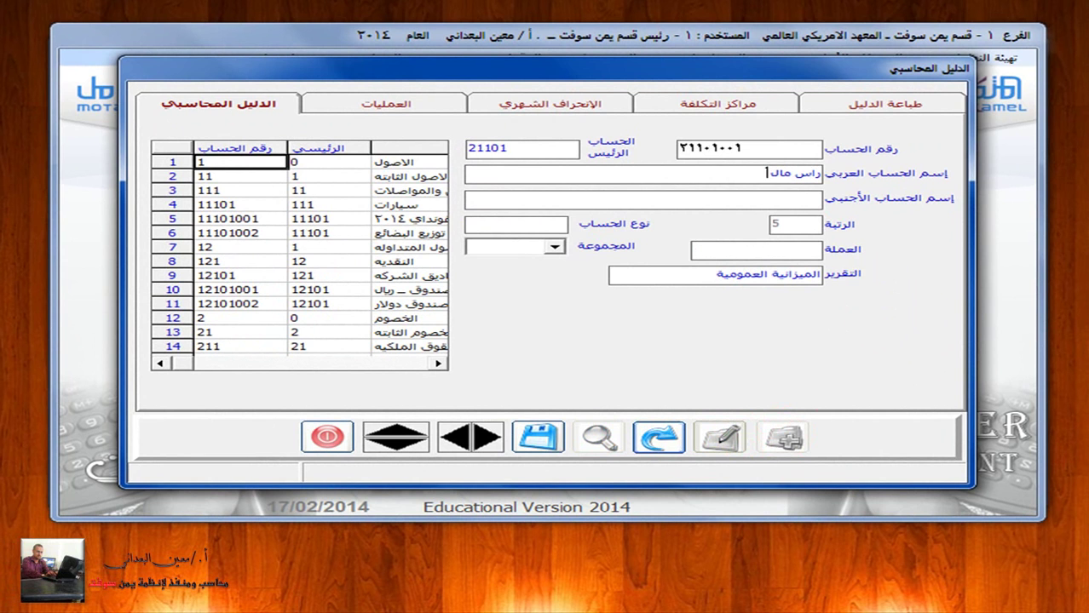
{"action": "type", "text": " الشركه"}
Step: Set the راس مال الشركه account's type to sub (فرعي) and its currency to YR, and save it
{"action": "left_click", "coordinate": [527, 225]}
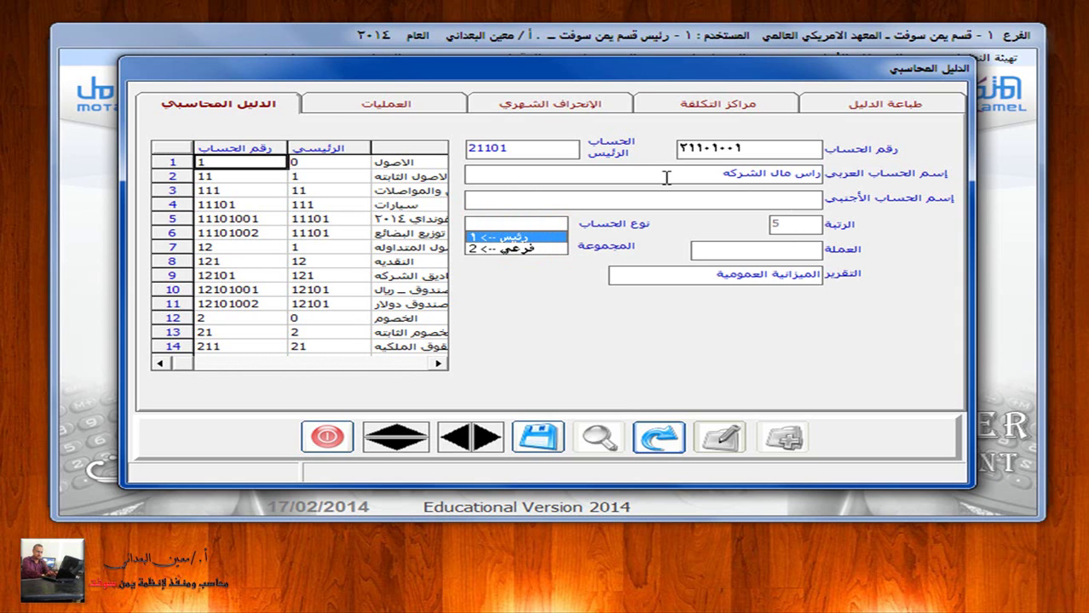
{"action": "left_click", "coordinate": [531, 249]}
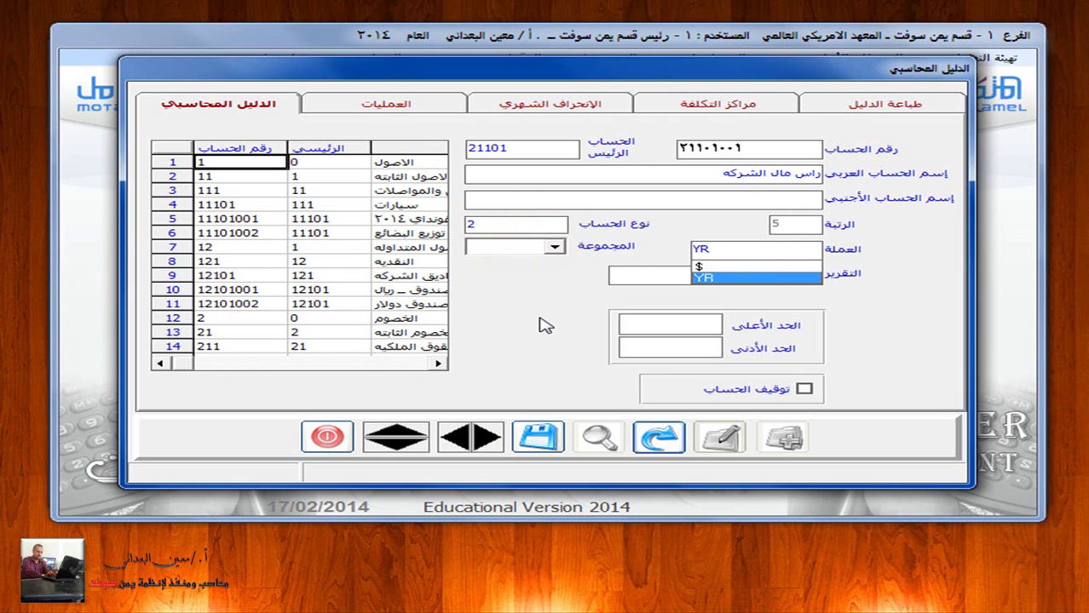
{"action": "left_click", "coordinate": [720, 280]}
{"action": "left_click", "coordinate": [535, 439]}
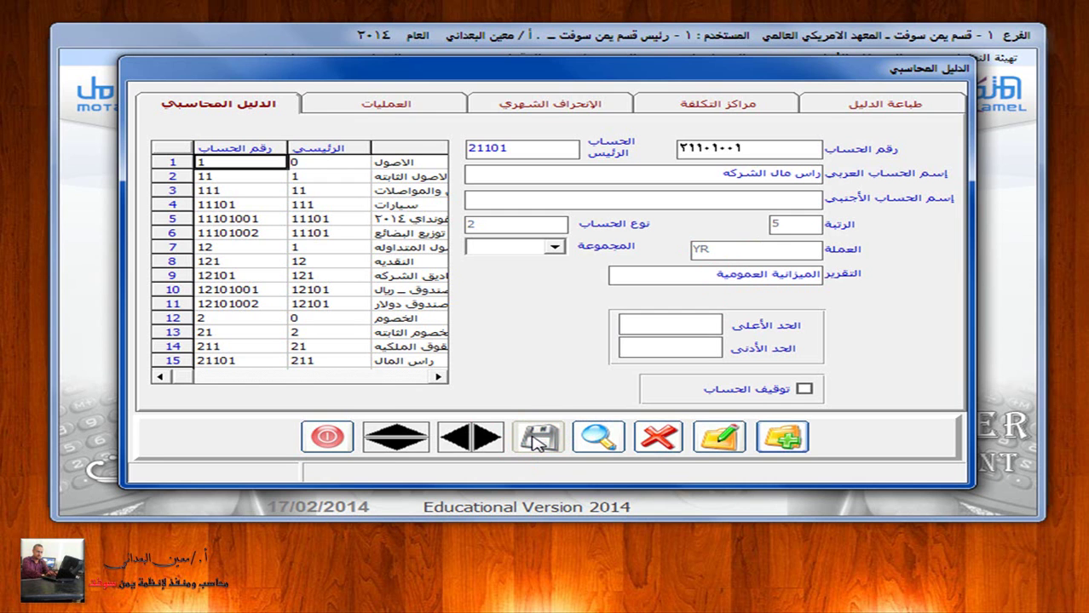
Step: Start a new account with number 21102, parent account 211 and the Arabic name الارباح والخسائر
{"action": "key", "text": "super+Tab"}
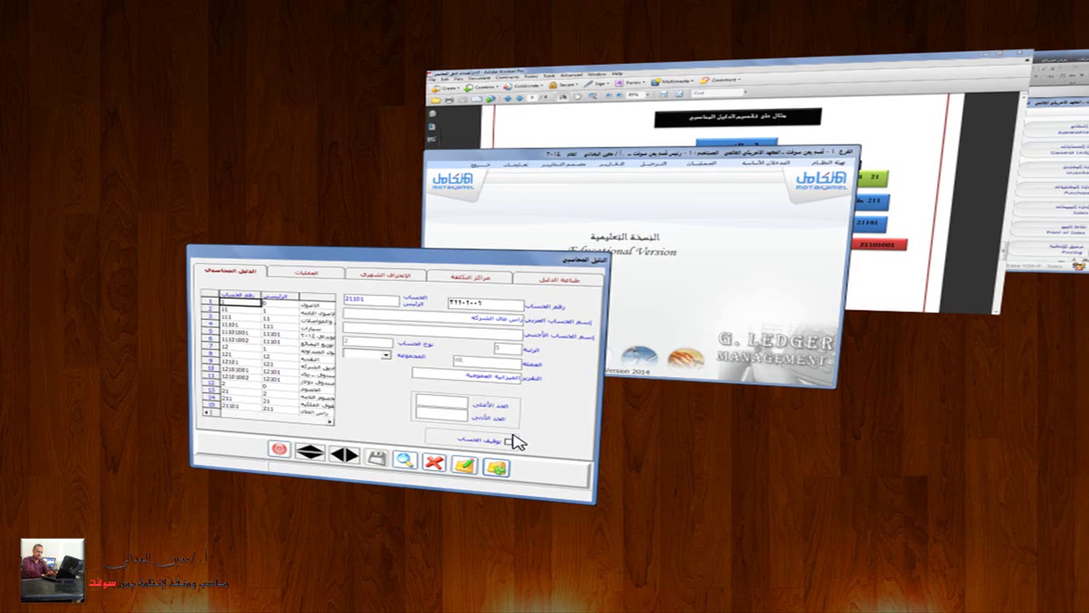
{"action": "key", "text": "super+Tab"}
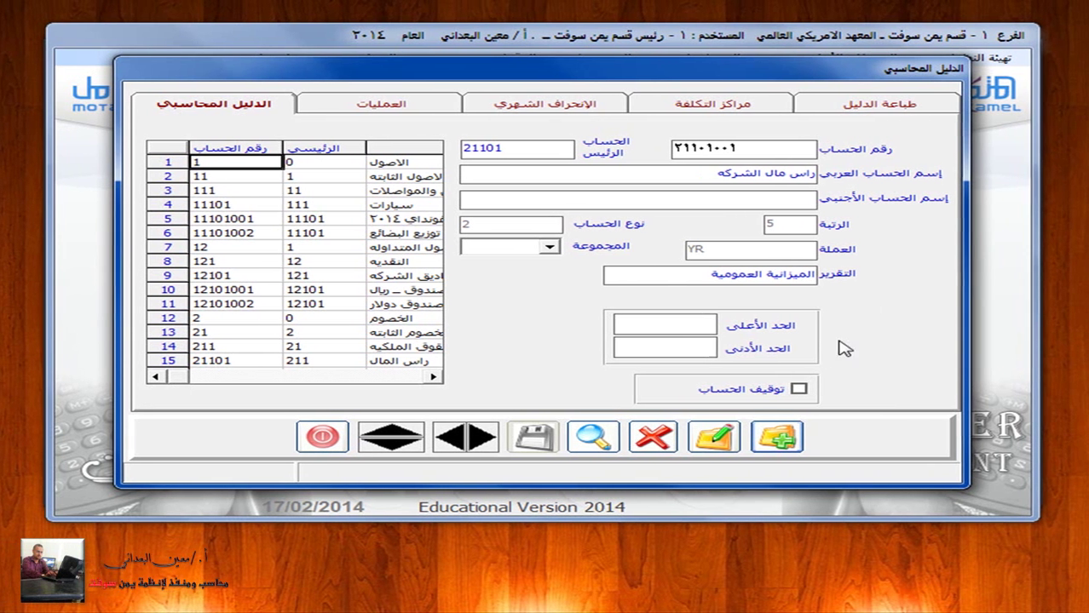
{"action": "left_click", "coordinate": [775, 437]}
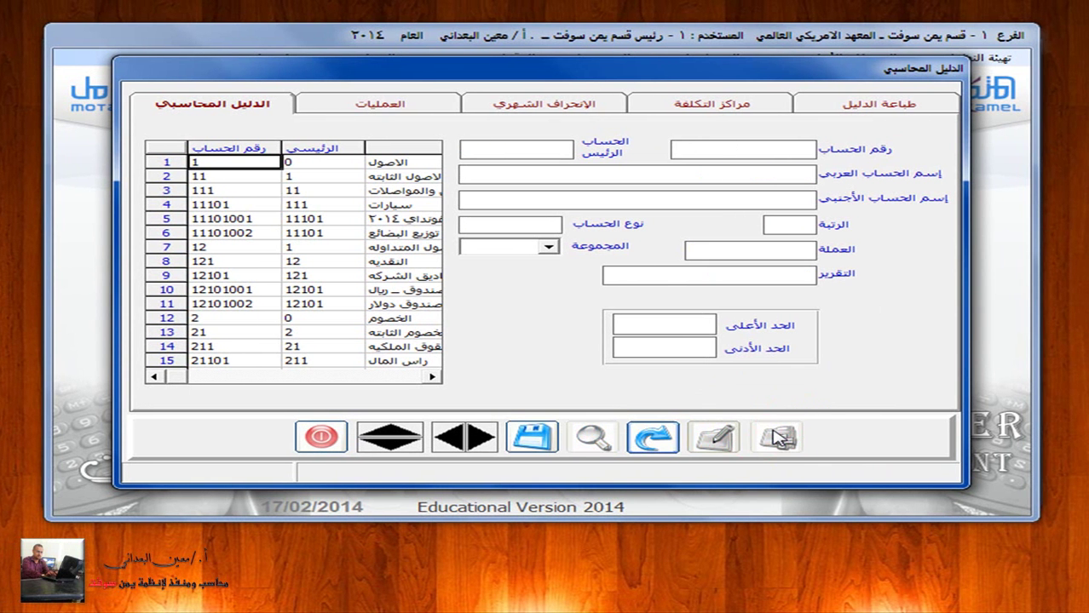
{"action": "type", "text": "21102"}
{"action": "key", "text": "Return"}
{"action": "type", "text": "211"}
{"action": "key", "text": "Return"}
{"action": "type", "text": "الارباح ا"}
{"action": "type", "text": "الخ"}
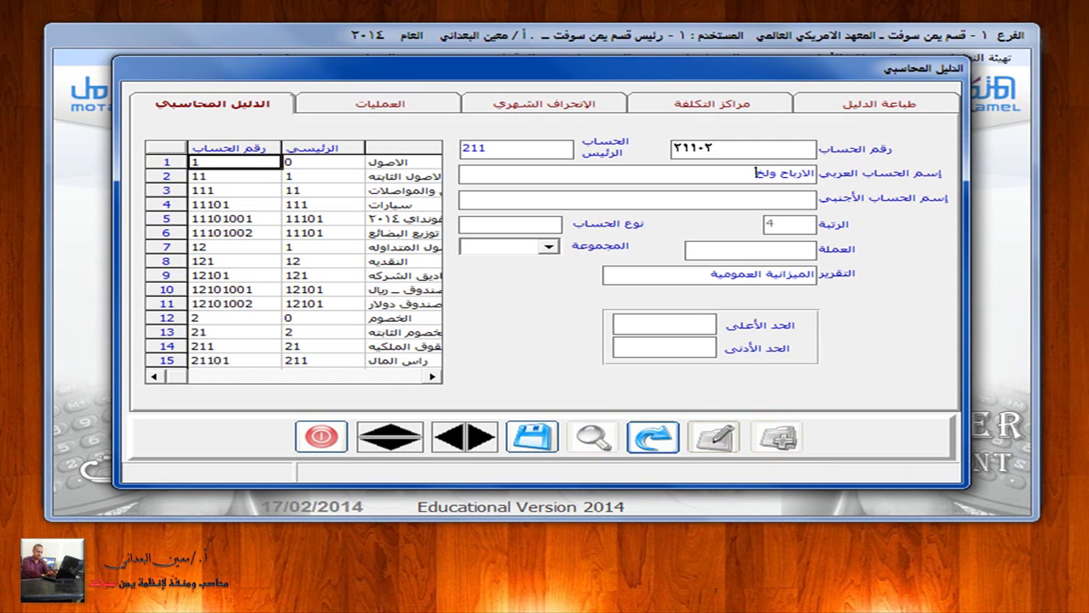
{"action": "type", "text": "سائر"}
Step: Set the الارباح والخسائر account's type to main (رئيس) and its currency to YR, and save it
{"action": "left_click", "coordinate": [533, 226]}
{"action": "left_click", "coordinate": [538, 238]}
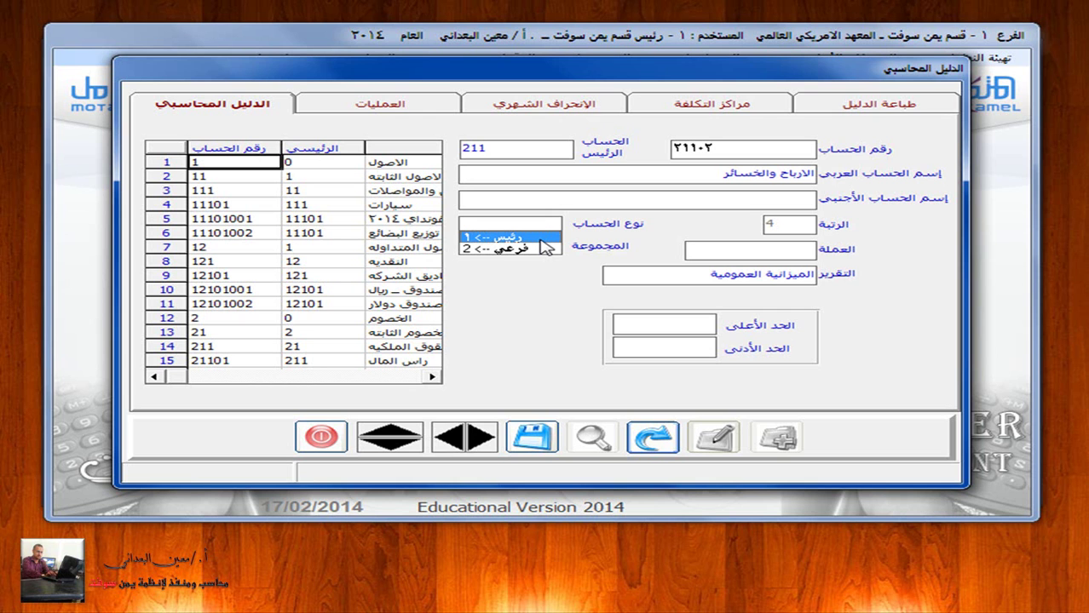
{"action": "left_click", "coordinate": [536, 238]}
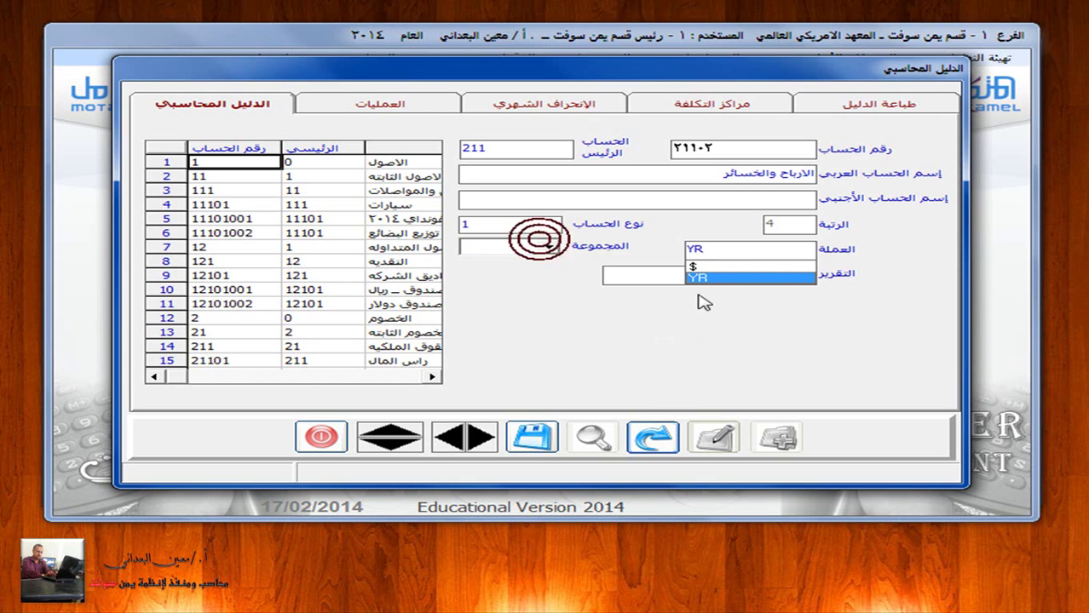
{"action": "left_click", "coordinate": [760, 281]}
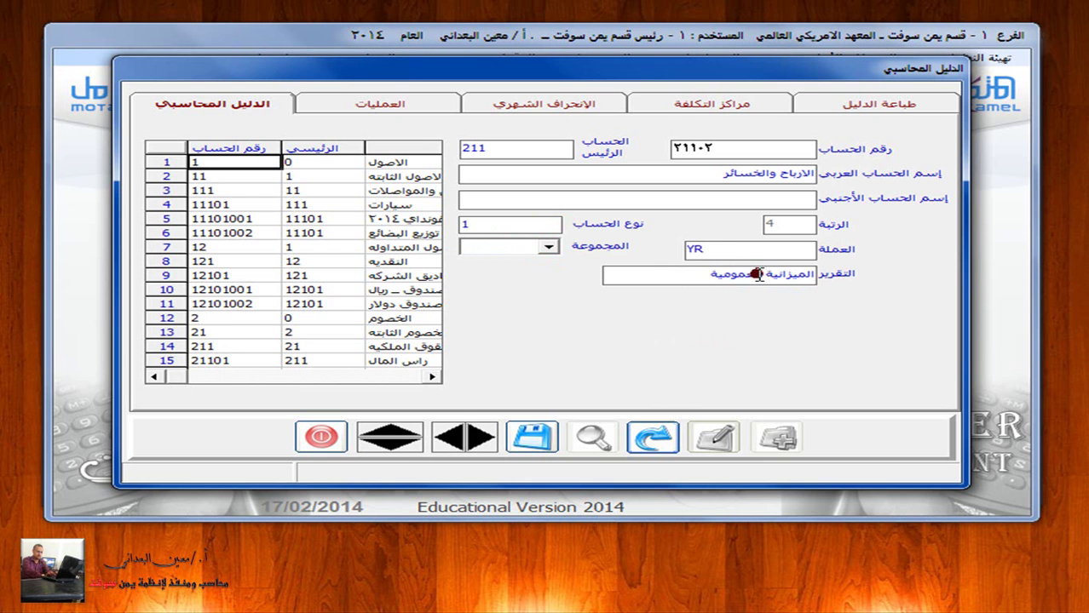
{"action": "left_click", "coordinate": [531, 437]}
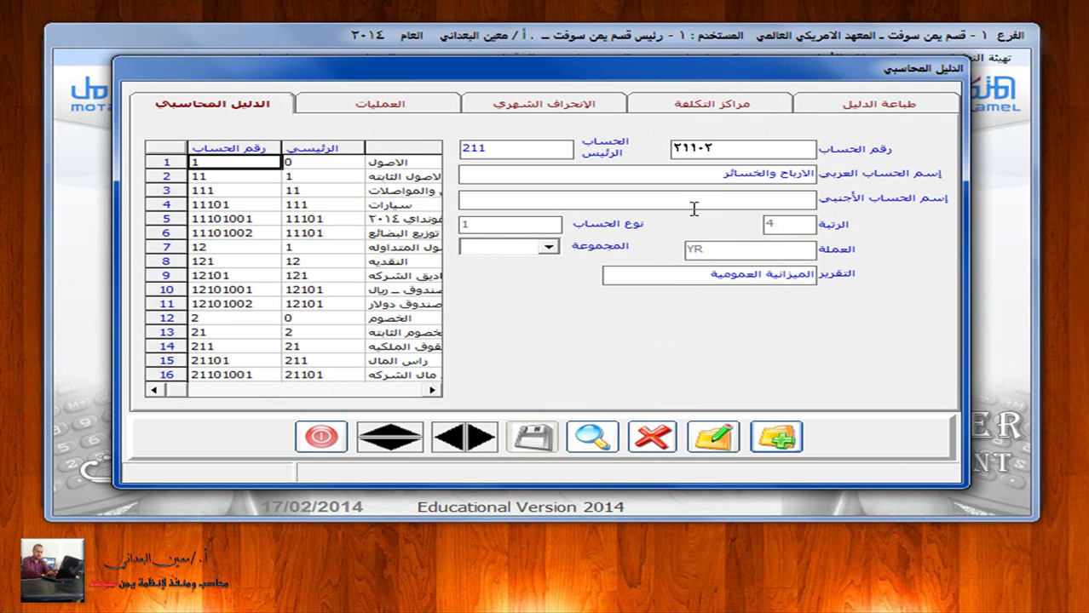
{"action": "key", "text": "super+Tab"}
{"action": "key", "text": "super+Tab"}
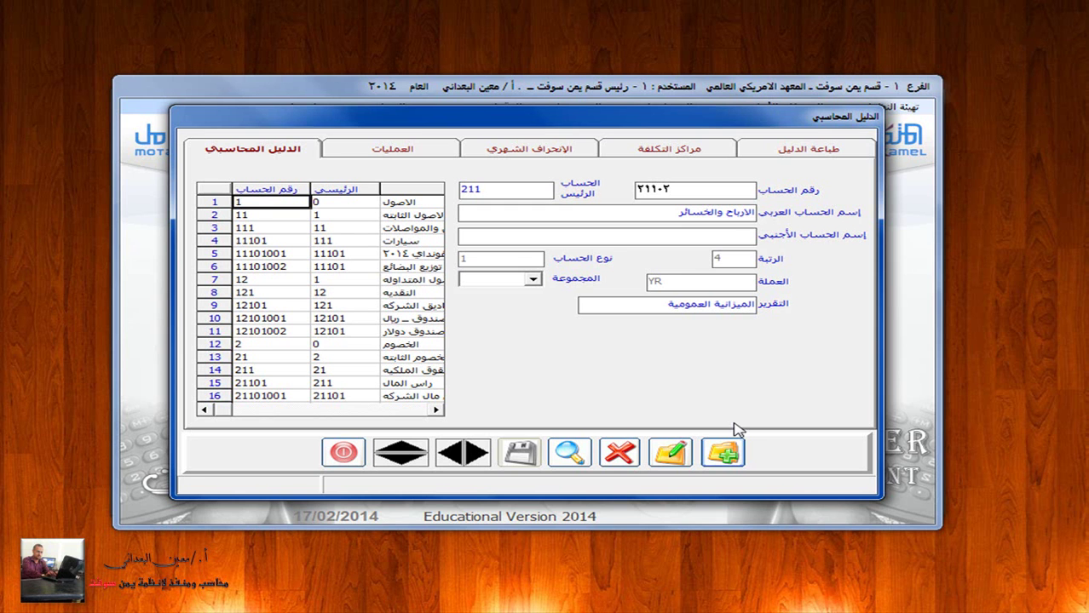
Step: Start a new account with number 21102001, parent account 21102 and the Arabic name الارباح والخسائر الفتره الحاليه
{"action": "left_click", "coordinate": [730, 449]}
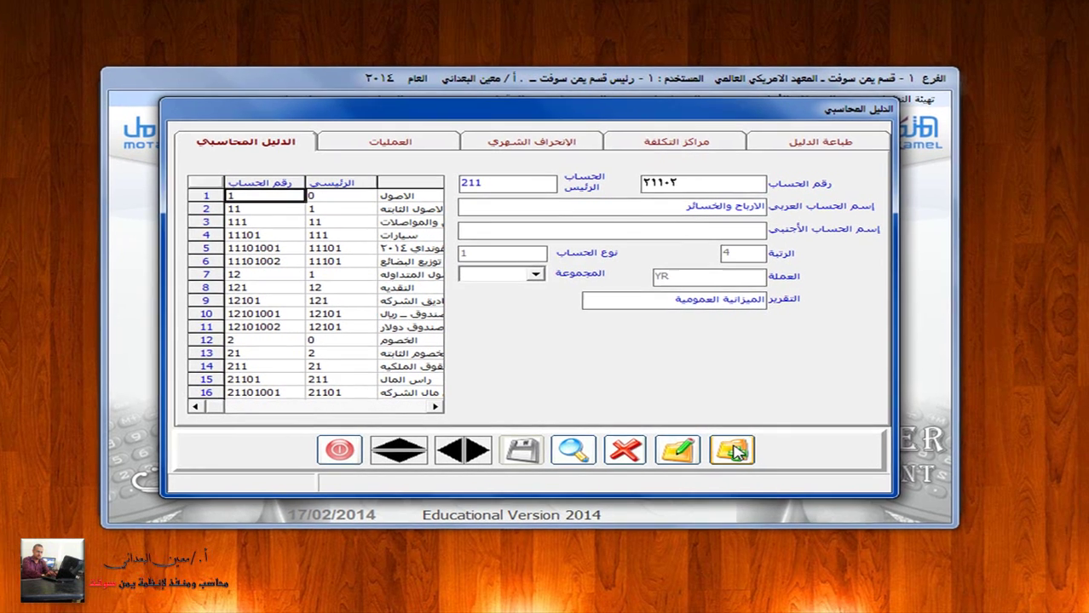
{"action": "type", "text": "211"}
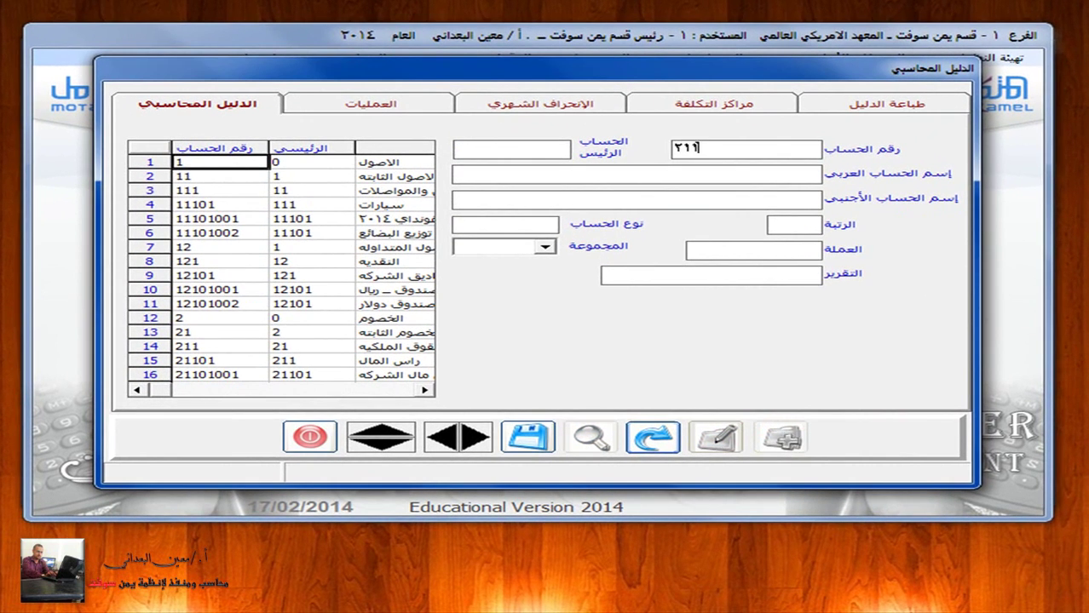
{"action": "type", "text": "02001"}
{"action": "key", "text": "Return"}
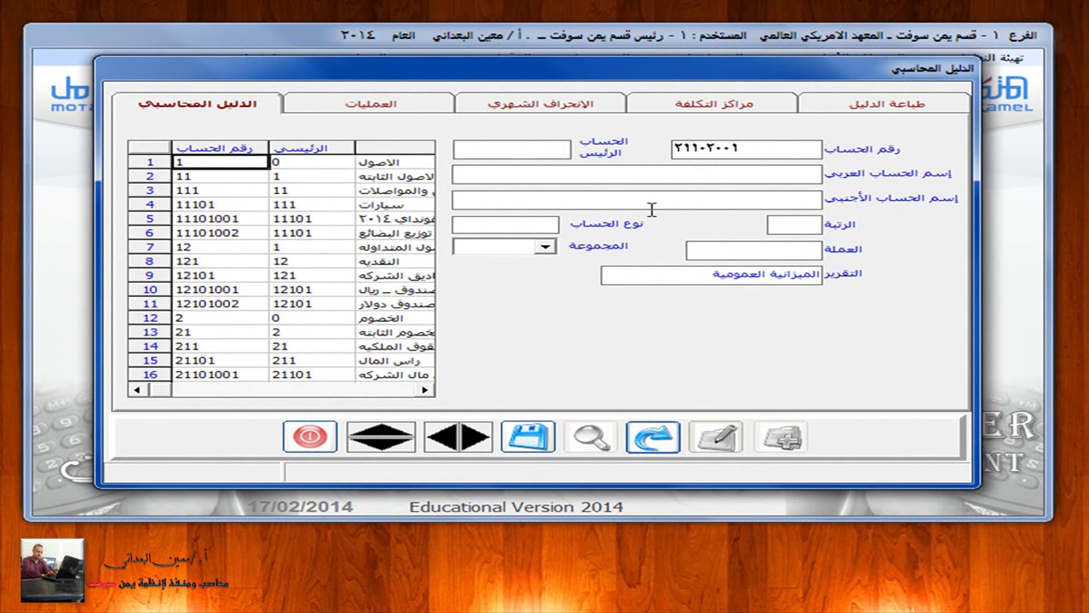
{"action": "type", "text": "21102"}
{"action": "key", "text": "Return"}
{"action": "type", "text": "الارباح والخسائر الفتره الحاليه"}
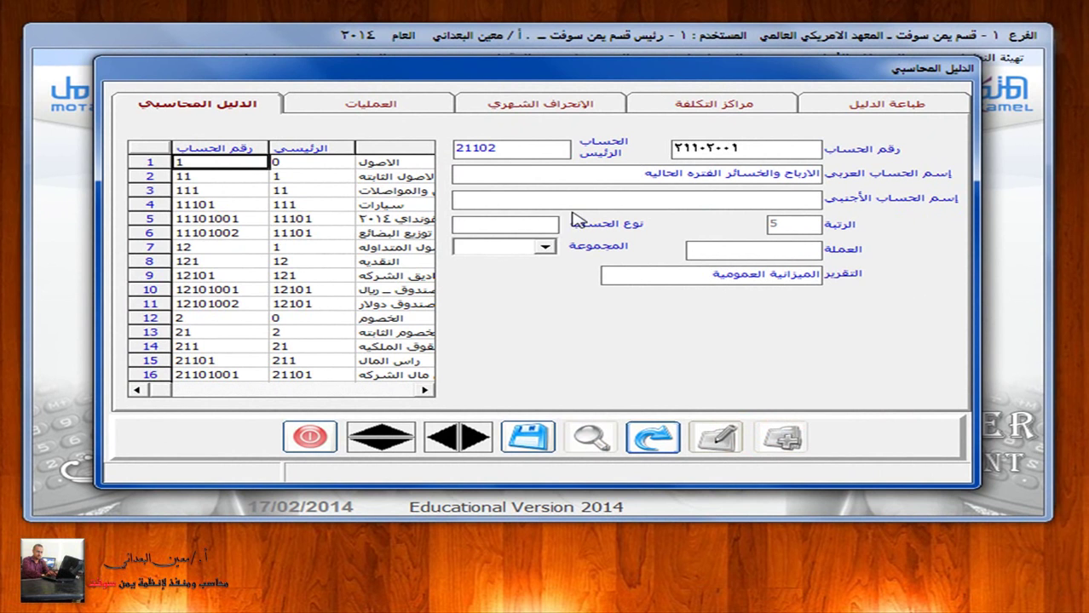
Step: Set the الارباح والخسائر الفتره الحاليه account's type to sub (فرعي) and its currency to YR, and save it
{"action": "left_click", "coordinate": [506, 226]}
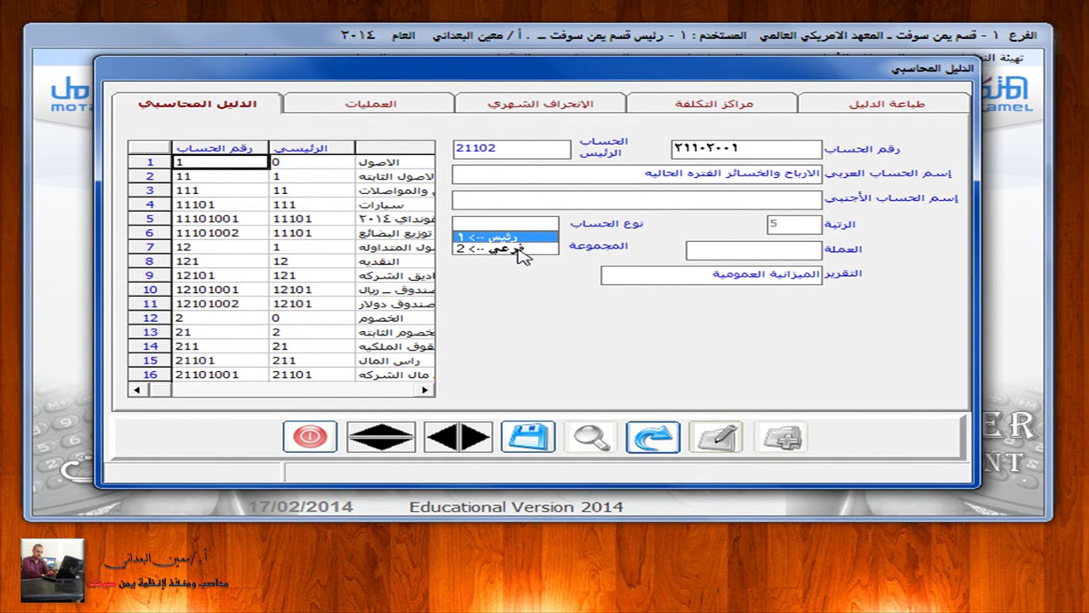
{"action": "left_click", "coordinate": [517, 249]}
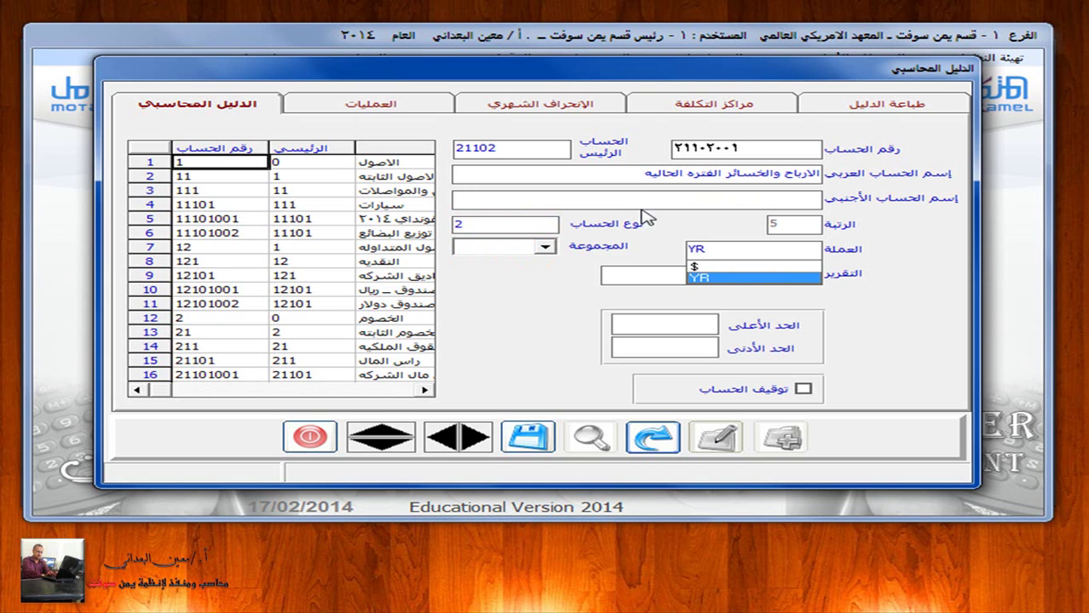
{"action": "left_click", "coordinate": [706, 277]}
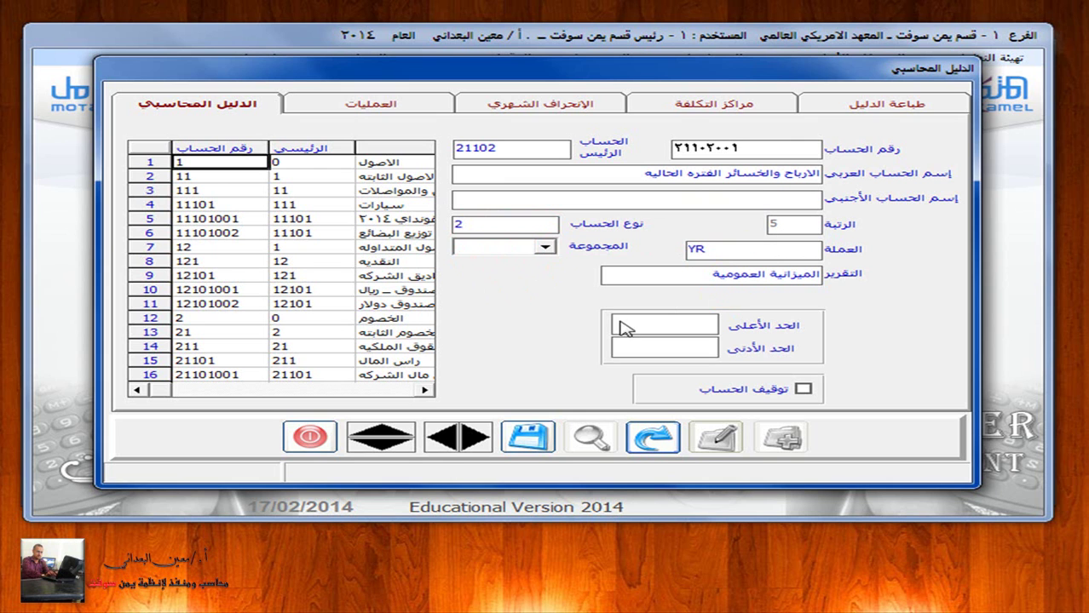
{"action": "left_click", "coordinate": [527, 436]}
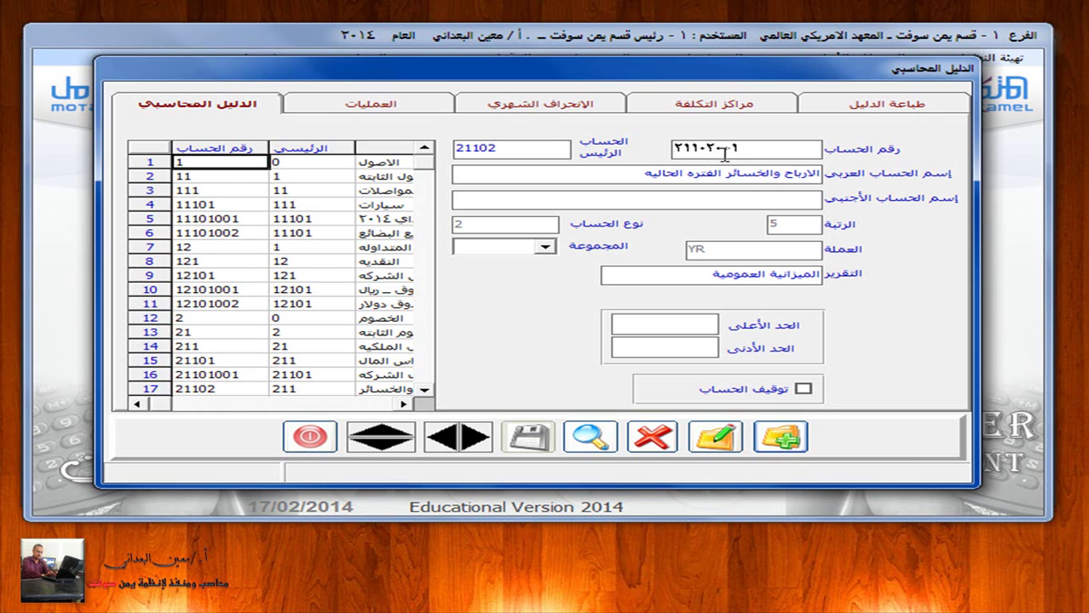
Step: Start a new account with number 21102002, parent account 21102 and the Arabic name الارباح الخسائر المرحله
{"action": "left_click", "coordinate": [780, 436]}
{"action": "type", "text": "21102"}
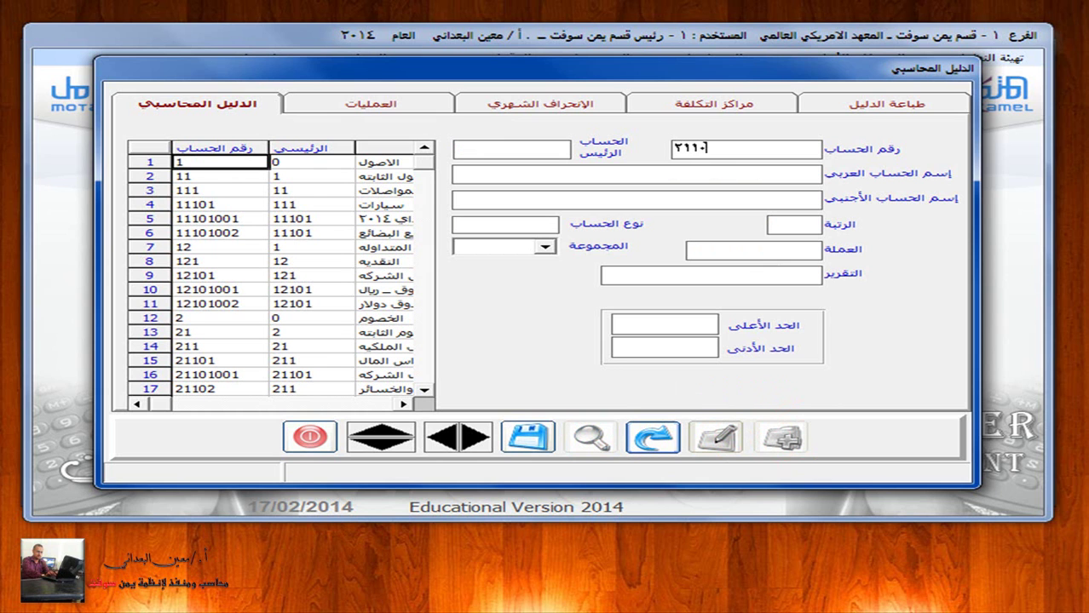
{"action": "type", "text": "002"}
{"action": "key", "text": "Return"}
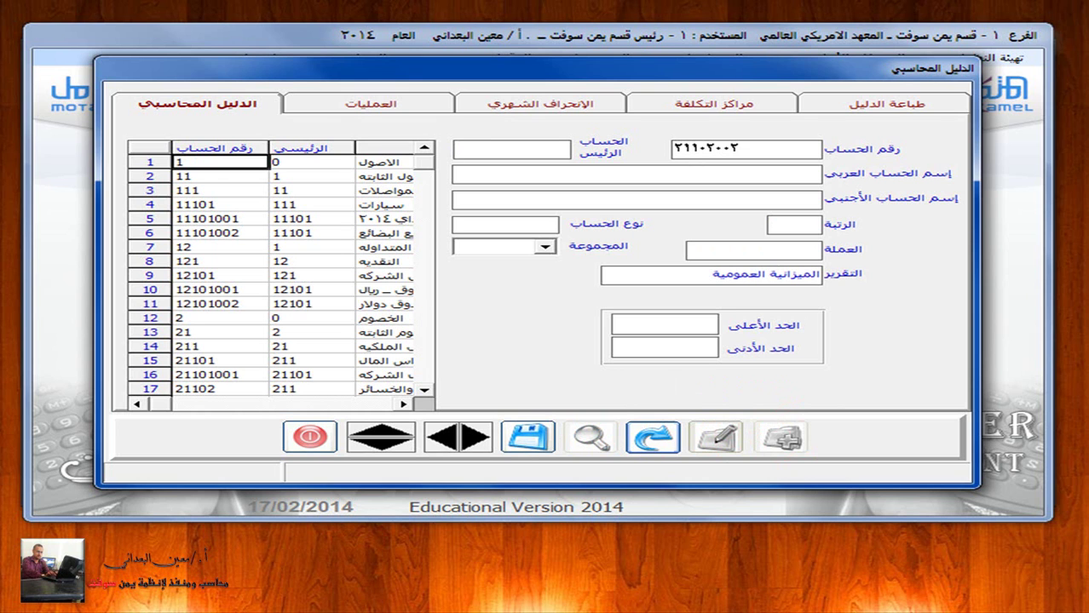
{"action": "type", "text": "21102"}
{"action": "key", "text": "Return"}
{"action": "type", "text": "الارباح الخسائر المرحله"}
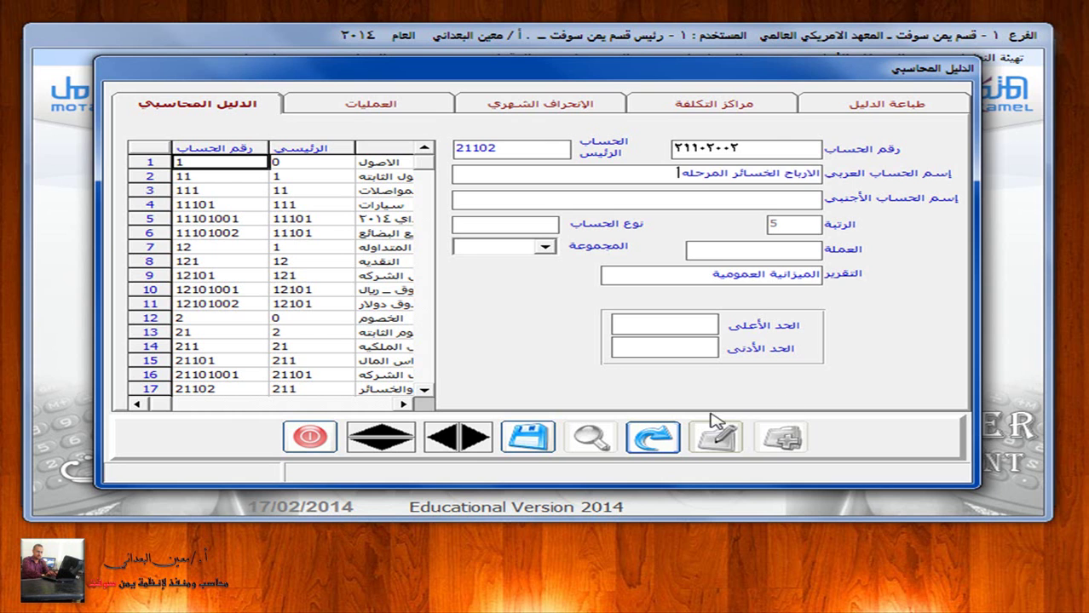
Step: Set the الارباح الخسائر المرحله account's type to sub (فرعي) and its currency to YR, and save it
{"action": "left_click", "coordinate": [537, 226]}
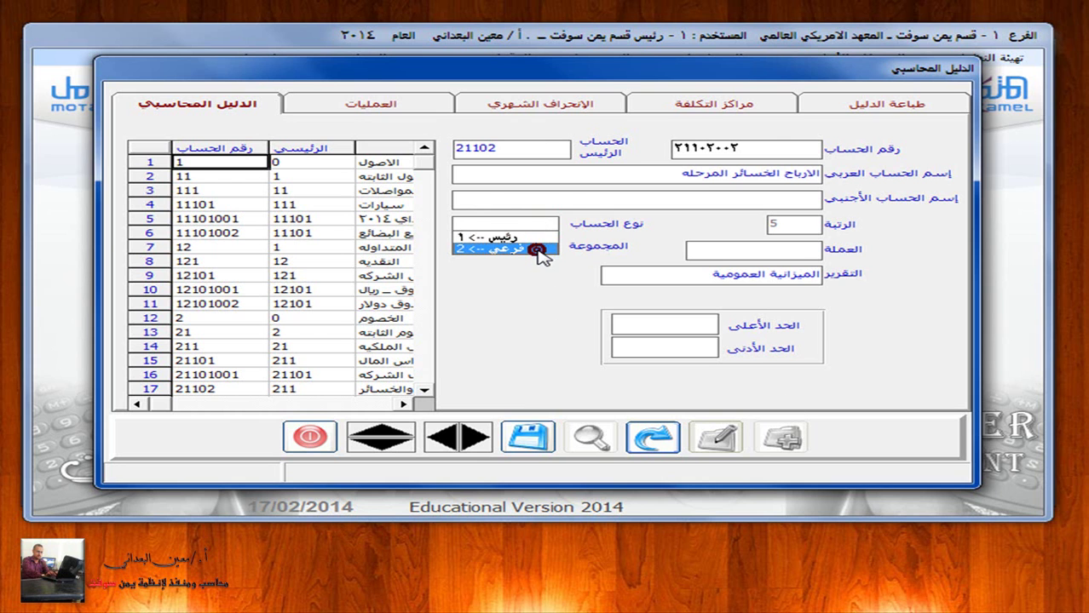
{"action": "left_click", "coordinate": [537, 249]}
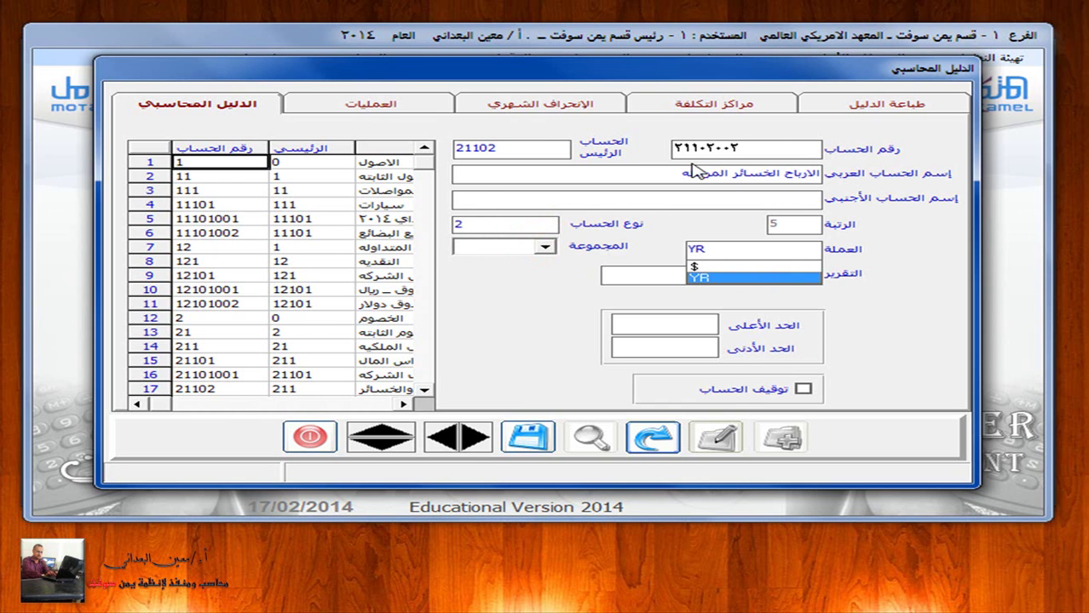
{"action": "left_click", "coordinate": [736, 278]}
{"action": "left_click", "coordinate": [527, 437]}
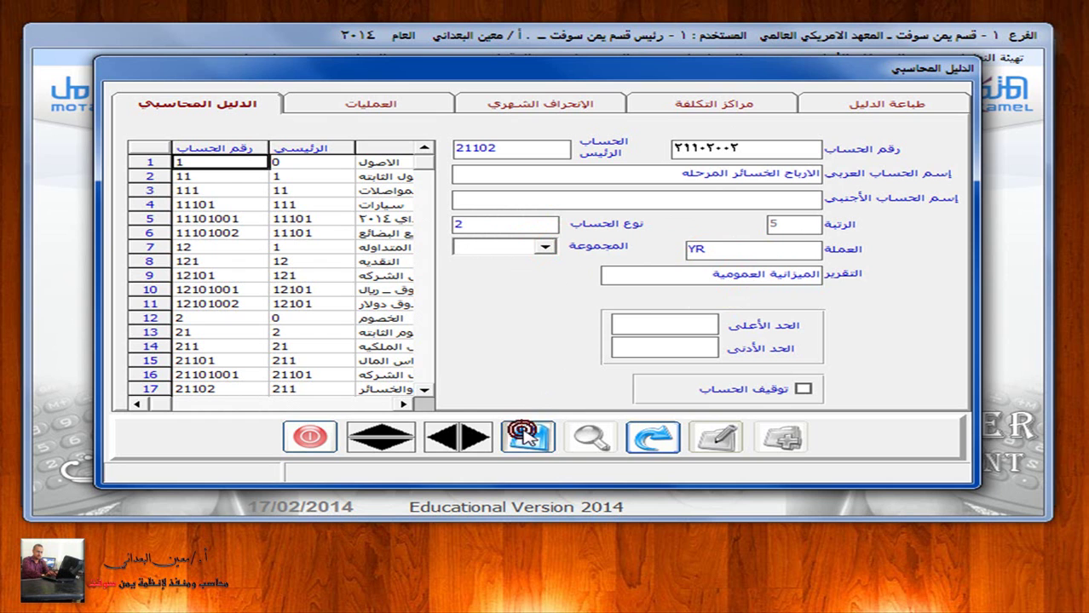
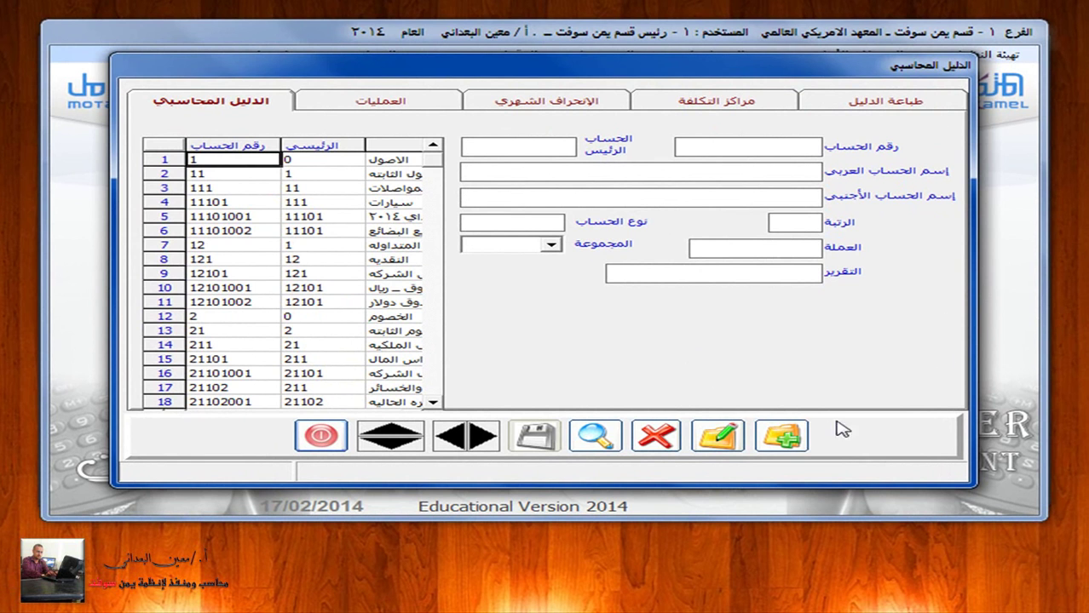
Step: Start a new account with number 22, parent account 2 and the Arabic name الخصوم المتداوله
{"action": "left_click", "coordinate": [796, 436]}
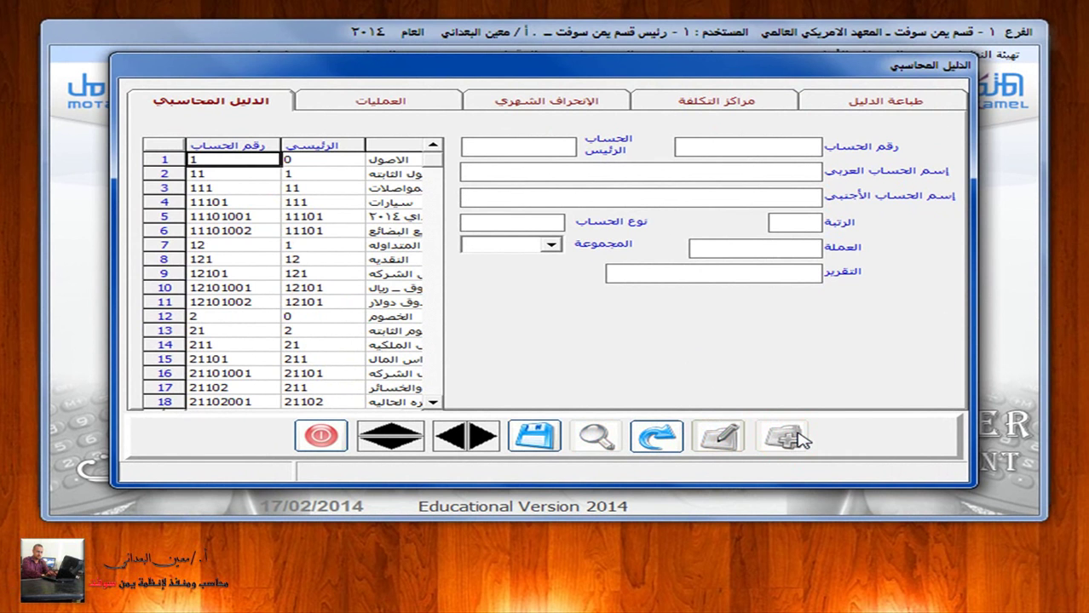
{"action": "left_click", "coordinate": [755, 142]}
{"action": "type", "text": "22"}
{"action": "key", "text": "Return"}
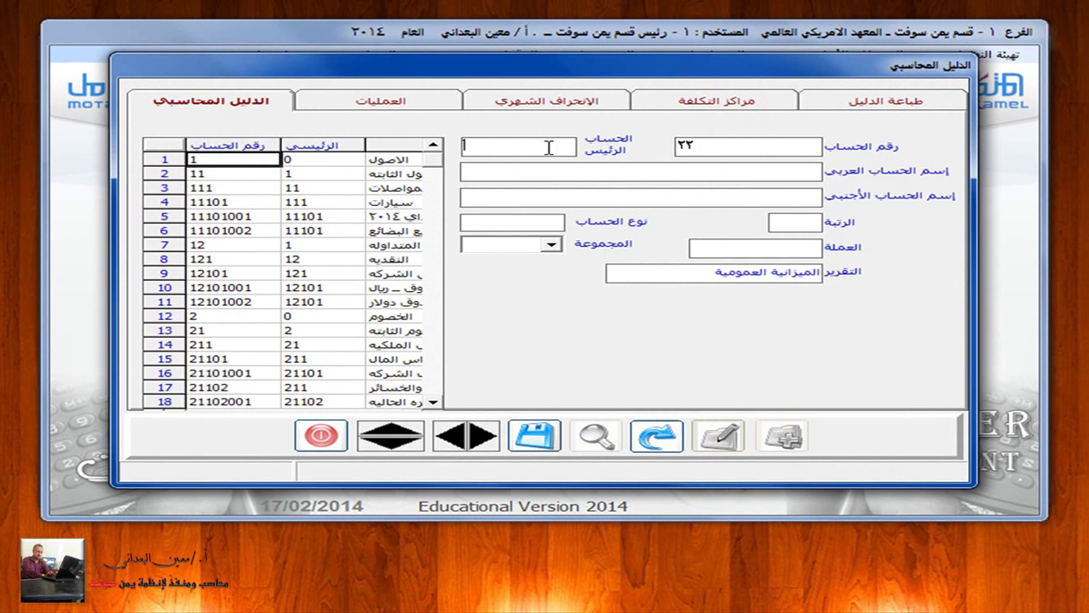
{"action": "type", "text": "2"}
{"action": "left_click", "coordinate": [635, 170]}
{"action": "type", "text": "الخصوم المتداوله"}
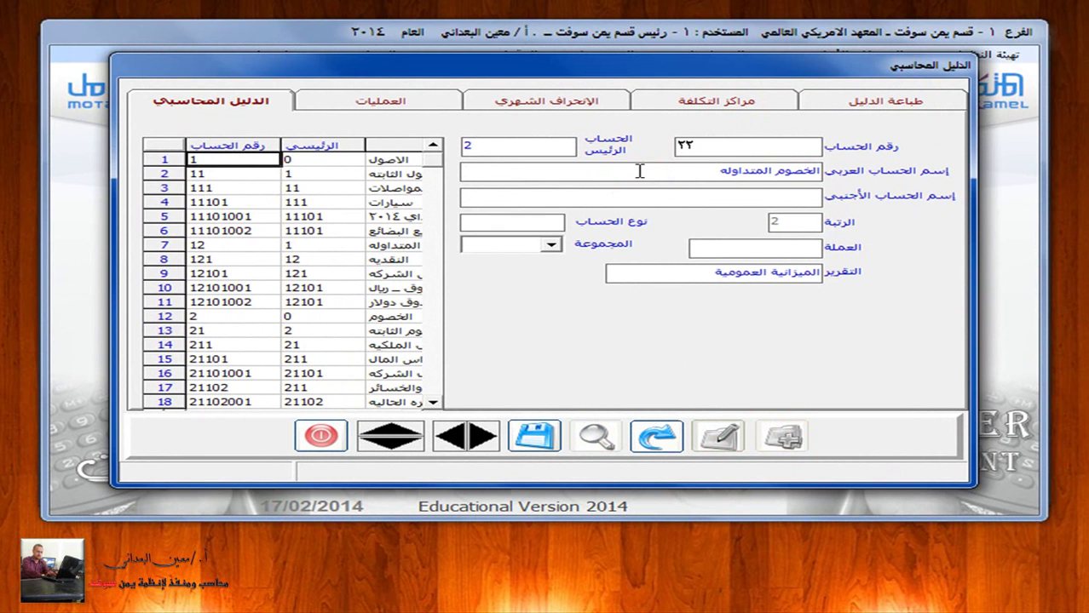
Step: Set the الخصوم المتداوله account's type to main (رئيس) and its currency to YR, and save it
{"action": "left_click", "coordinate": [535, 223]}
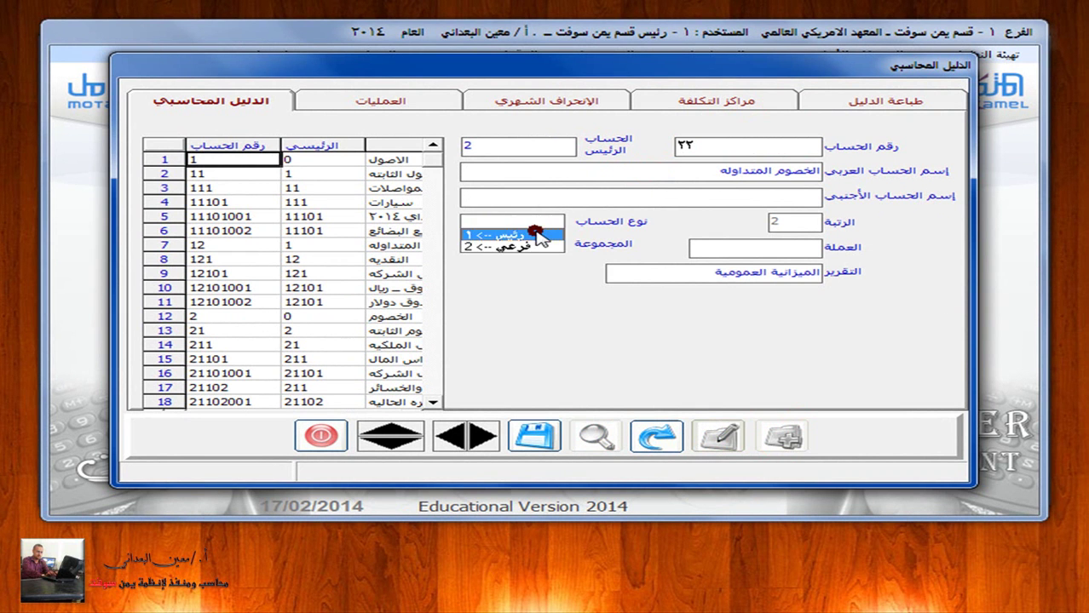
{"action": "left_click", "coordinate": [537, 233]}
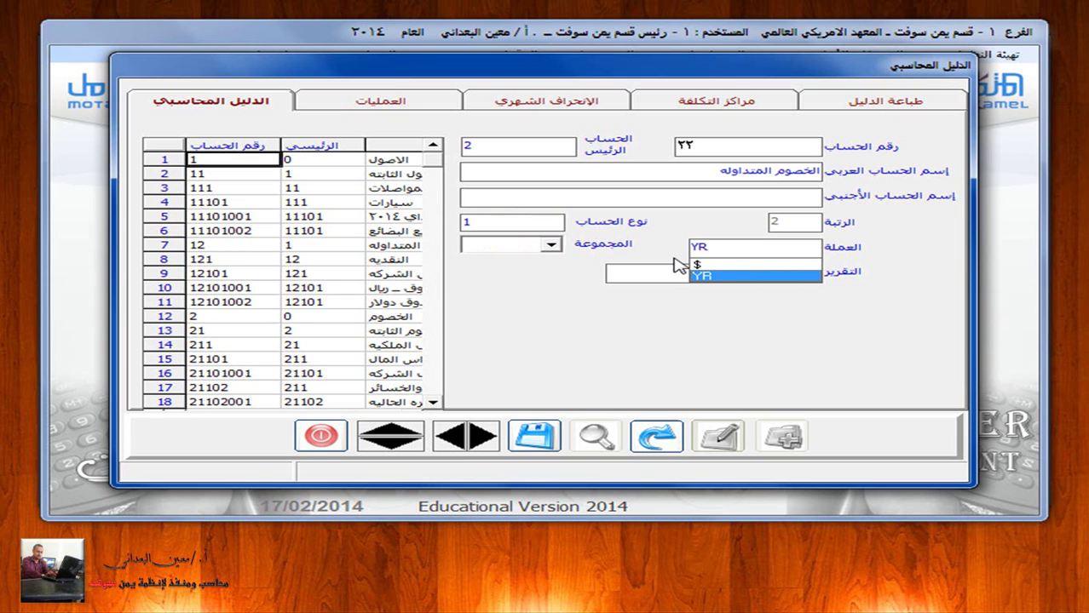
{"action": "left_click", "coordinate": [721, 277]}
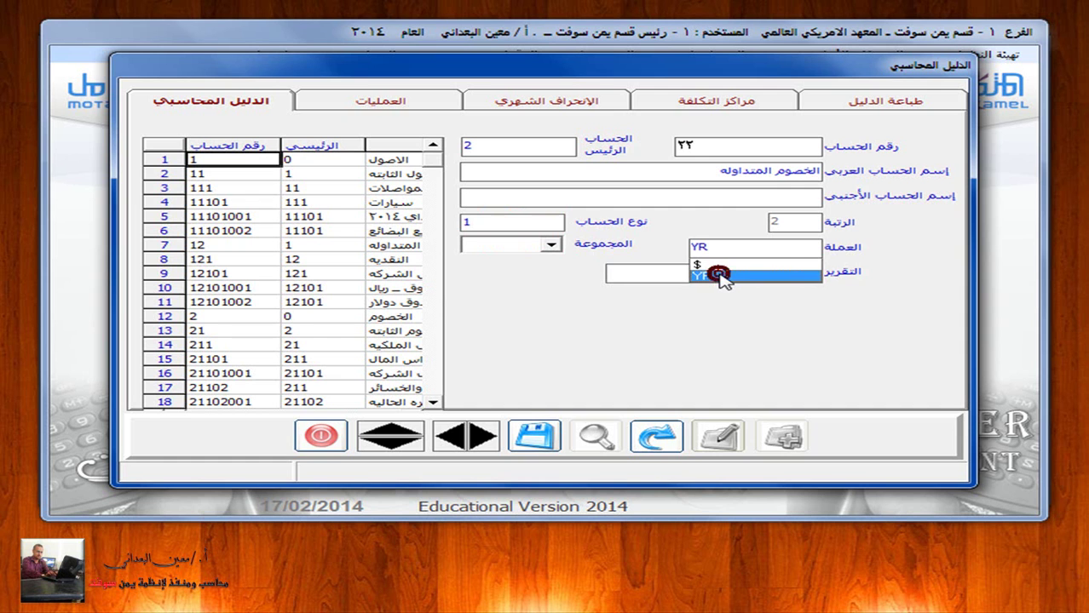
{"action": "left_click", "coordinate": [523, 437]}
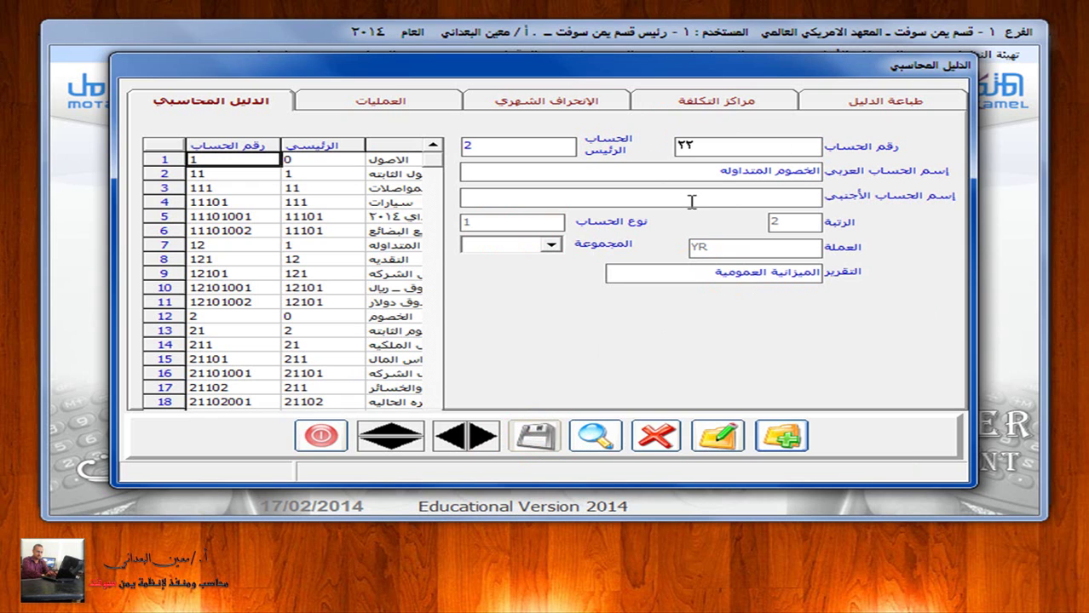
{"action": "key", "text": "super+Tab"}
{"action": "key", "text": "super+Tab"}
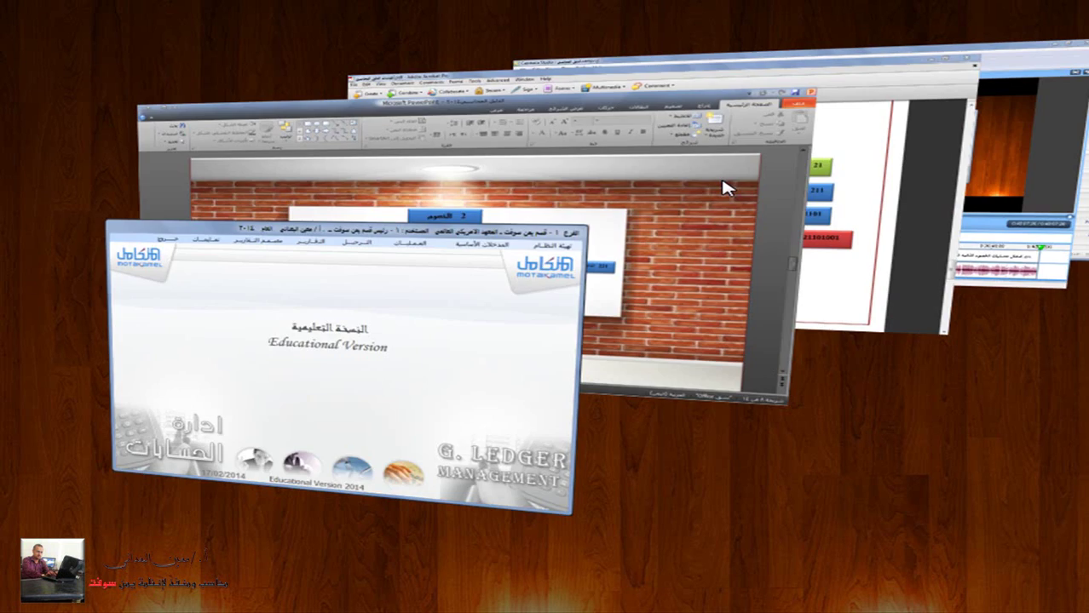
{"action": "key", "text": "super+Tab"}
{"action": "key", "text": "super+Tab"}
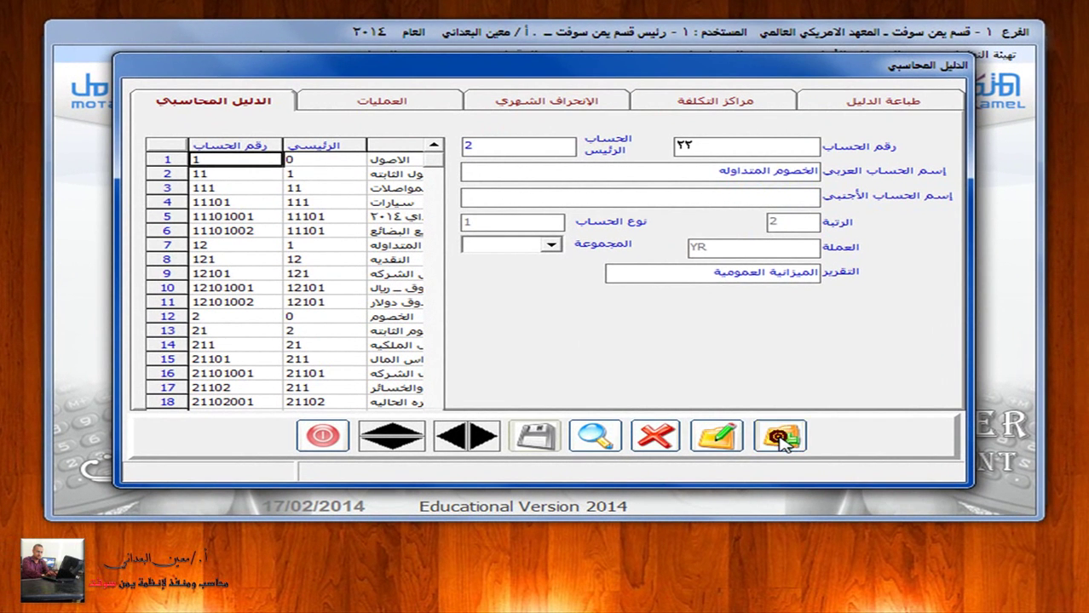
Step: Start a new account with number 221, parent account 22 and the Arabic name الدائنين
{"action": "left_click", "coordinate": [781, 437]}
{"action": "type", "text": "221"}
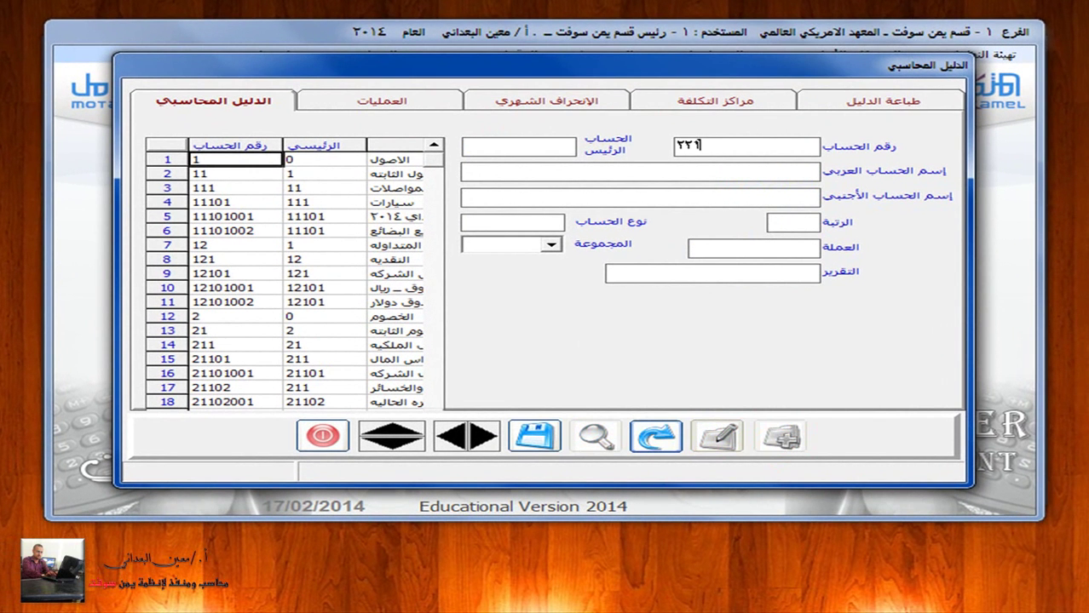
{"action": "key", "text": "Return"}
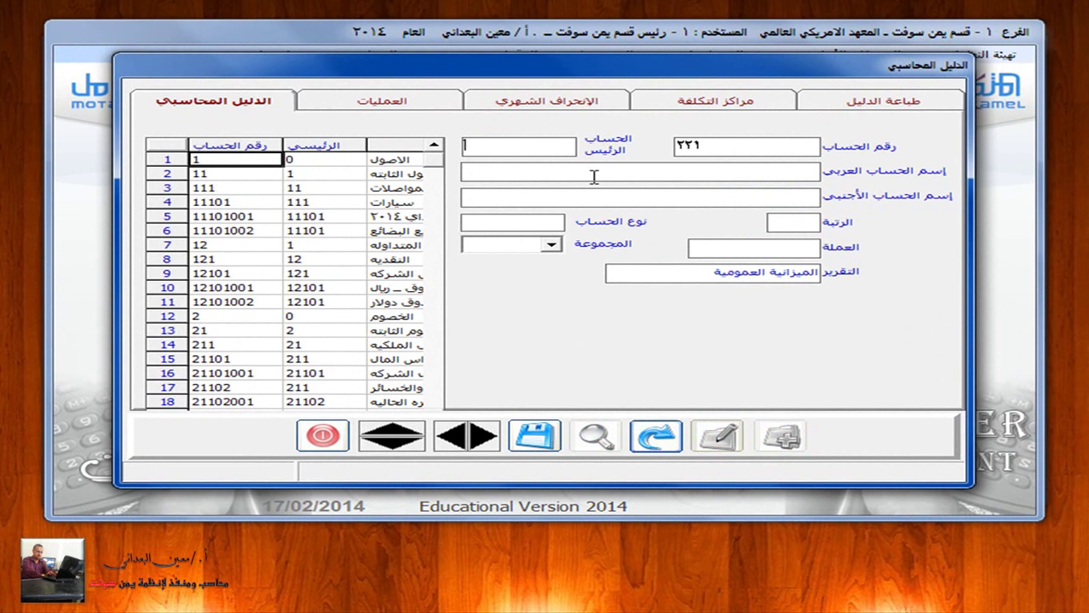
{"action": "type", "text": "22"}
{"action": "key", "text": "Return"}
{"action": "type", "text": "الدائنى"}
{"action": "type", "text": "ن"}
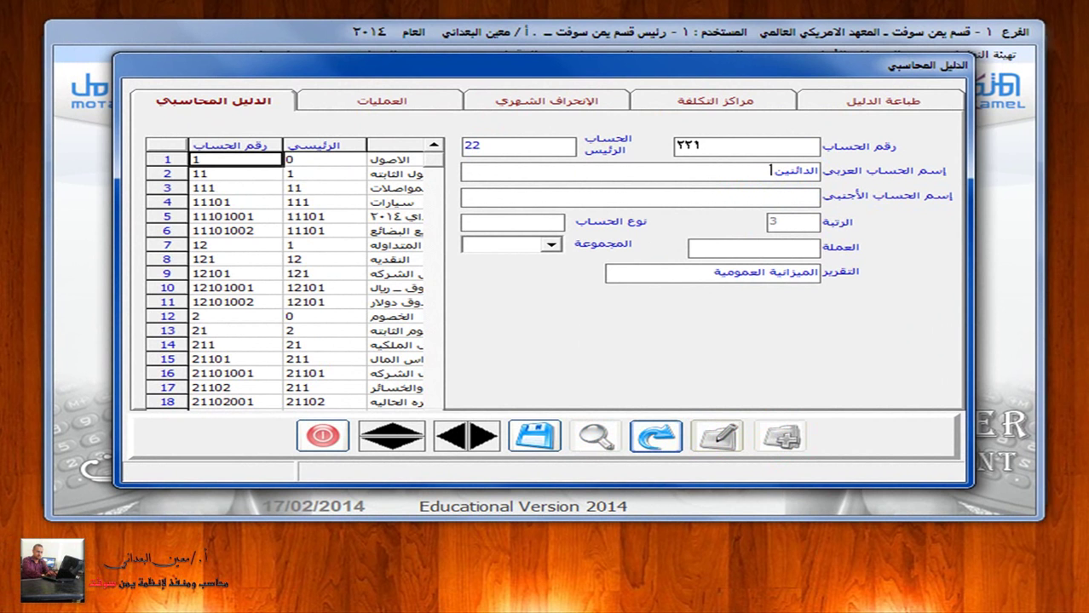
Step: Set the الدائنين account's type to main (رئيس) and its currency to YR, and save it
{"action": "left_click", "coordinate": [515, 223]}
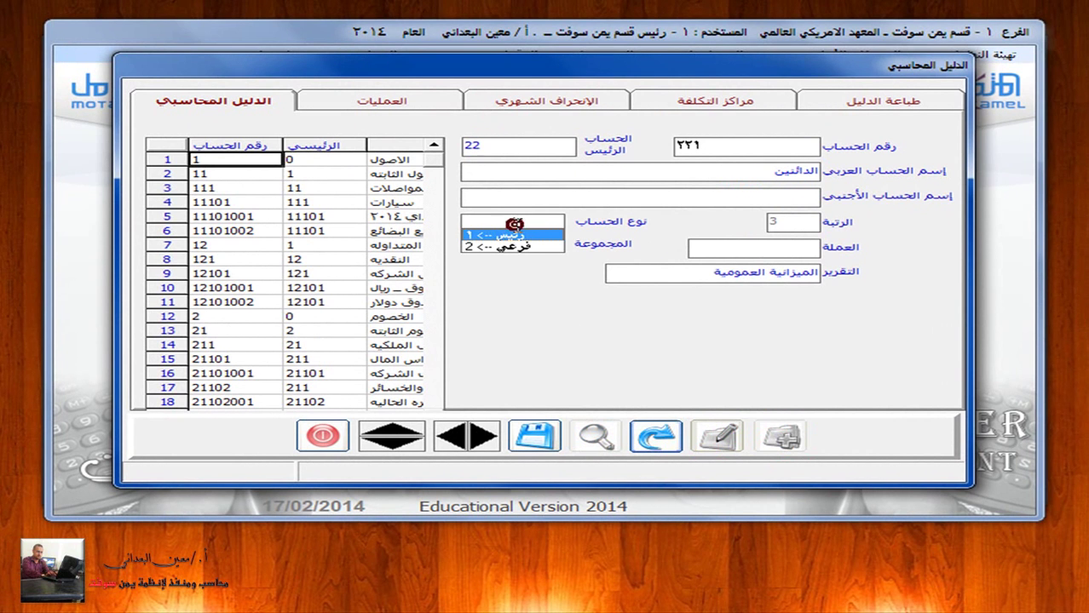
{"action": "left_click", "coordinate": [524, 235]}
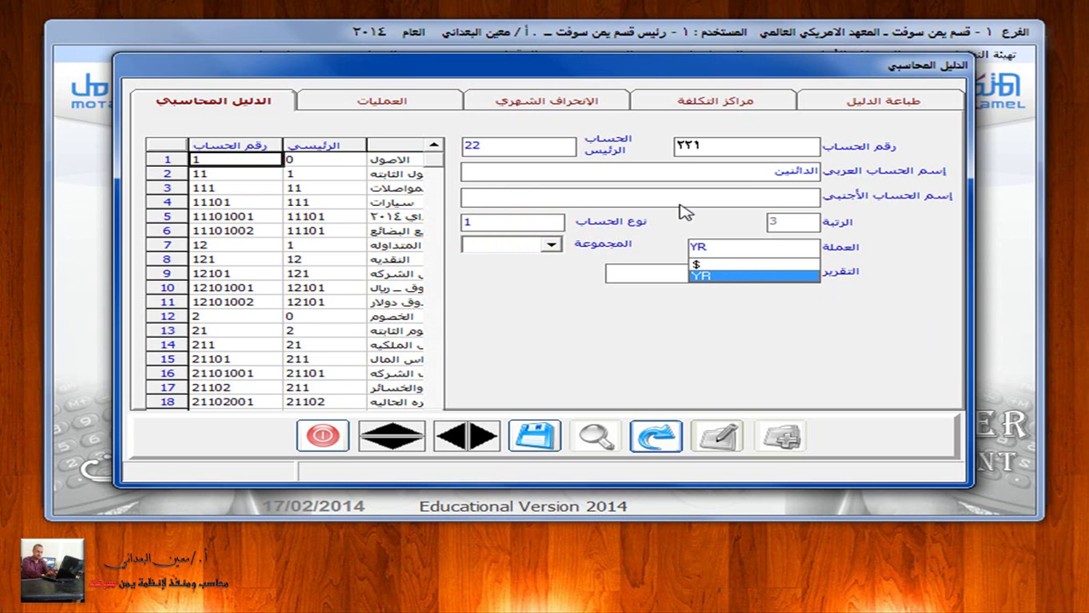
{"action": "left_click", "coordinate": [713, 276]}
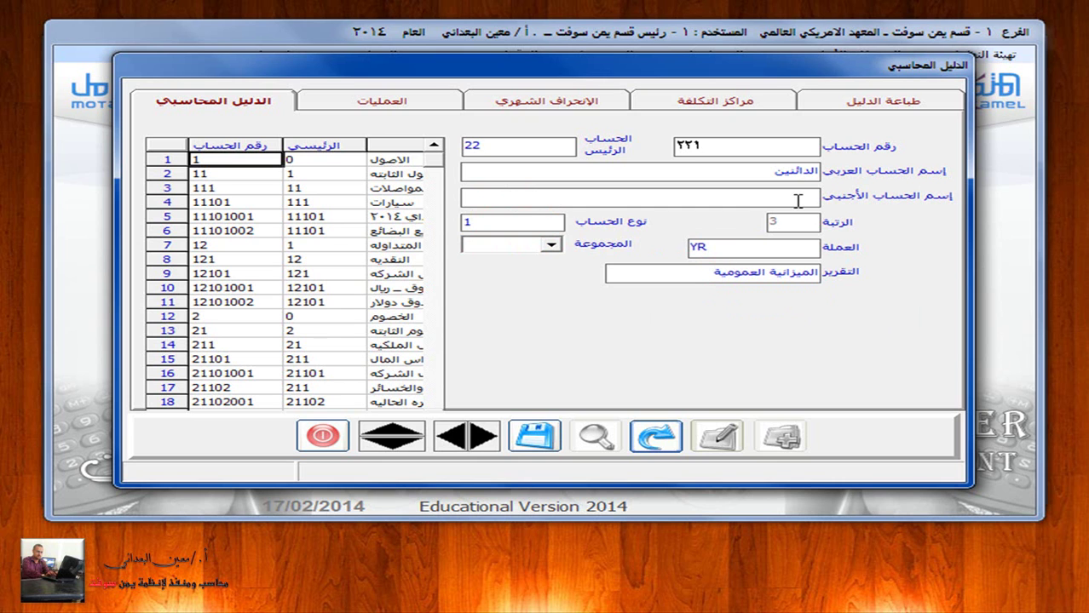
{"action": "left_click", "coordinate": [534, 436]}
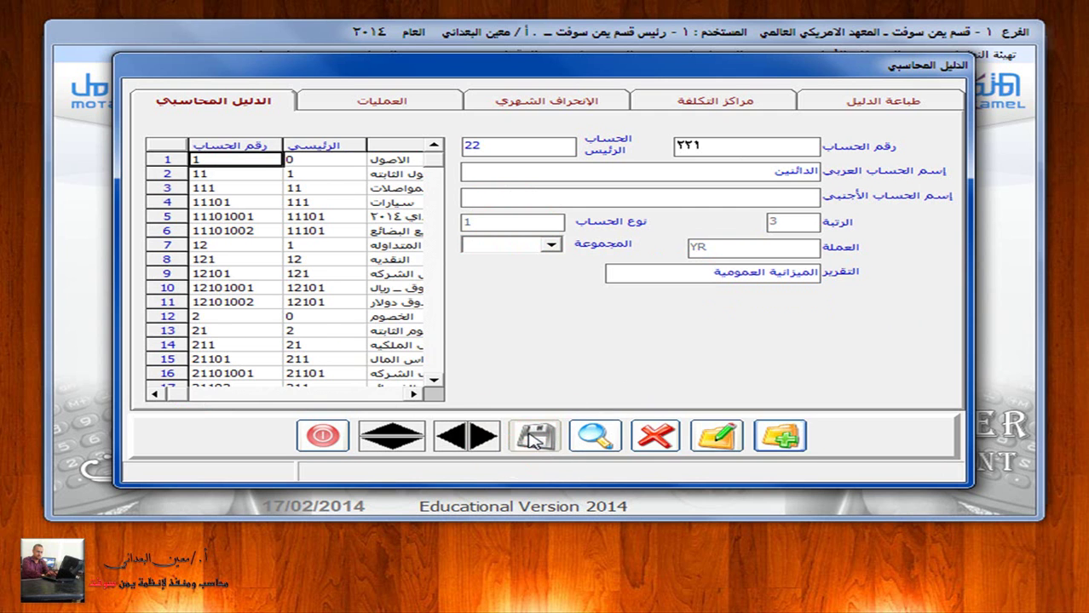
{"action": "key", "text": "super+Tab"}
{"action": "key", "text": "super+Tab"}
{"action": "key", "text": "super+Tab"}
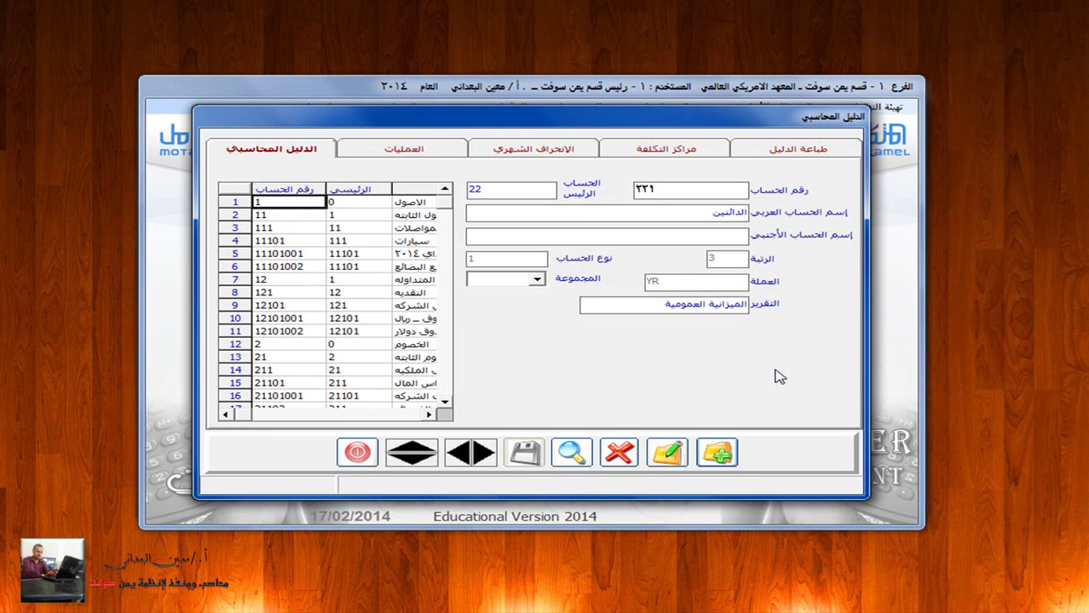
Step: Start a new account with number 22101, parent account 221 and the Arabic name الموردين المحليين
{"action": "left_click", "coordinate": [717, 452]}
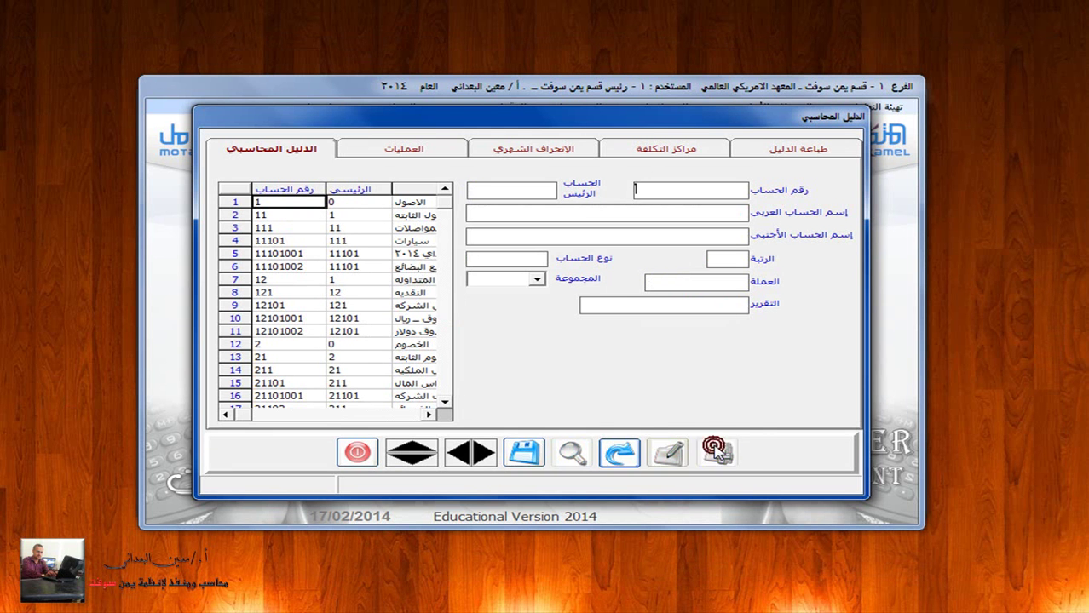
{"action": "type", "text": "22101"}
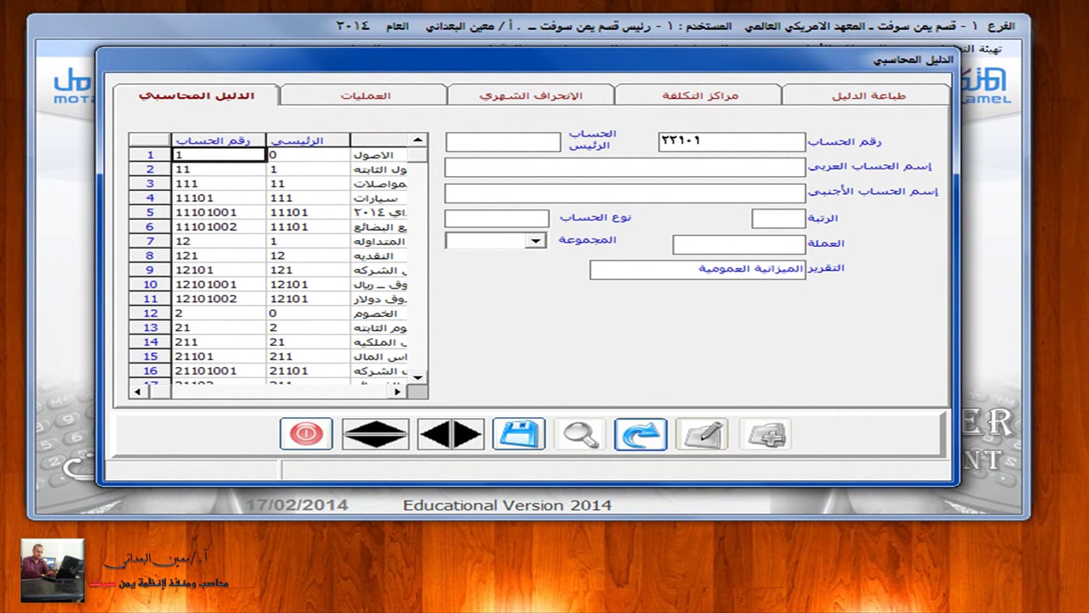
{"action": "left_click", "coordinate": [503, 141]}
{"action": "type", "text": "221"}
{"action": "key", "text": "Return"}
{"action": "type", "text": "الموردين المحليين"}
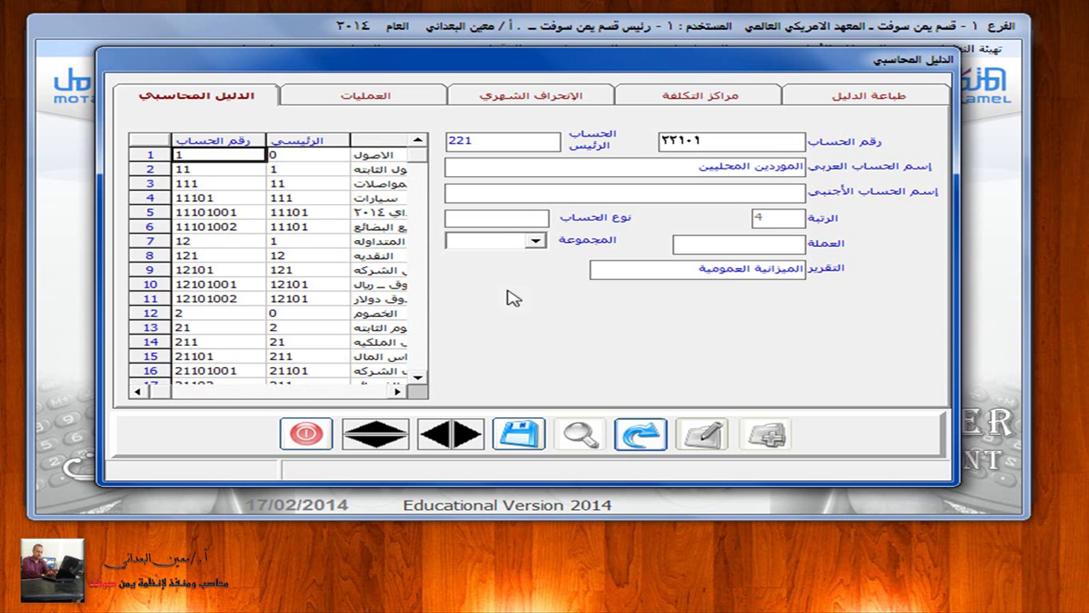
Step: Set the الموردين المحليين account's type to main (رئيس) and its currency to YR, and save it
{"action": "left_click", "coordinate": [504, 218]}
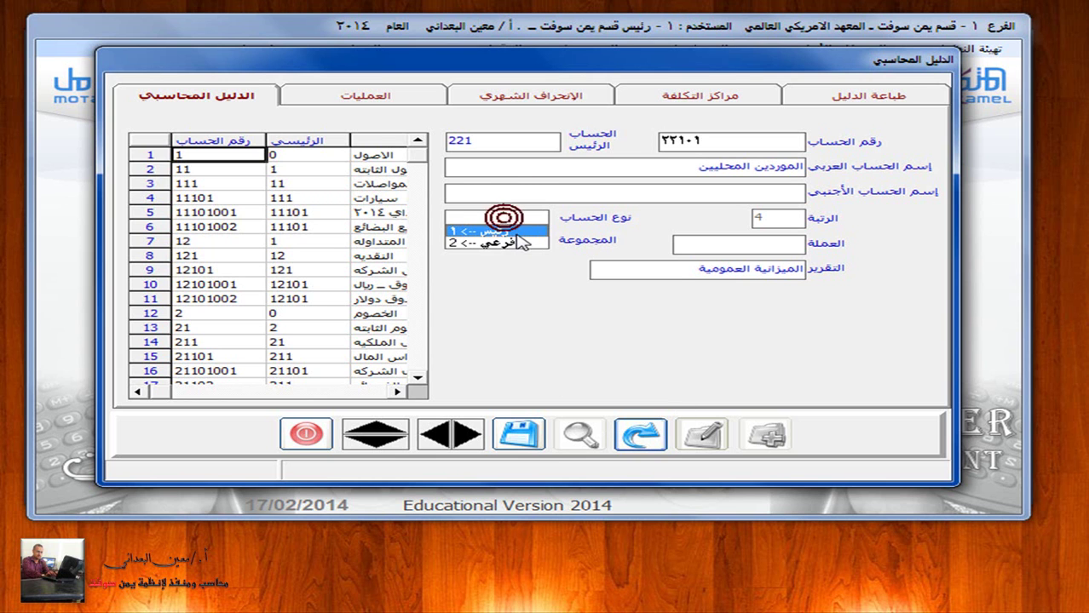
{"action": "left_click", "coordinate": [511, 230]}
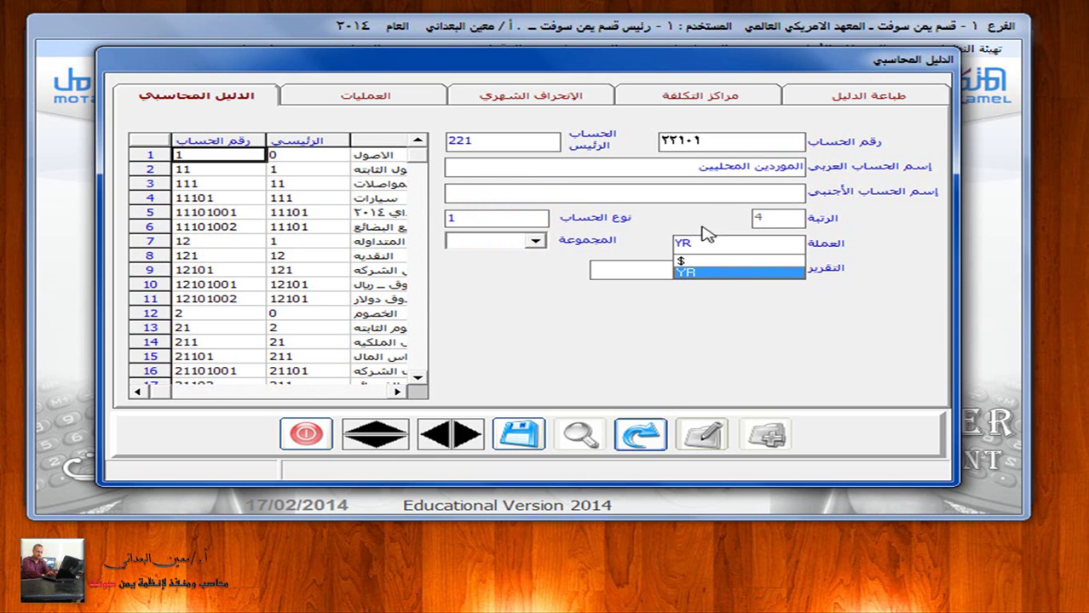
{"action": "left_click", "coordinate": [712, 273]}
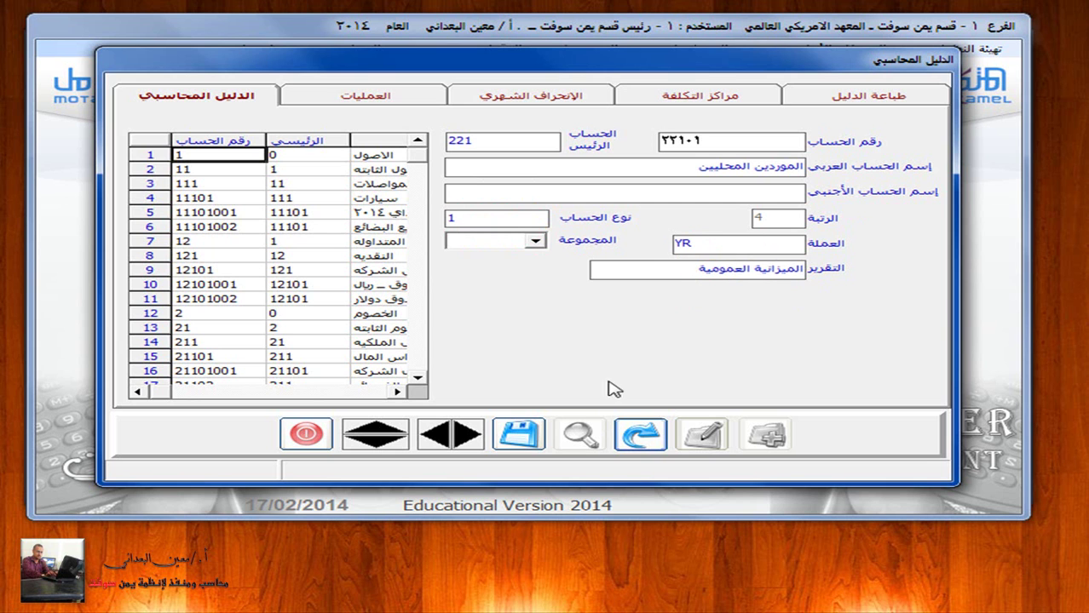
{"action": "left_click", "coordinate": [518, 435]}
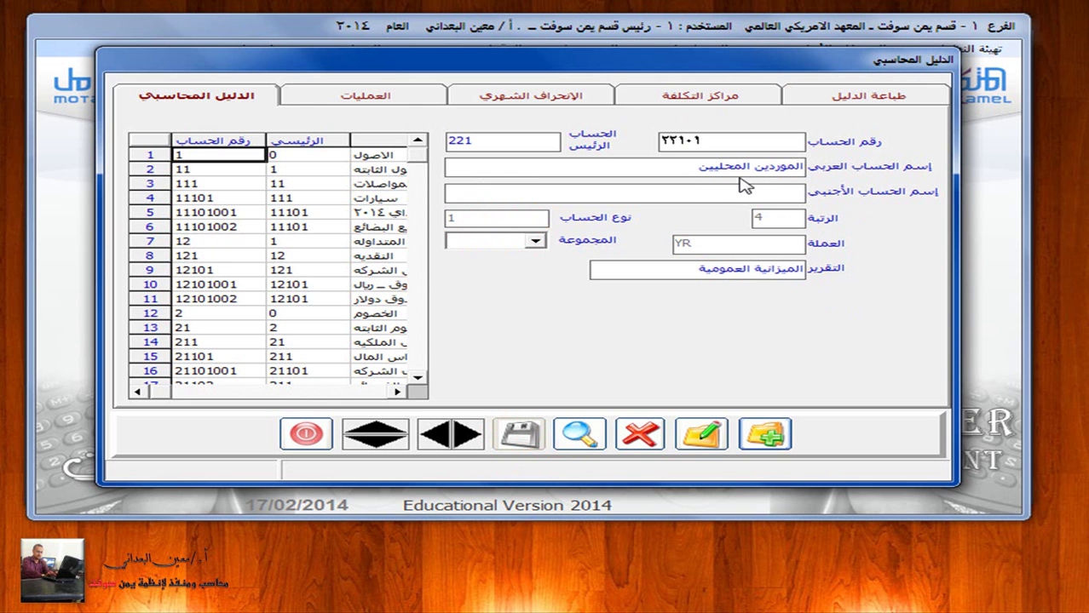
{"action": "key", "text": "super+Tab"}
{"action": "key", "text": "super+Tab"}
{"action": "key", "text": "super+Tab"}
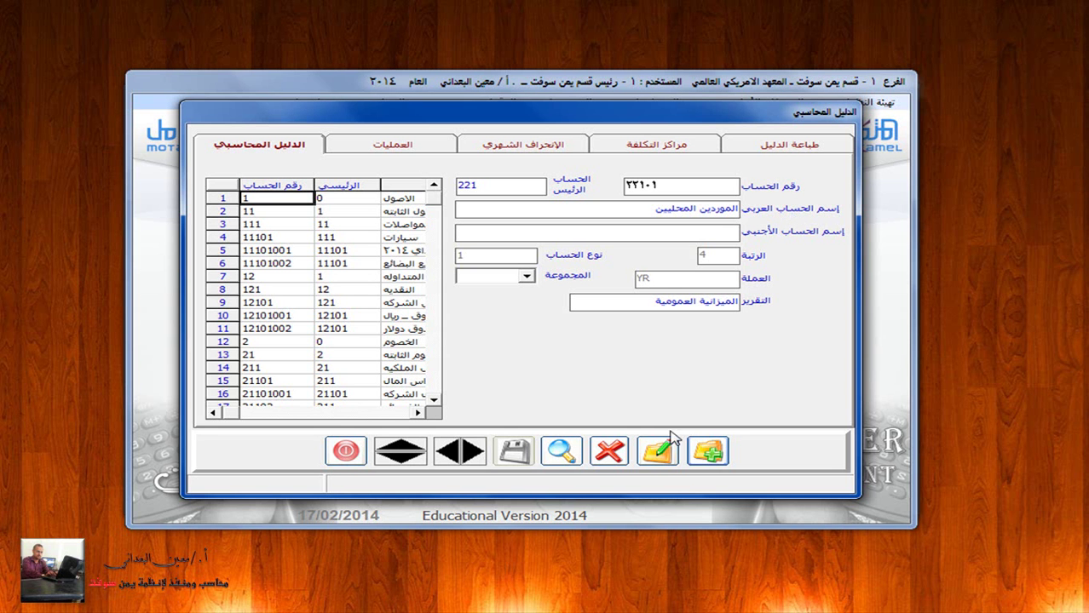
Step: Start a new account with number 22101001, parent account 22101 and the Arabic name شركة معين للتجاره والاستثمار ـ دولار
{"action": "type", "text": "221"}
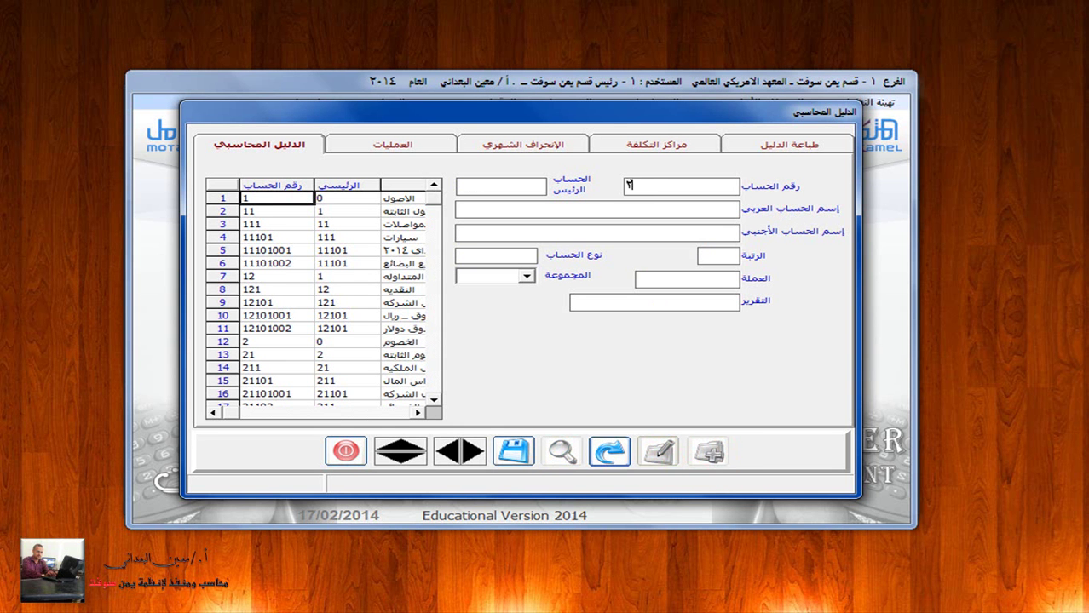
{"action": "type", "text": "01001"}
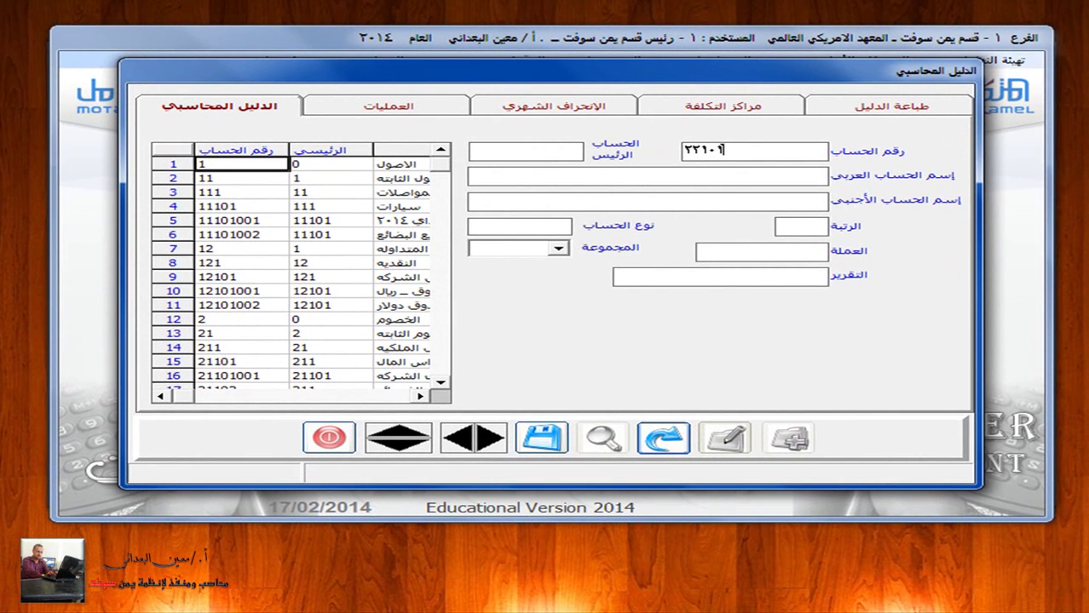
{"action": "key", "text": "Return"}
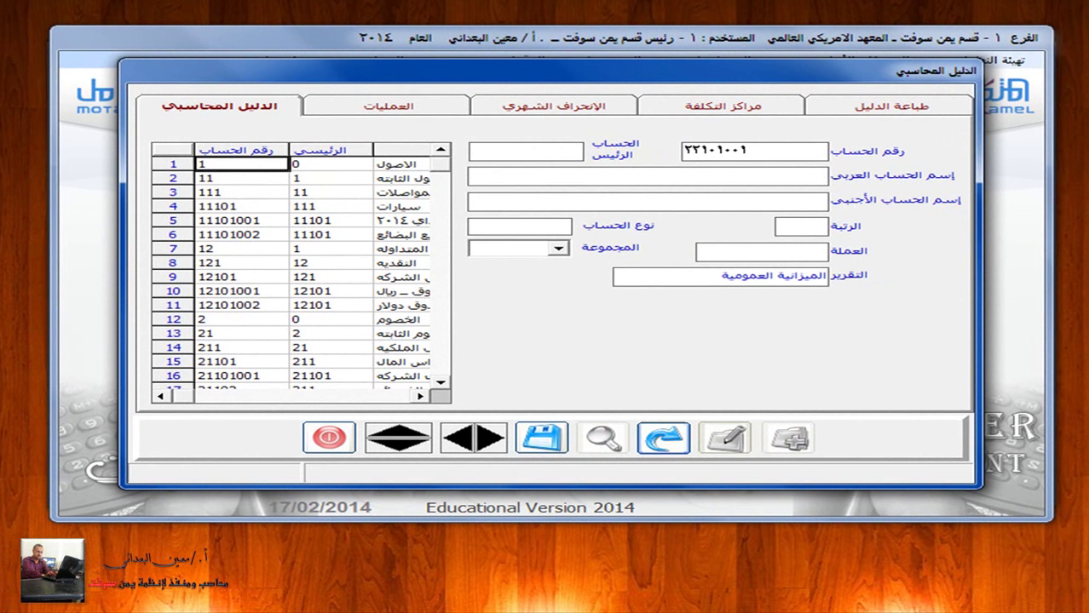
{"action": "type", "text": "22101"}
{"action": "key", "text": "Return"}
{"action": "type", "text": "شركة مع"}
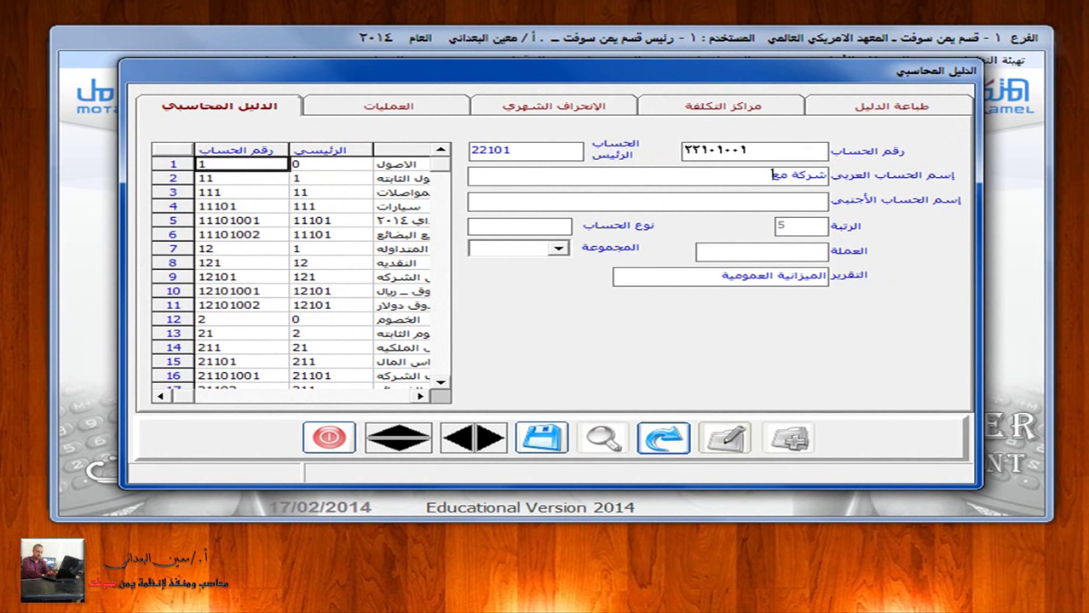
{"action": "type", "text": "ين للتجاره والاستثمار"}
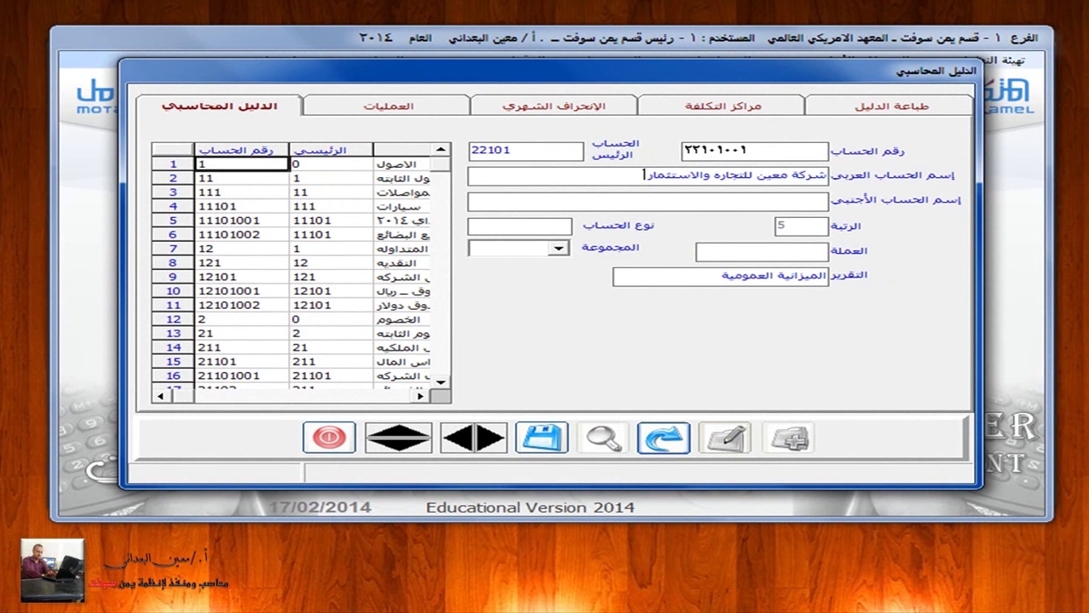
{"action": "type", "text": " - دولار"}
Step: Set the شركة معين للتجاره والاستثمار account's type to sub (فرعي) and its currency to $, and save it
{"action": "left_click", "coordinate": [512, 226]}
{"action": "left_click", "coordinate": [510, 250]}
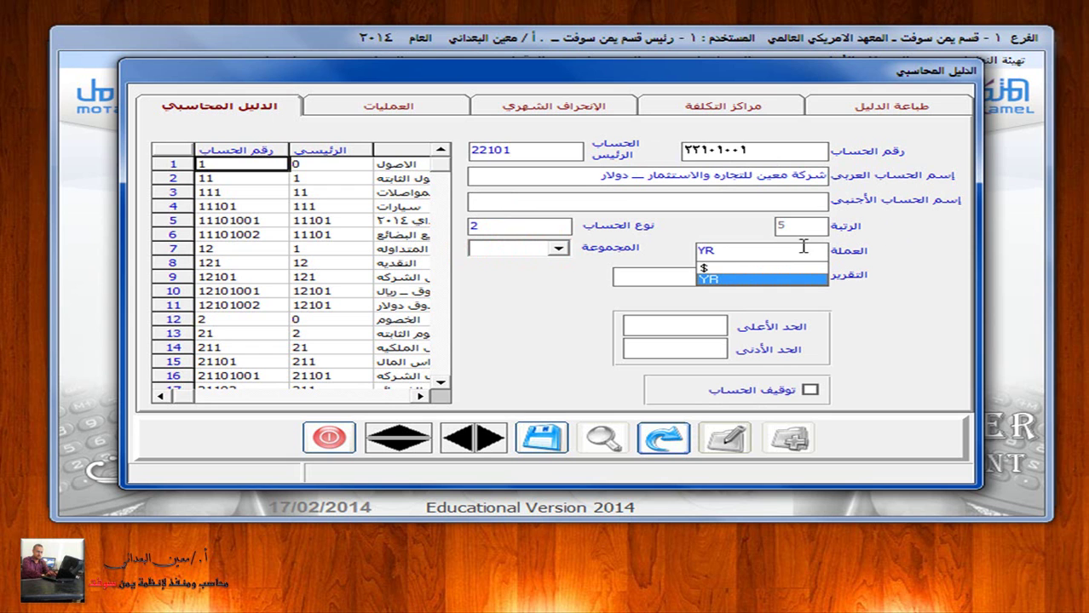
{"action": "left_click", "coordinate": [758, 267]}
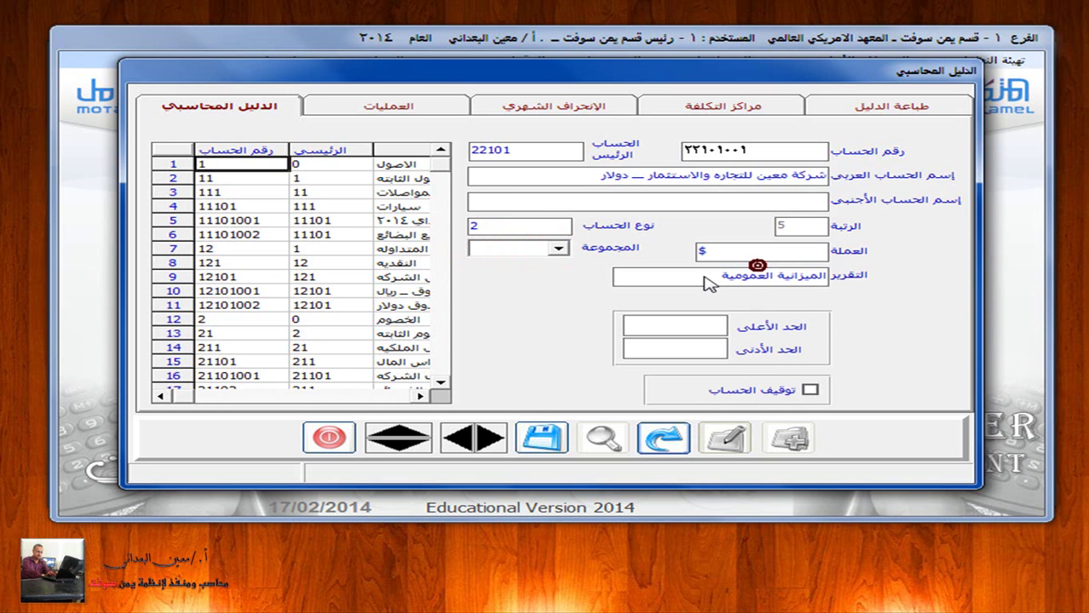
{"action": "left_click", "coordinate": [541, 436]}
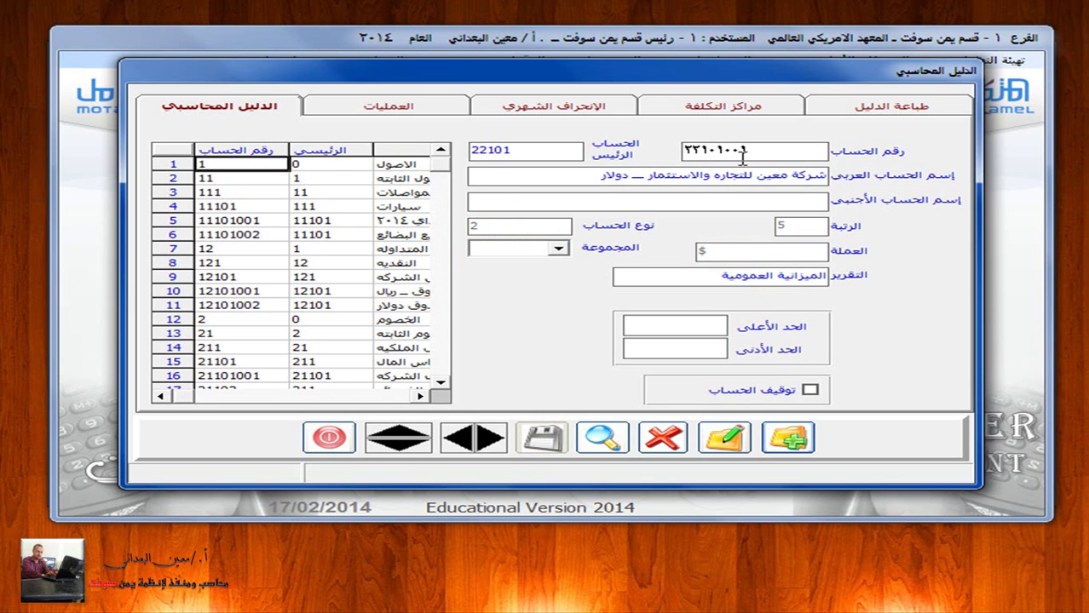
Step: Start a new account with number 22101002, parent account 22101 and the Arabic name شركة عمار للتجاره العامه ـ ريال
{"action": "left_click", "coordinate": [789, 438]}
{"action": "type", "text": "221"}
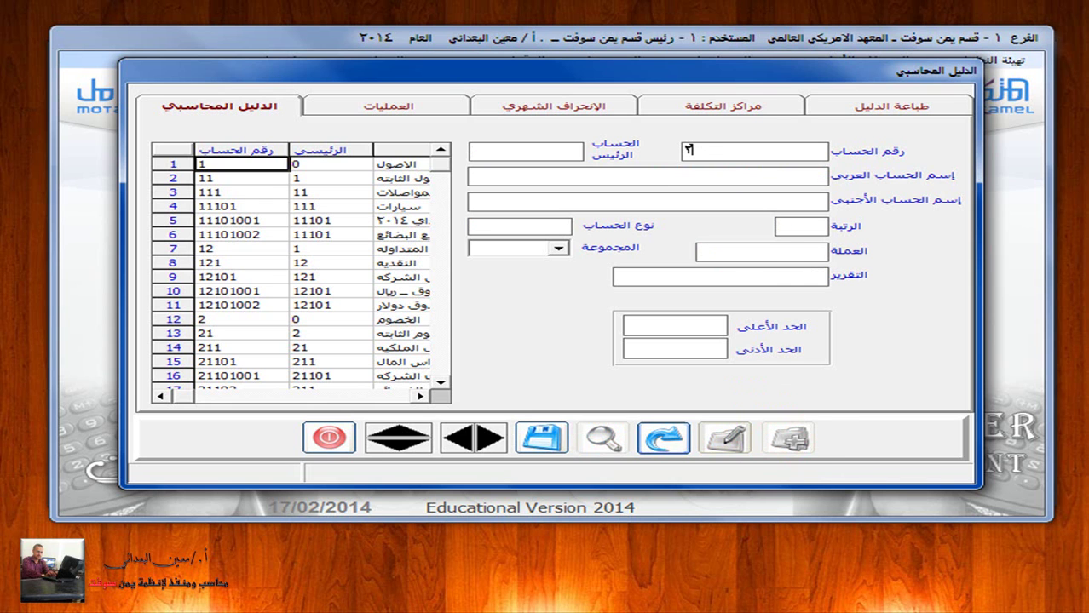
{"action": "type", "text": "01002"}
{"action": "key", "text": "Return"}
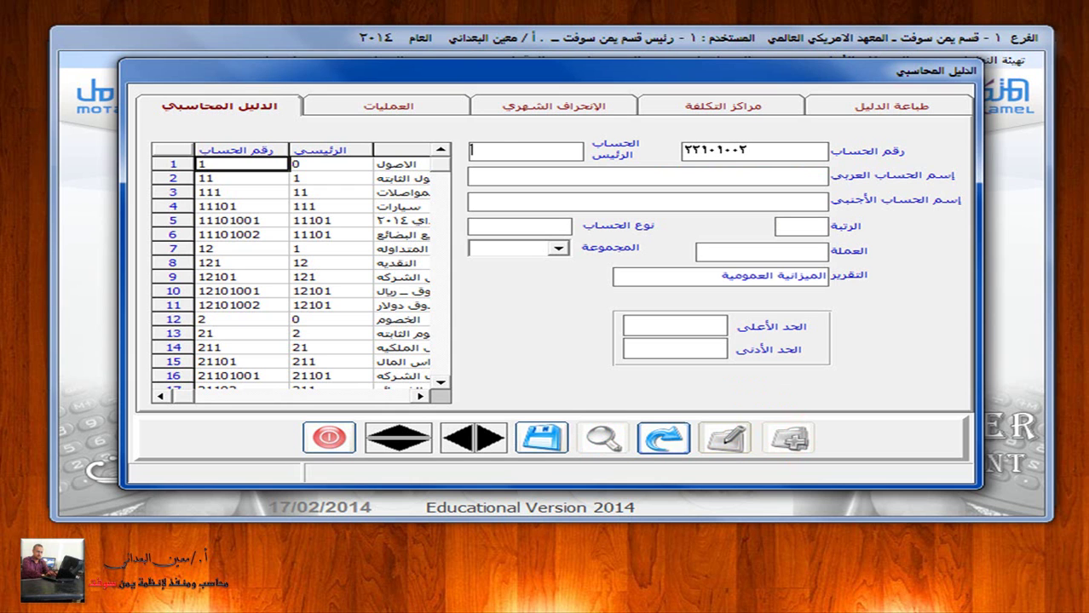
{"action": "type", "text": "22101"}
{"action": "key", "text": "Return"}
{"action": "type", "text": "شركة عمار للتجار"}
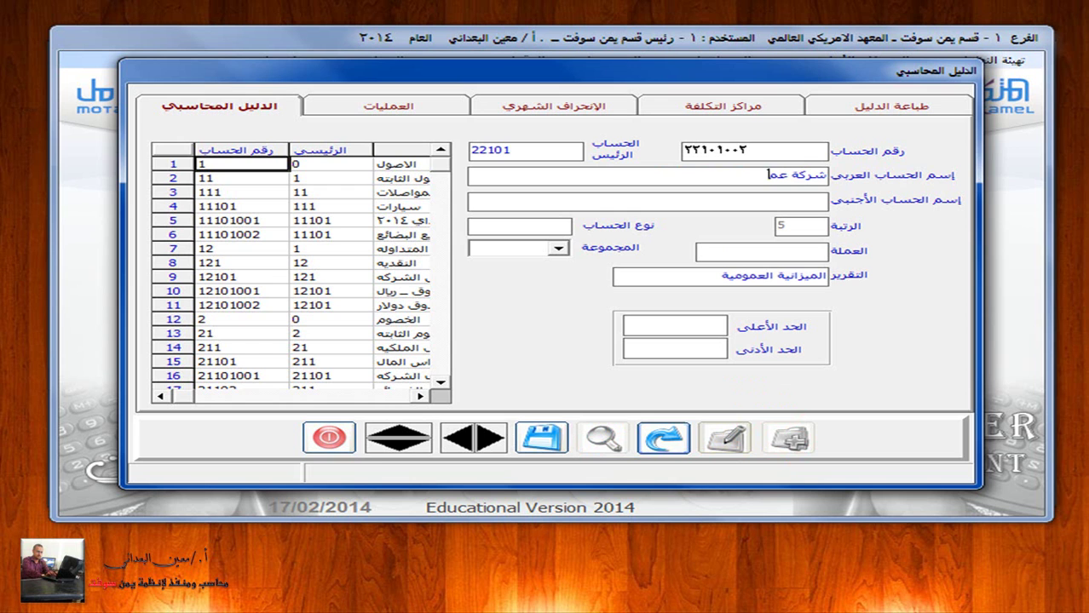
{"action": "type", "text": "ه العامه ـ ريال"}
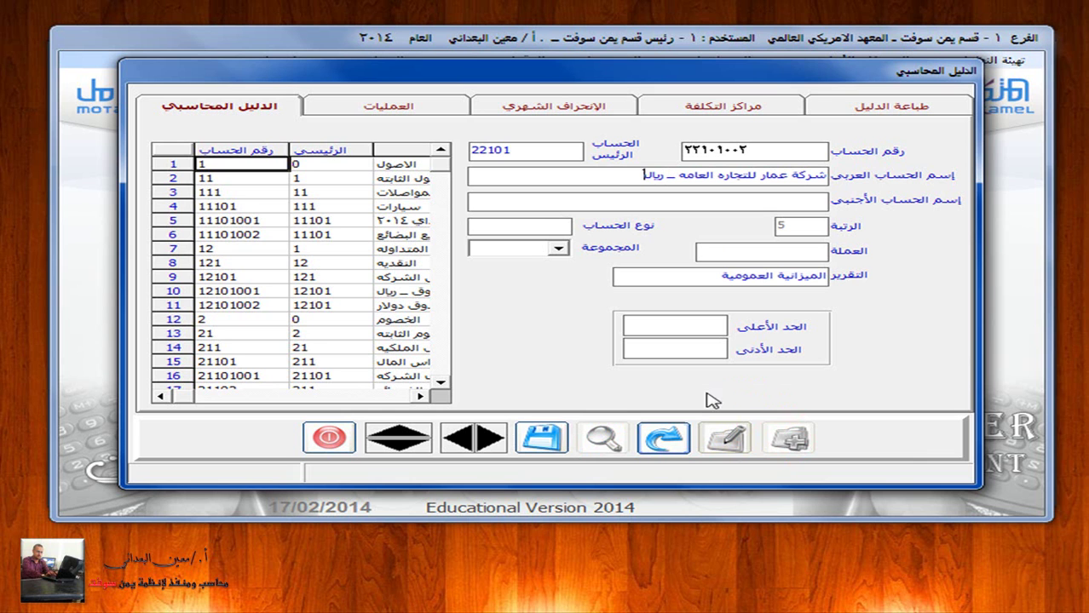
Step: Set the شركة عمار للتجاره العامه account's type to sub (فرعي) and its currency to YR, and save it
{"action": "left_click", "coordinate": [535, 225]}
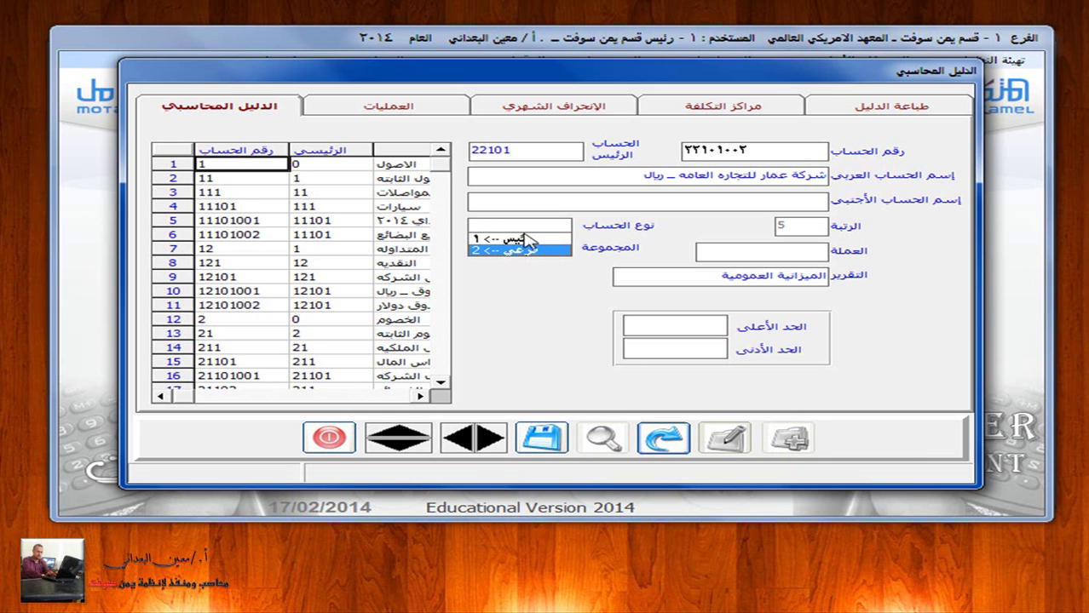
{"action": "left_click", "coordinate": [528, 249]}
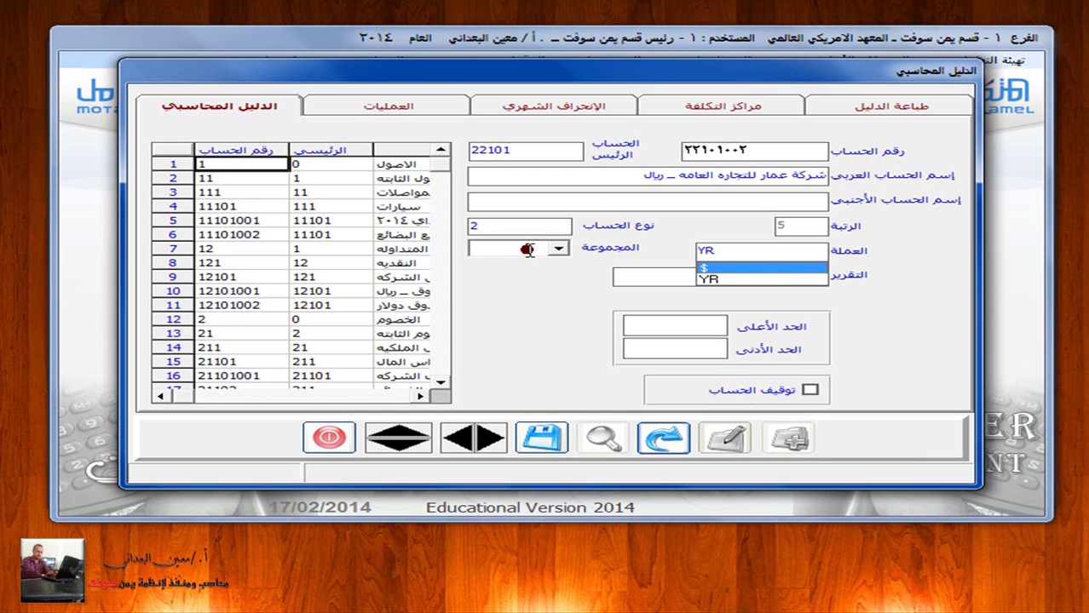
{"action": "left_click", "coordinate": [729, 279]}
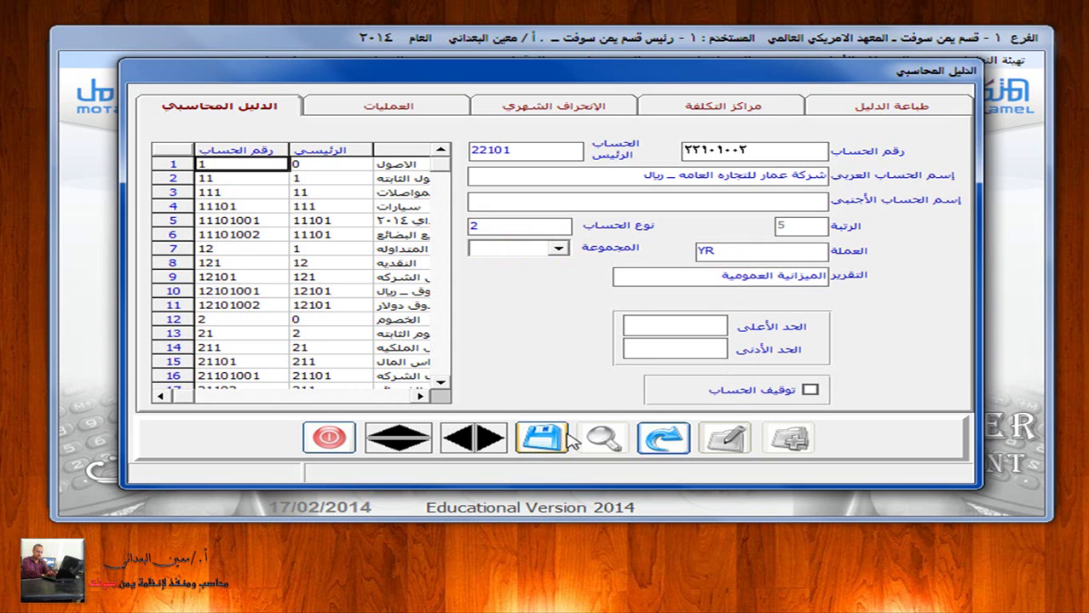
{"action": "left_click", "coordinate": [541, 437]}
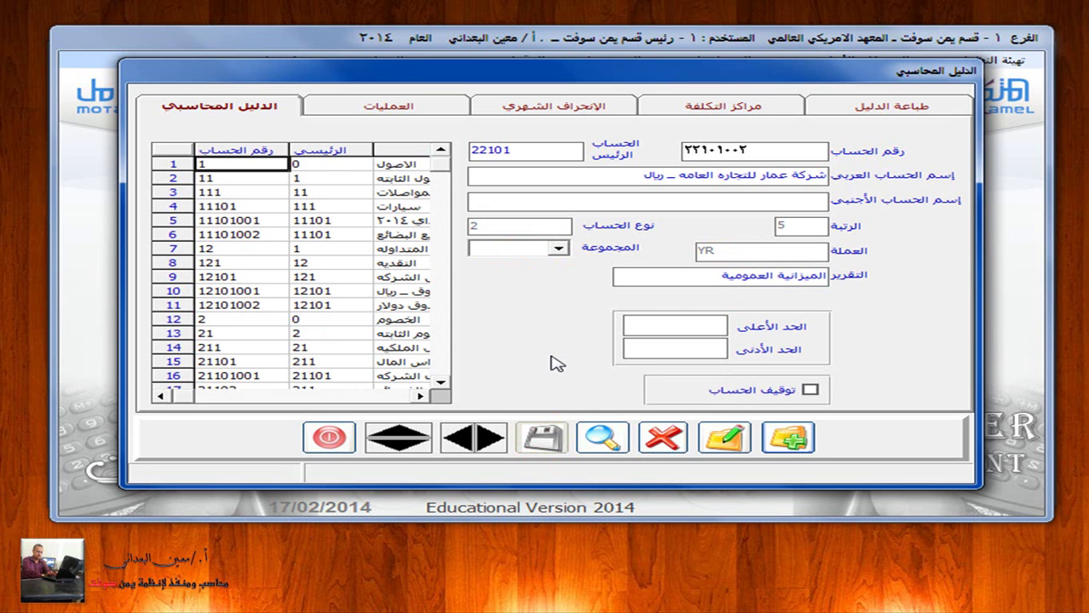
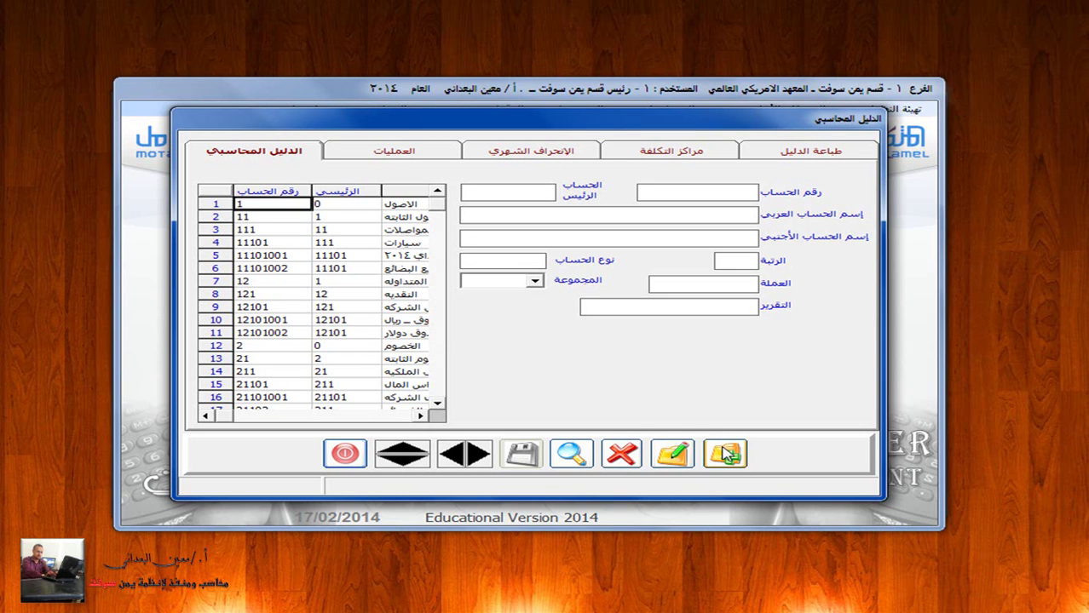
Step: Start a new account with number 4, parent account 0 and the Arabic name الايرادات
{"action": "left_click", "coordinate": [724, 454]}
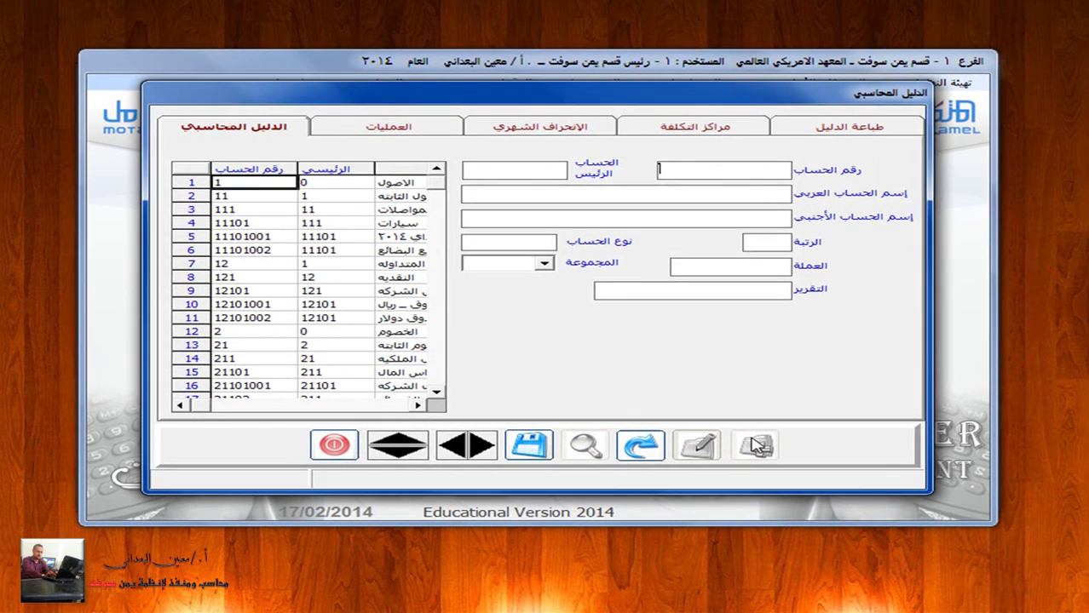
{"action": "type", "text": "٤"}
{"action": "key", "text": "Return"}
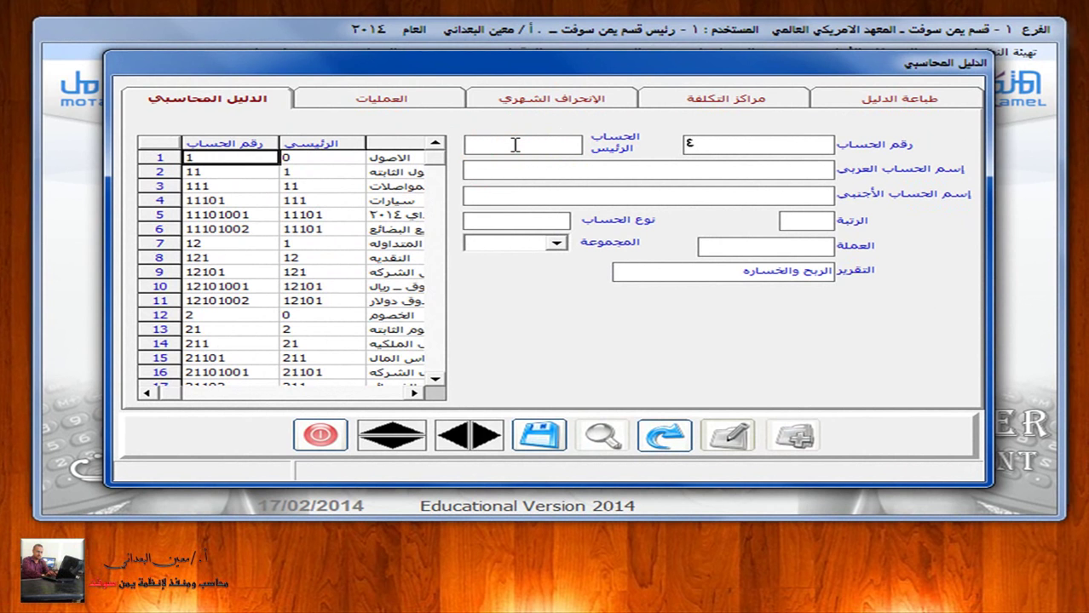
{"action": "type", "text": "0"}
{"action": "key", "text": "Return"}
{"action": "type", "text": "الايرادات"}
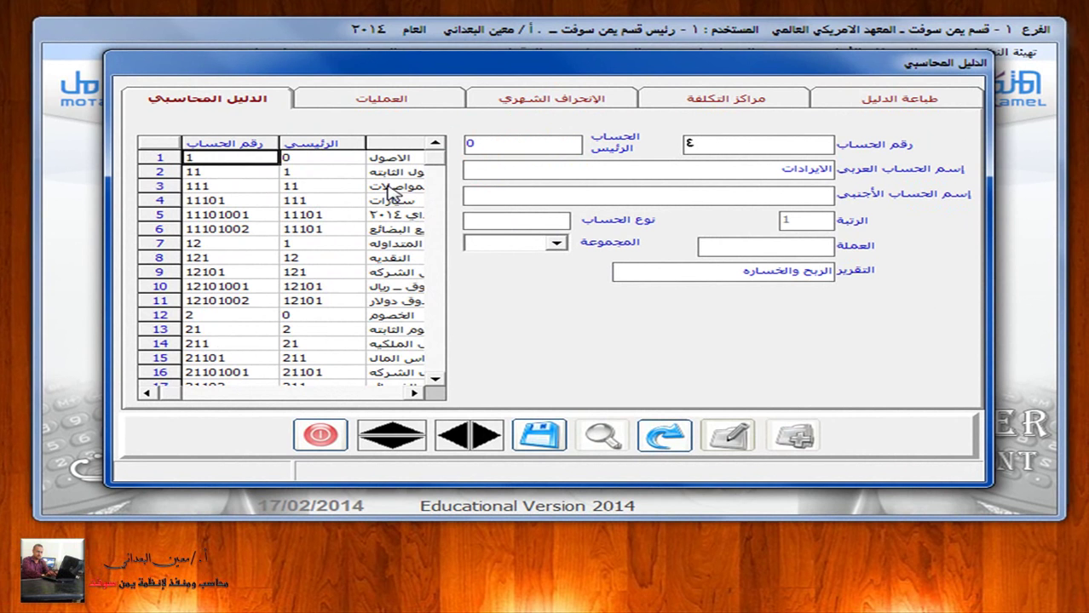
Step: Set the الايرادات account's type to main (رئيس) and its currency to YR, and save it
{"action": "left_click", "coordinate": [500, 220]}
{"action": "left_click", "coordinate": [503, 233]}
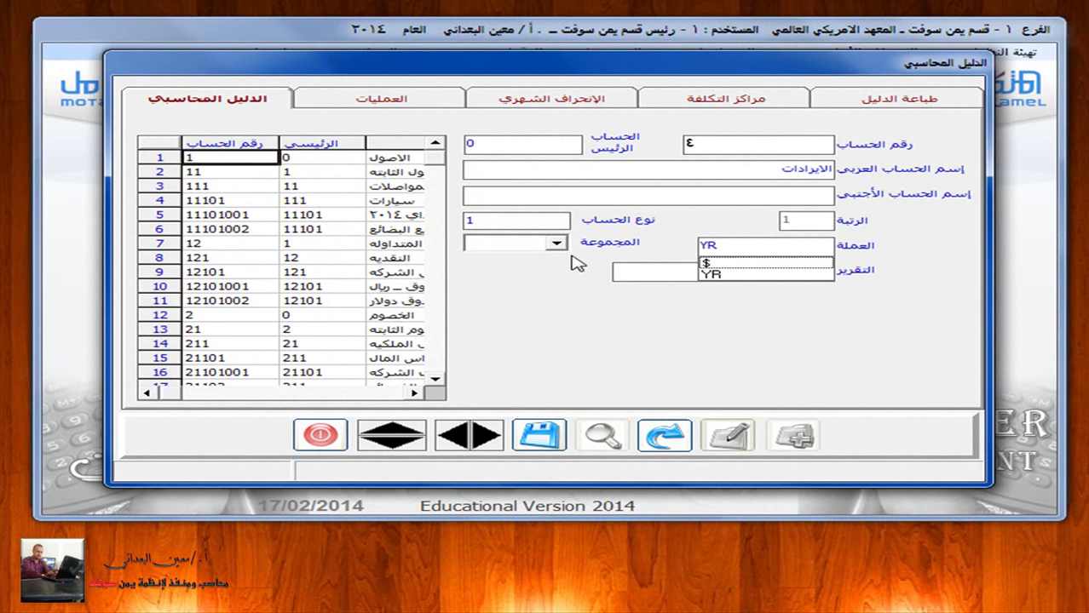
{"action": "left_click", "coordinate": [733, 274]}
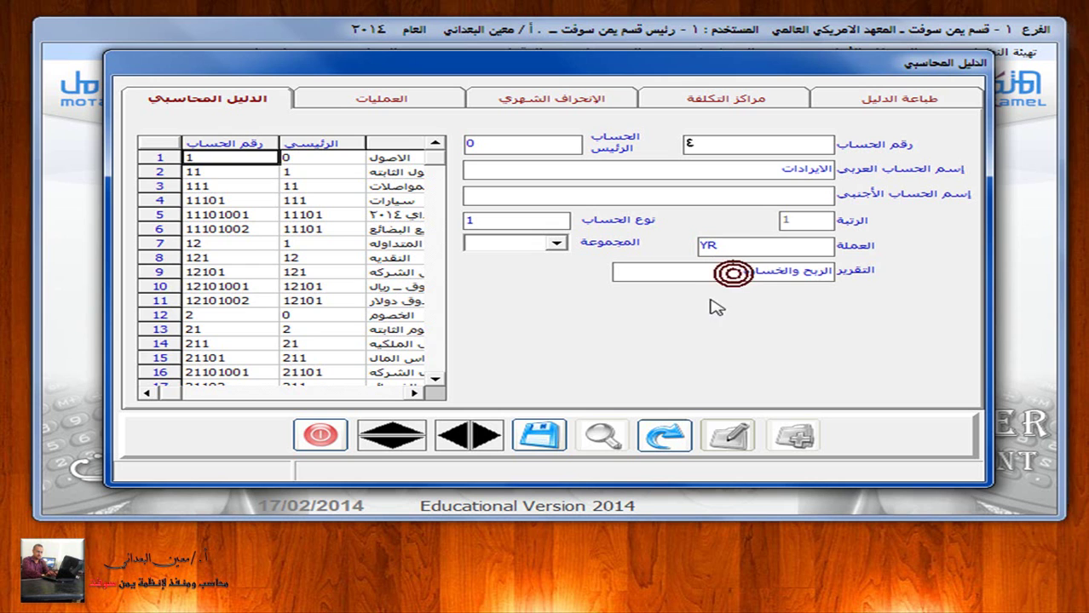
{"action": "left_click", "coordinate": [538, 434]}
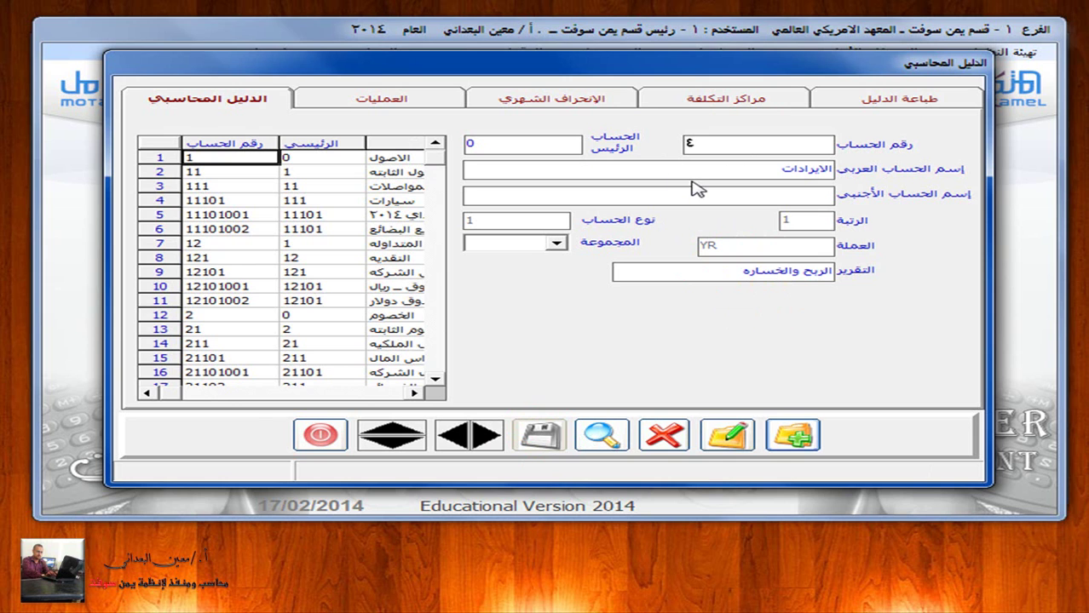
Step: Start a new account with number 41, parent account 4 and the Arabic name ايرادات النشاط الجاري والايرادات المتنوعه
{"action": "key", "text": "super+Tab"}
{"action": "key", "text": "super+Tab"}
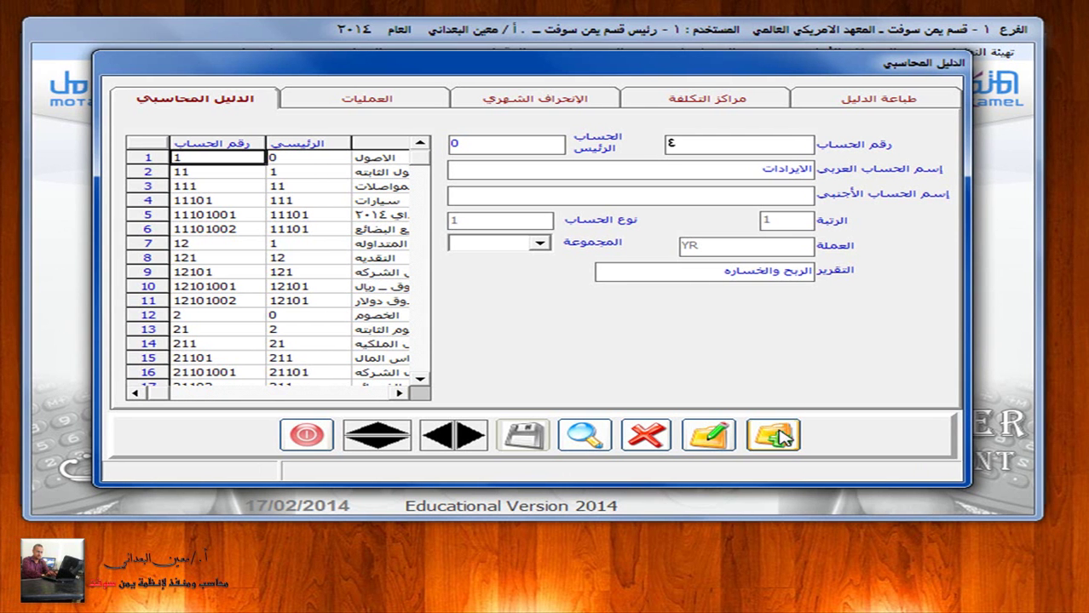
{"action": "left_click", "coordinate": [780, 435]}
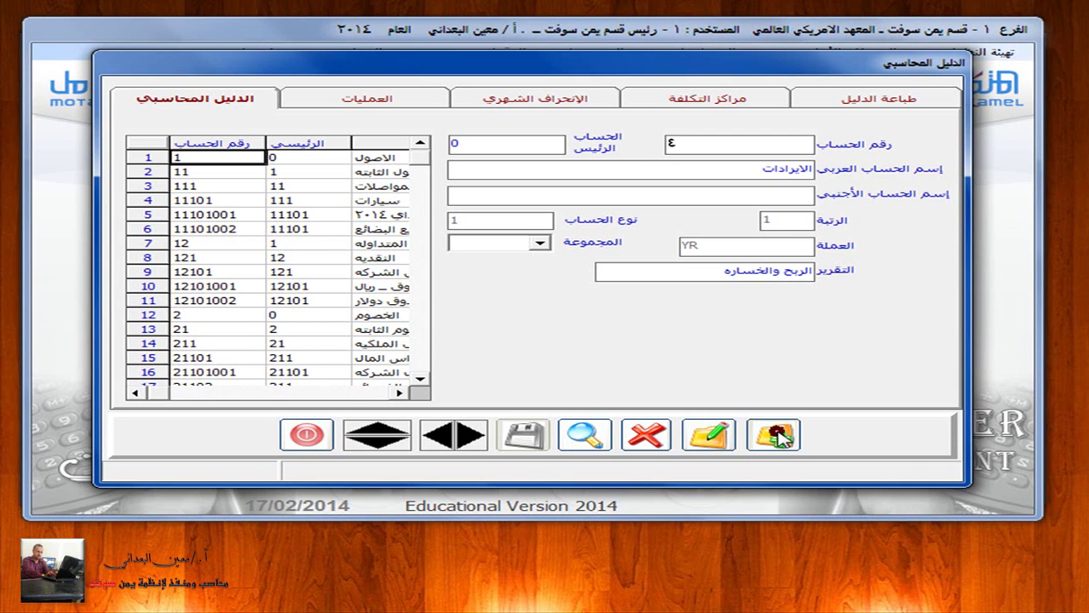
{"action": "type", "text": "41"}
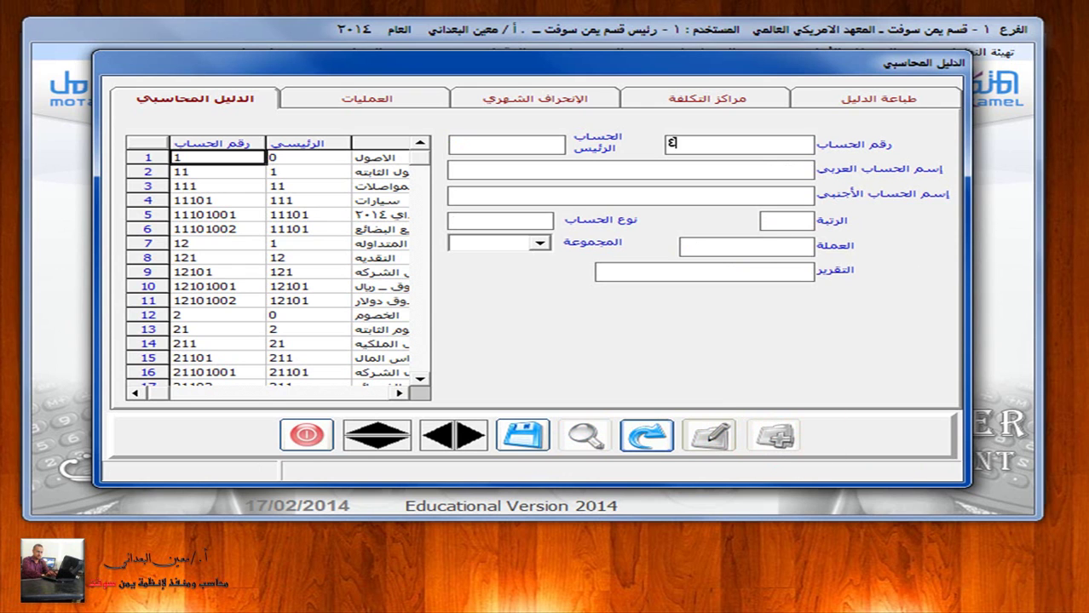
{"action": "key", "text": "Return"}
{"action": "type", "text": "4"}
{"action": "key", "text": "Return"}
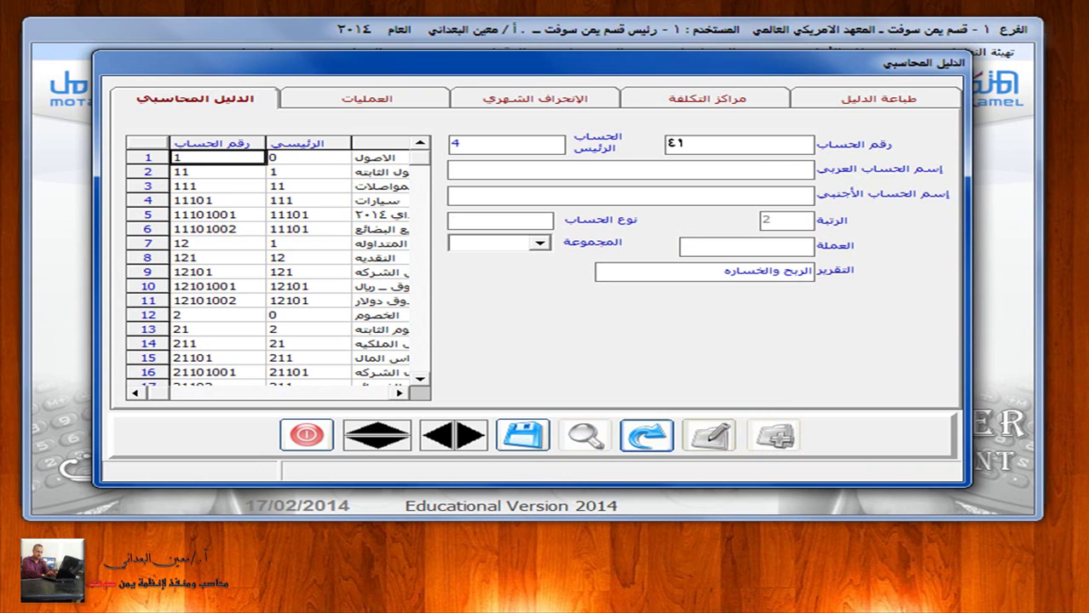
{"action": "type", "text": "ايرادات النشاط الجاري والايرادات المتنوعه"}
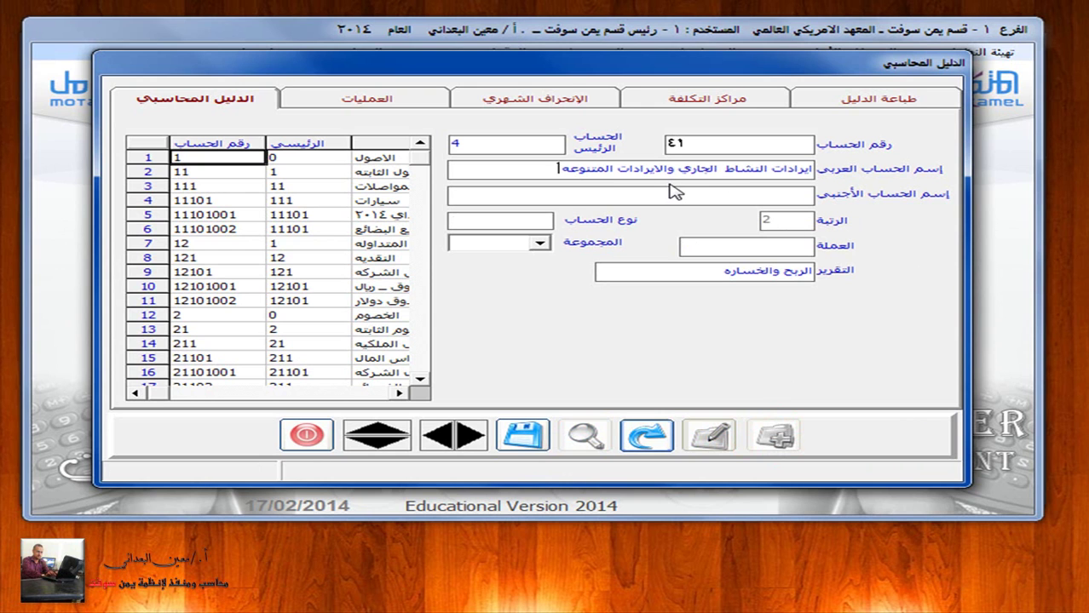
Step: Set the ايرادات النشاط الجاري والايرادات المتنوعه account's type to main (رئيس) and its currency to YR, and save it
{"action": "left_click", "coordinate": [521, 223]}
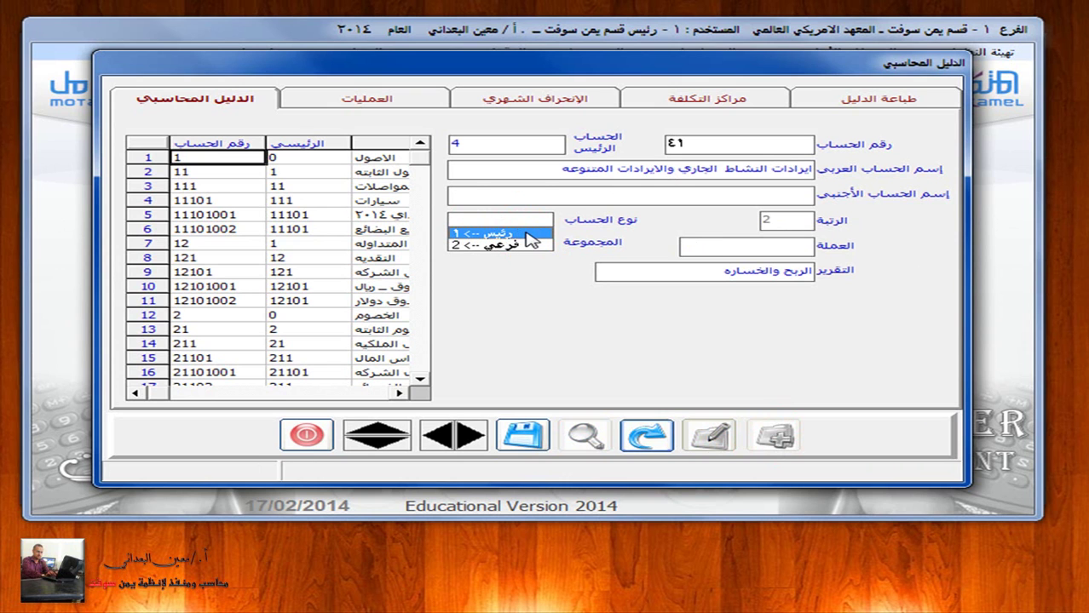
{"action": "left_click", "coordinate": [527, 234]}
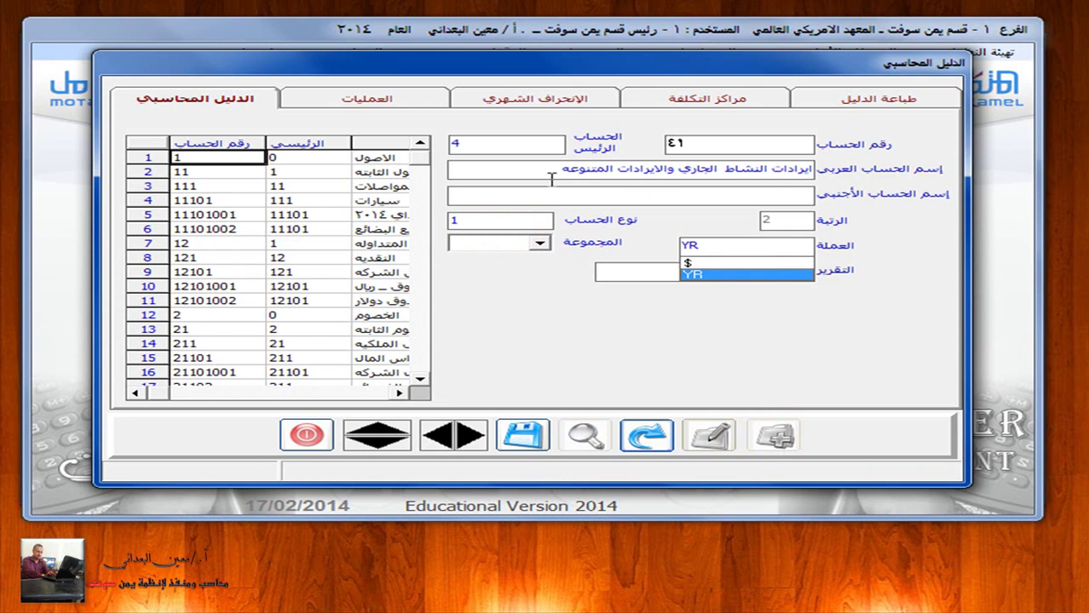
{"action": "left_click", "coordinate": [695, 276]}
{"action": "left_click", "coordinate": [518, 438]}
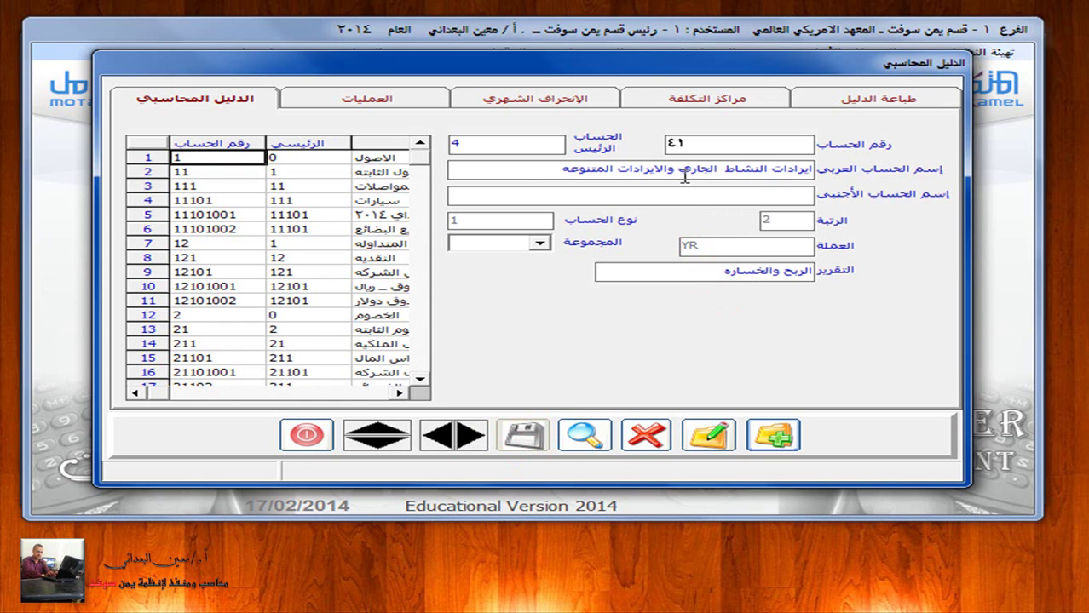
Step: Start a new account with number 411, parent account 41 and the Arabic name ايرادات النشاط الجاري
{"action": "key", "text": "super+Tab"}
{"action": "key", "text": "super+Tab"}
{"action": "key", "text": "super+Tab"}
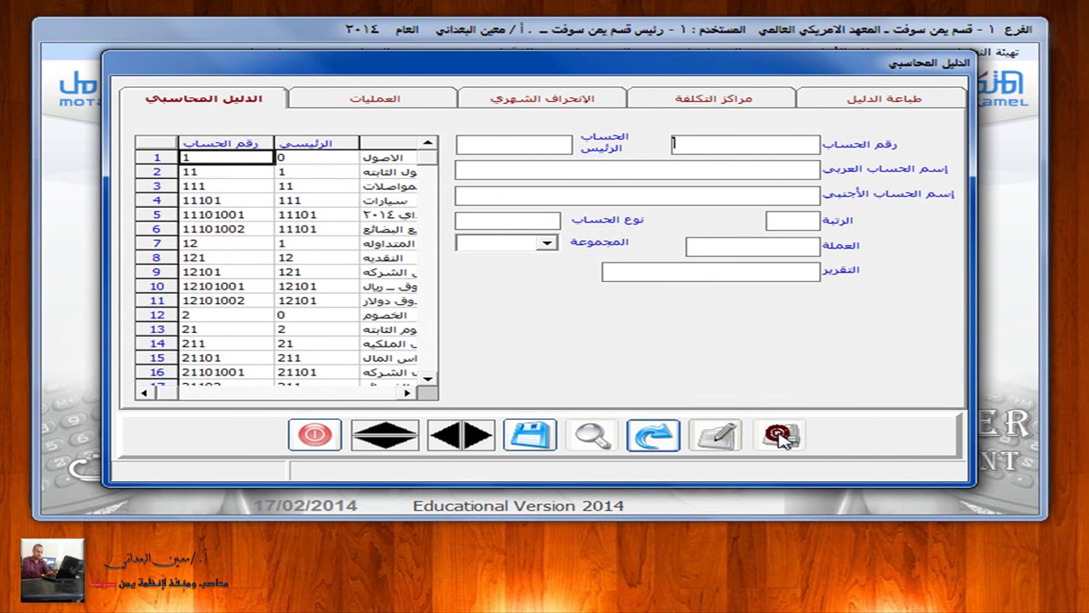
{"action": "left_click", "coordinate": [779, 437]}
{"action": "type", "text": "411"}
{"action": "key", "text": "Return"}
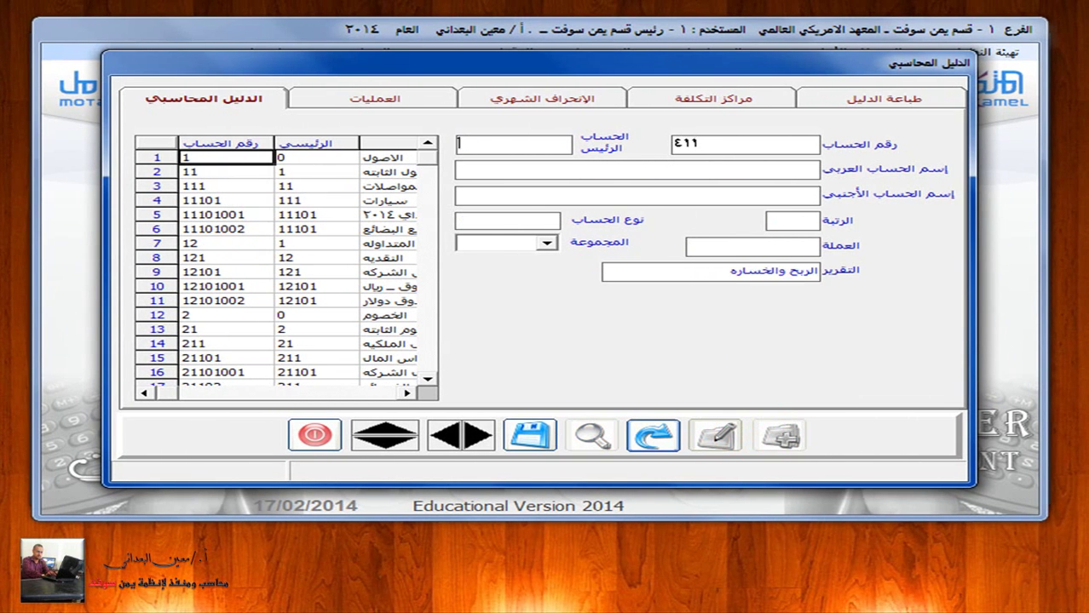
{"action": "type", "text": "41"}
{"action": "left_click", "coordinate": [768, 170]}
{"action": "type", "text": "ايرادات النشاط الجاري"}
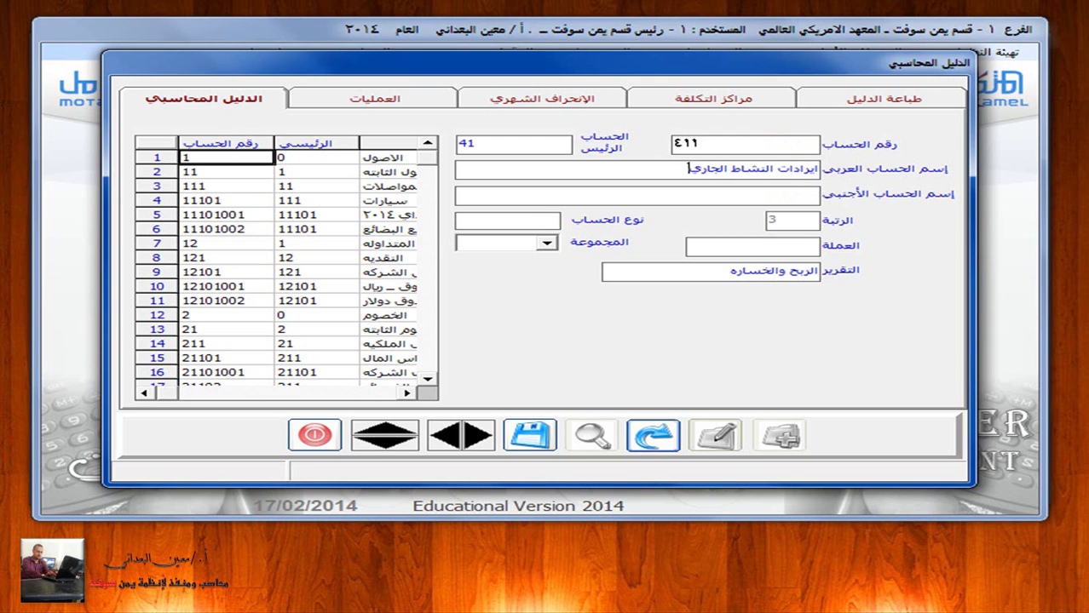
Step: Set the ايرادات النشاط الجاري account's type to main (رئيس) and its currency to YR, and save it
{"action": "left_click", "coordinate": [497, 223]}
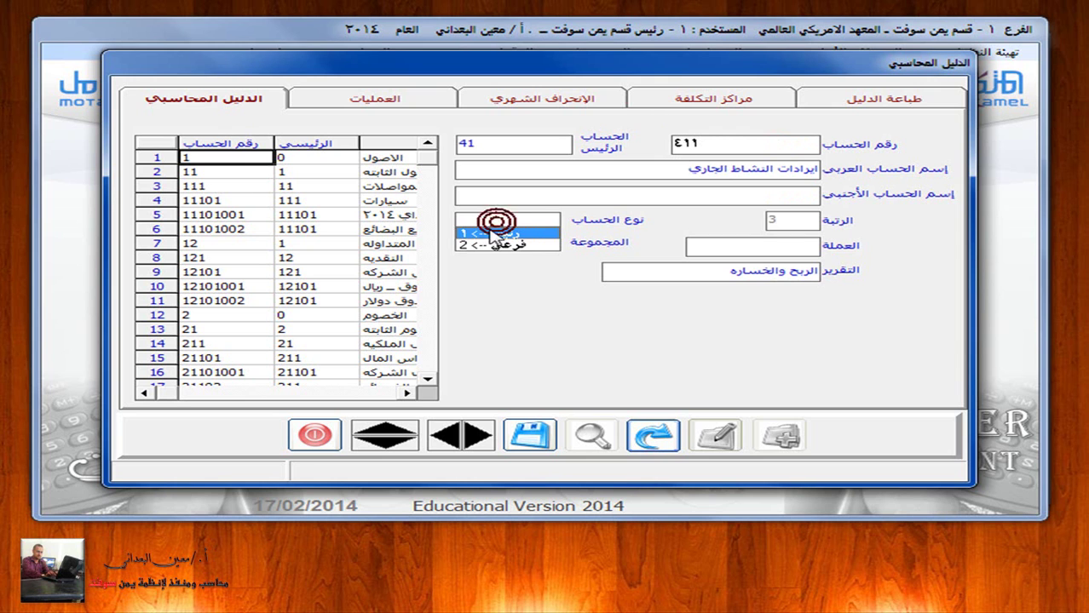
{"action": "left_click", "coordinate": [489, 234]}
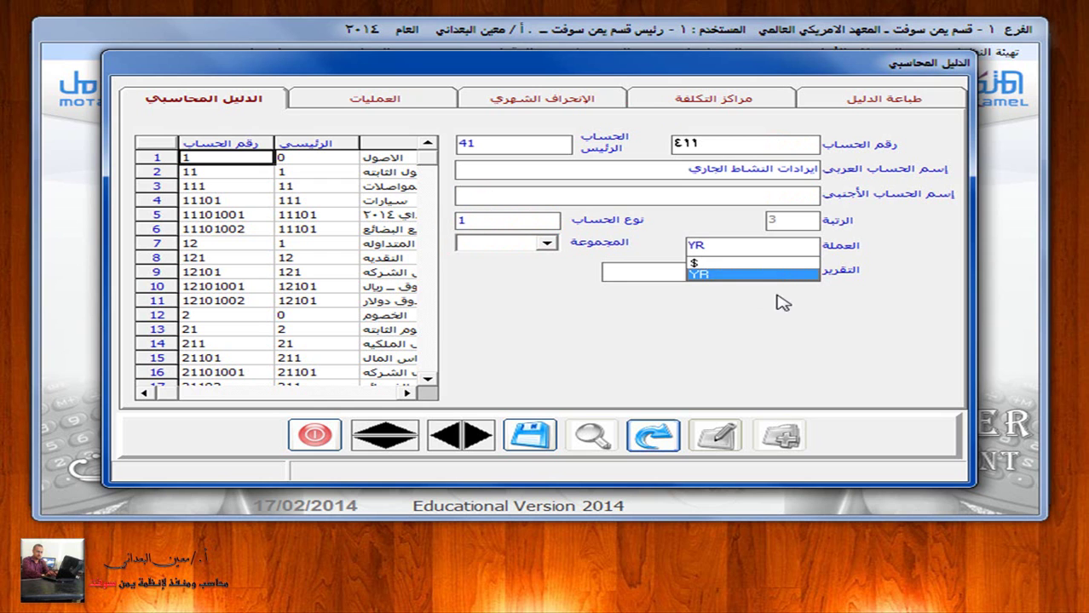
{"action": "left_click", "coordinate": [731, 274]}
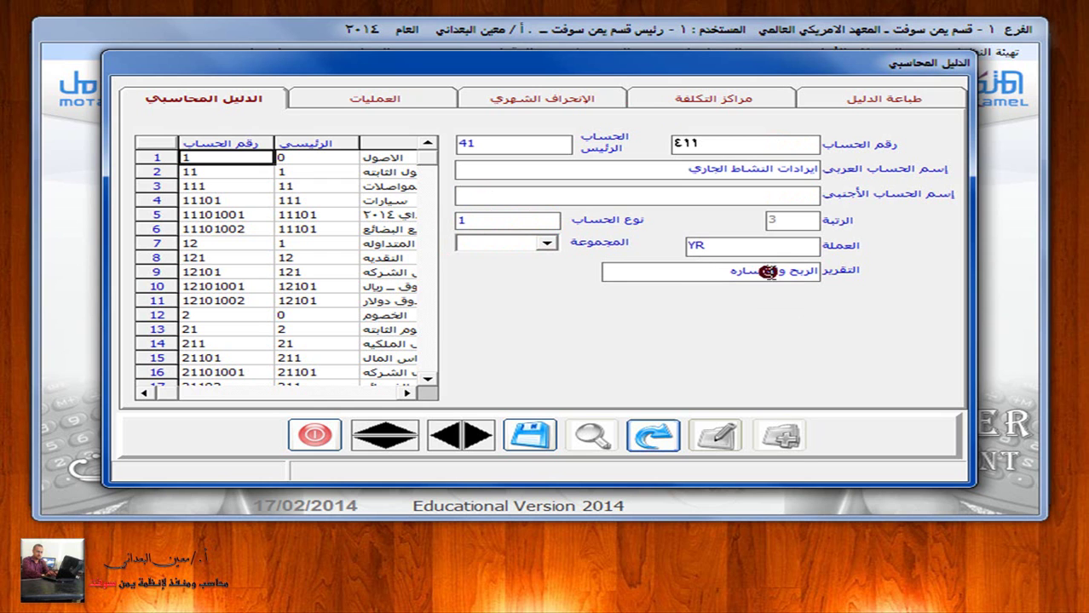
{"action": "left_click", "coordinate": [528, 436]}
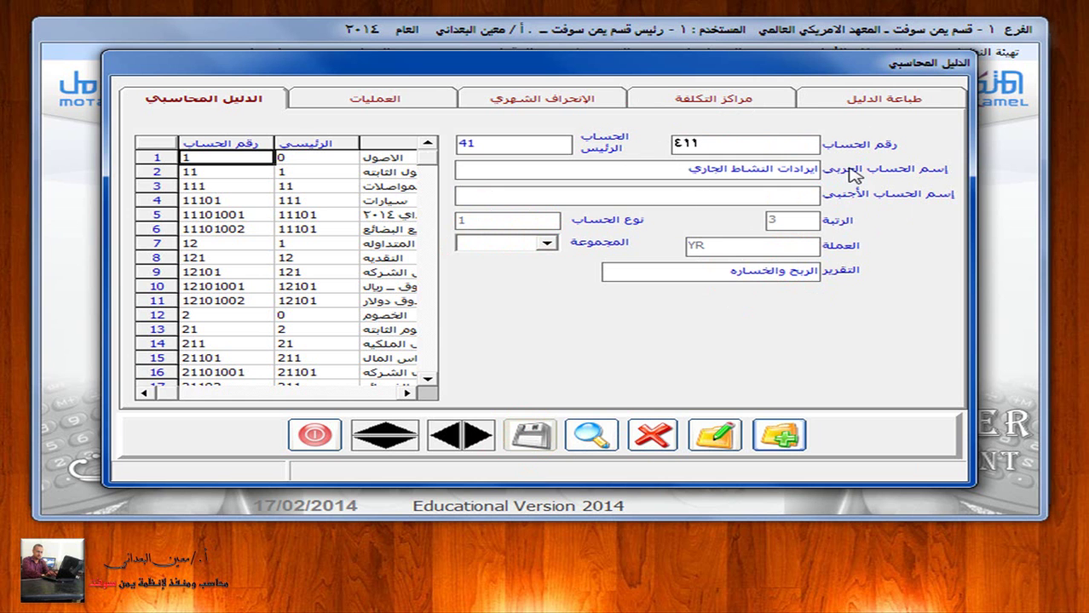
Step: Start a new account with number 41101, parent account 411 and the Arabic name ايردات المبيعات
{"action": "key", "text": "super+Tab"}
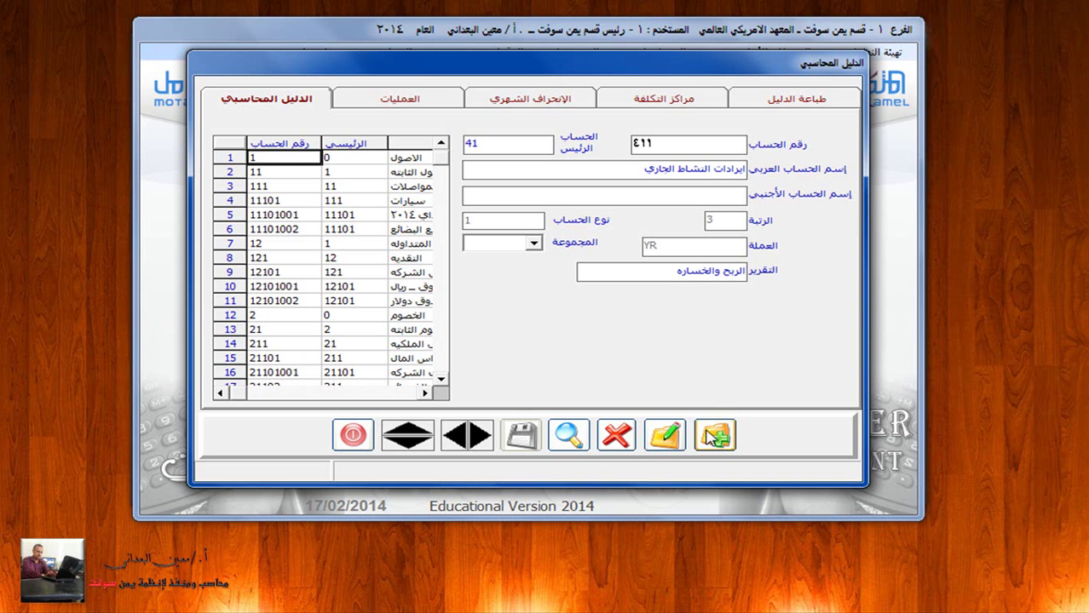
{"action": "left_click", "coordinate": [712, 436]}
{"action": "type", "text": "41101"}
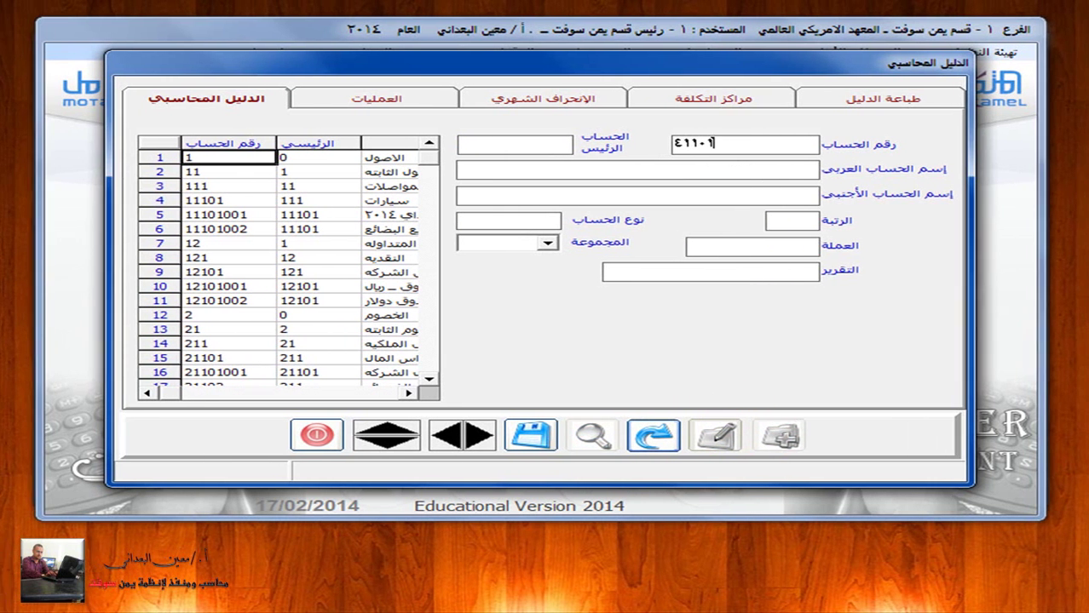
{"action": "key", "text": "Return"}
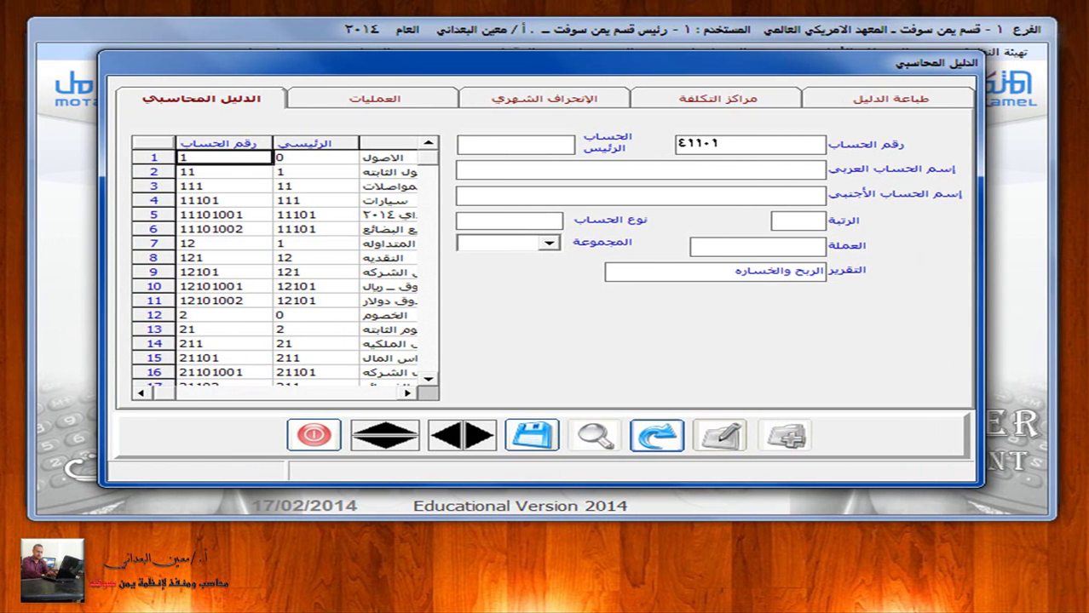
{"action": "type", "text": "411"}
{"action": "key", "text": "Return"}
{"action": "type", "text": "ايردات المبيعات"}
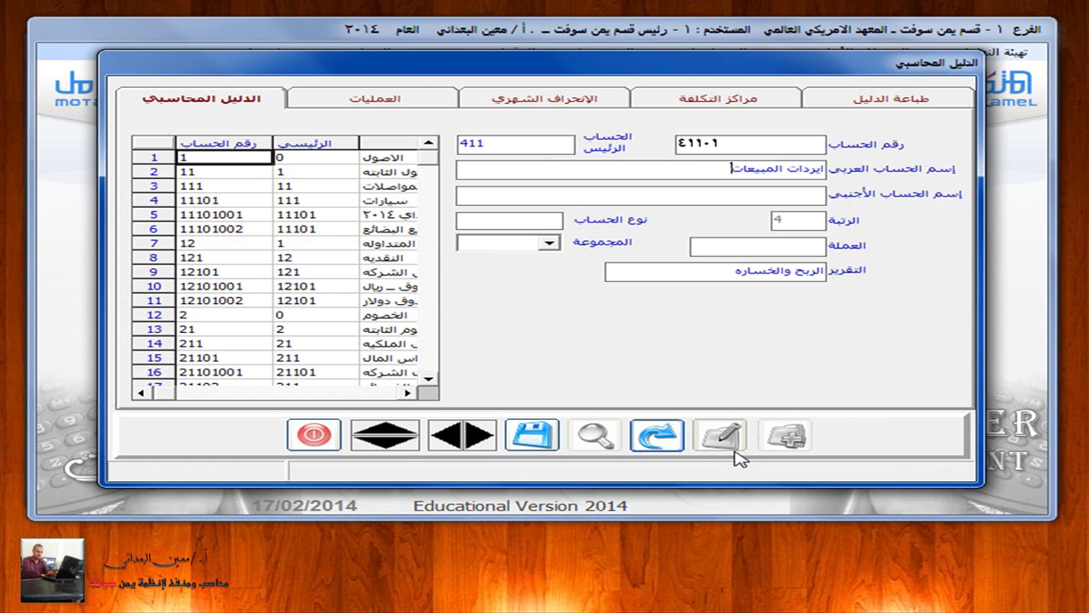
Step: Set the ايردات المبيعات account's type to main (رئيس) and its currency to YR, and save it
{"action": "left_click", "coordinate": [527, 215]}
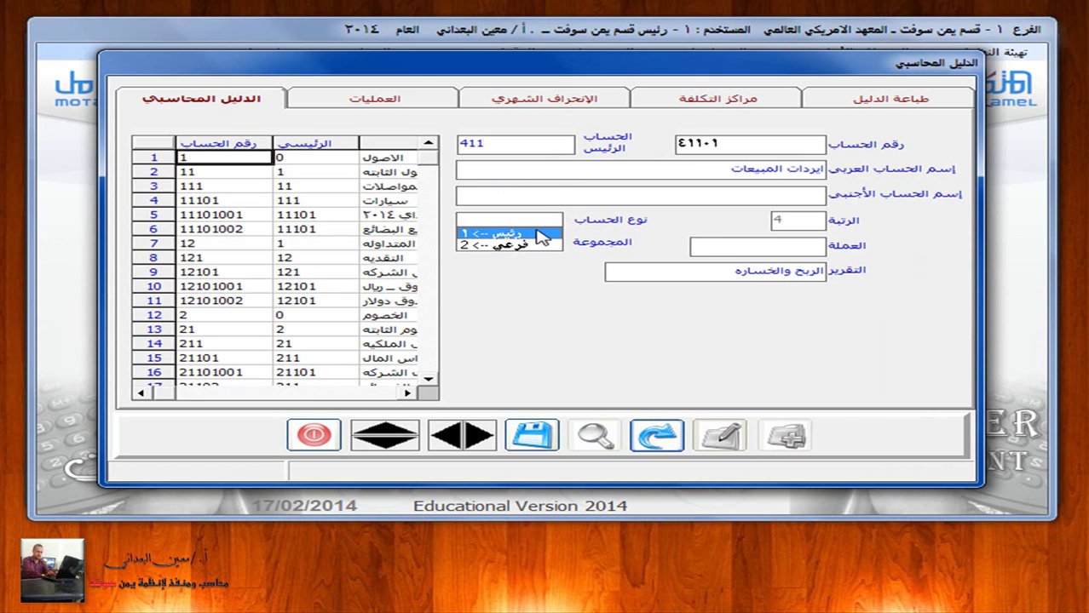
{"action": "left_click", "coordinate": [523, 233]}
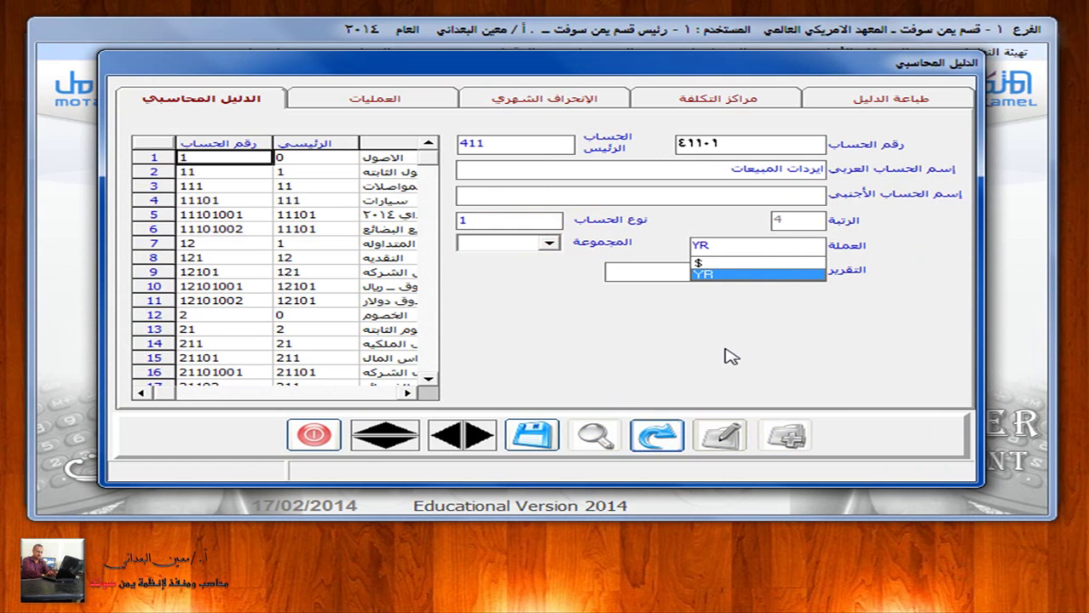
{"action": "left_click", "coordinate": [743, 273]}
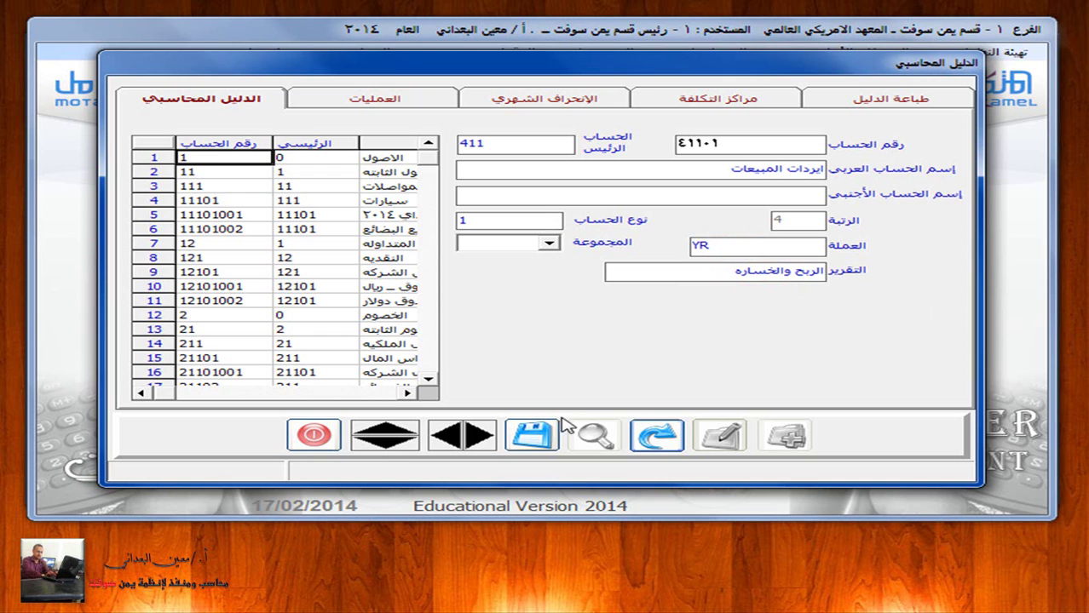
{"action": "left_click", "coordinate": [532, 434]}
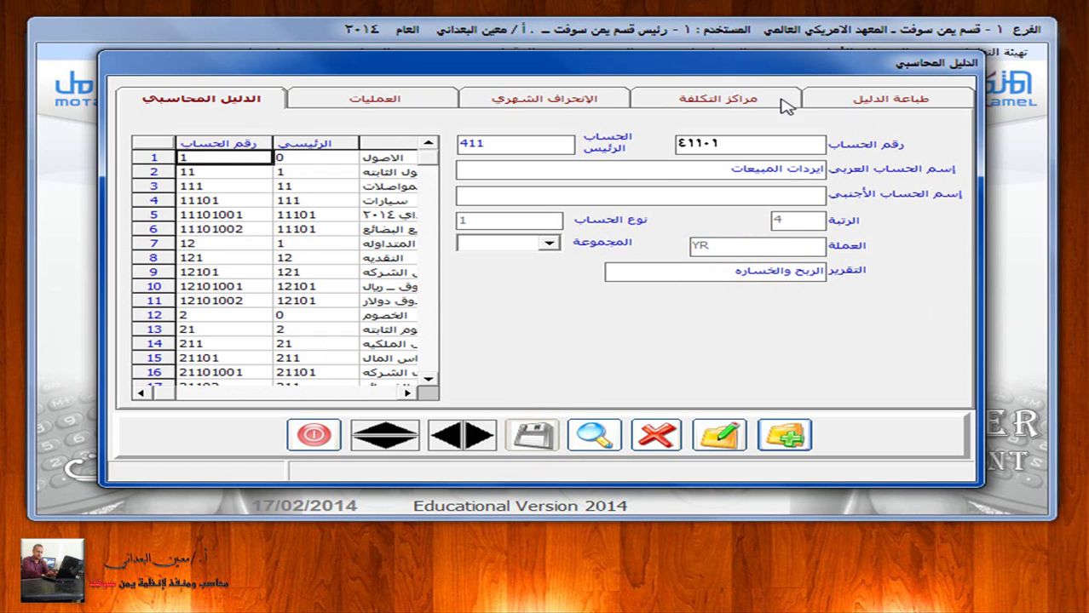
Step: Start a new account with number 41101001, parent account 41101 and the Arabic name ايردات المبيعات ـ ريال
{"action": "key", "text": "super+Tab"}
{"action": "key", "text": "super+Tab"}
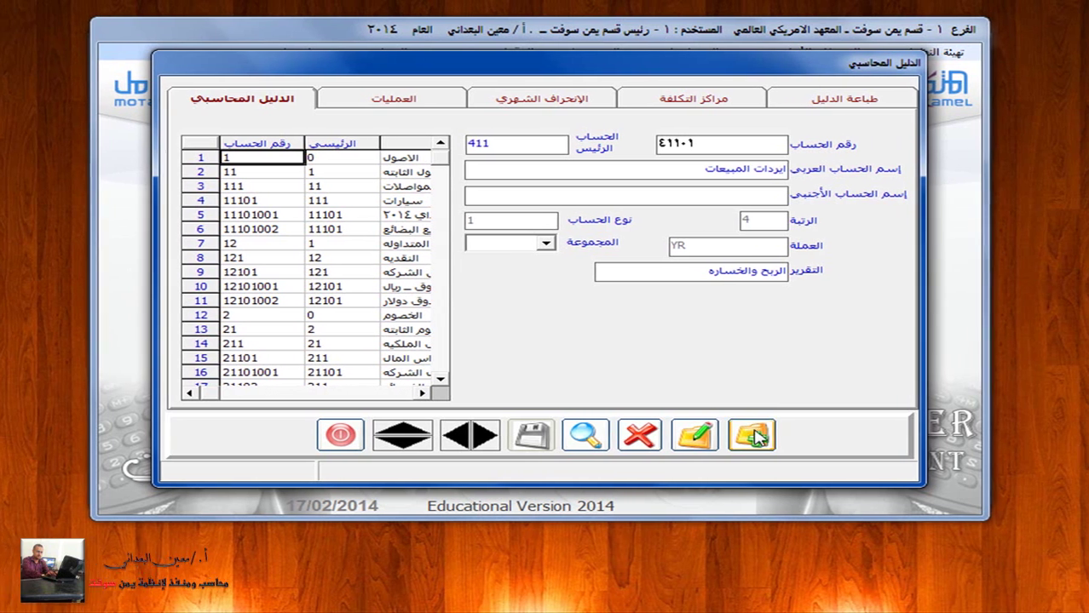
{"action": "left_click", "coordinate": [794, 434]}
{"action": "type", "text": "٤١١"}
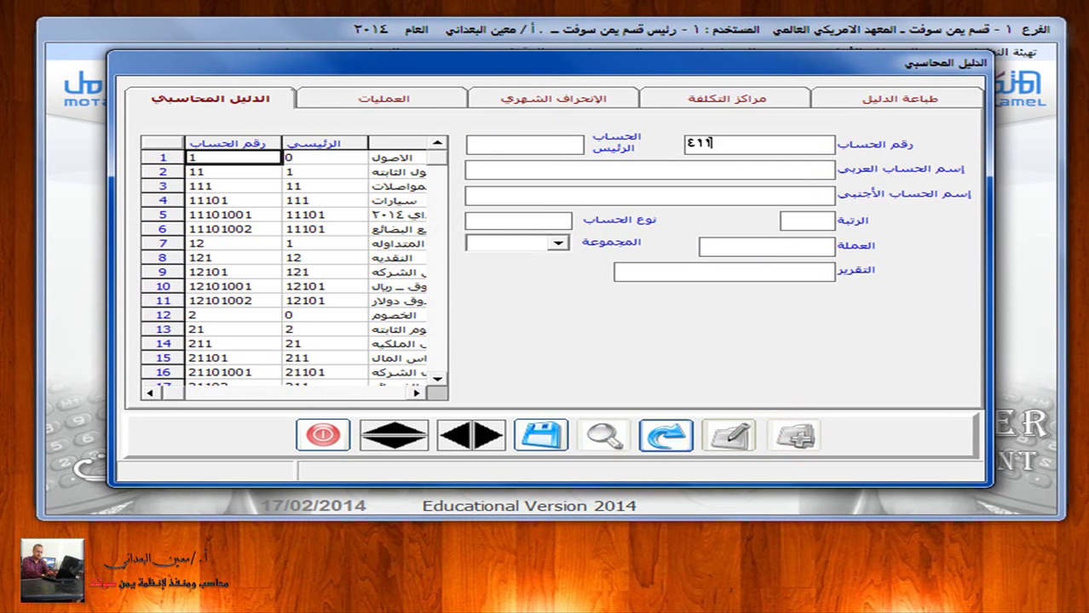
{"action": "type", "text": "٠١٠٠١"}
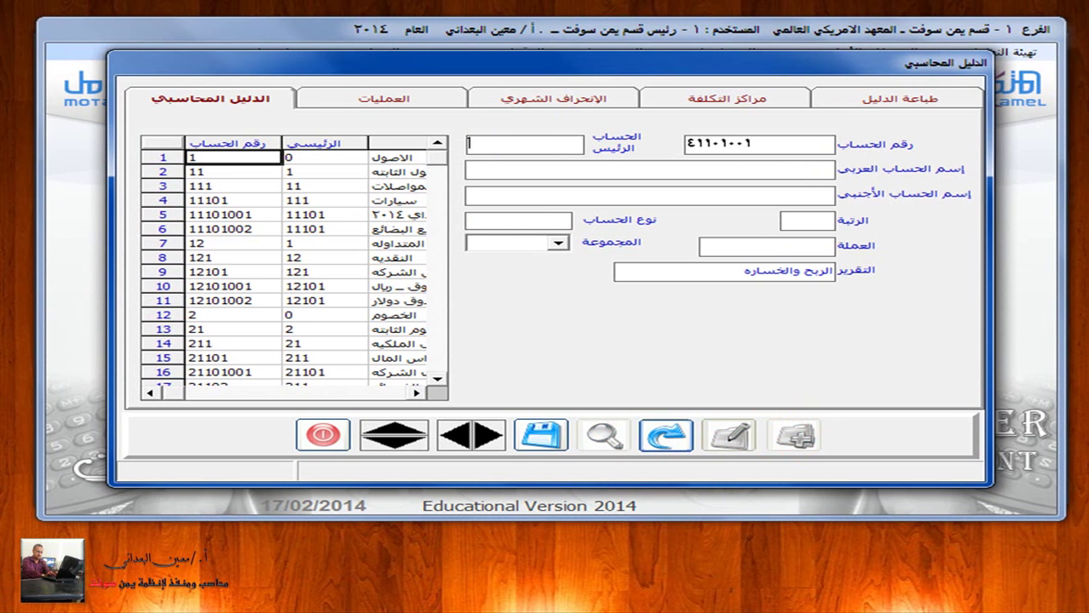
{"action": "type", "text": "41101"}
{"action": "key", "text": "Return"}
{"action": "type", "text": "ايرادات المب"}
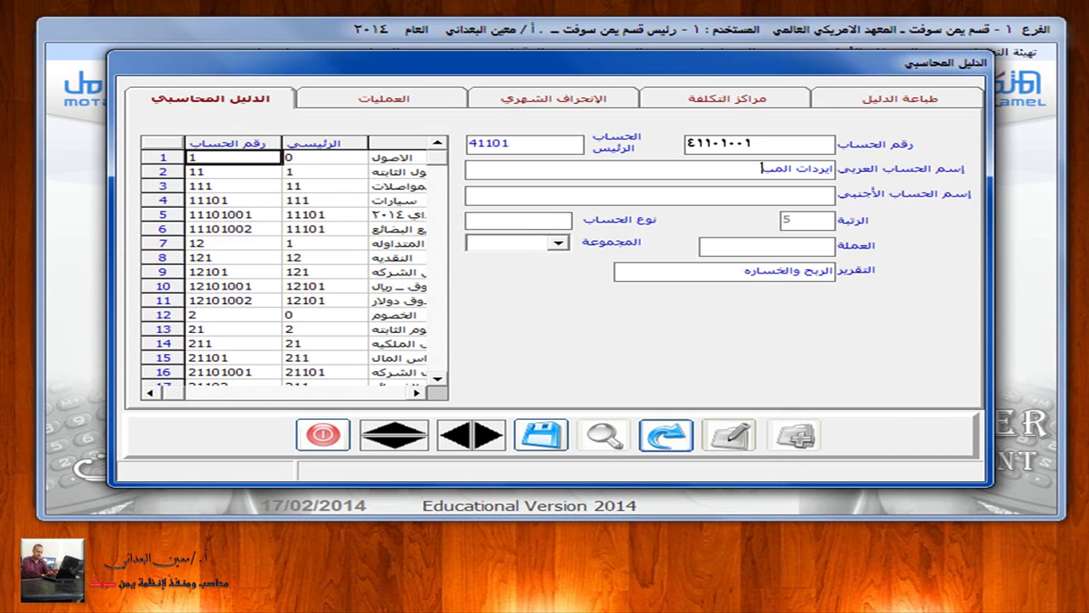
{"action": "type", "text": "يعات ـ ريال"}
Step: Set the ايردات المبيعات ـ ريال account's type to sub (فرعي) and its currency to YR, and save it
{"action": "left_click", "coordinate": [539, 223]}
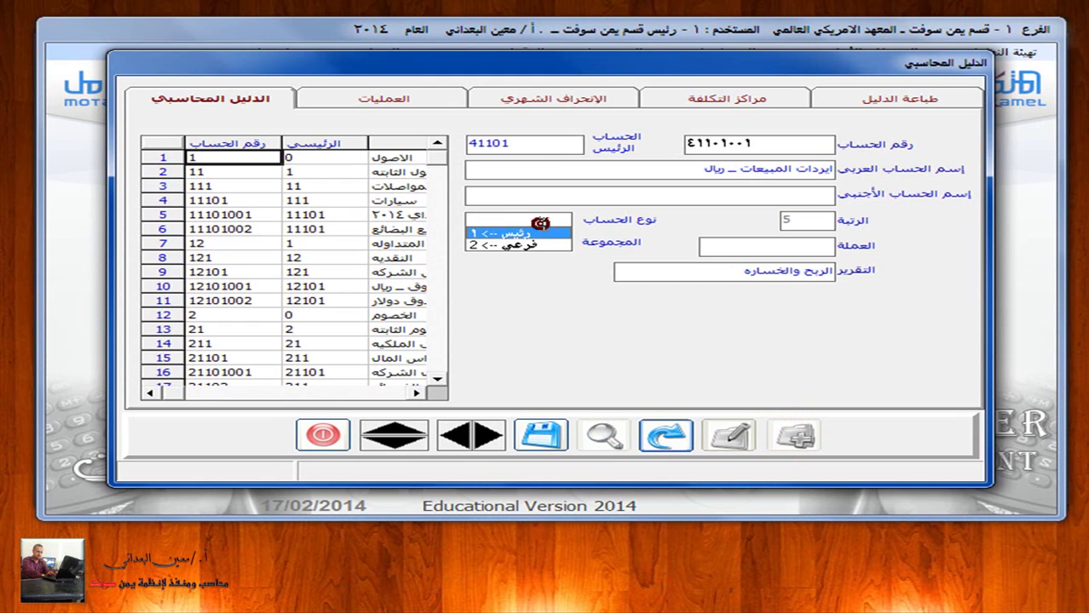
{"action": "left_click", "coordinate": [546, 247]}
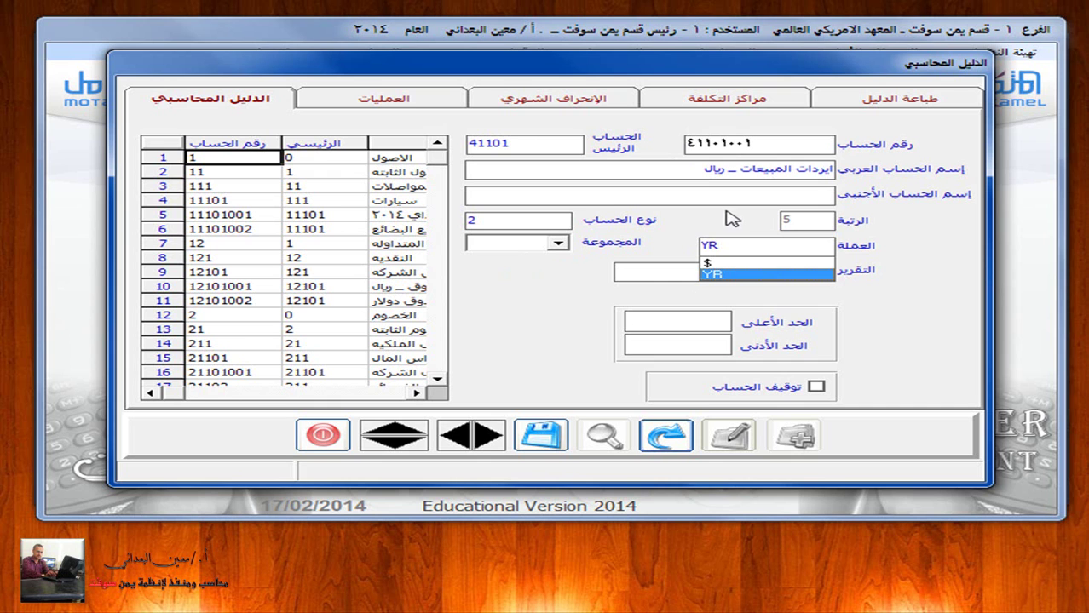
{"action": "left_click", "coordinate": [713, 275]}
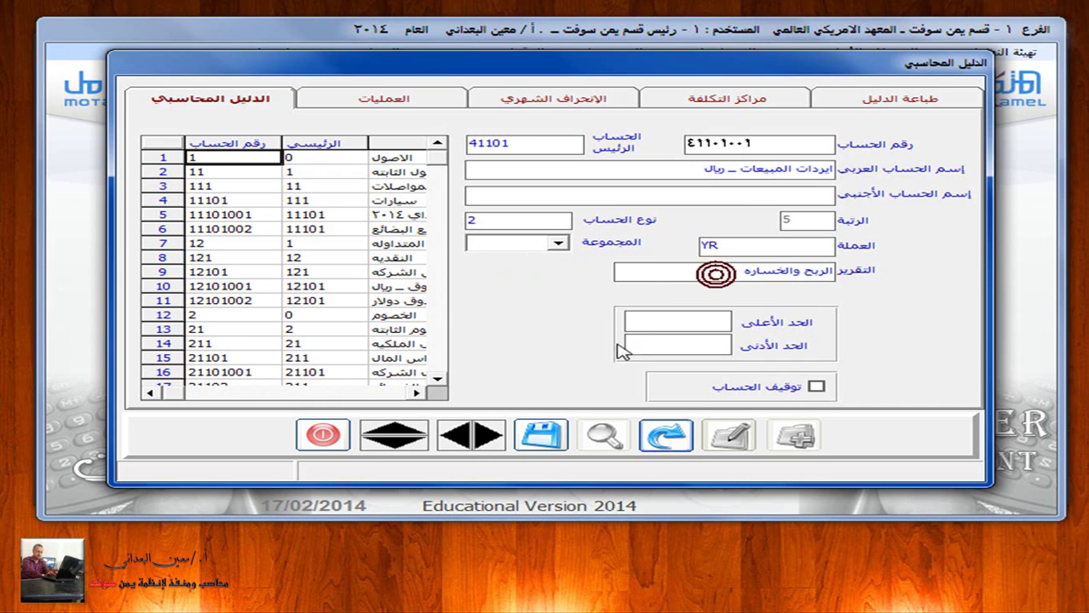
{"action": "left_click", "coordinate": [540, 434]}
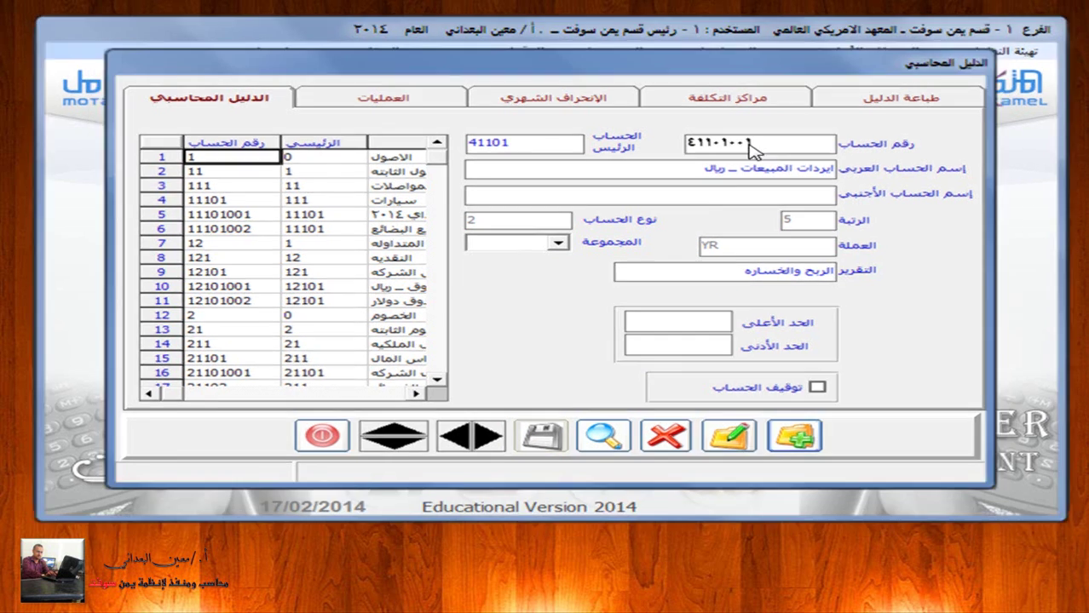
Step: Start a new account numbered 41101002 under main account 41101
{"action": "key", "text": "super+Tab"}
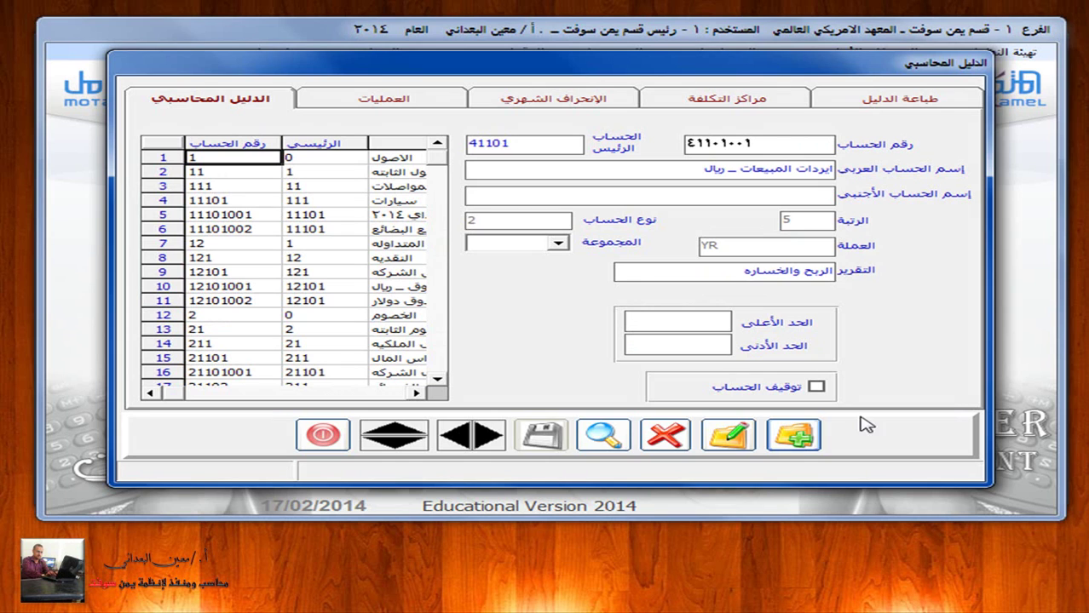
{"action": "left_click", "coordinate": [801, 439]}
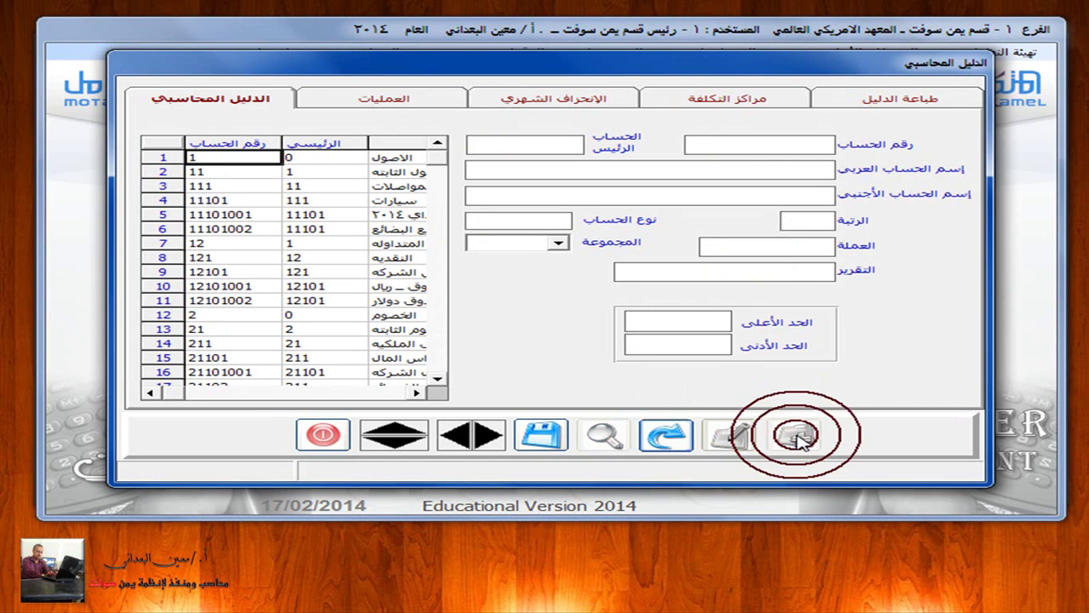
{"action": "type", "text": "41101002"}
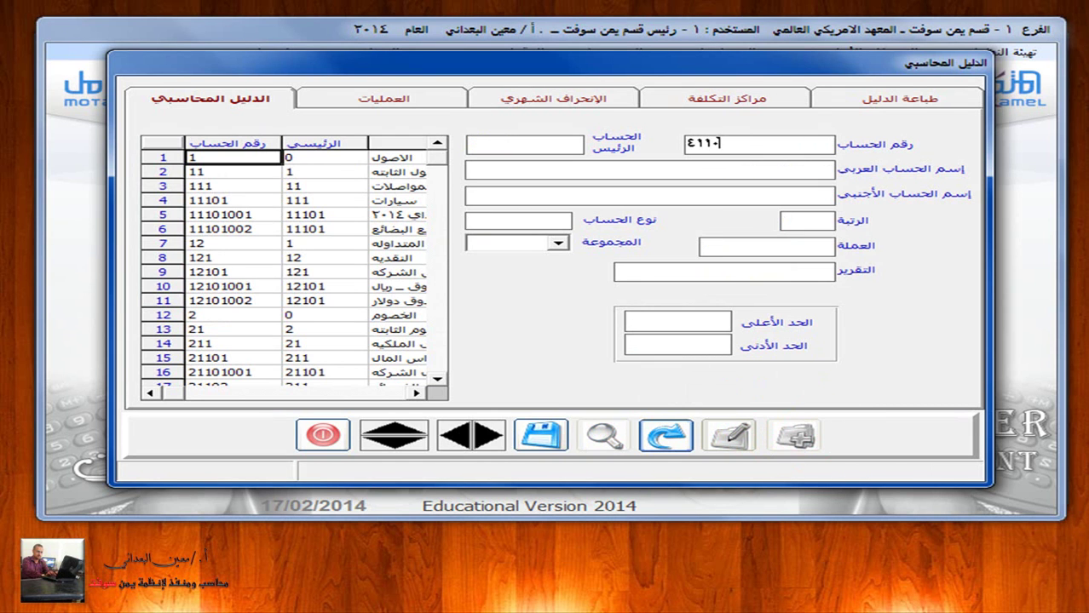
{"action": "key", "text": "Return"}
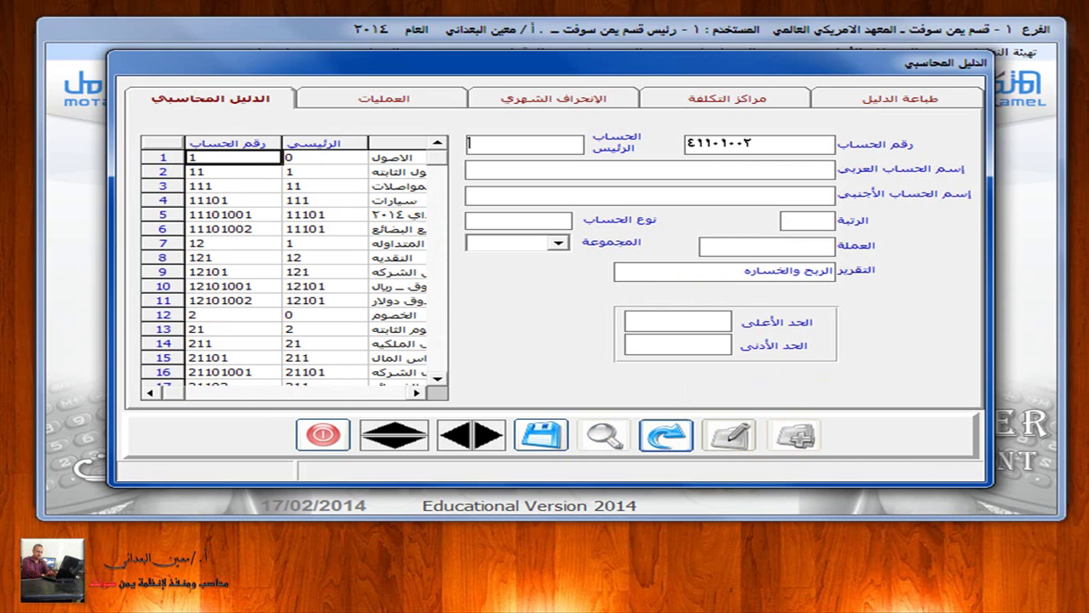
{"action": "type", "text": "41101"}
{"action": "key", "text": "Return"}
Step: Give account 41101002 the Arabic name "ايردات المبيعات ــ دولار", type 2 (فرعي) and currency $, and save it
{"action": "type", "text": "ايرادات المبيع"}
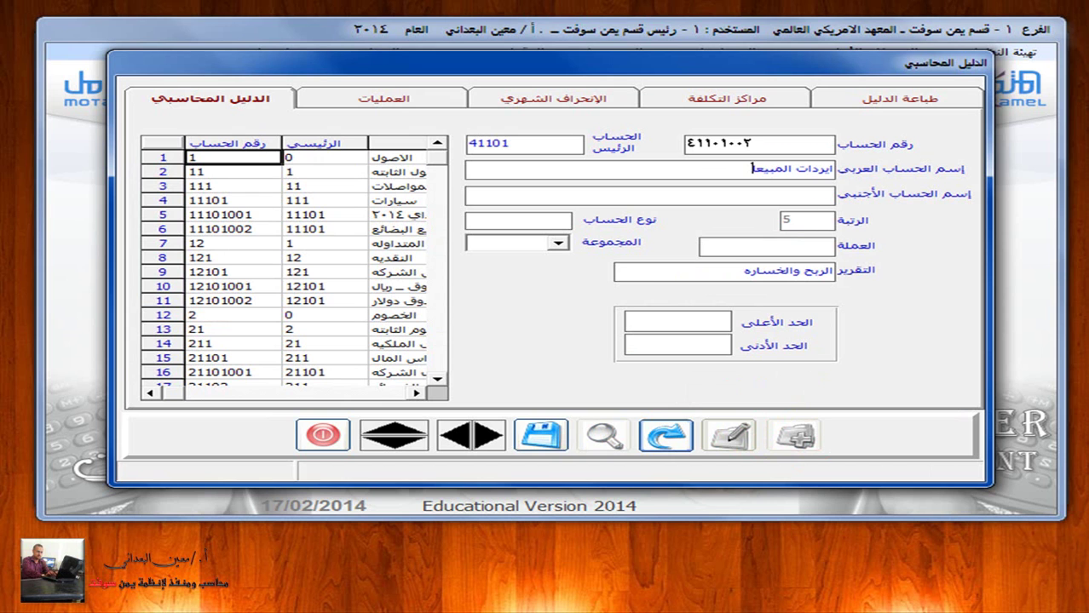
{"action": "type", "text": "ات ـ دولار"}
{"action": "left_click", "coordinate": [519, 220]}
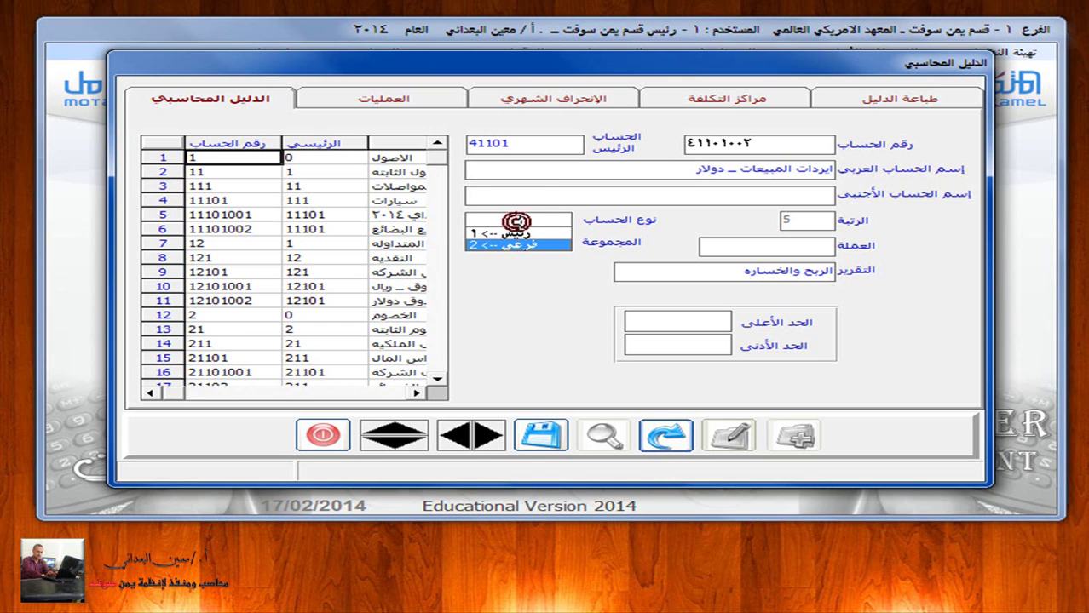
{"action": "left_click", "coordinate": [520, 246]}
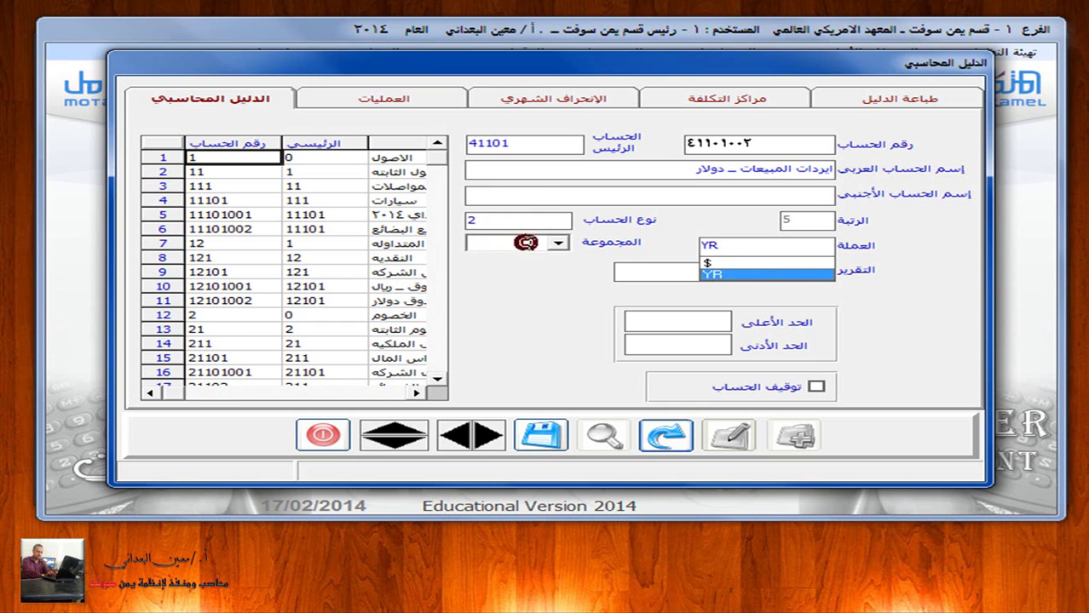
{"action": "left_click", "coordinate": [730, 261]}
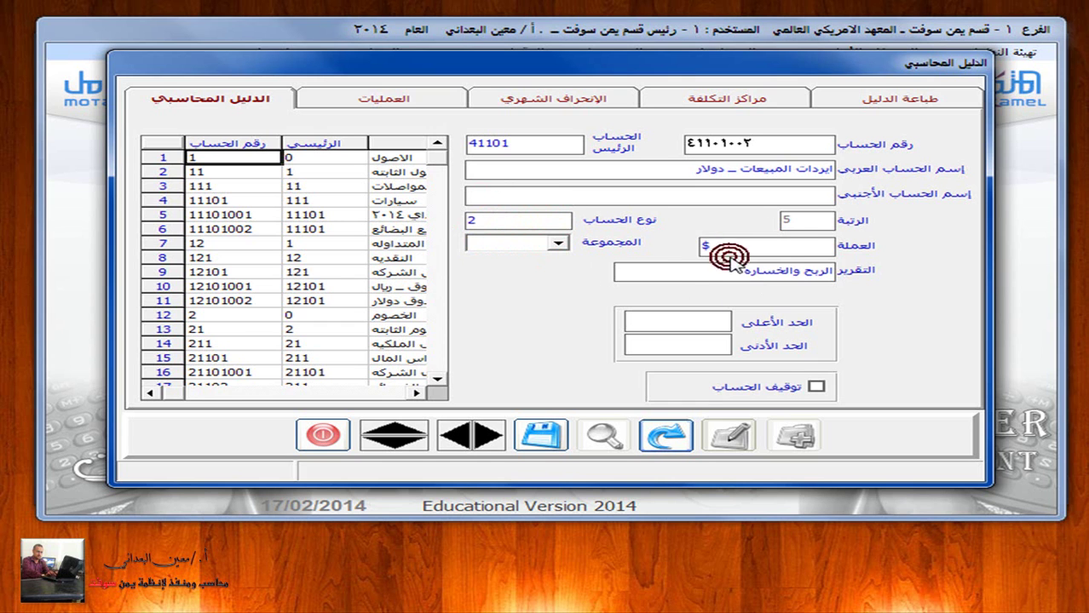
{"action": "left_click", "coordinate": [555, 437]}
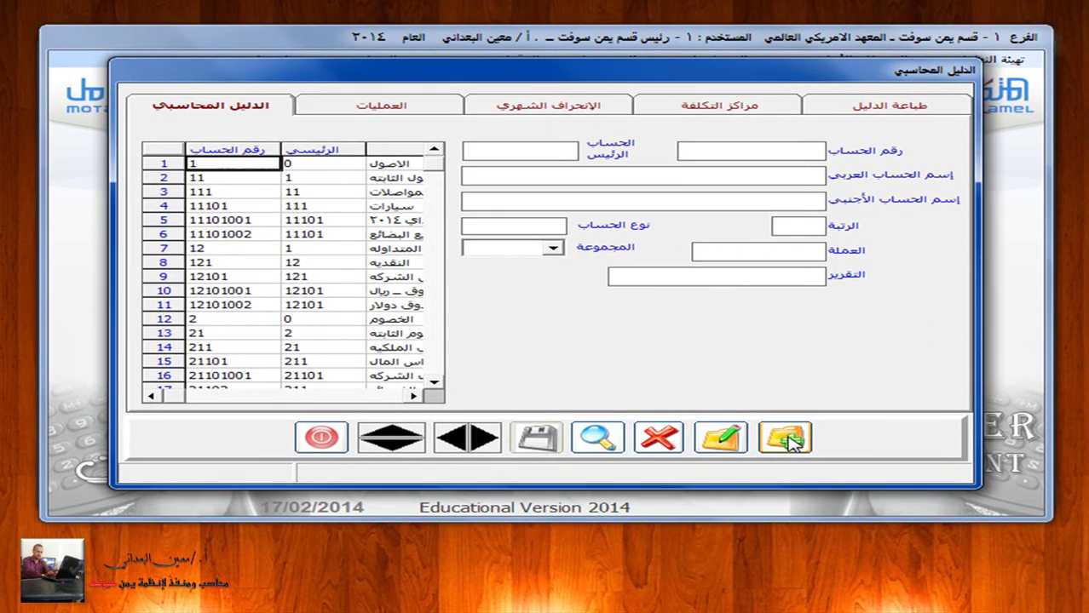
Step: Start a new account numbered 412 under main account 41
{"action": "left_click", "coordinate": [784, 438]}
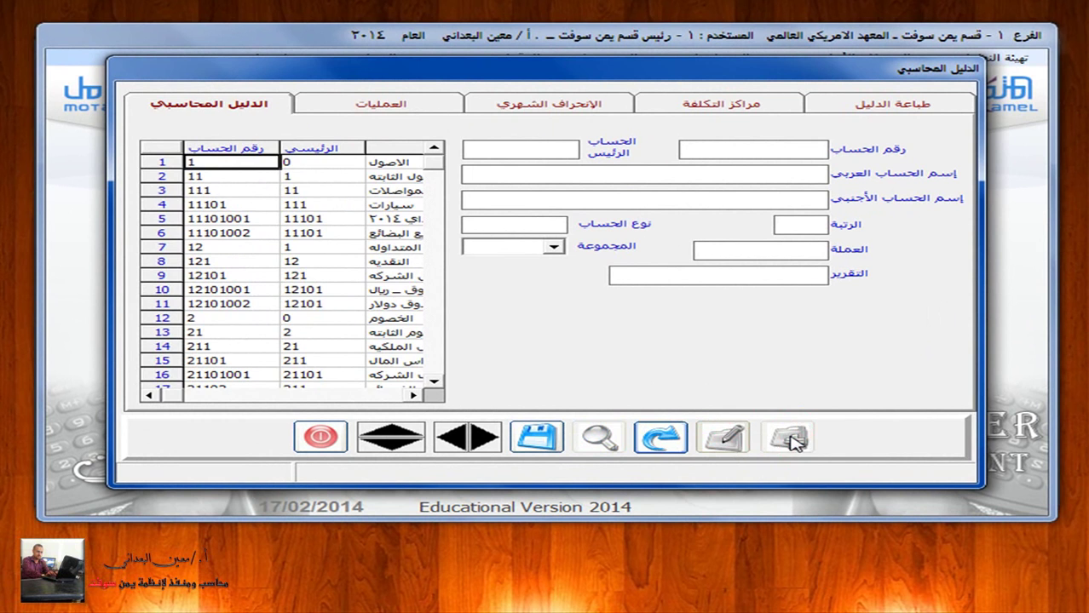
{"action": "type", "text": "4"}
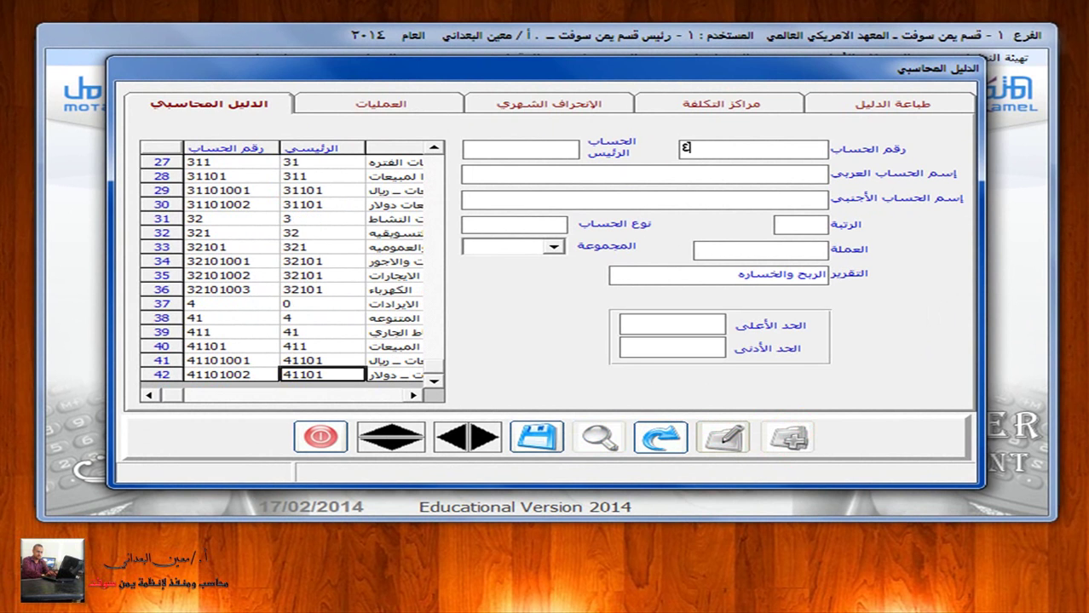
{"action": "type", "text": "12"}
{"action": "key", "text": "Return"}
{"action": "type", "text": "41"}
{"action": "key", "text": "Return"}
Step: Give account 412 the Arabic name "الايرادات الاخرى والمتنوعه", type 1 (رئيس) and currency YR, and save it
{"action": "type", "text": "الايرادات الاخرى والمتنوعه"}
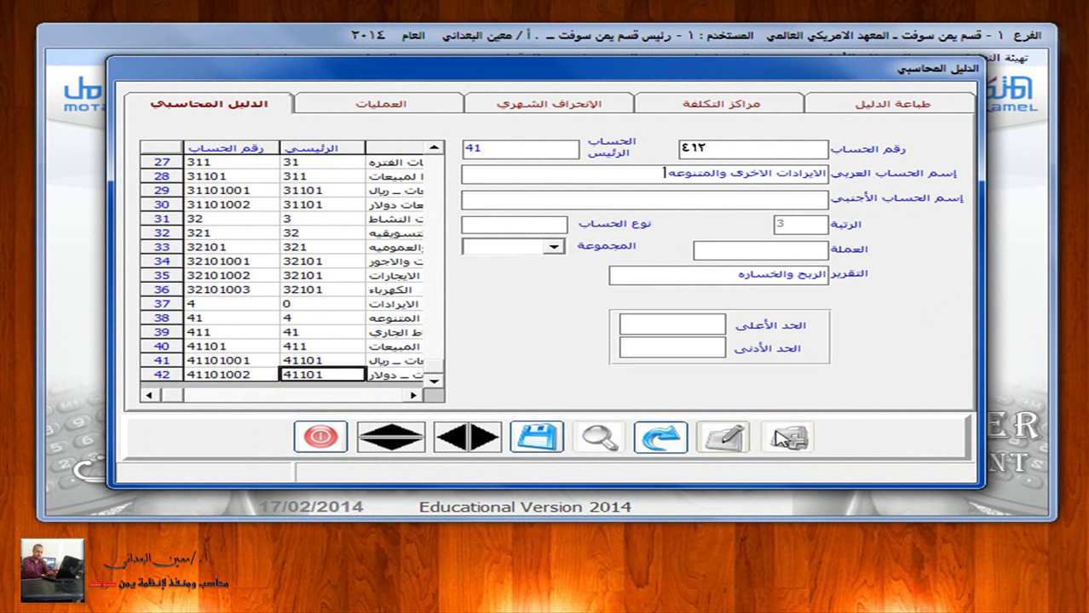
{"action": "left_click", "coordinate": [534, 224]}
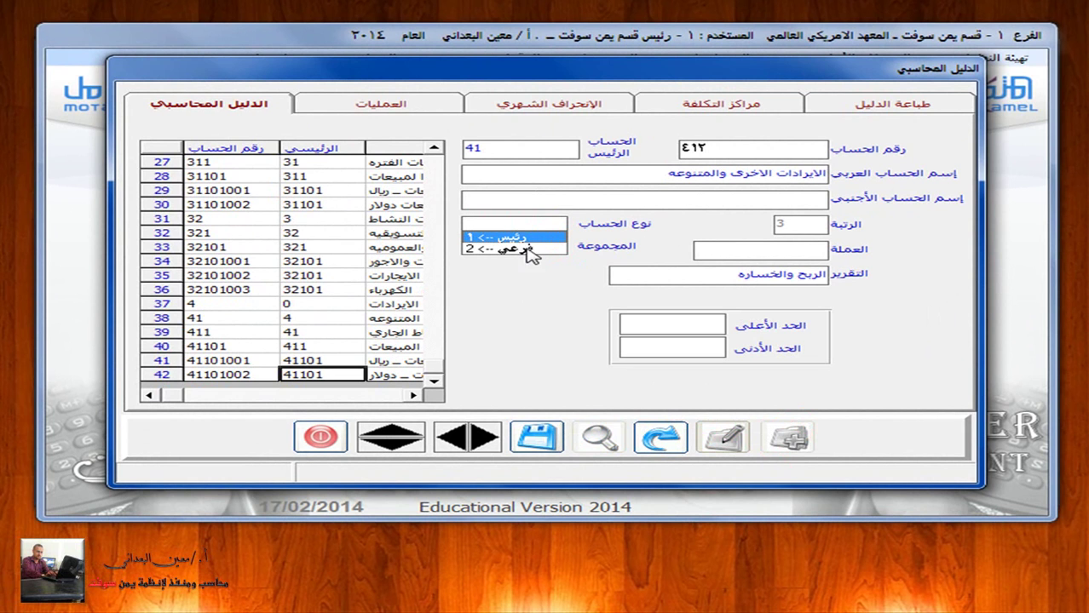
{"action": "left_click", "coordinate": [538, 233]}
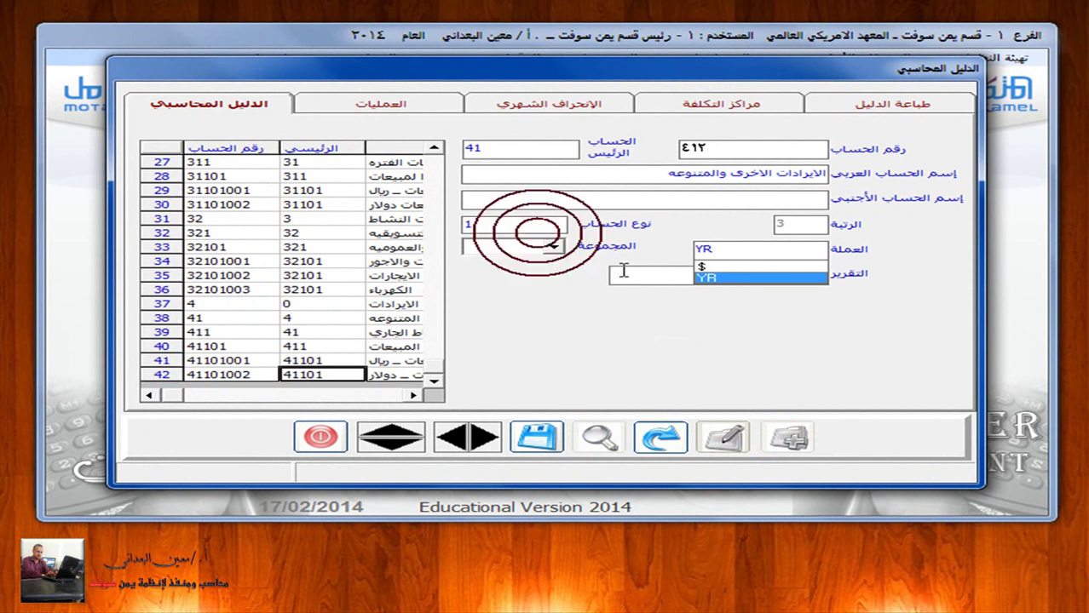
{"action": "left_click", "coordinate": [721, 276]}
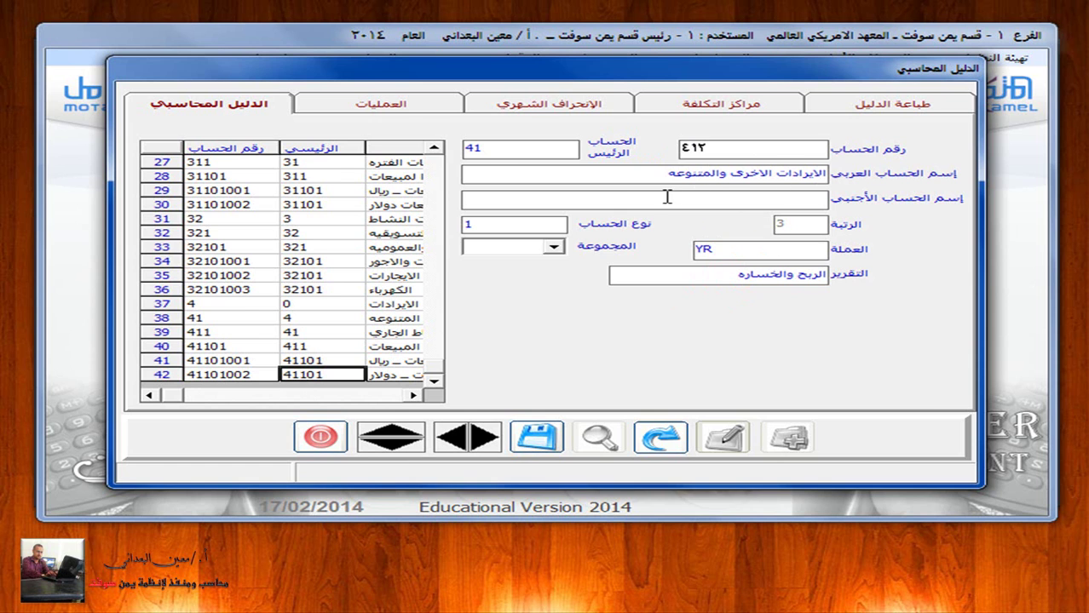
{"action": "key", "text": "super+Tab"}
{"action": "key", "text": "super+Tab"}
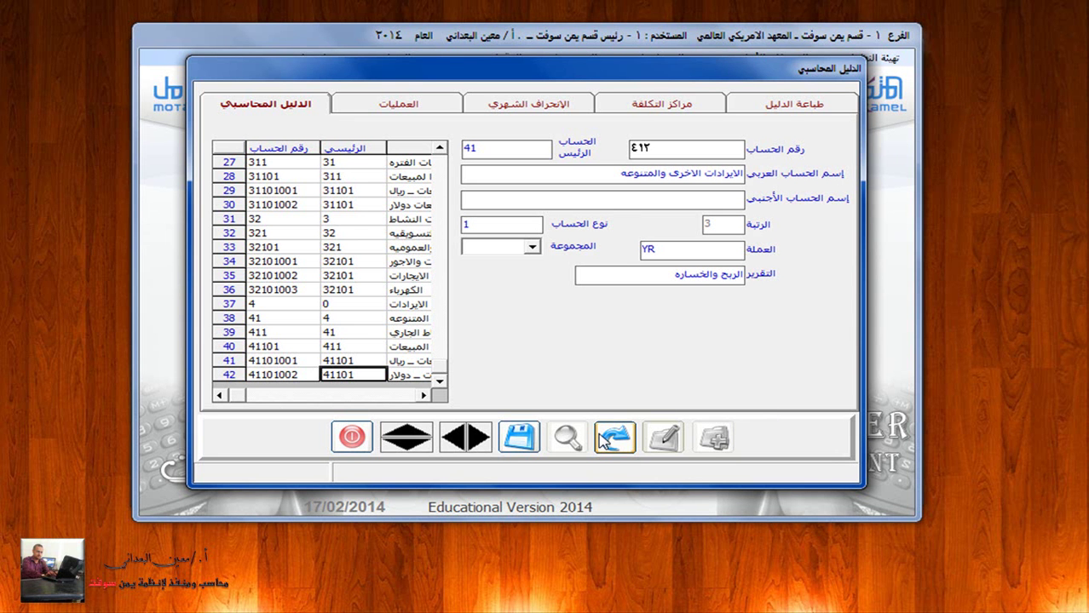
{"action": "left_click", "coordinate": [613, 438]}
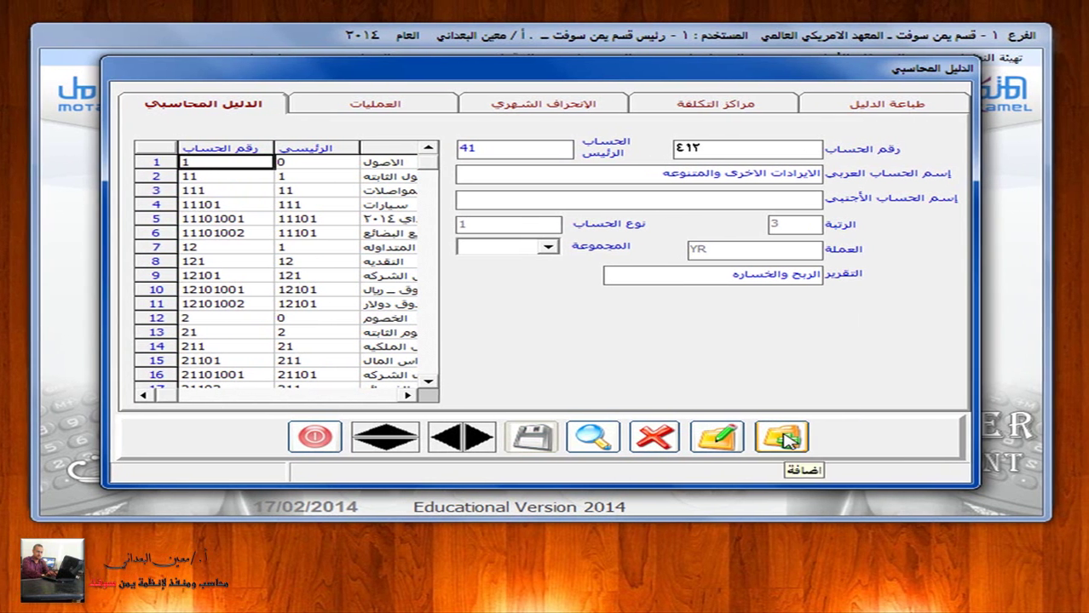
Step: Start a new account numbered 41201 under main account 412
{"action": "left_click", "coordinate": [714, 439]}
{"action": "type", "text": "412"}
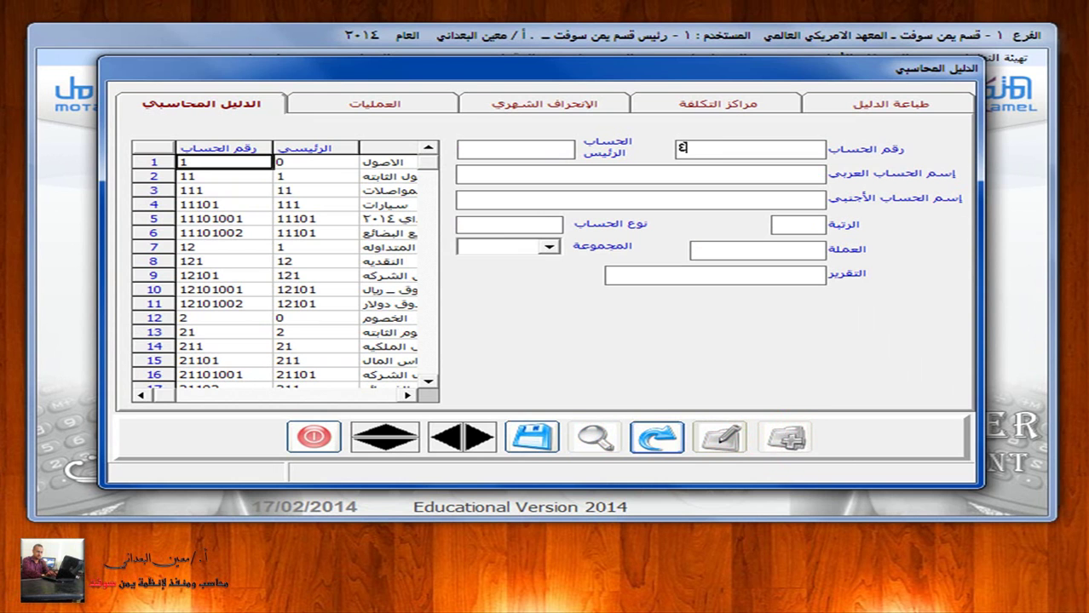
{"action": "type", "text": "01"}
{"action": "key", "text": "Return"}
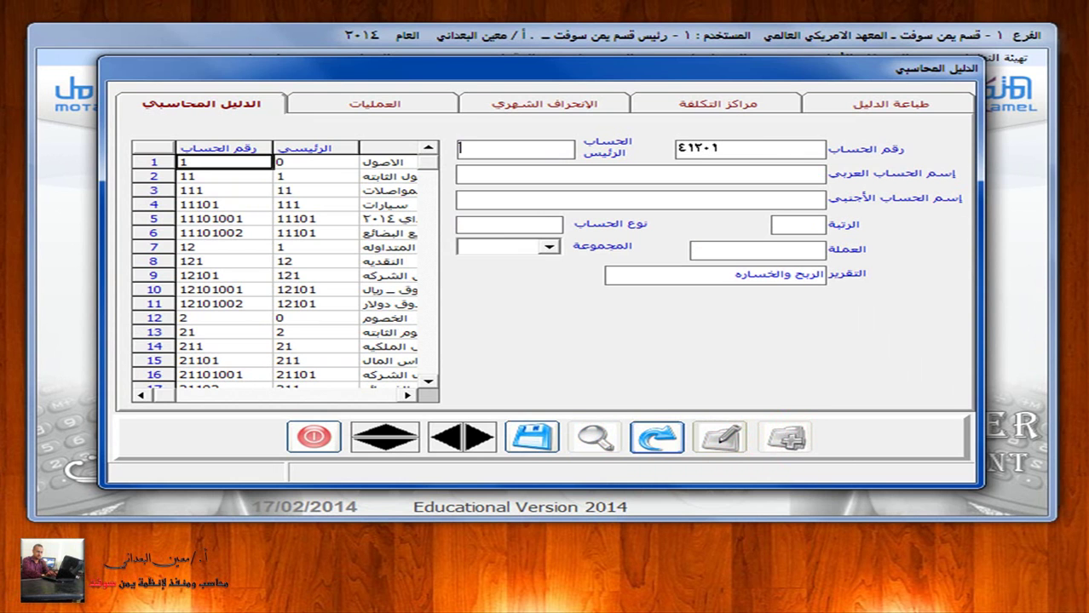
{"action": "type", "text": "412"}
{"action": "key", "text": "Return"}
Step: Give account 41201 the Arabic name "فارق اسعار العملات ــ الصرف", type 1 (رئيس) and currency YR, and save it
{"action": "left_click", "coordinate": [778, 173]}
{"action": "type", "text": "فارق اسع"}
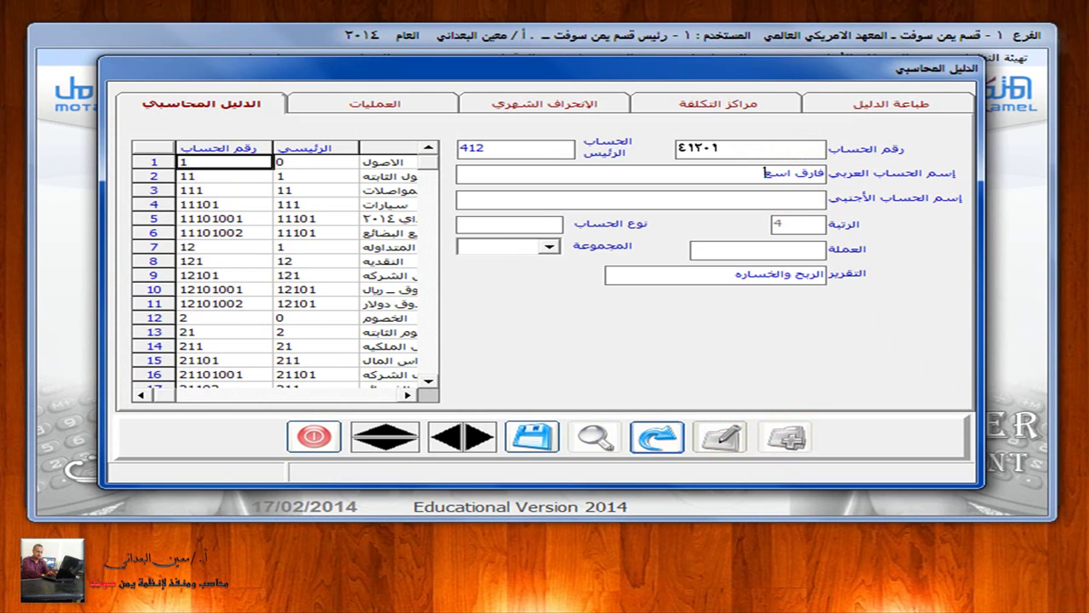
{"action": "type", "text": "ار العملات ـ الصرف"}
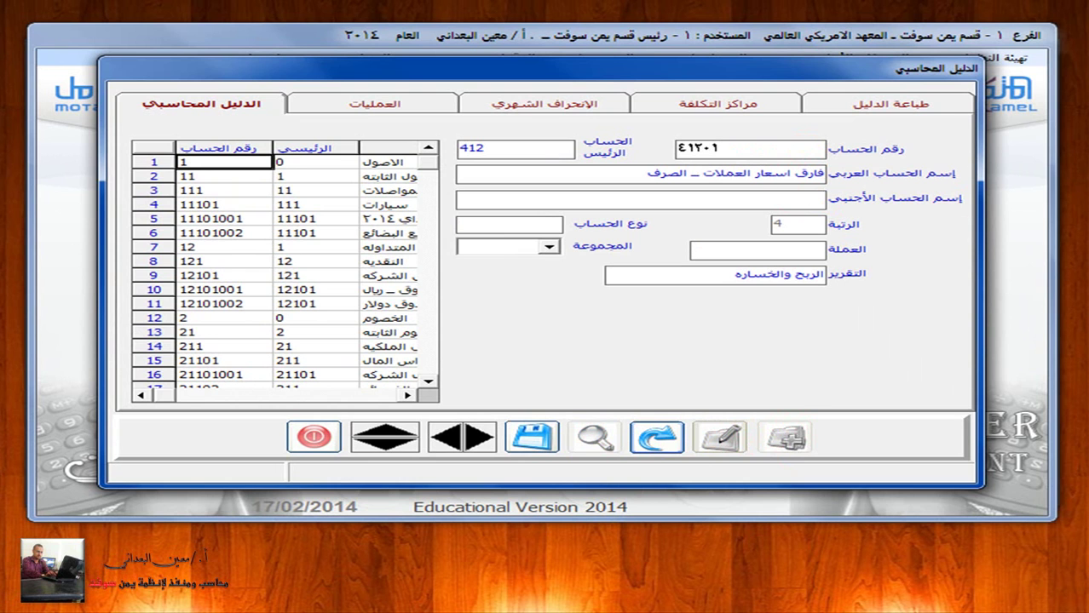
{"action": "left_click", "coordinate": [516, 222]}
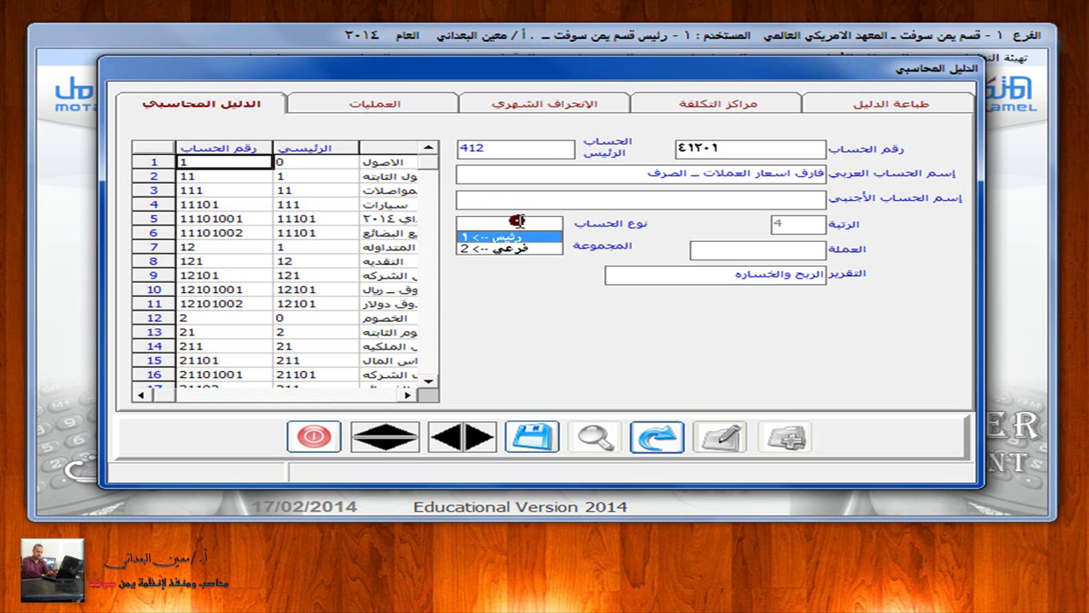
{"action": "left_click", "coordinate": [537, 237]}
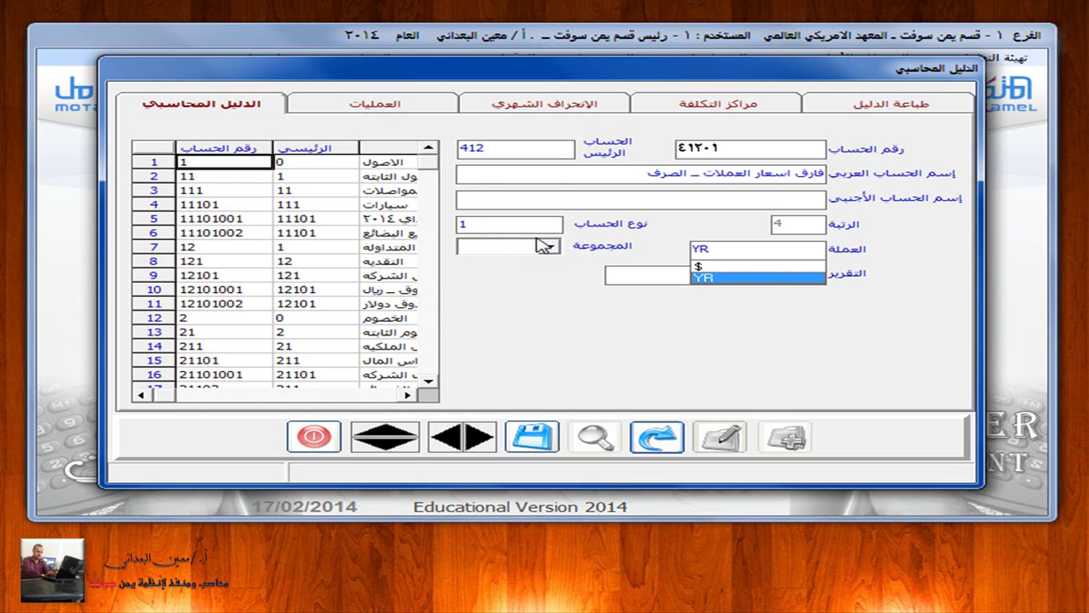
{"action": "left_click", "coordinate": [761, 279]}
{"action": "left_click", "coordinate": [533, 437]}
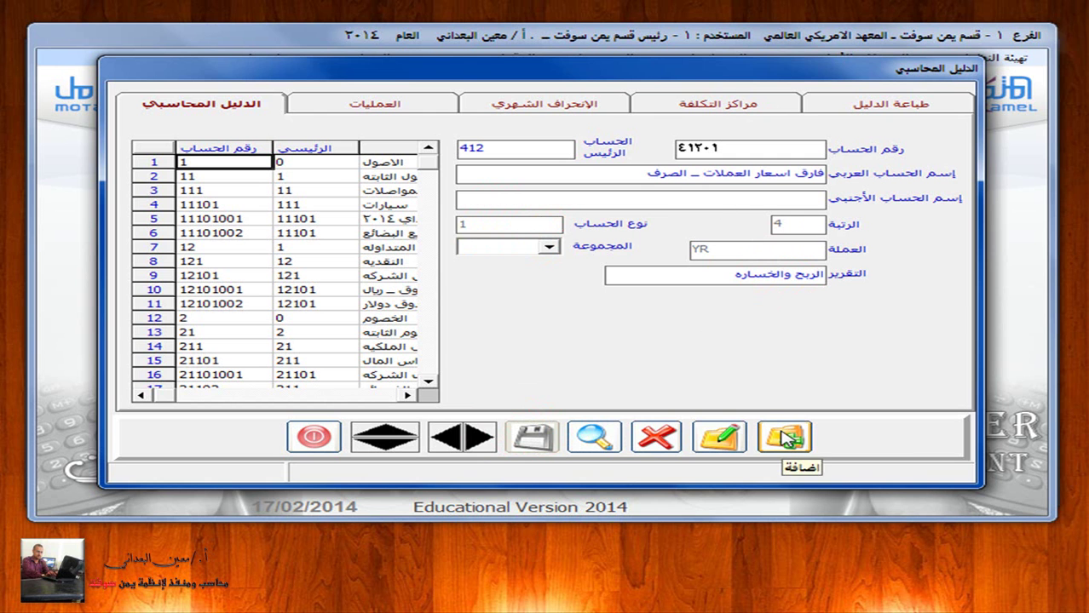
Step: Start a new account numbered 41201001 under main account 41201
{"action": "key", "text": "super+Tab"}
{"action": "key", "text": "super+Tab"}
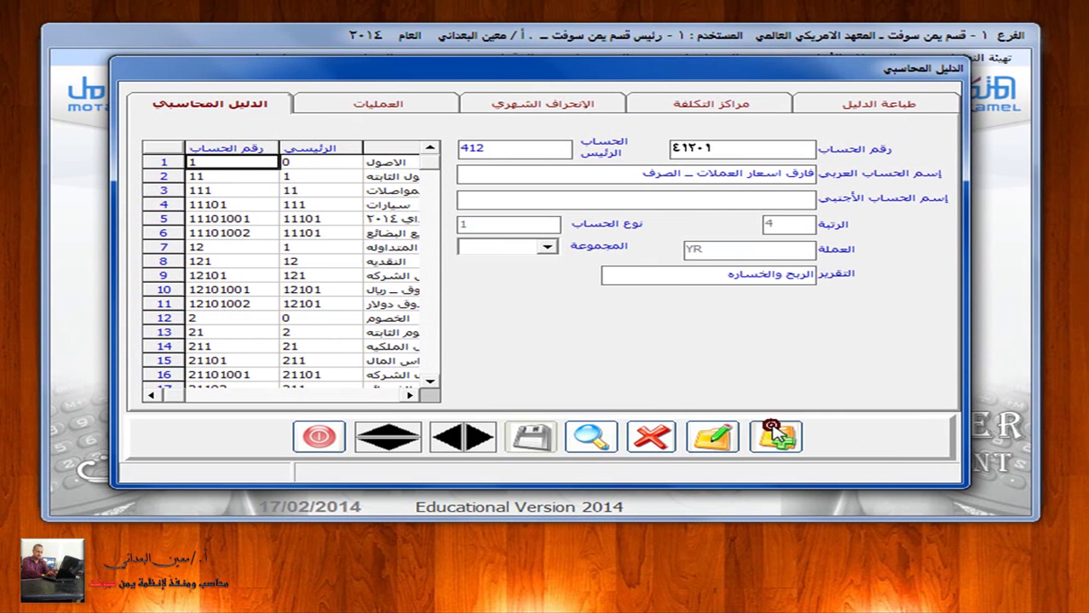
{"action": "left_click", "coordinate": [777, 434]}
{"action": "type", "text": "41201"}
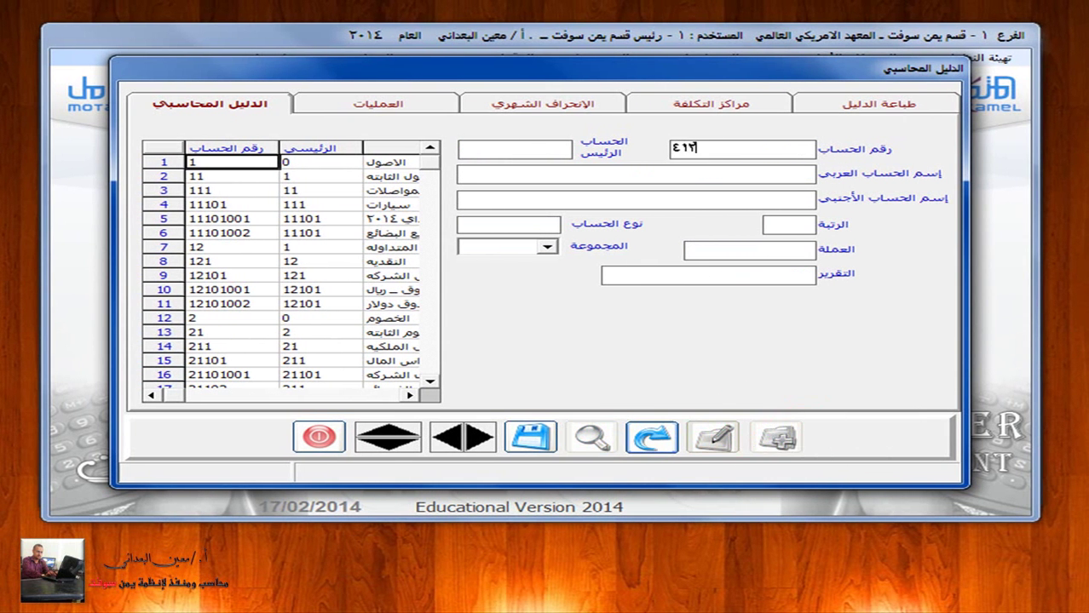
{"action": "type", "text": "001"}
{"action": "key", "text": "Return"}
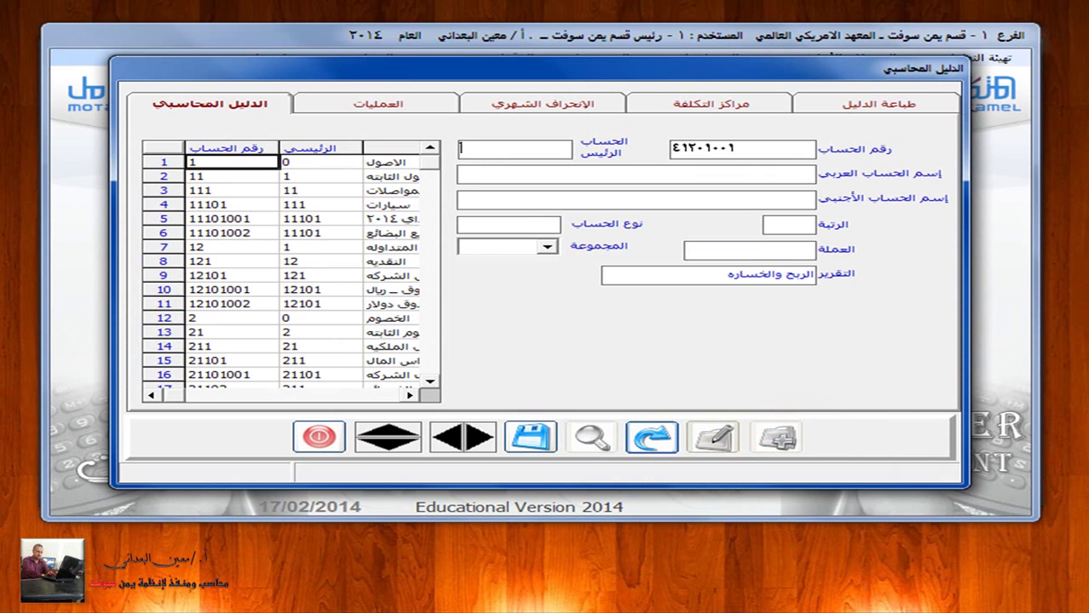
{"action": "type", "text": "41201"}
{"action": "key", "text": "Return"}
Step: Give account 41201001 the Arabic name "فارق اسعار الصرف والعملات ــ ريال", type 2 (فرعي) and currency YR, and save it
{"action": "type", "text": "فارق اسعار الصرف والعملات ـ ريال"}
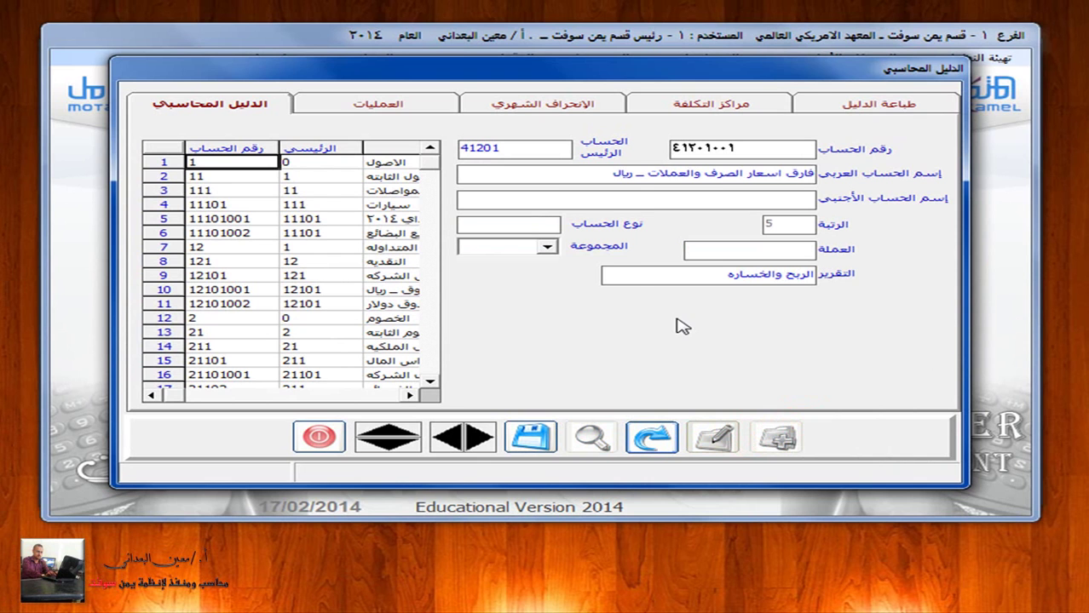
{"action": "left_click", "coordinate": [552, 226]}
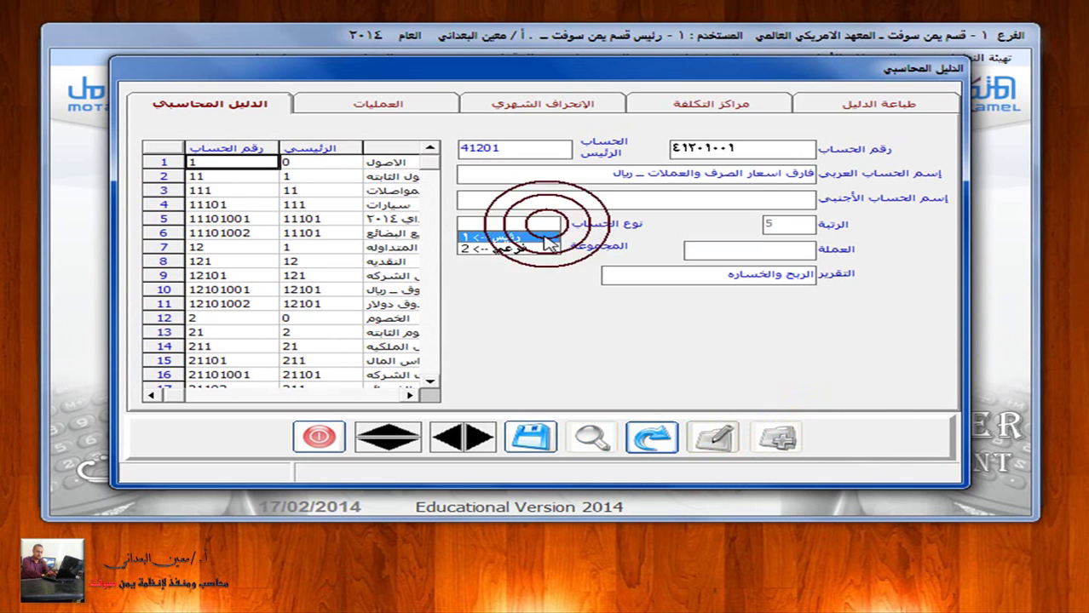
{"action": "left_click", "coordinate": [545, 249]}
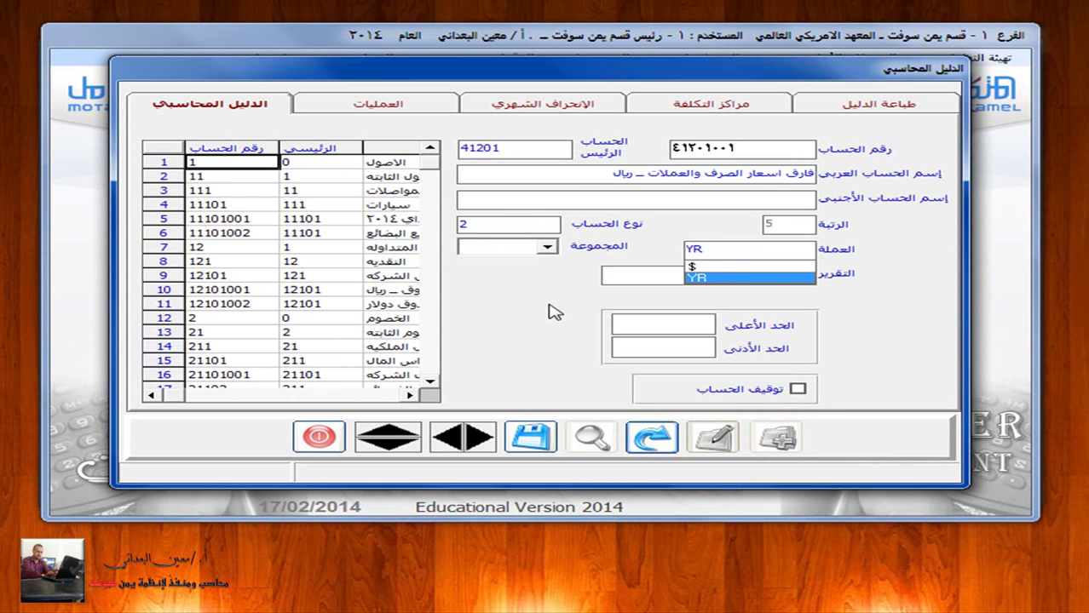
{"action": "left_click", "coordinate": [713, 276]}
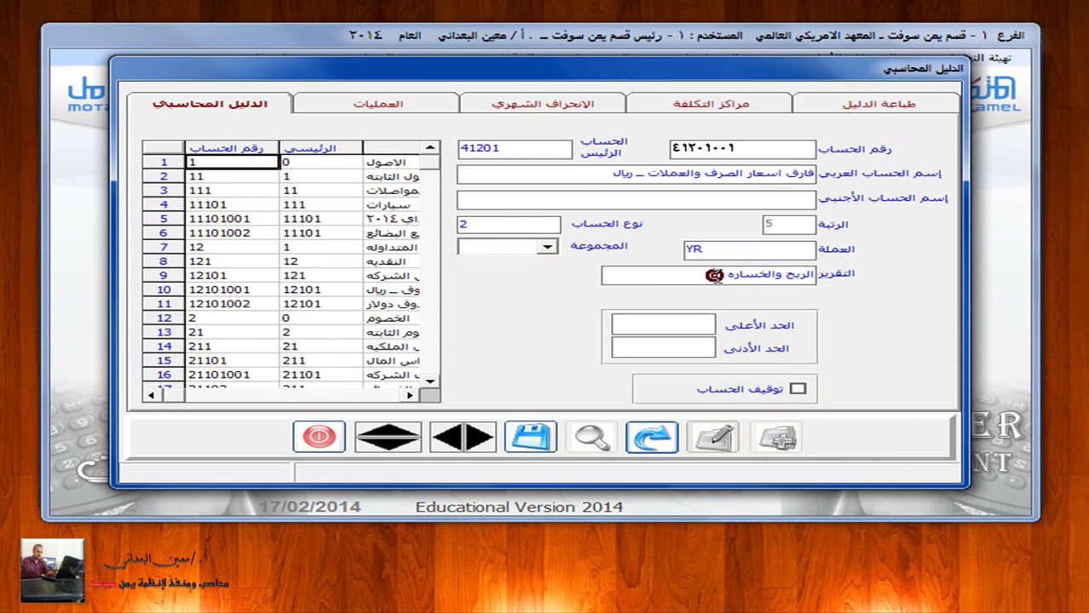
{"action": "left_click", "coordinate": [530, 437]}
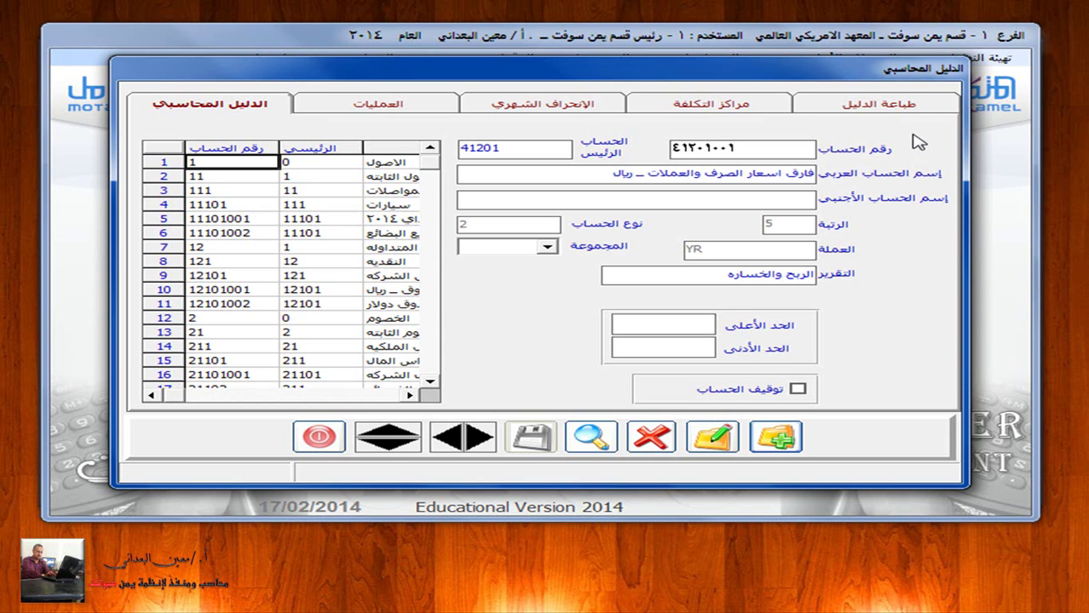
Step: Generate the chart of accounts print report with its default options and look through the listed accounts
{"action": "left_click", "coordinate": [928, 103]}
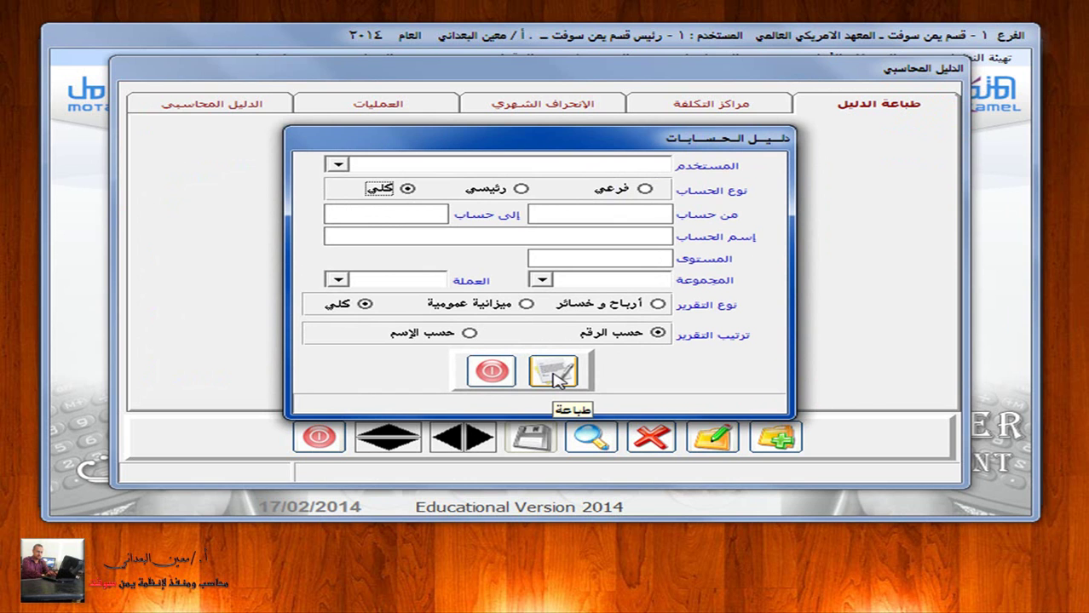
{"action": "left_click", "coordinate": [556, 374]}
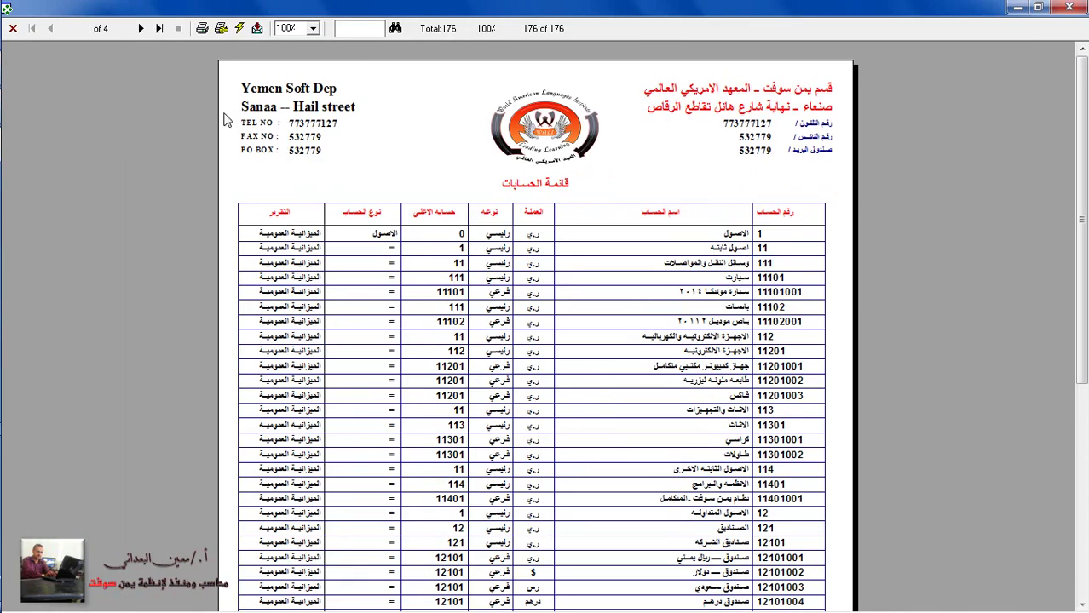
{"action": "scroll", "coordinate": [528, 383], "scroll_direction": "down", "scroll_amount": 6}
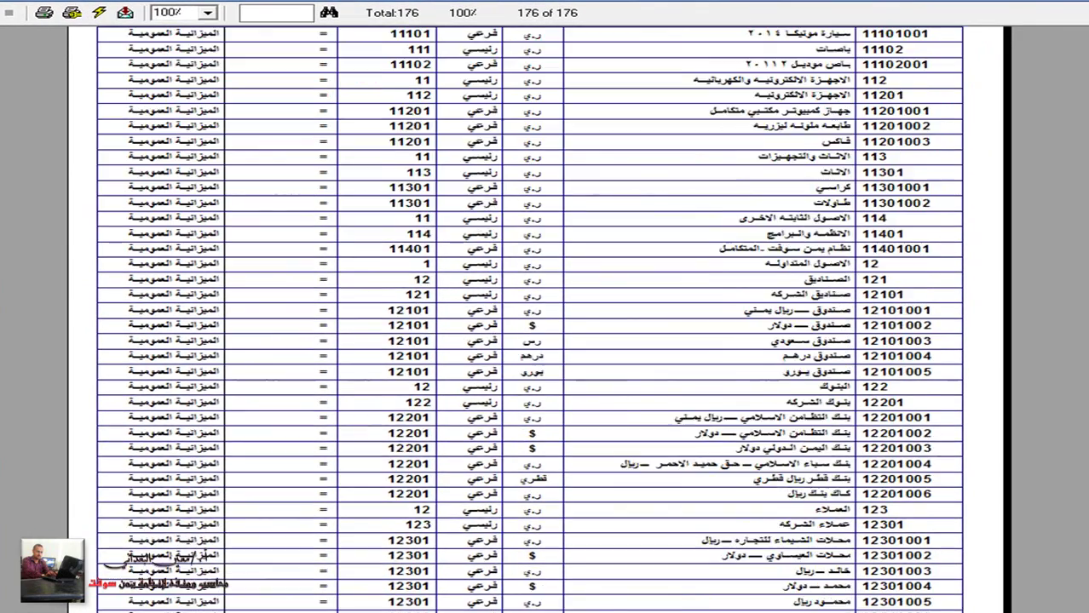
Step: Page through the full chart of accounts report, back to its first page, and close the preview
{"action": "scroll", "coordinate": [528, 383], "scroll_direction": "up", "scroll_amount": 5}
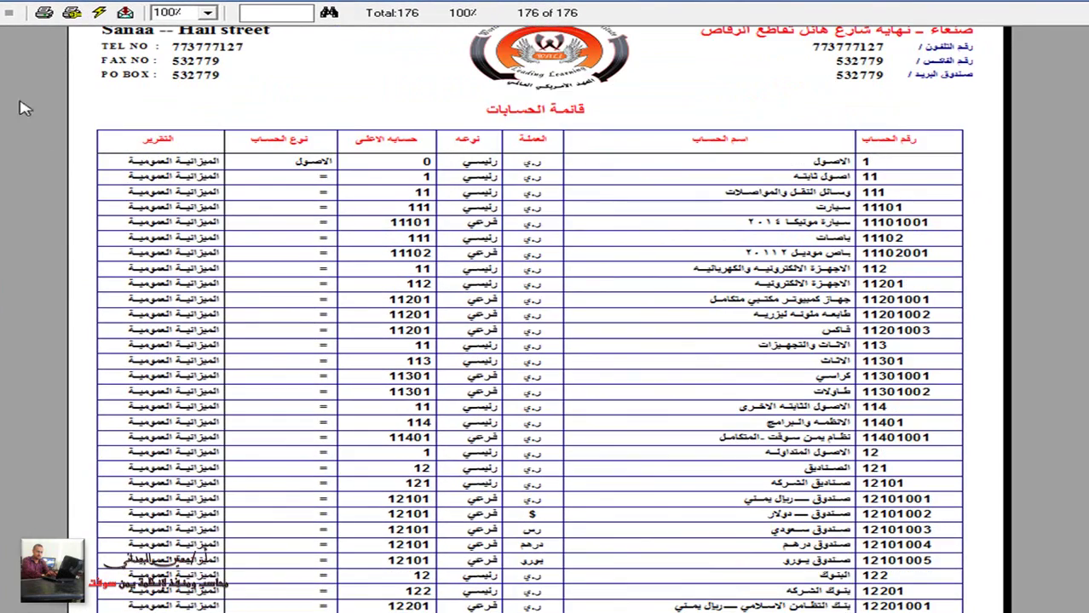
{"action": "left_click", "coordinate": [3, 12]}
{"action": "left_click", "coordinate": [3, 12]}
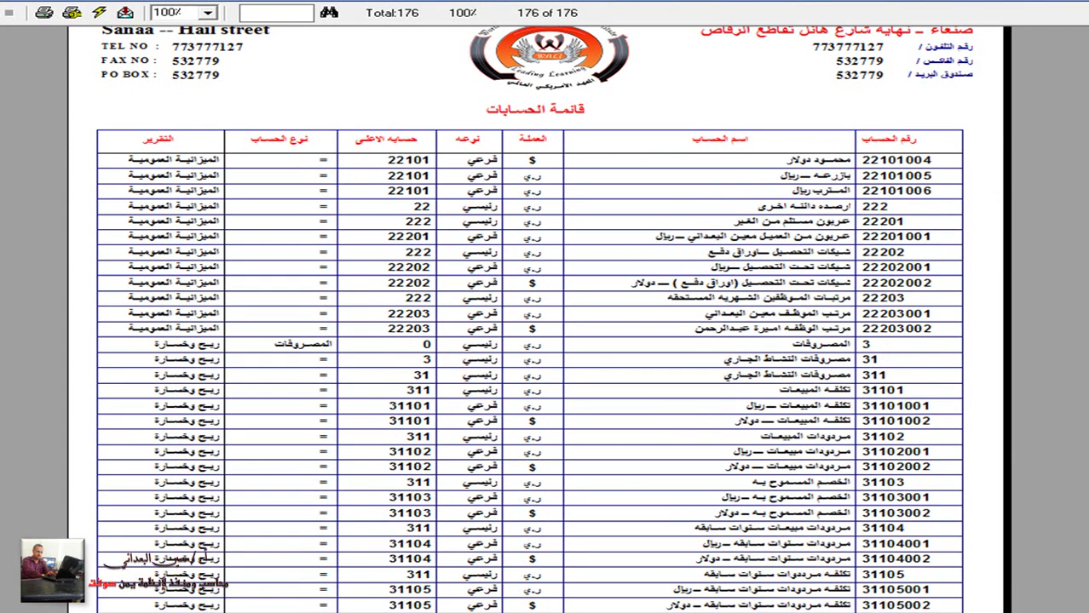
{"action": "left_click", "coordinate": [2, 13]}
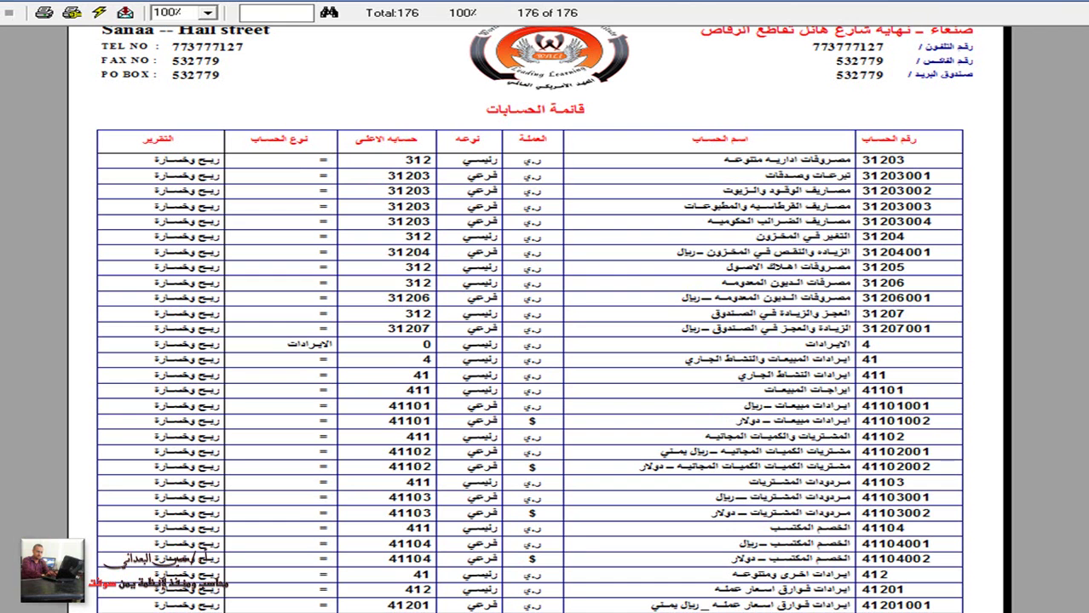
{"action": "left_click", "coordinate": [2, 13]}
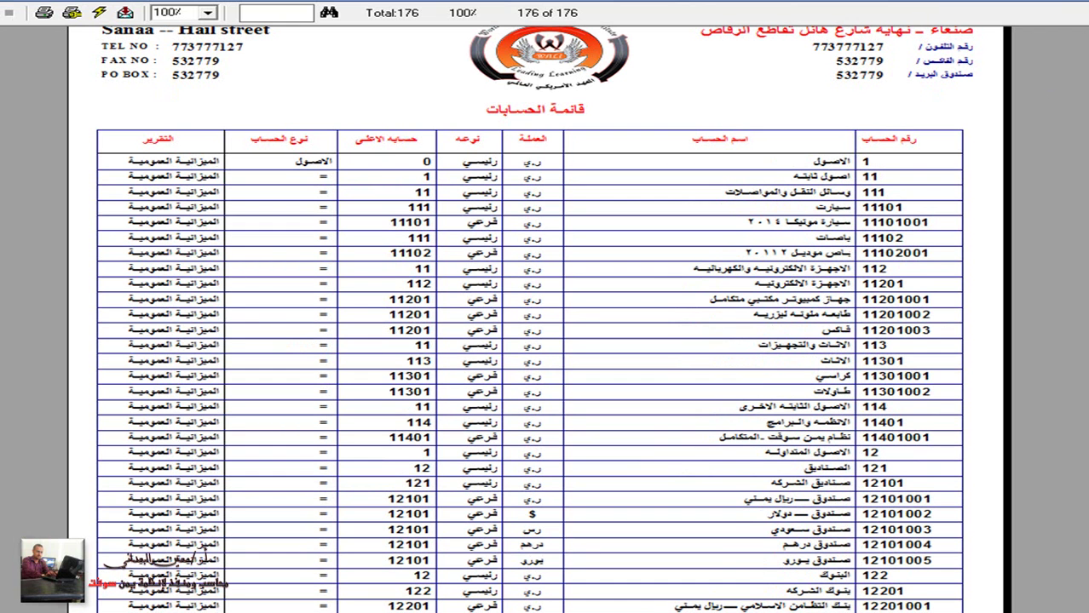
{"action": "key", "text": "Escape"}
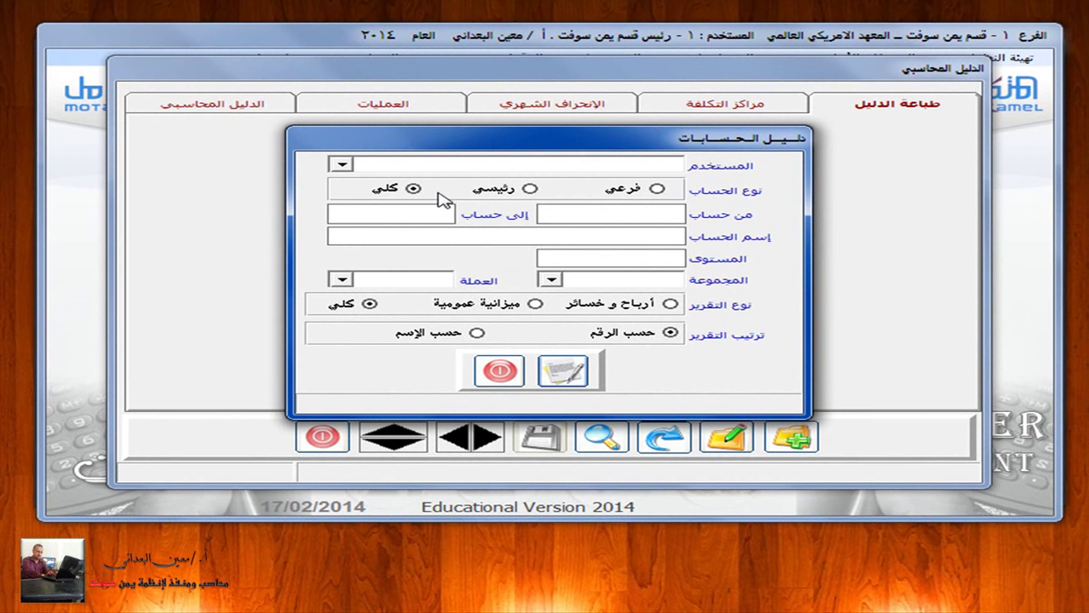
Step: Preview the accounts report for main accounts (رئيسي) only, and again for sub accounts (فرعي) only
{"action": "left_click", "coordinate": [529, 190]}
{"action": "left_click", "coordinate": [562, 372]}
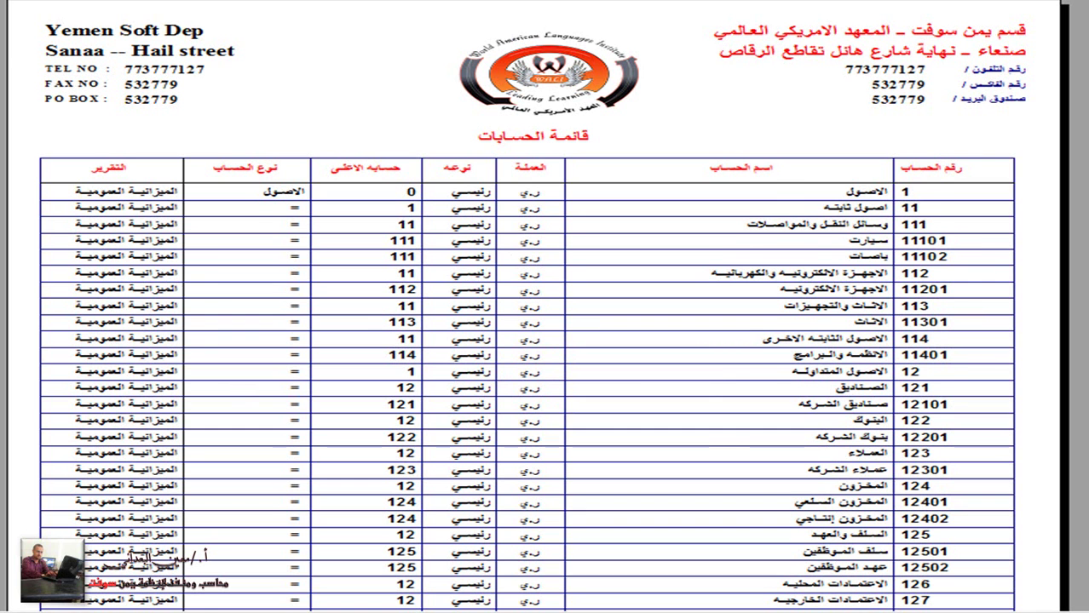
{"action": "key", "text": "Page_Down"}
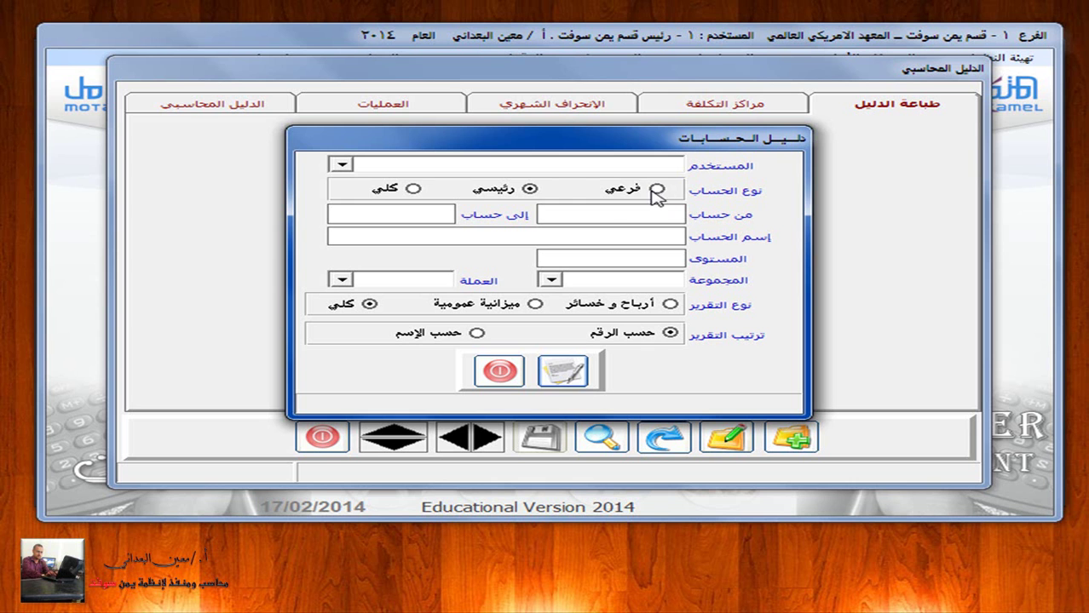
{"action": "left_click", "coordinate": [650, 190]}
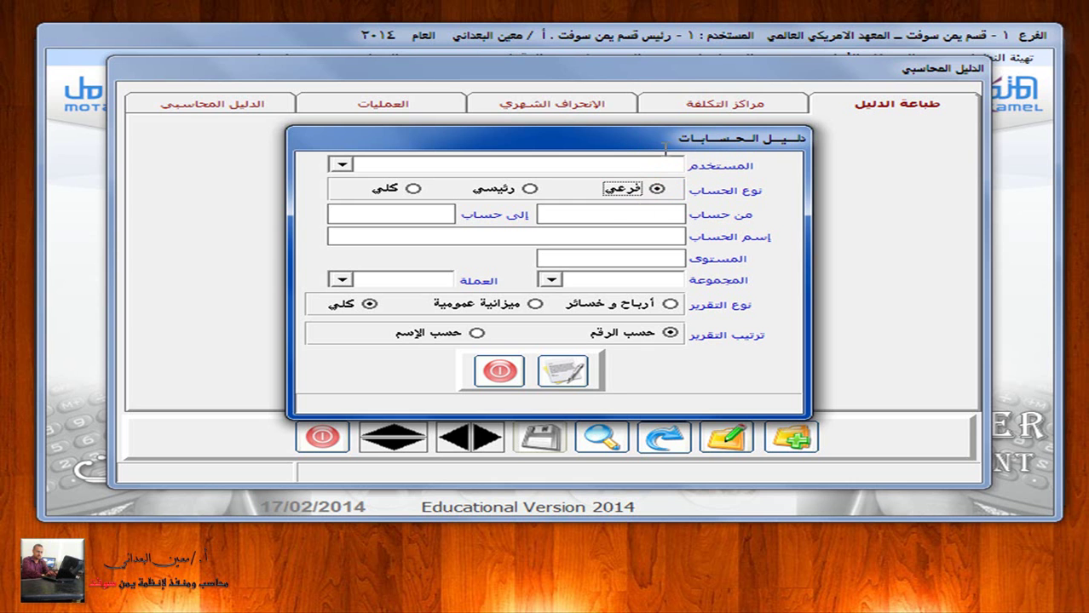
{"action": "left_click", "coordinate": [558, 367]}
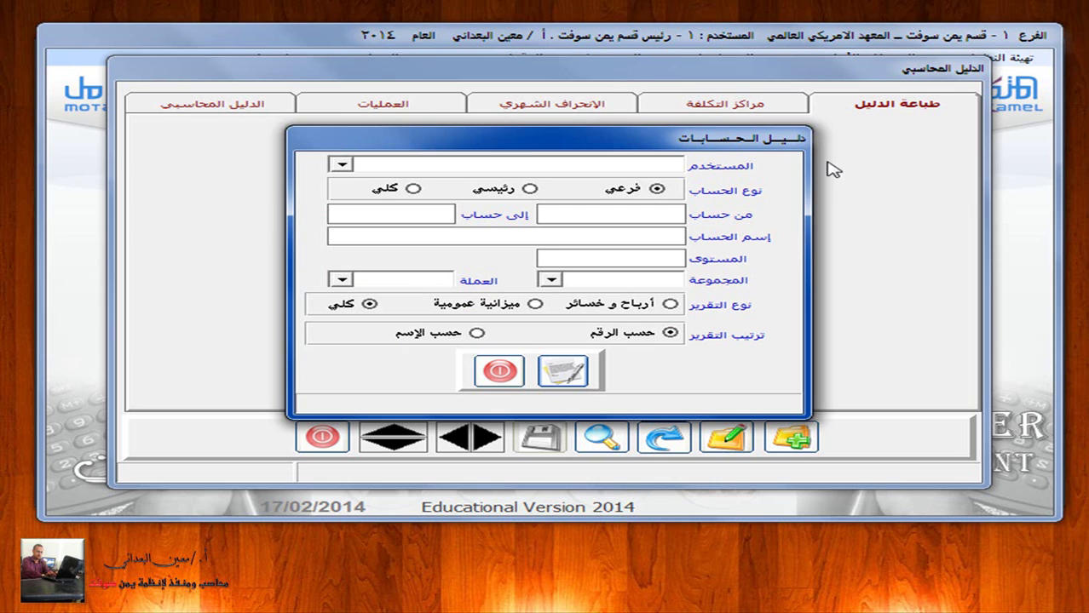
Step: Preview the sub-account report limited to profit and loss (أرباح و خسائر), looking through it to the last account
{"action": "left_click", "coordinate": [644, 309]}
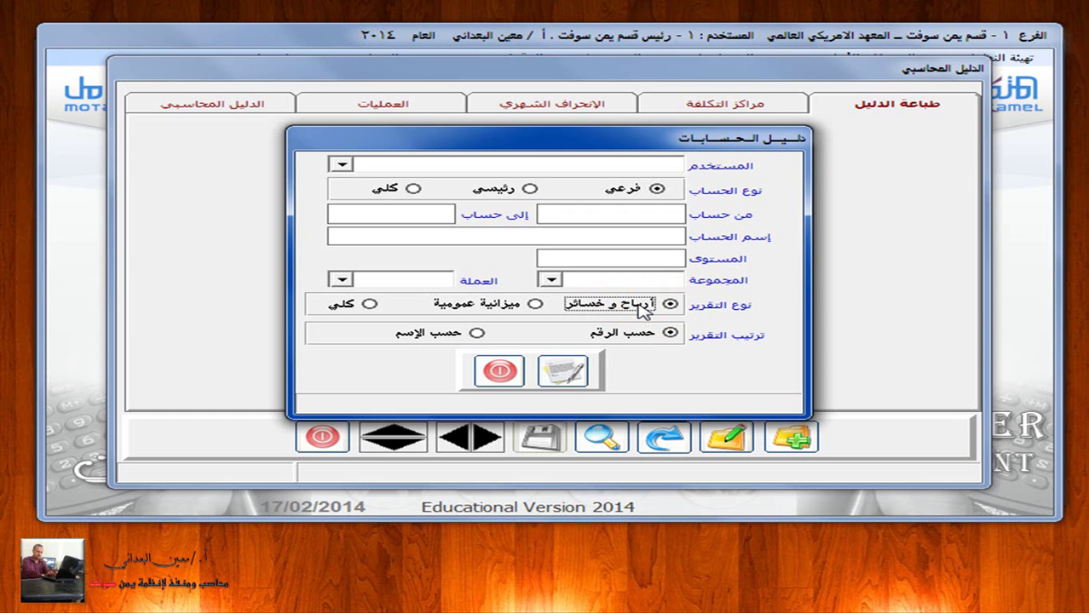
{"action": "left_click", "coordinate": [556, 372]}
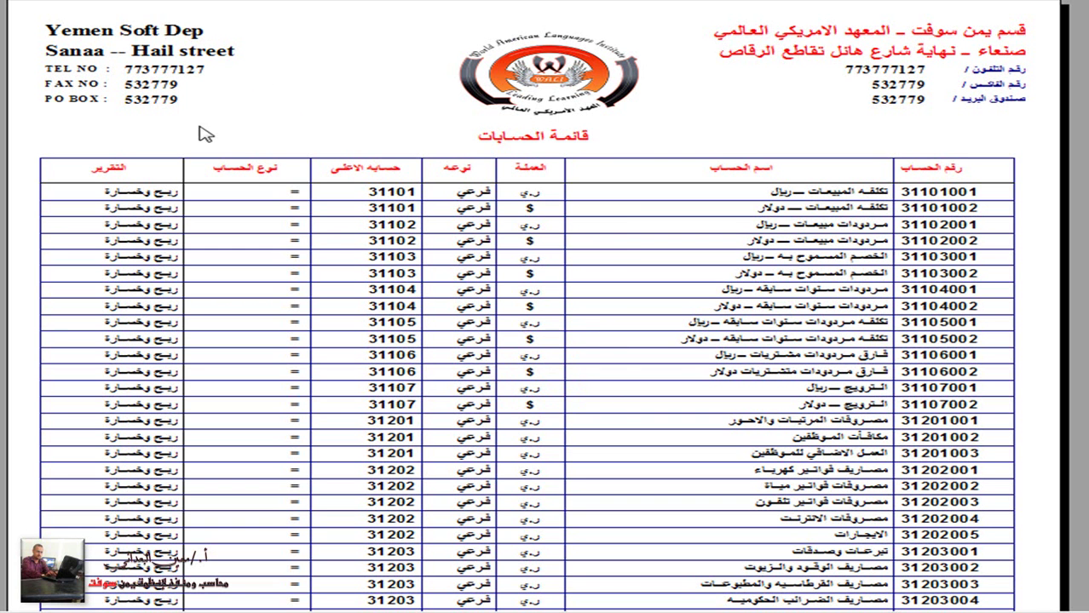
{"action": "scroll", "coordinate": [526, 340], "scroll_direction": "down", "scroll_amount": 10}
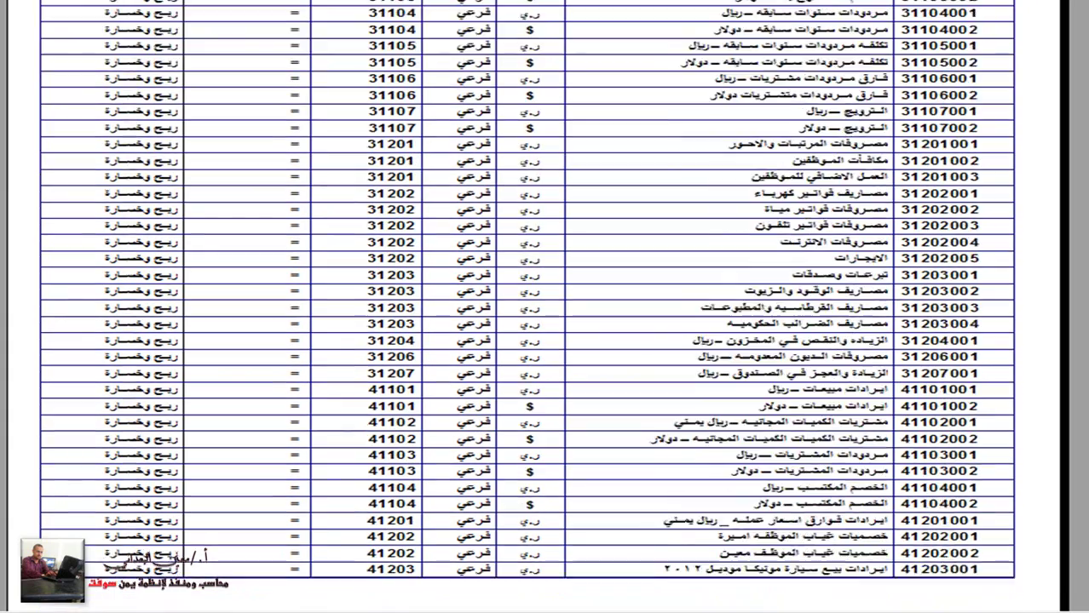
{"action": "scroll", "coordinate": [904, 337], "scroll_direction": "up", "scroll_amount": 3}
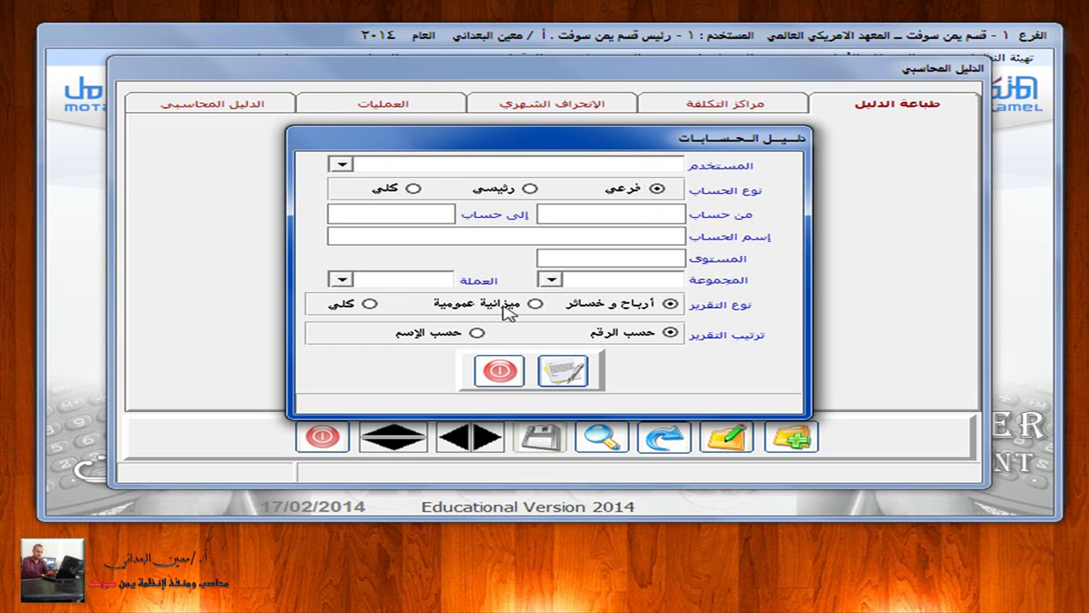
Step: Preview the sub-account report limited to the balance sheet (ميزانية عمومية), look through its pages, and close the report options
{"action": "left_click", "coordinate": [504, 307]}
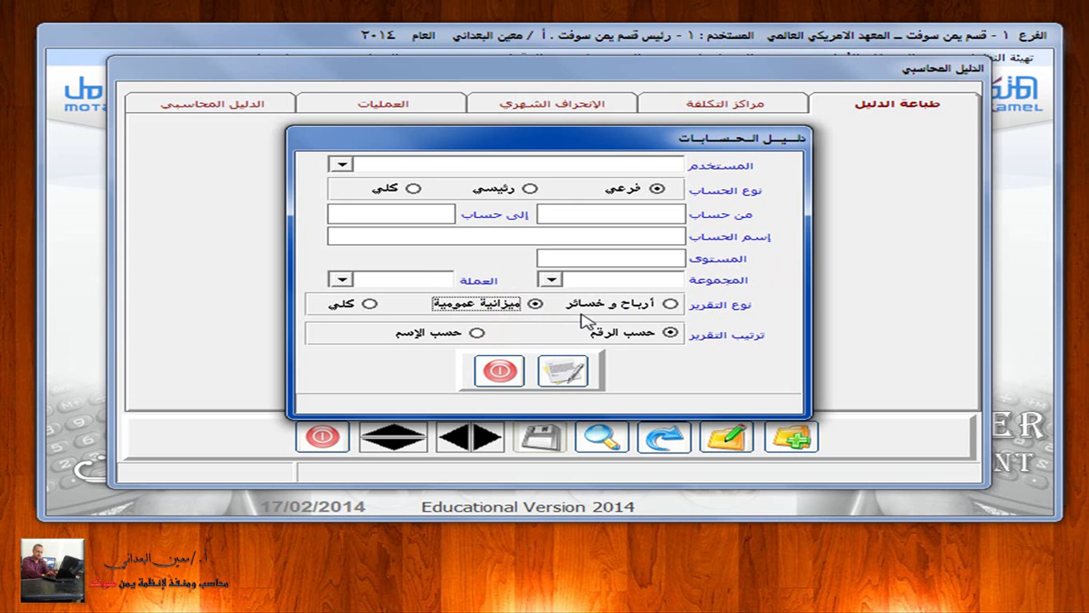
{"action": "left_click", "coordinate": [564, 370]}
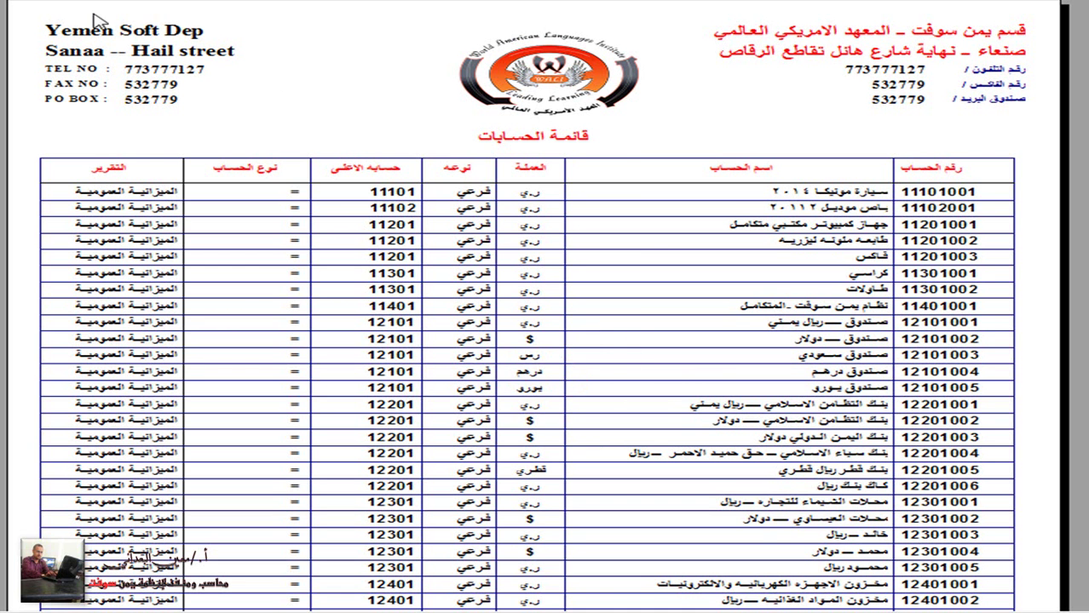
{"action": "key", "text": "Page_Down"}
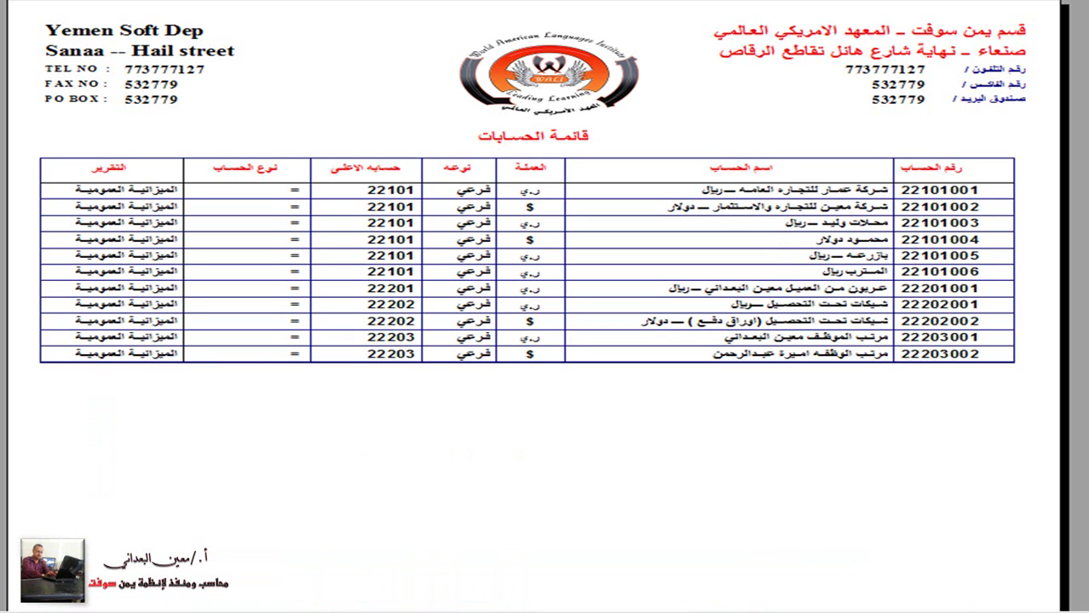
{"action": "key", "text": "Home"}
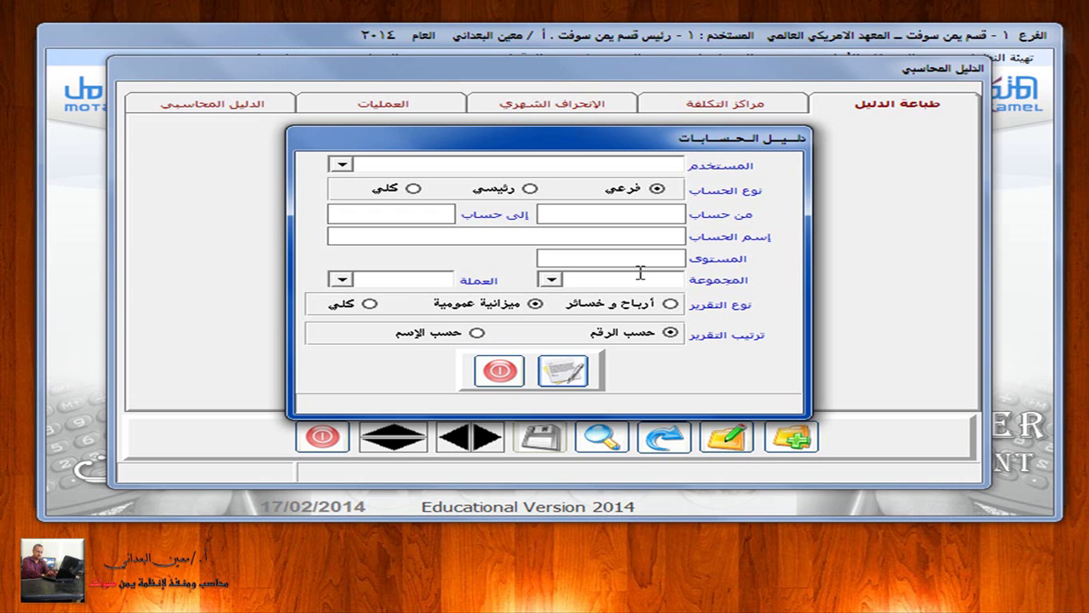
{"action": "left_click", "coordinate": [514, 371]}
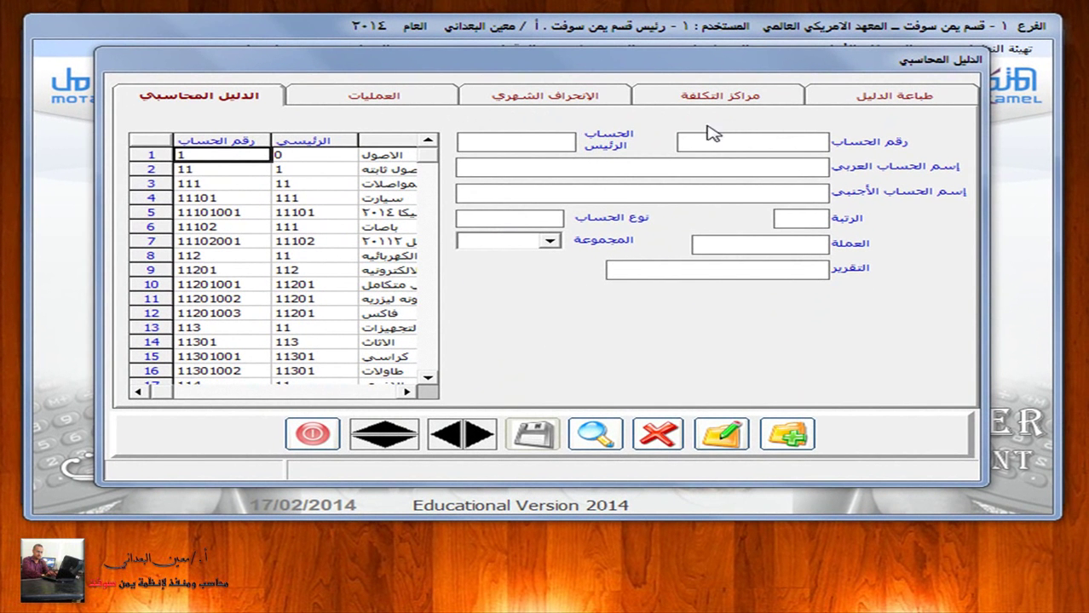
Step: Look through the account list from the assets accounts down to the first liabilities accounts
{"action": "left_click", "coordinate": [430, 382]}
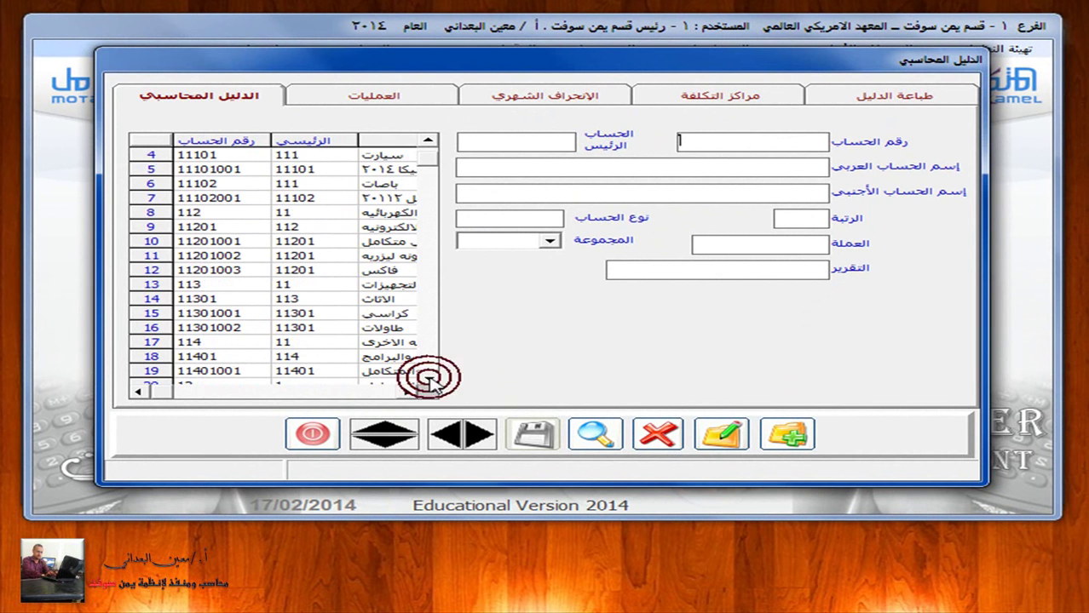
{"action": "left_click", "coordinate": [430, 382]}
{"action": "left_click", "coordinate": [431, 381]}
{"action": "left_click", "coordinate": [431, 381]}
{"action": "left_click", "coordinate": [430, 382]}
{"action": "left_click", "coordinate": [430, 381]}
{"action": "left_click", "coordinate": [430, 382]}
{"action": "left_click", "coordinate": [430, 382]}
{"action": "left_click", "coordinate": [430, 381]}
{"action": "left_click", "coordinate": [430, 382]}
{"action": "left_click", "coordinate": [430, 381]}
{"action": "left_click", "coordinate": [430, 381]}
{"action": "left_click", "coordinate": [430, 381]}
{"action": "left_click", "coordinate": [430, 382]}
{"action": "left_click", "coordinate": [430, 382]}
{"action": "left_click", "coordinate": [430, 381]}
{"action": "left_click", "coordinate": [430, 381]}
{"action": "left_click", "coordinate": [430, 381]}
{"action": "left_click", "coordinate": [430, 382]}
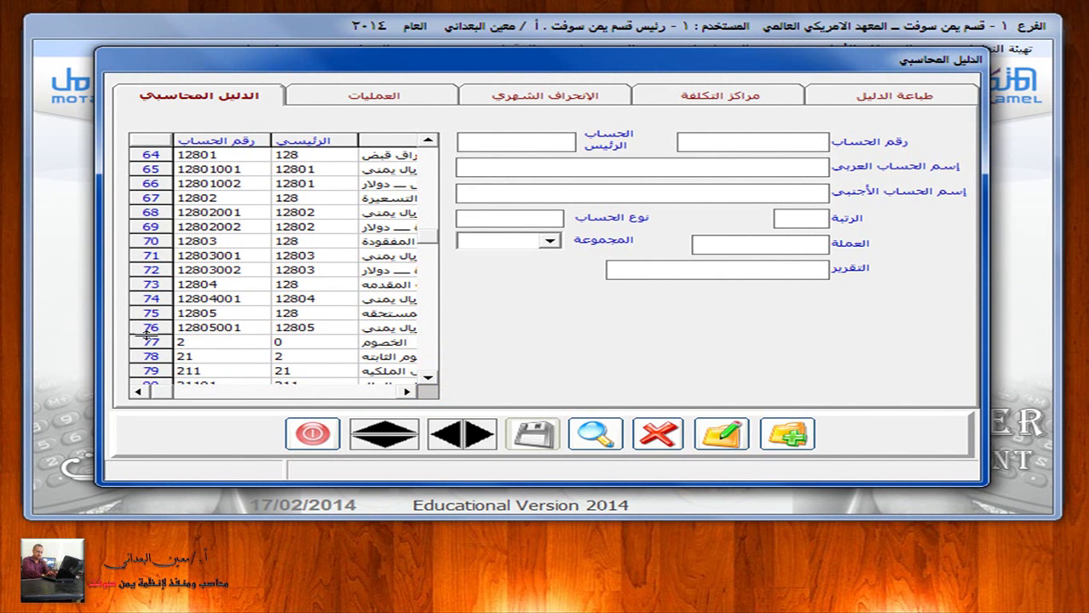
{"action": "left_click", "coordinate": [429, 380]}
{"action": "left_click", "coordinate": [428, 380]}
{"action": "left_click", "coordinate": [428, 380]}
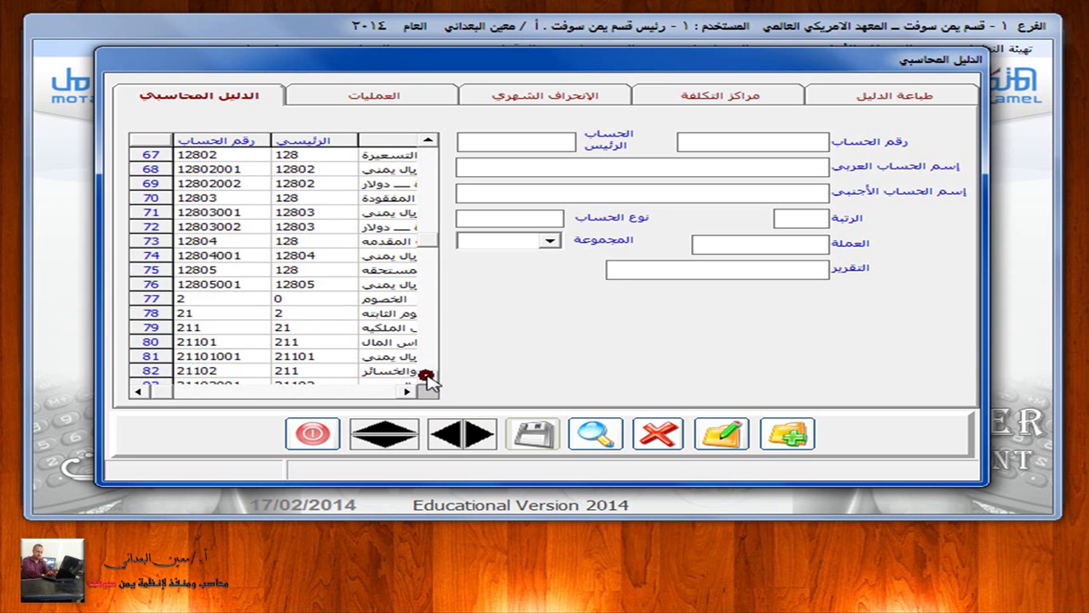
{"action": "left_click", "coordinate": [429, 380]}
{"action": "left_click", "coordinate": [428, 380]}
{"action": "left_click", "coordinate": [429, 380]}
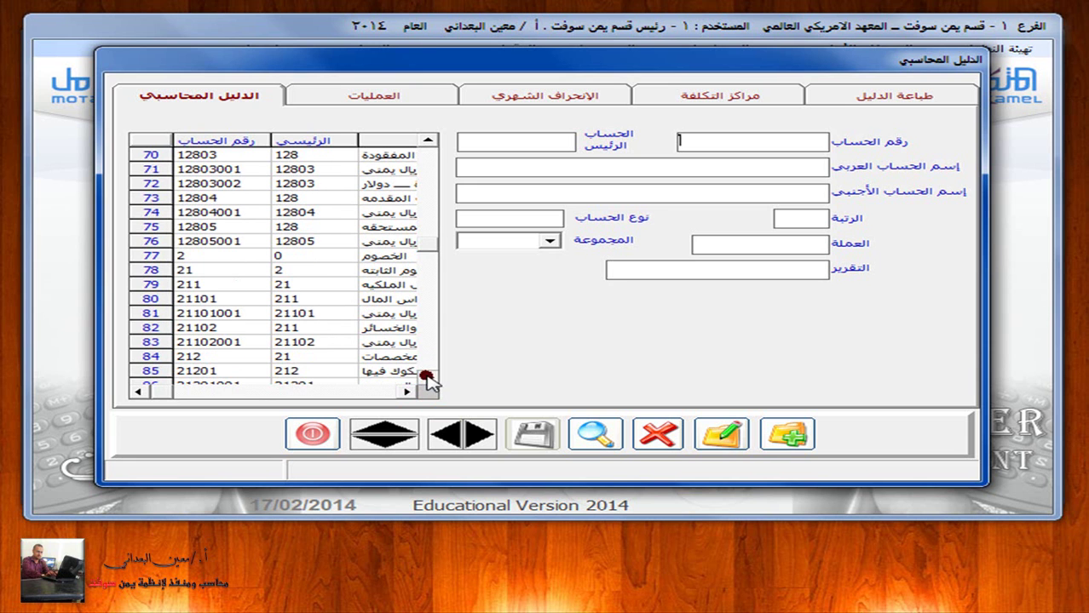
Step: Preview the full chart of accounts report once more with its default options, and close it with its options dialog
{"action": "left_click", "coordinate": [897, 96]}
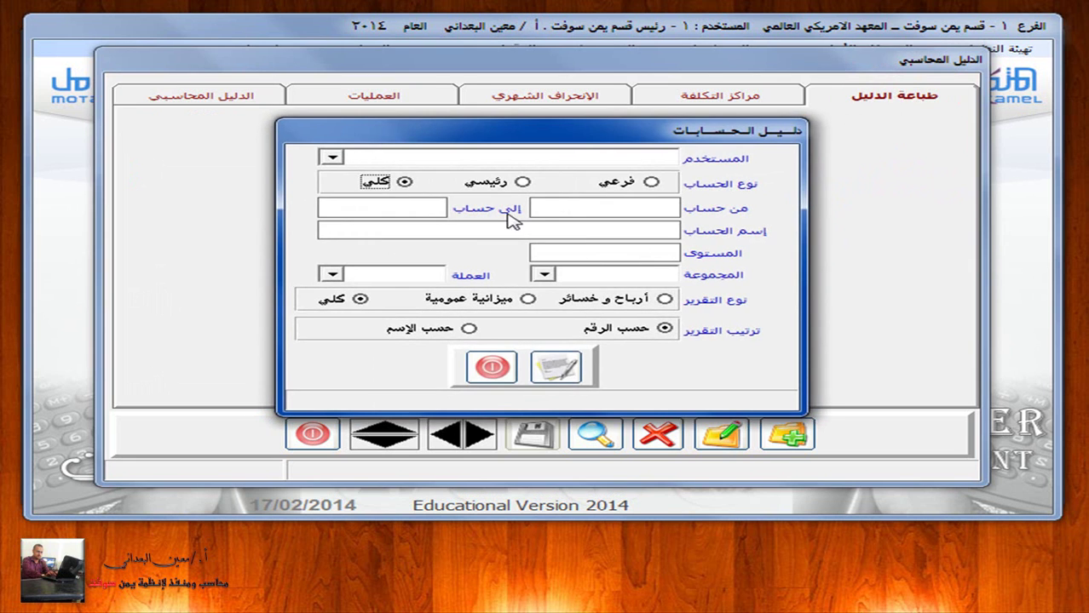
{"action": "left_click", "coordinate": [555, 368]}
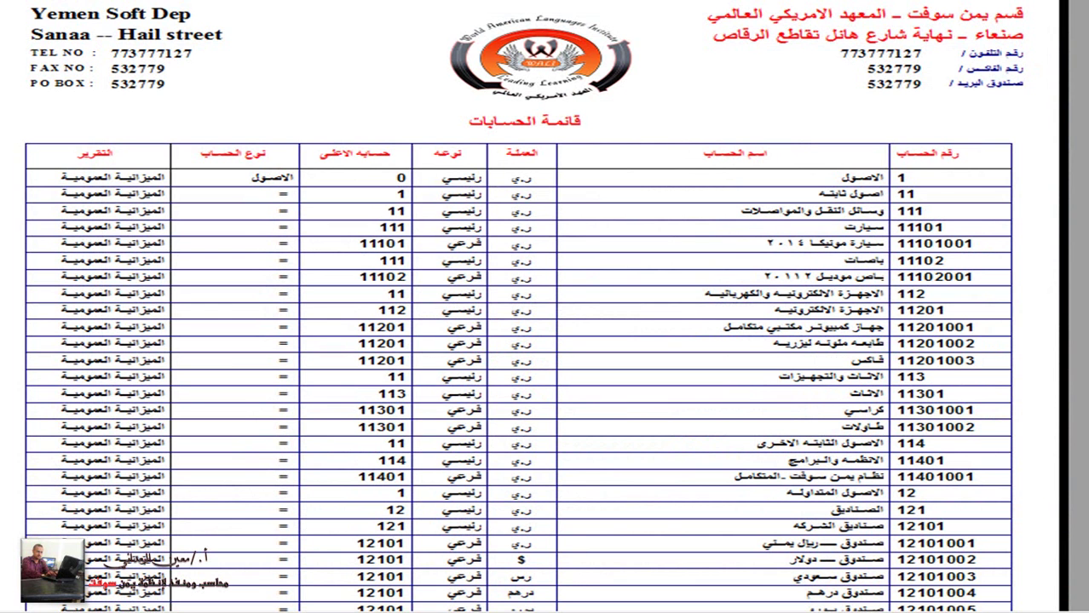
{"action": "key", "text": "Escape"}
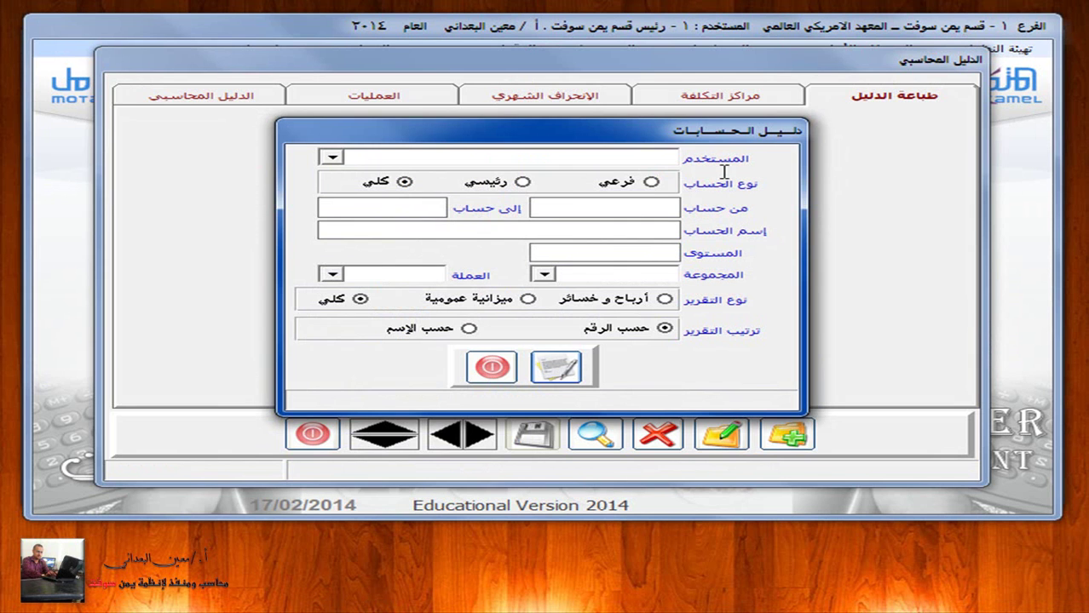
{"action": "left_click", "coordinate": [482, 367]}
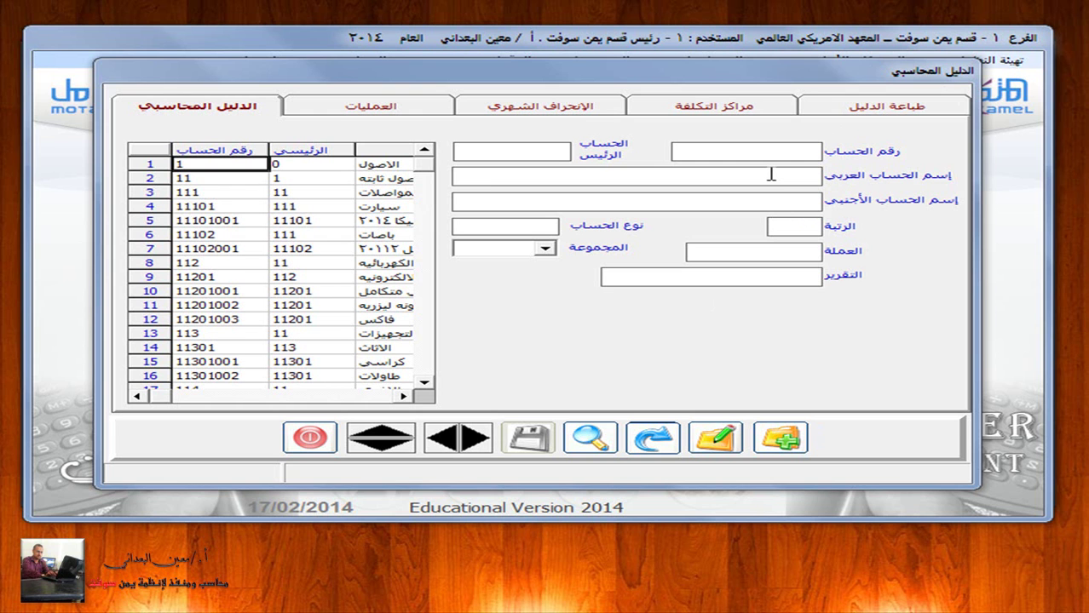
Step: Show the accounts as a tree and expand الخصوم (2) and its الخصوم المتداولة (22) branch
{"action": "left_click", "coordinate": [591, 438]}
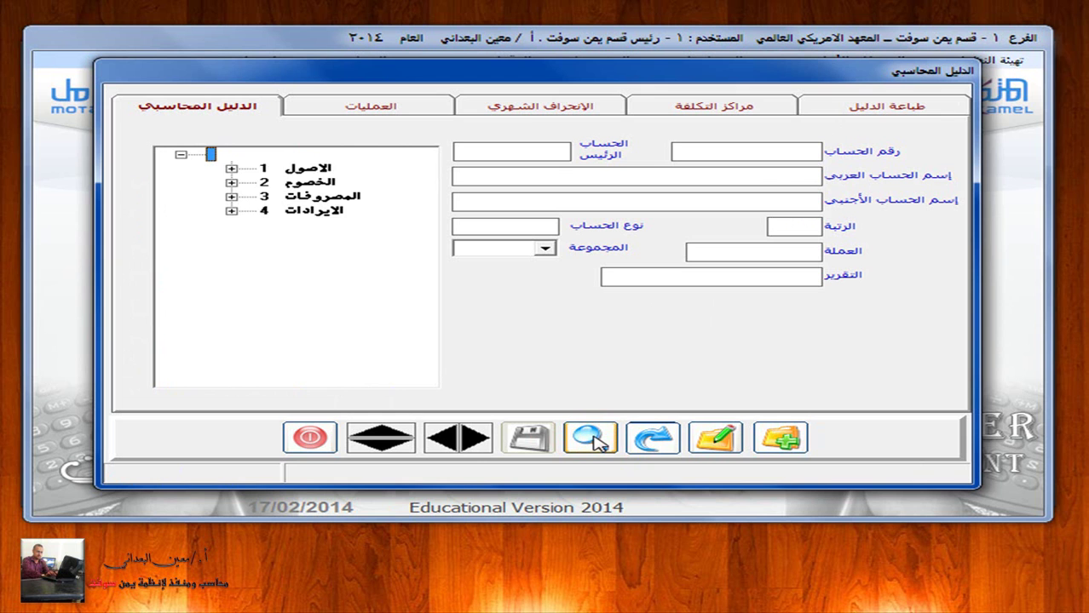
{"action": "key", "text": "Down"}
{"action": "key", "text": "Down"}
{"action": "key", "text": "Right"}
{"action": "key", "text": "Down"}
{"action": "key", "text": "Down"}
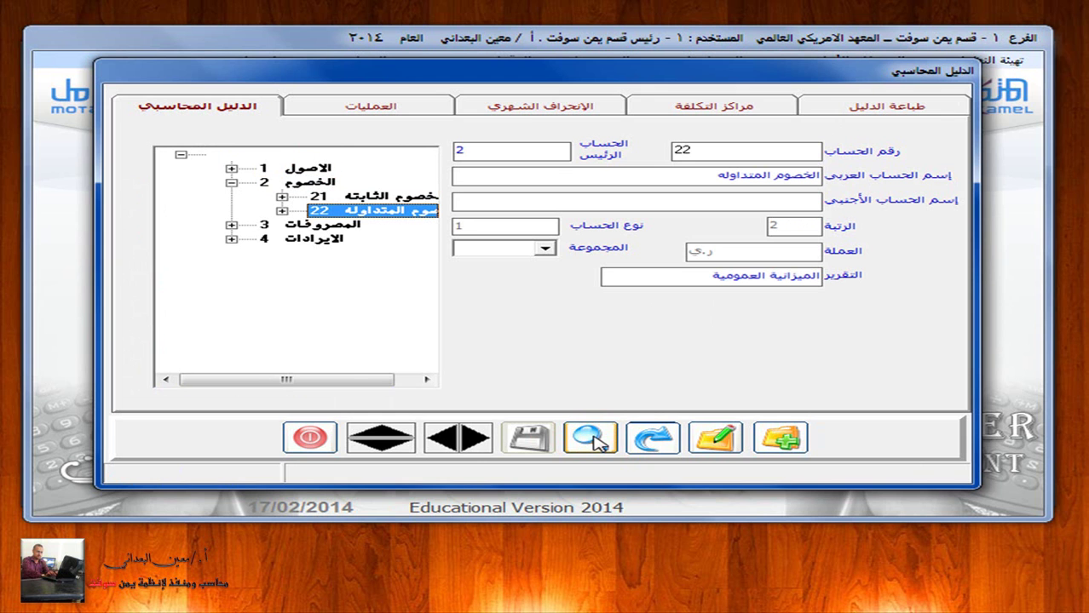
{"action": "key", "text": "Right"}
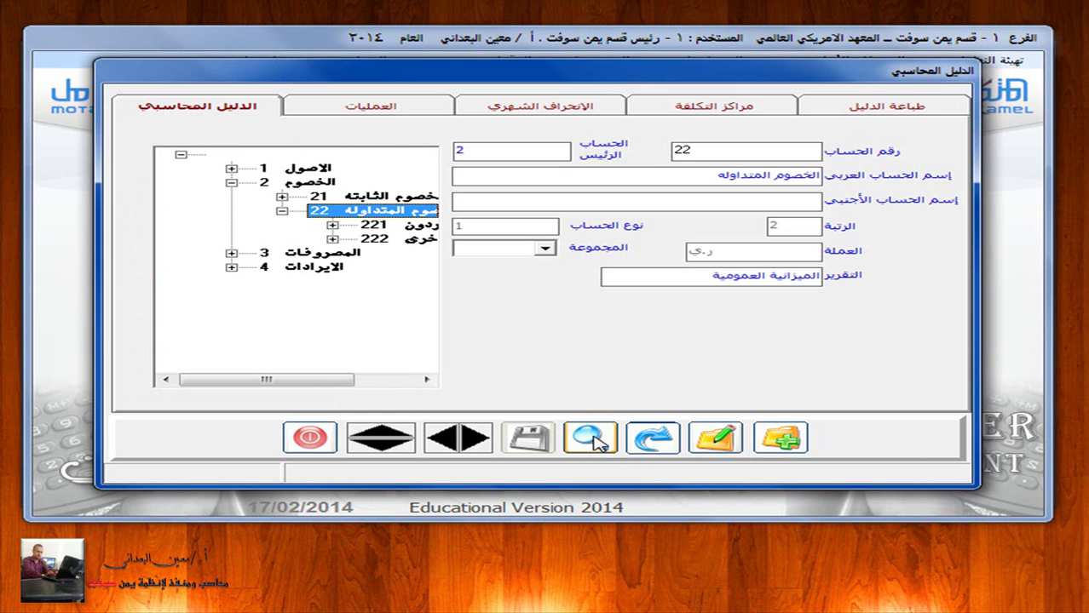
Step: Expand الموردون (221) and الموردون المحليون (22101) so that the individual supplier accounts and their names can be read
{"action": "left_click_drag", "start_coordinate": [311, 376], "coordinate": [373, 384]}
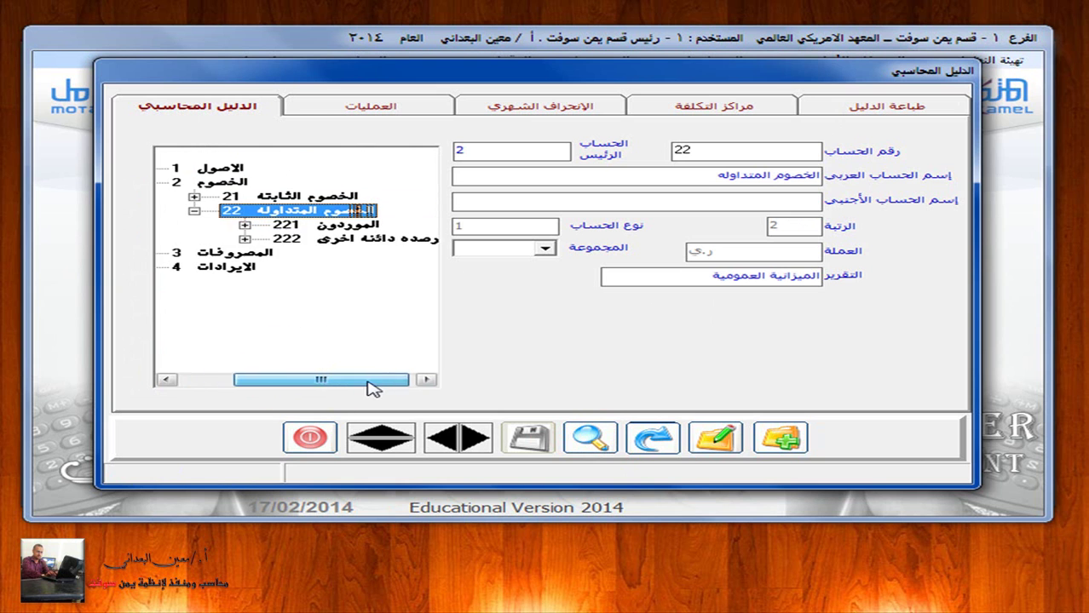
{"action": "left_click", "coordinate": [243, 227]}
{"action": "left_click_drag", "start_coordinate": [299, 378], "coordinate": [339, 385]}
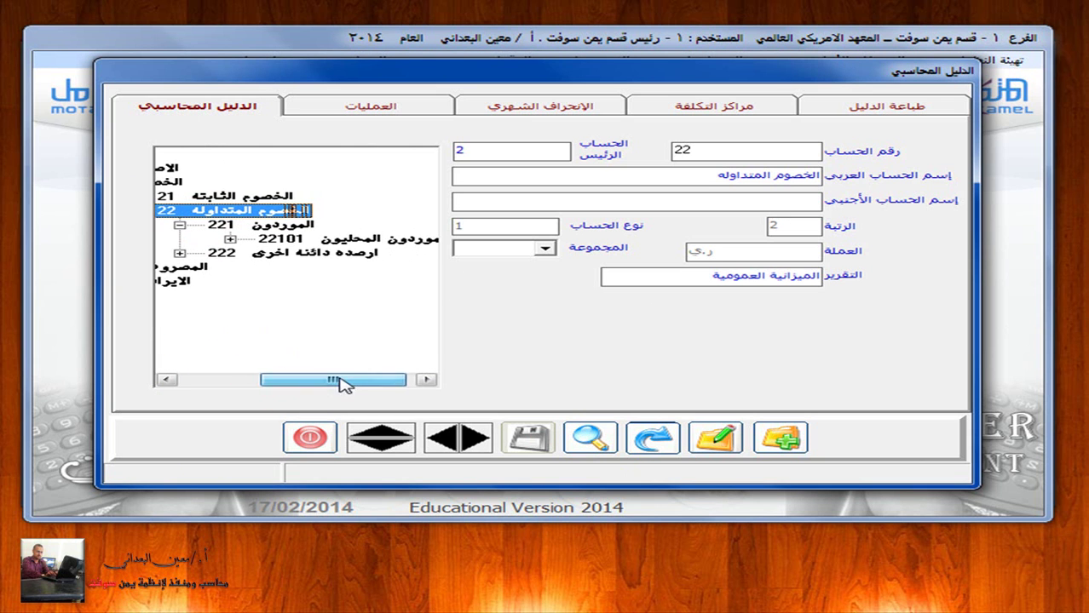
{"action": "left_click", "coordinate": [229, 240]}
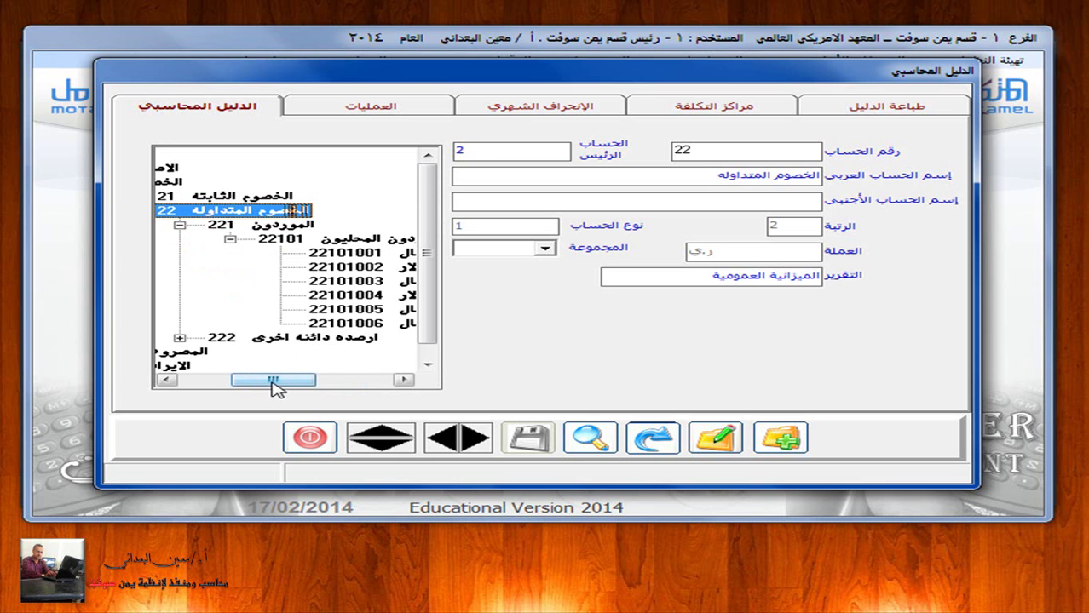
{"action": "left_click_drag", "start_coordinate": [271, 382], "coordinate": [349, 400]}
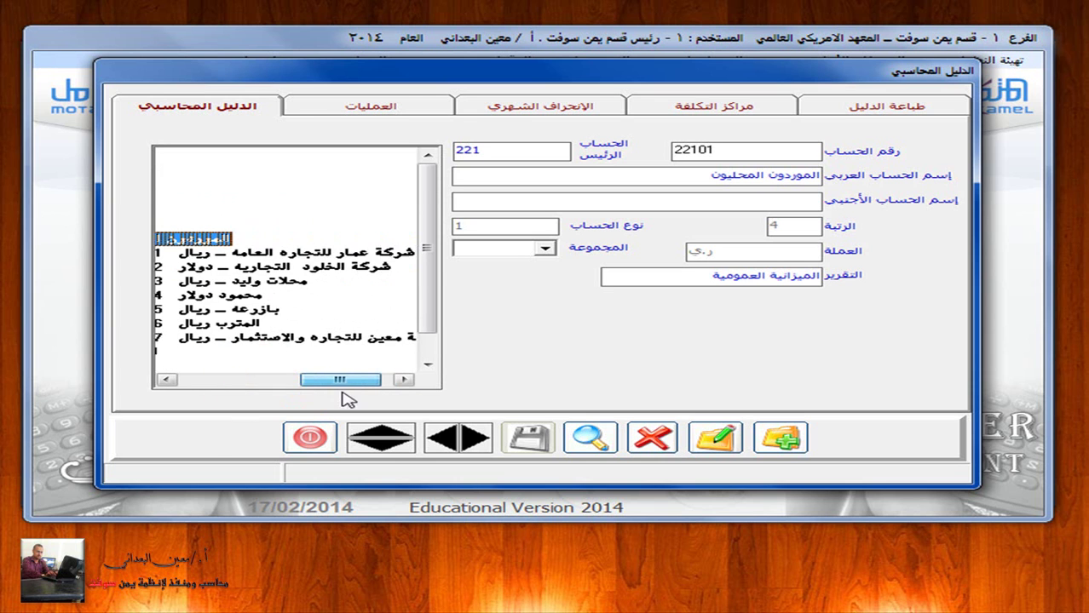
Step: Edit supplier account 22101007, adding العامه after للتجاره in its Arabic name, and save it
{"action": "left_click", "coordinate": [343, 340]}
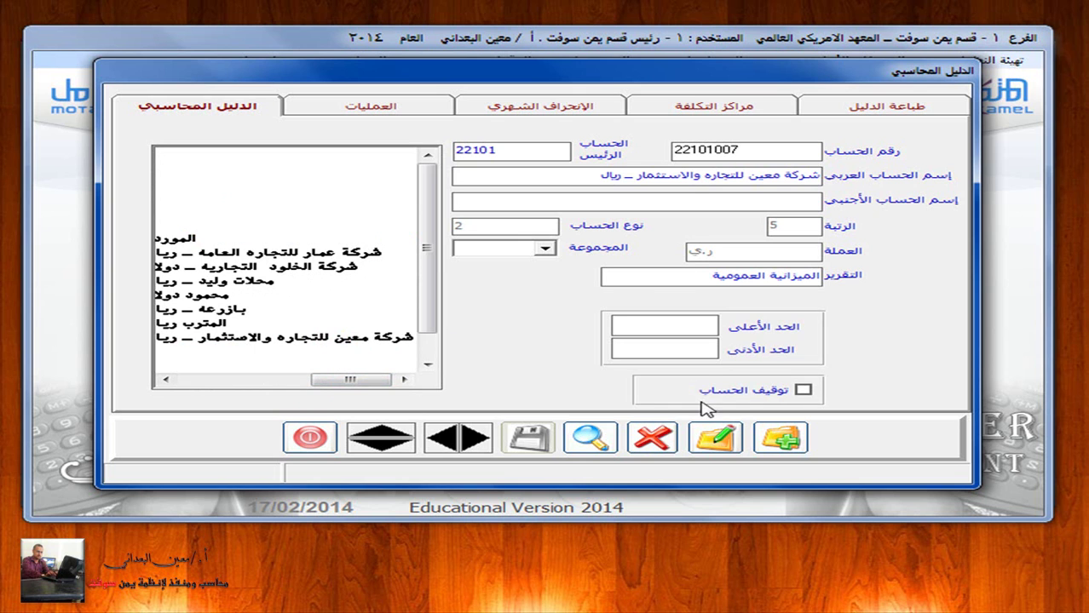
{"action": "left_click", "coordinate": [714, 438]}
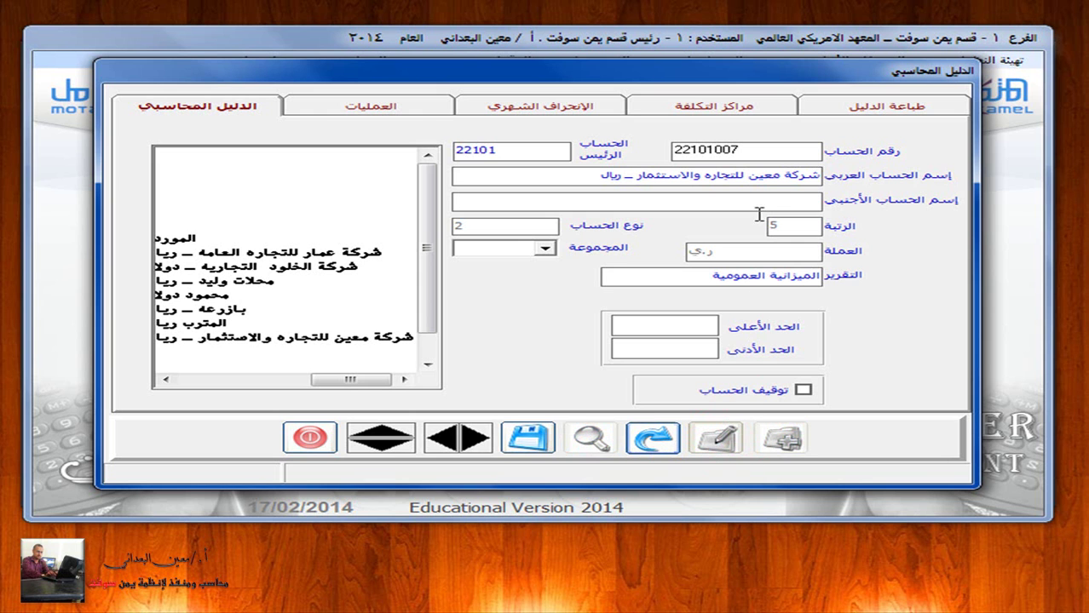
{"action": "left_click", "coordinate": [703, 175]}
{"action": "type", "text": "العامه"}
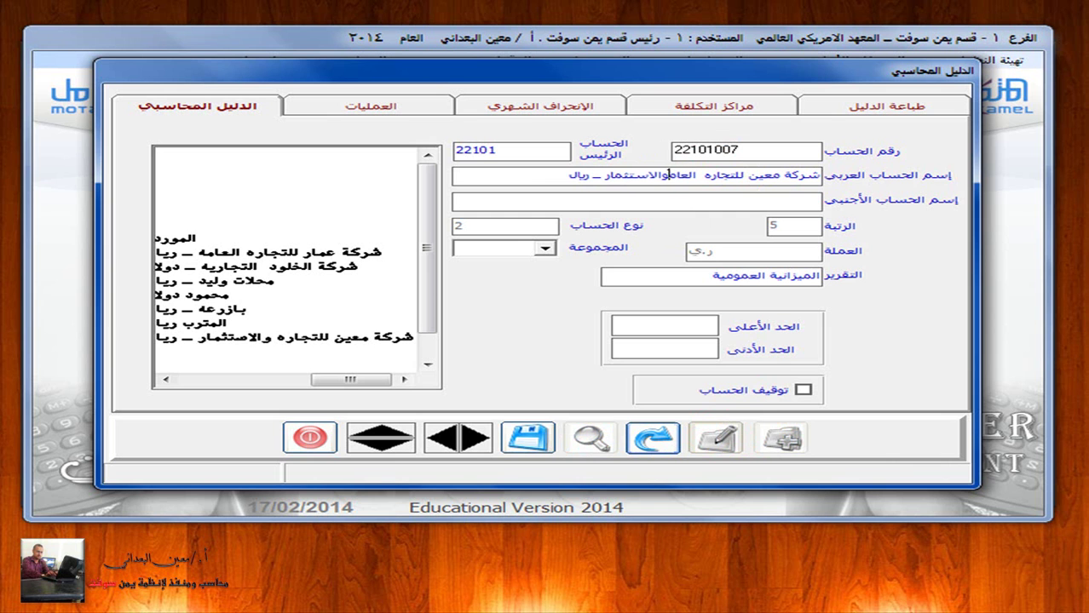
{"action": "left_click", "coordinate": [527, 437]}
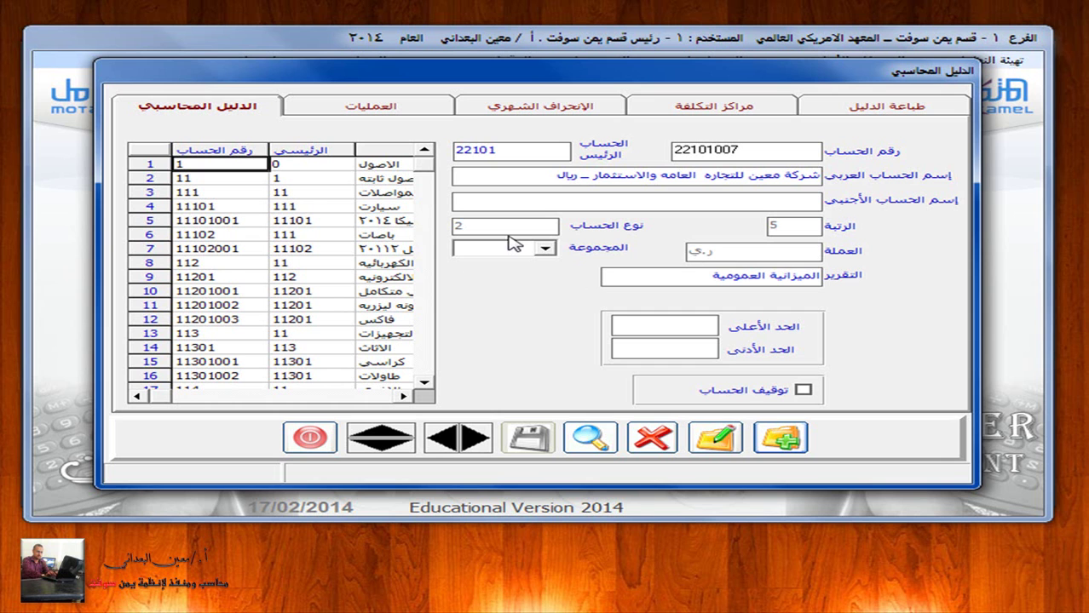
Step: Try to change the currency and account type of account 22101007 in edit mode, and cancel the edit
{"action": "left_click", "coordinate": [714, 437]}
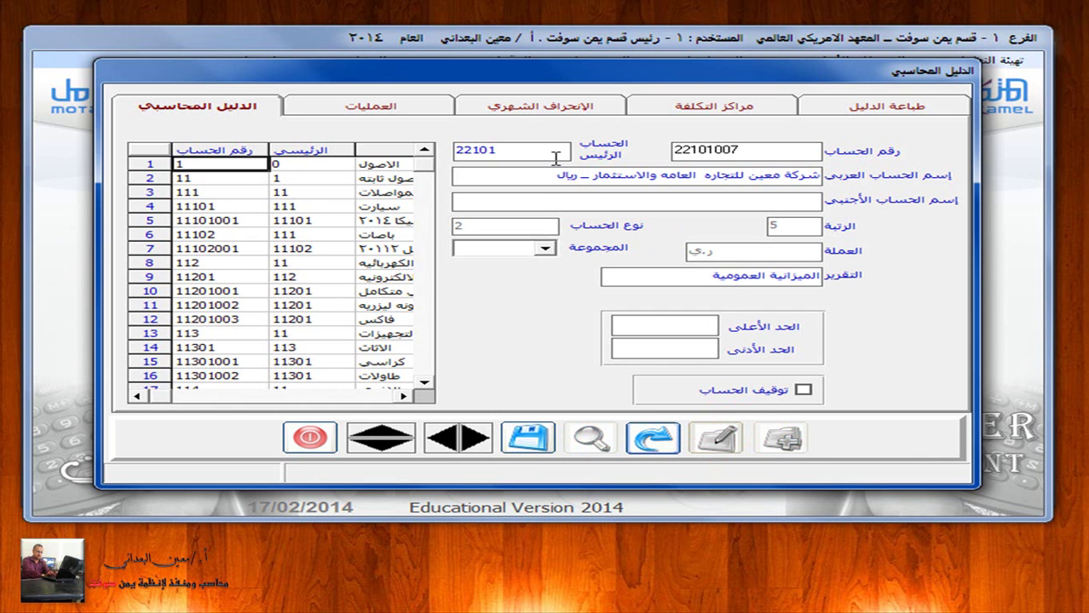
{"action": "left_click", "coordinate": [711, 252]}
{"action": "left_click", "coordinate": [499, 229]}
{"action": "left_click", "coordinate": [653, 438]}
{"action": "left_click", "coordinate": [511, 350]}
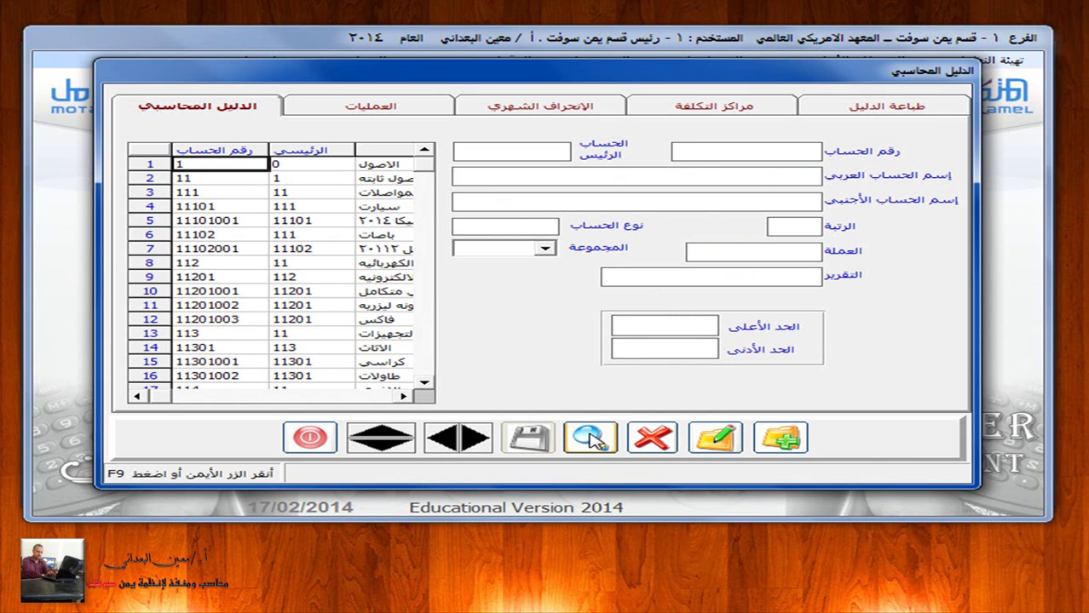
Step: Show the accounts as a tree and expand الخصوم (2) and الخصوم المتداولة (22)
{"action": "right_click", "coordinate": [591, 437]}
{"action": "key", "text": "Down"}
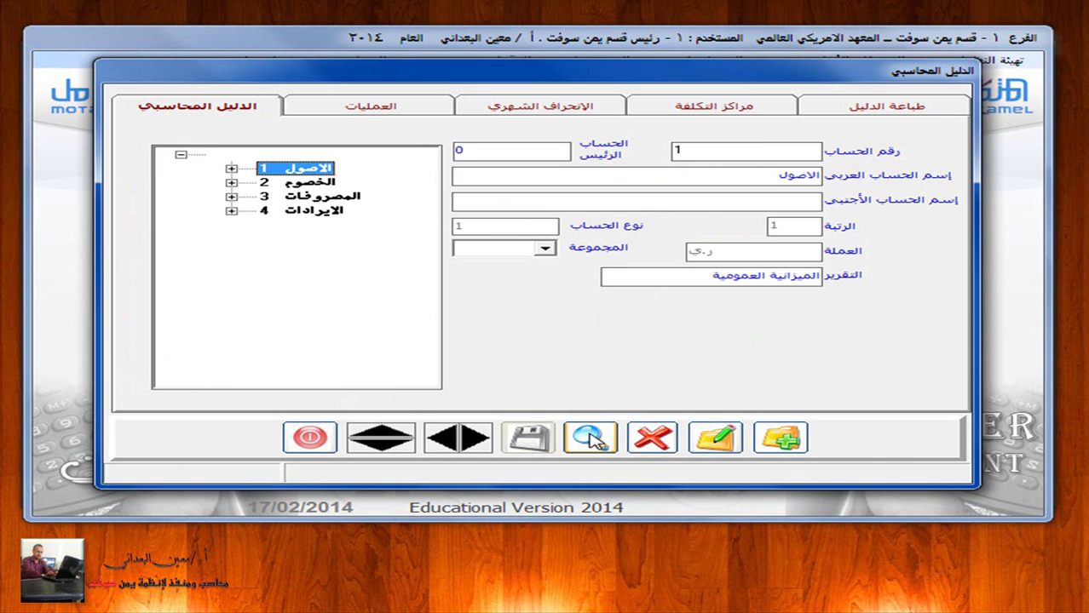
{"action": "key", "text": "Down"}
{"action": "key", "text": "Right"}
{"action": "key", "text": "Down"}
{"action": "left_click_drag", "start_coordinate": [294, 384], "coordinate": [315, 384]}
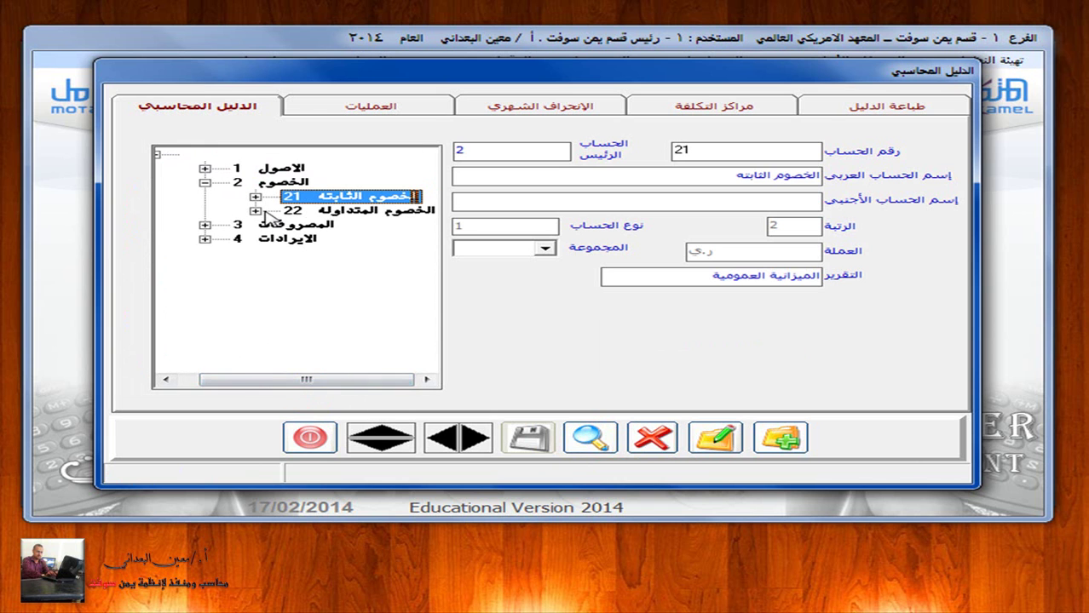
{"action": "left_click", "coordinate": [255, 210]}
{"action": "left_click", "coordinate": [247, 382]}
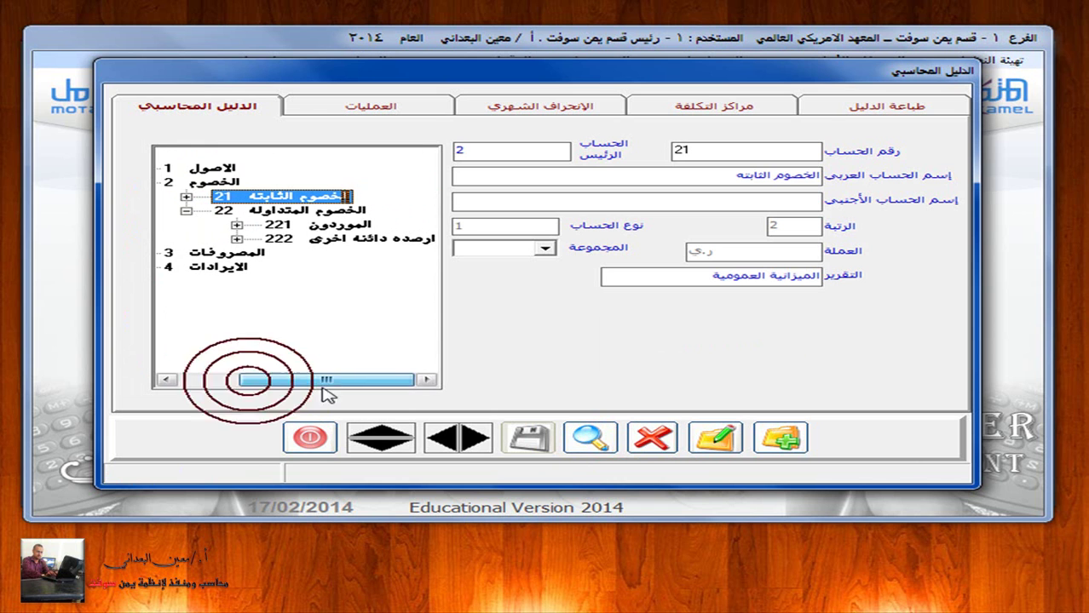
Step: Delete account 22101007 from الموردون المحليون (22101) under الموردون (221), confirming the deletion
{"action": "left_click", "coordinate": [236, 225]}
{"action": "left_click", "coordinate": [287, 239]}
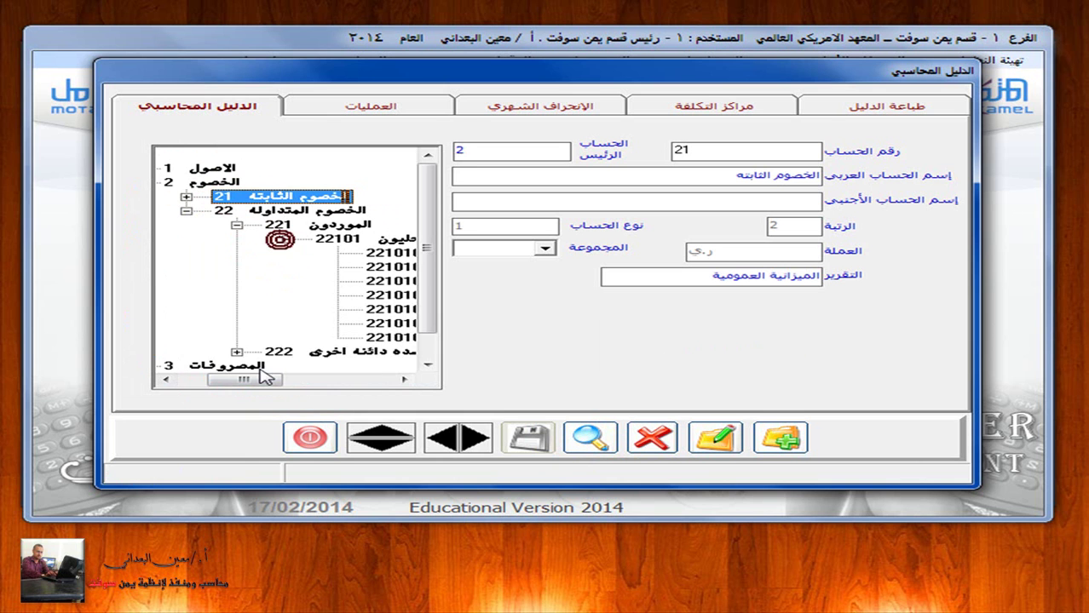
{"action": "left_click", "coordinate": [243, 379]}
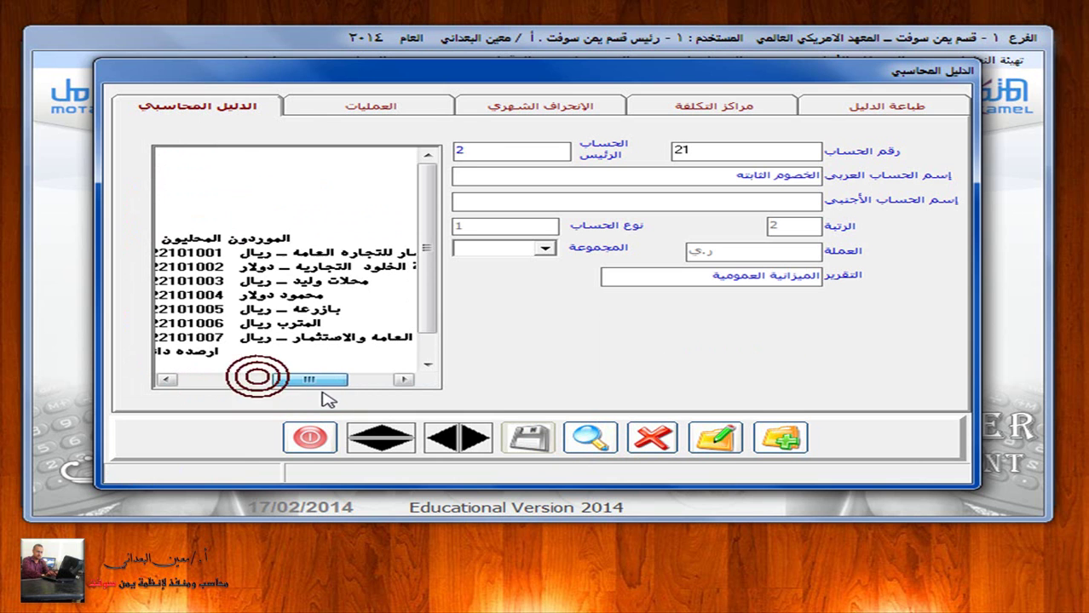
{"action": "left_click", "coordinate": [332, 339]}
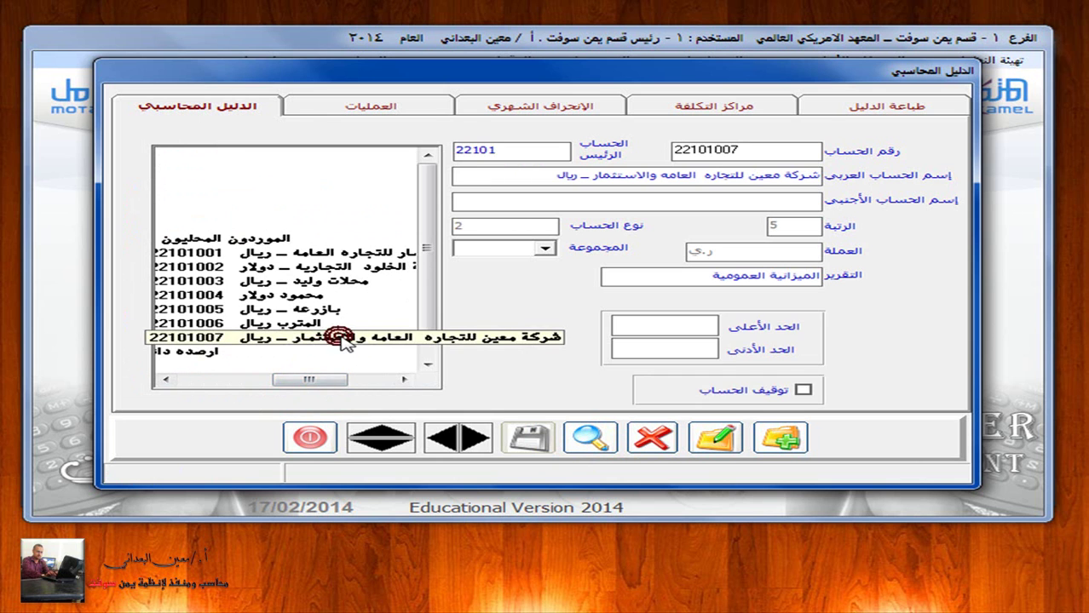
{"action": "left_click", "coordinate": [650, 438]}
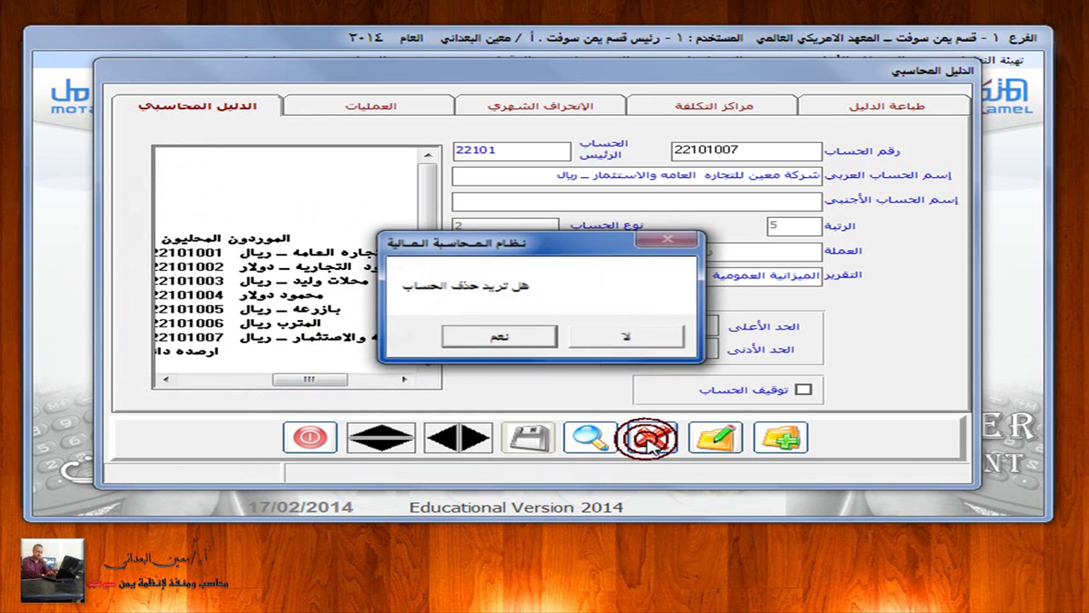
{"action": "left_click", "coordinate": [499, 337]}
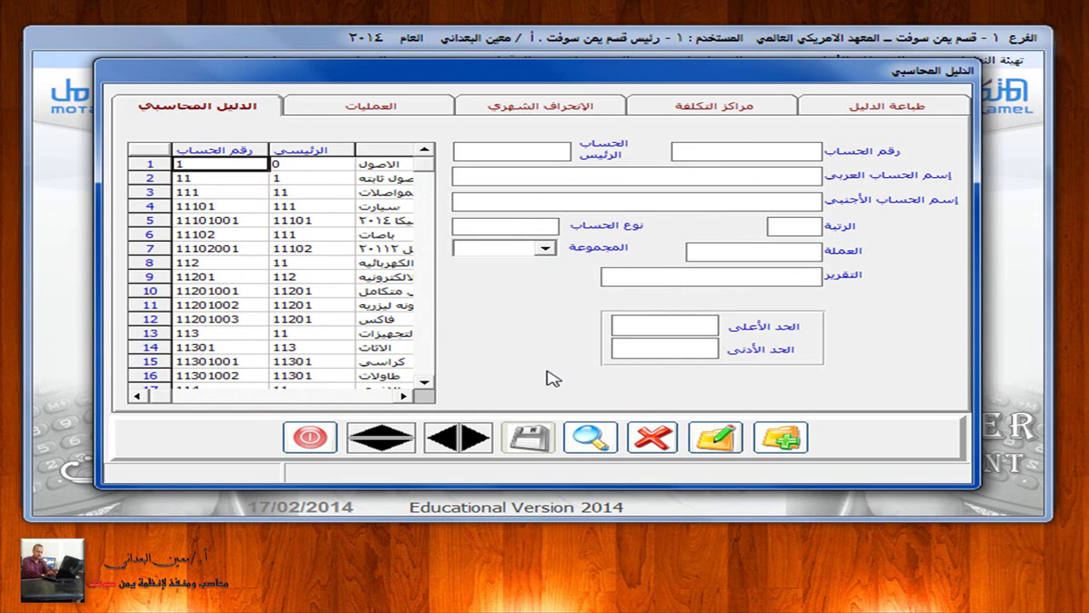
Step: Reopen the account tree and expand الموردون (221) and الموردون المحليون (22101) to check the remaining supplier numbers
{"action": "left_click", "coordinate": [590, 437]}
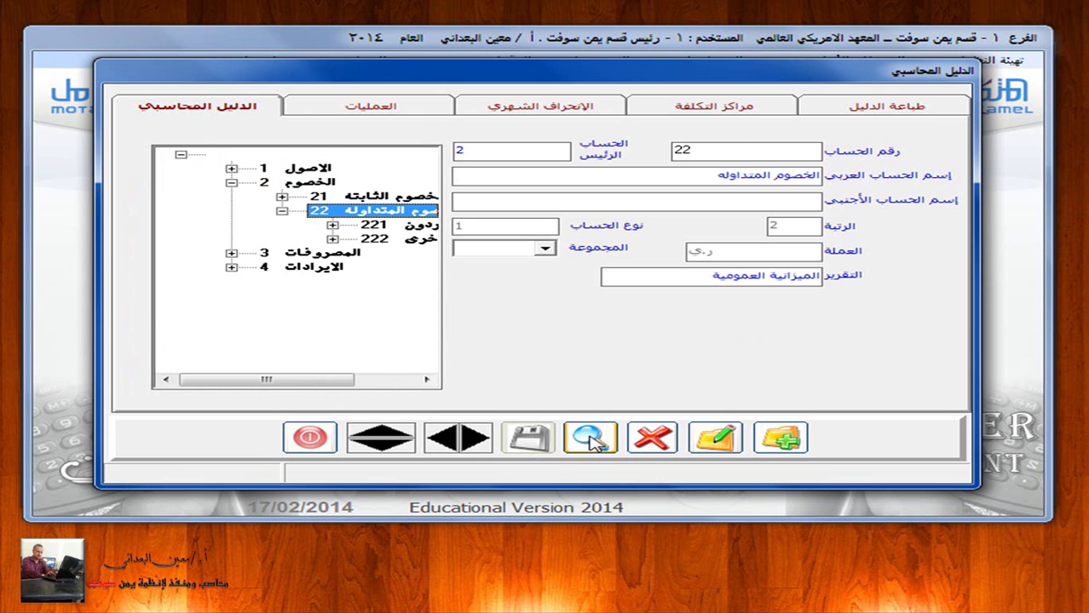
{"action": "left_click", "coordinate": [311, 382]}
{"action": "left_click", "coordinate": [211, 239]}
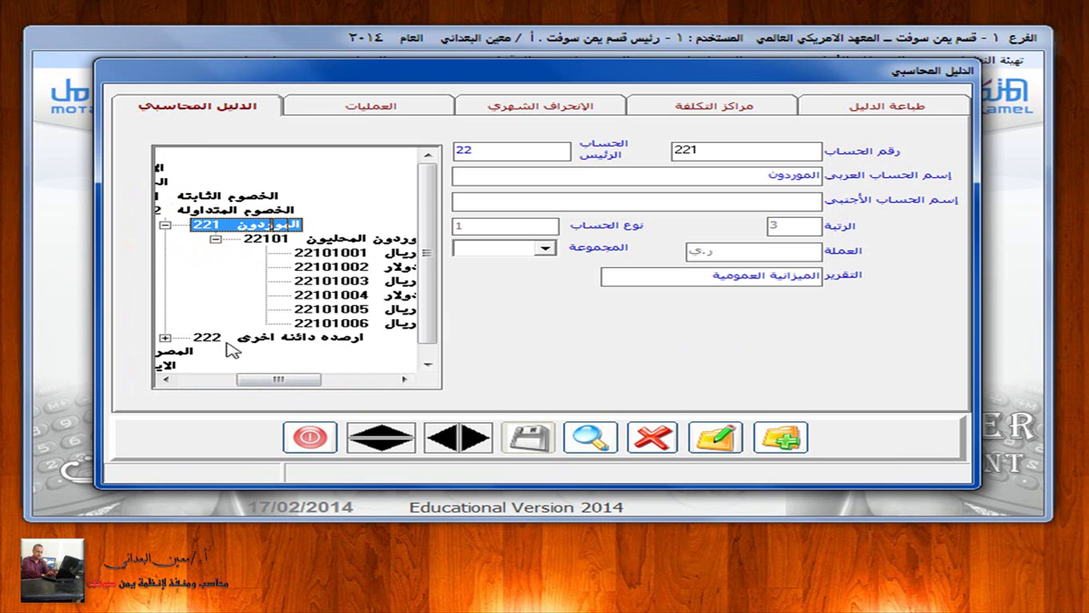
{"action": "mouse_move", "coordinate": [258, 385]}
{"action": "left_mouse_down"}
{"action": "mouse_move", "coordinate": [313, 400]}
{"action": "mouse_move", "coordinate": [267, 400]}
{"action": "left_mouse_up"}
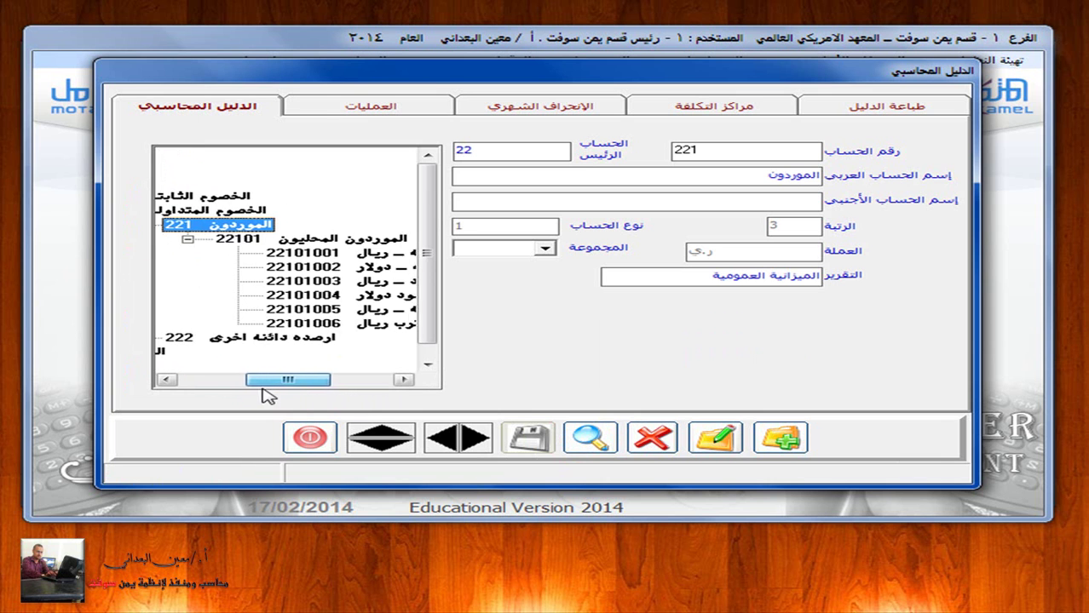
Step: Start a new account numbered 22101007 under parent 22101, with the Arabic name شركة معين للتجاره العامه والاستثمار ـ دولار
{"action": "left_click", "coordinate": [779, 441]}
{"action": "type", "text": "22101007"}
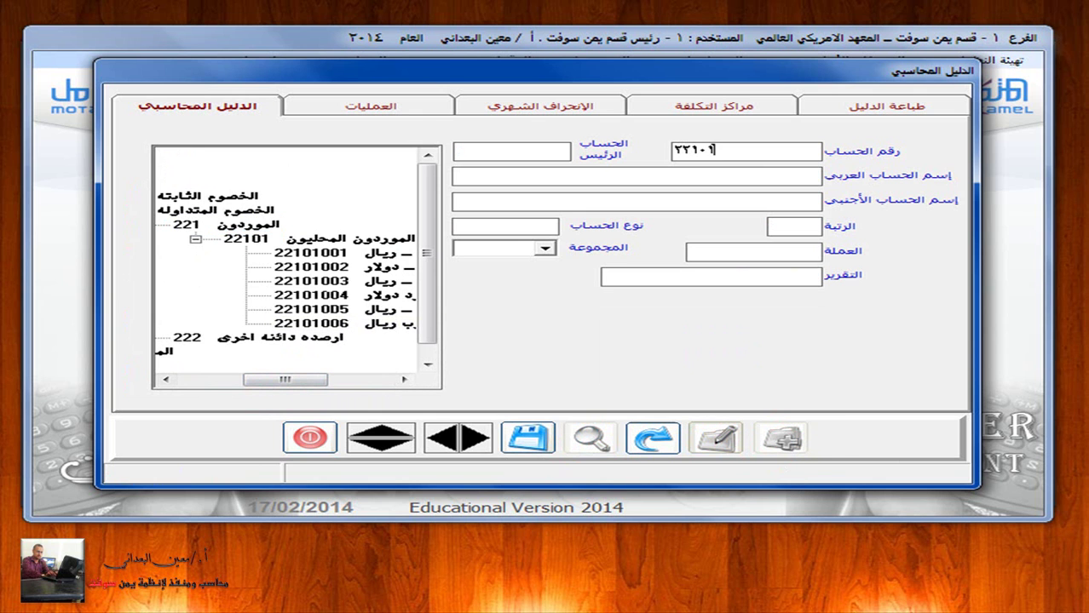
{"action": "key", "text": "Return"}
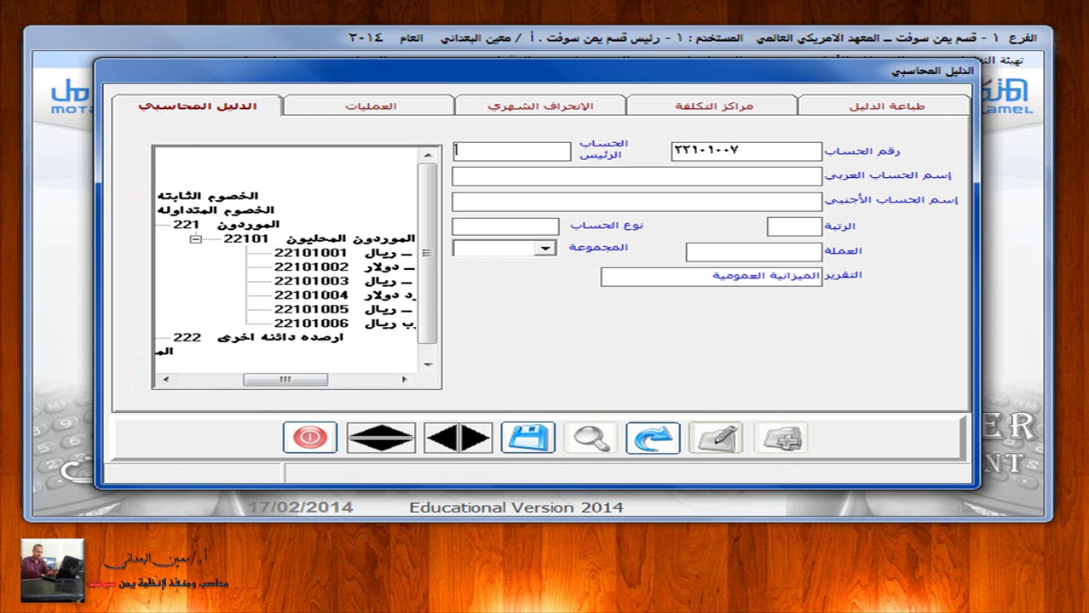
{"action": "type", "text": "22101"}
{"action": "key", "text": "Return"}
{"action": "type", "text": "شركة معين للتجاره والاستثمار ـ دولار"}
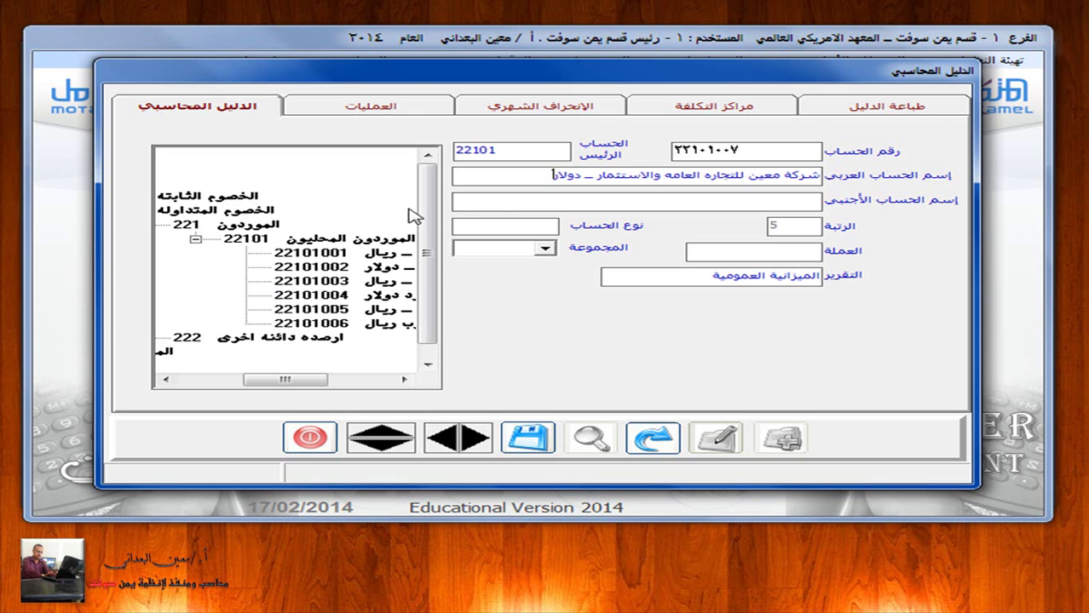
Step: Set the new supplier account's type to 2 and its currency to $, and save the account
{"action": "left_click", "coordinate": [497, 225]}
{"action": "left_click", "coordinate": [503, 249]}
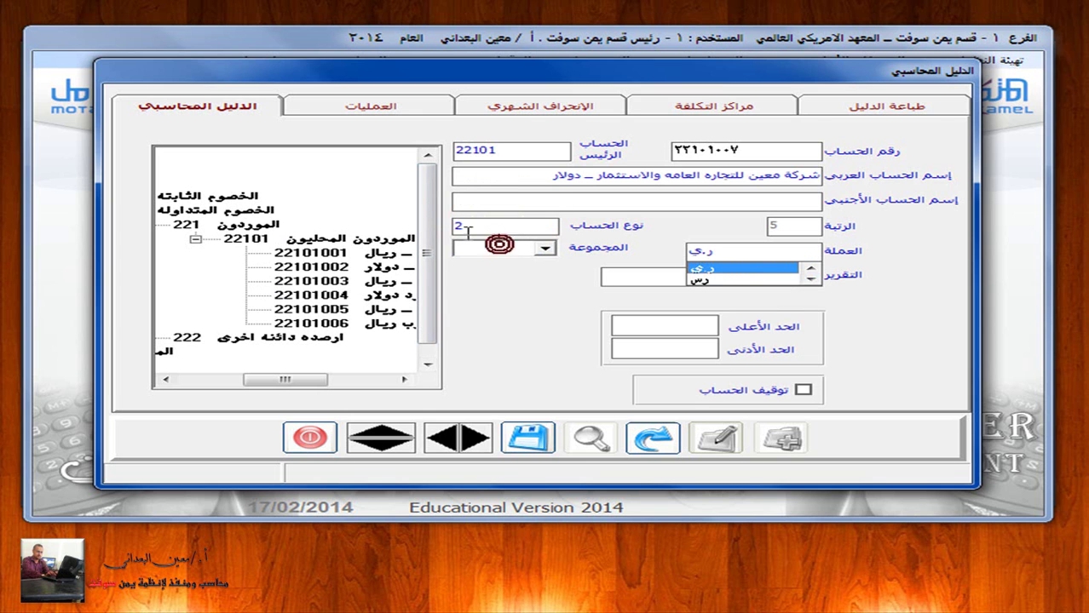
{"action": "left_click", "coordinate": [810, 274]}
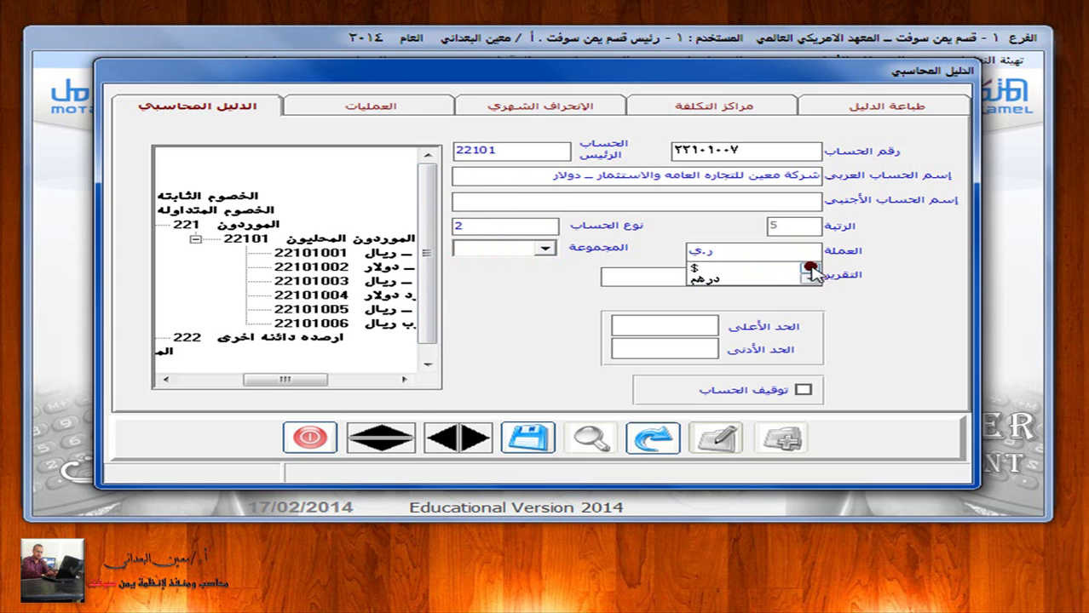
{"action": "left_click", "coordinate": [811, 271]}
{"action": "left_click", "coordinate": [755, 270]}
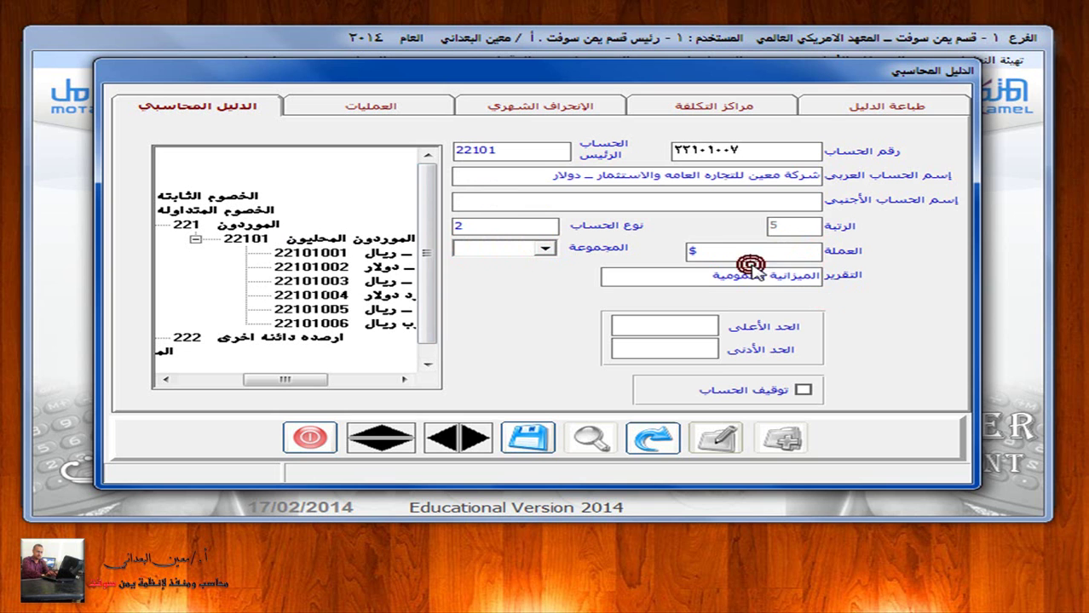
{"action": "left_click", "coordinate": [530, 438]}
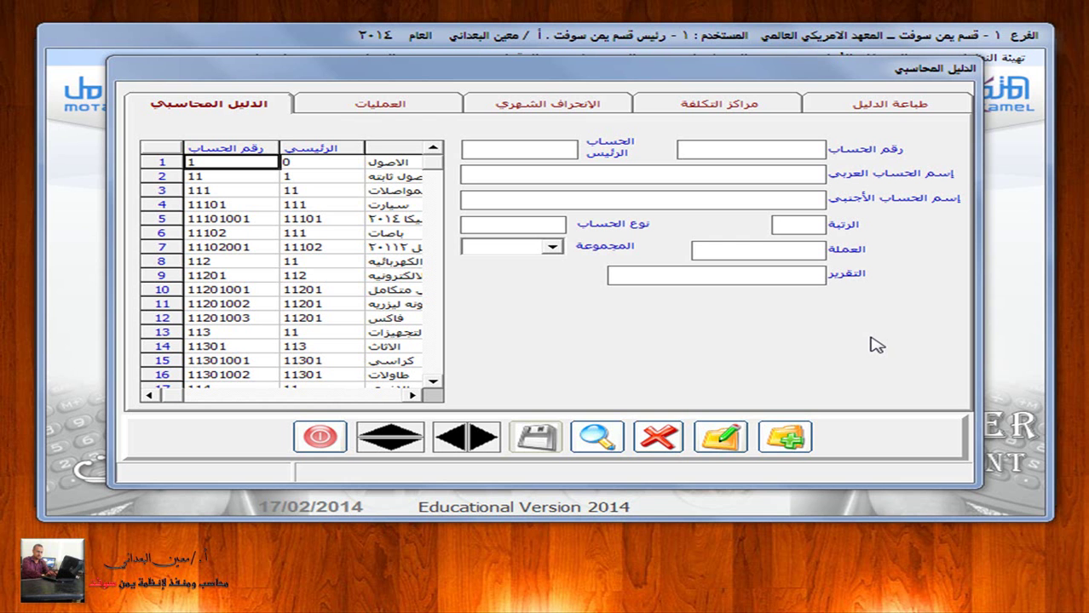
Step: Switch to Portfolio1.pdf in Adobe Acrobat Pro and browse its documents on searching by account name and by account number
{"action": "key", "text": "super+Tab"}
{"action": "key", "text": "super+Tab"}
{"action": "key", "text": "super+Tab"}
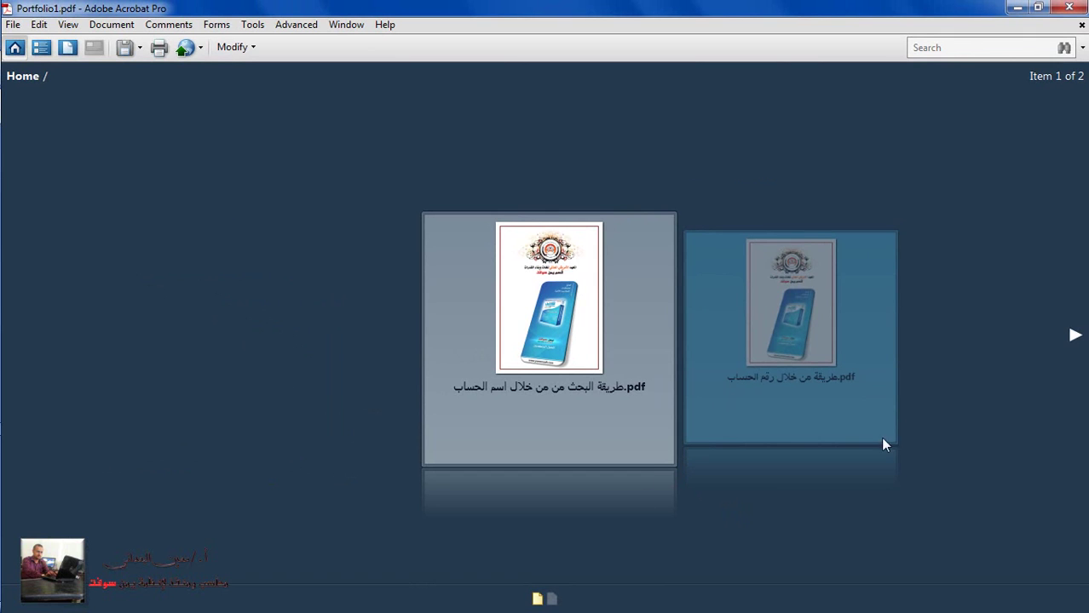
{"action": "left_click", "coordinate": [1073, 335]}
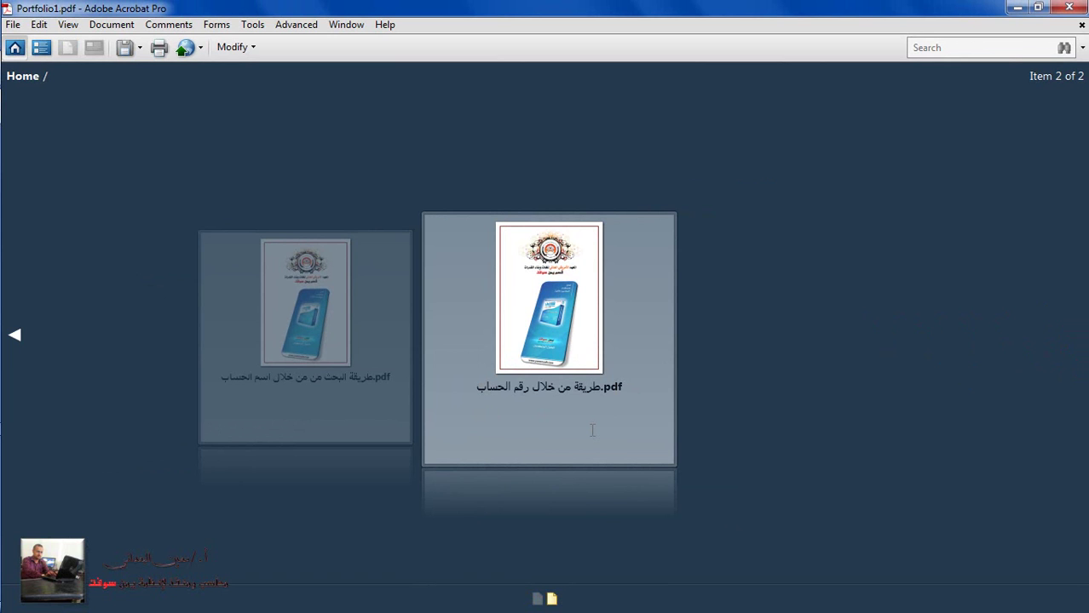
{"action": "left_click", "coordinate": [16, 337]}
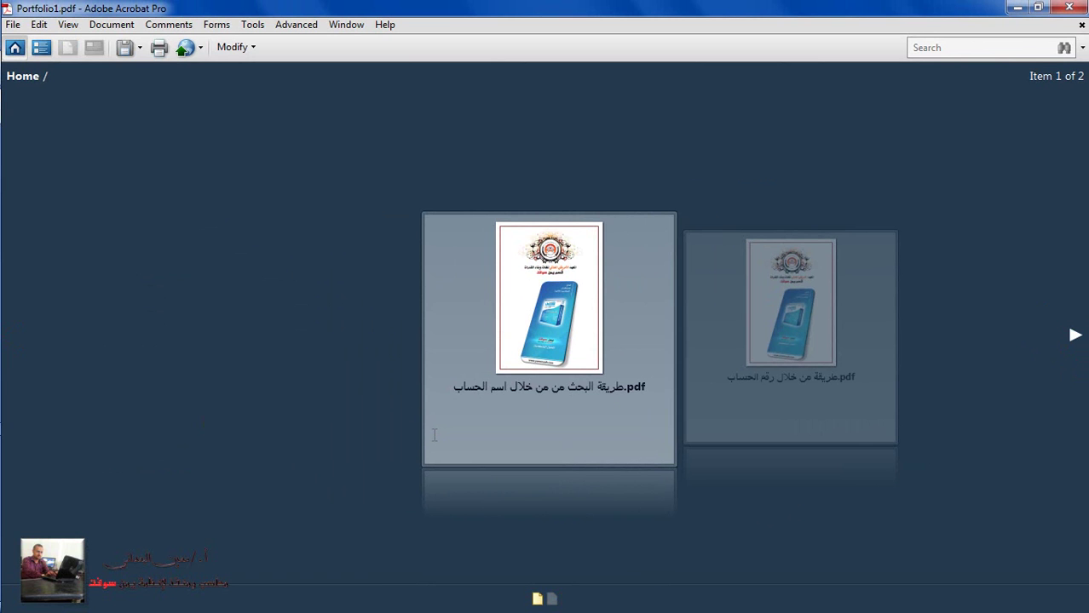
{"action": "left_click", "coordinate": [1069, 334]}
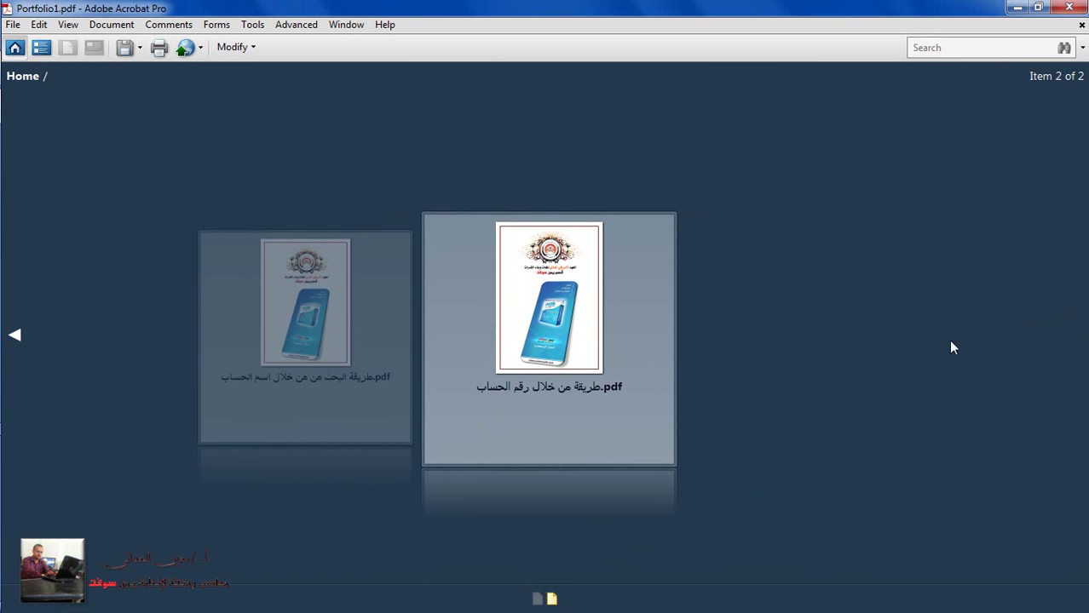
{"action": "left_click", "coordinate": [548, 382]}
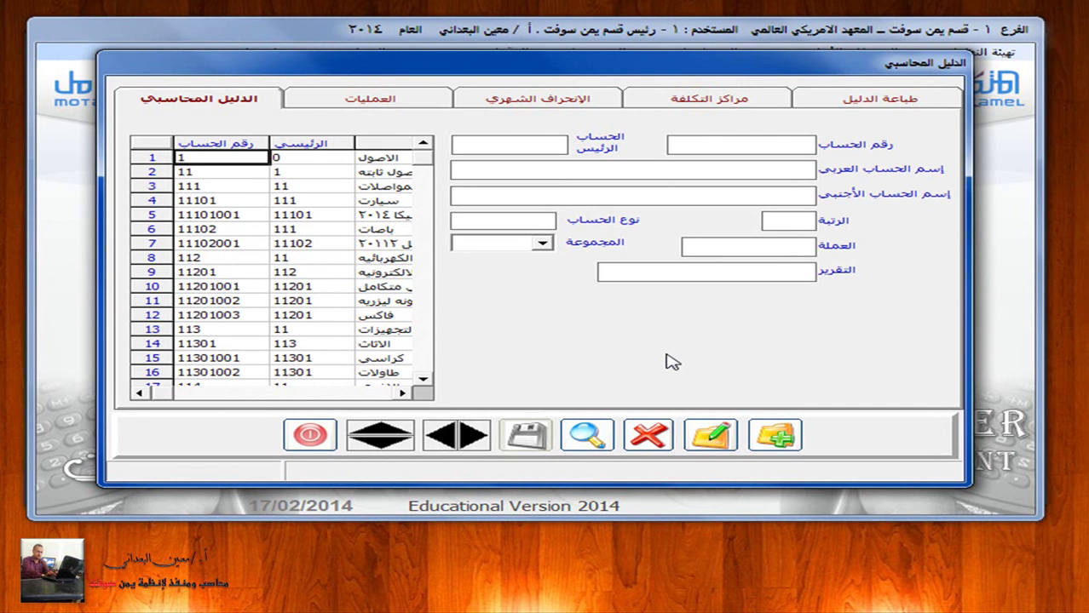
Step: Show the chart of accounts as a tree and expand its root, الخصوم (2) and الخصوم المتداولة (22)
{"action": "right_click", "coordinate": [587, 436]}
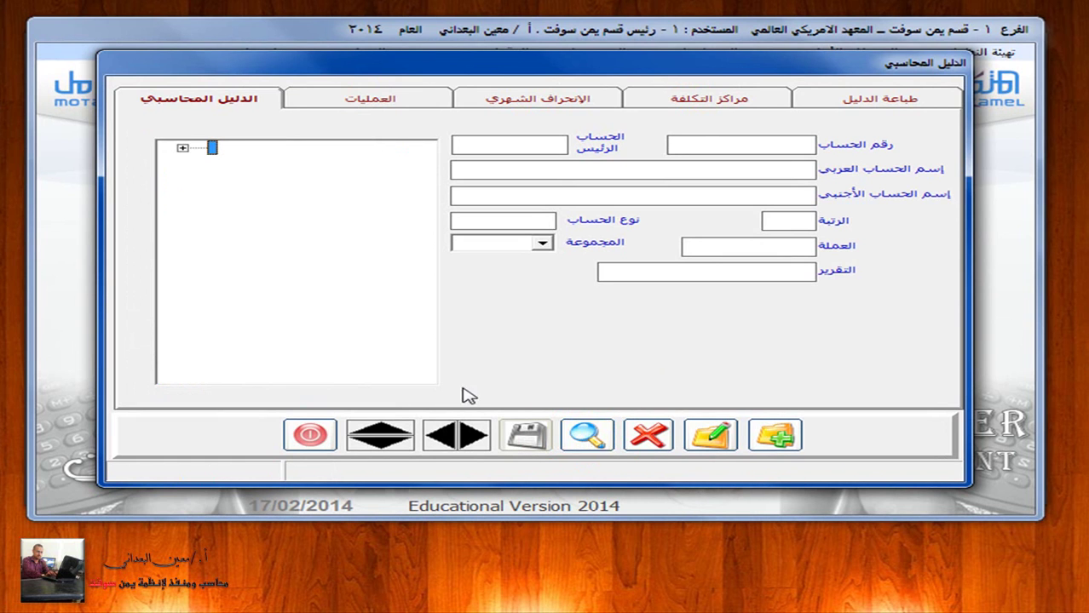
{"action": "left_click", "coordinate": [182, 149]}
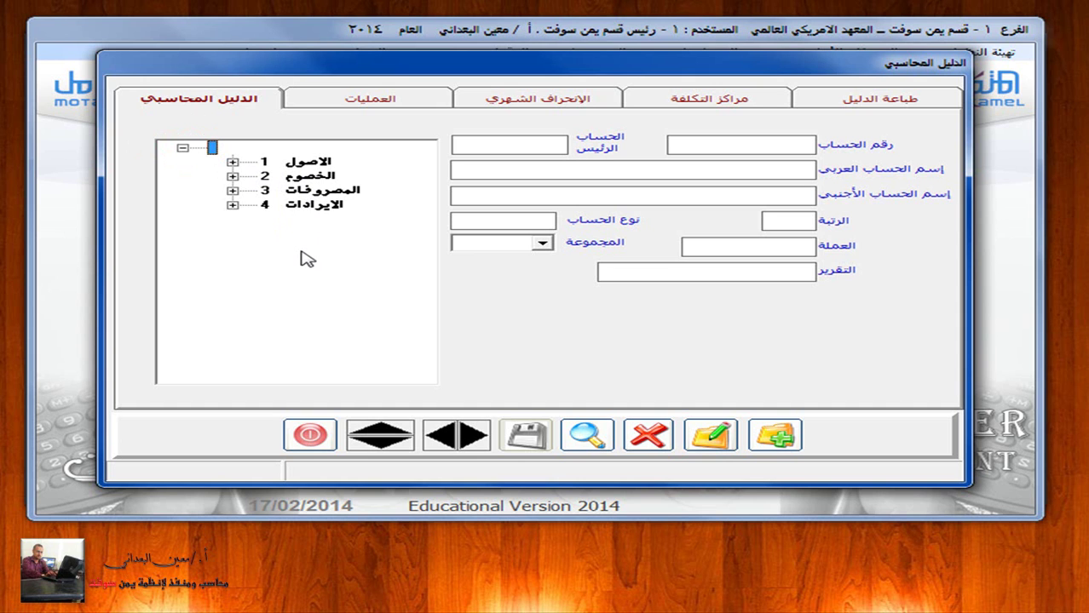
{"action": "left_click", "coordinate": [233, 175]}
{"action": "left_click_drag", "start_coordinate": [305, 373], "coordinate": [364, 384]}
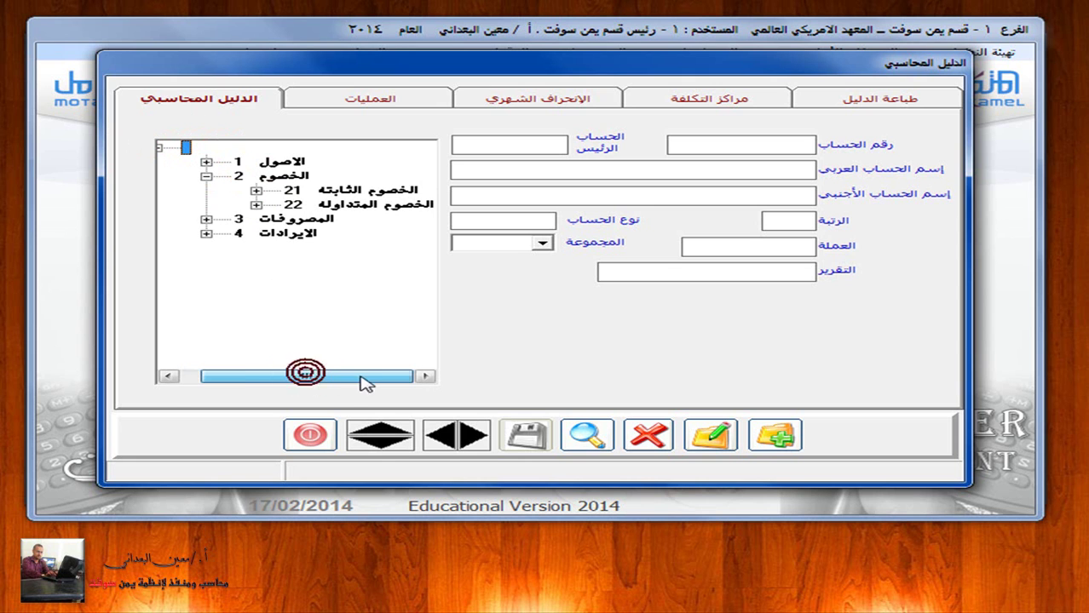
{"action": "left_click", "coordinate": [257, 205]}
{"action": "left_click_drag", "start_coordinate": [292, 379], "coordinate": [329, 377]}
Step: Expand الموردون (221) and الموردون المحليون (22101) and view the details of the dollar supplier account 22101007
{"action": "left_click", "coordinate": [234, 220]}
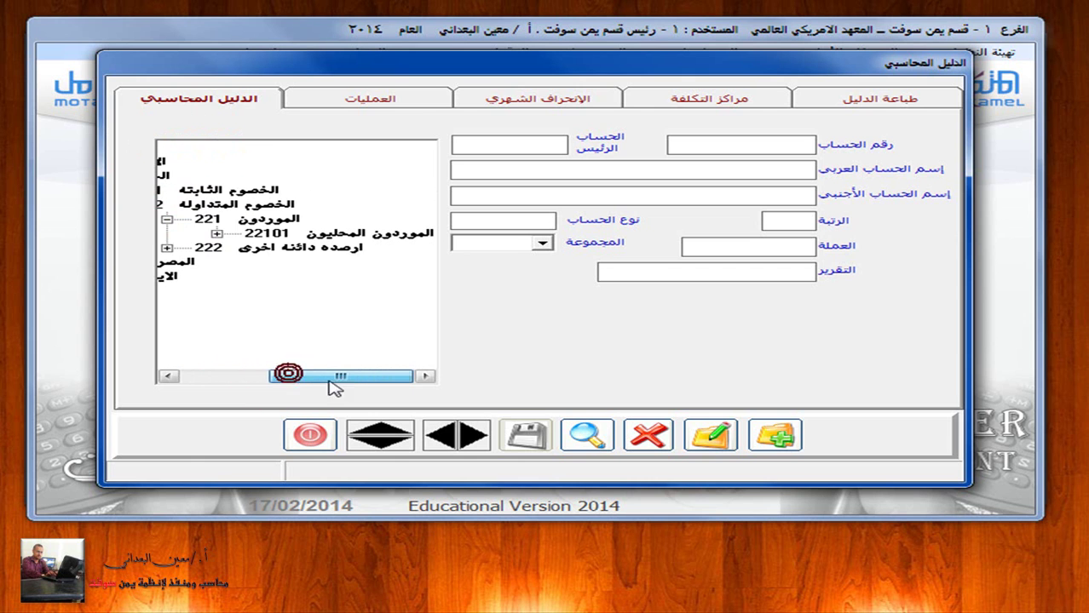
{"action": "left_click", "coordinate": [218, 233]}
{"action": "left_click_drag", "start_coordinate": [243, 376], "coordinate": [364, 392]}
{"action": "left_click", "coordinate": [392, 334]}
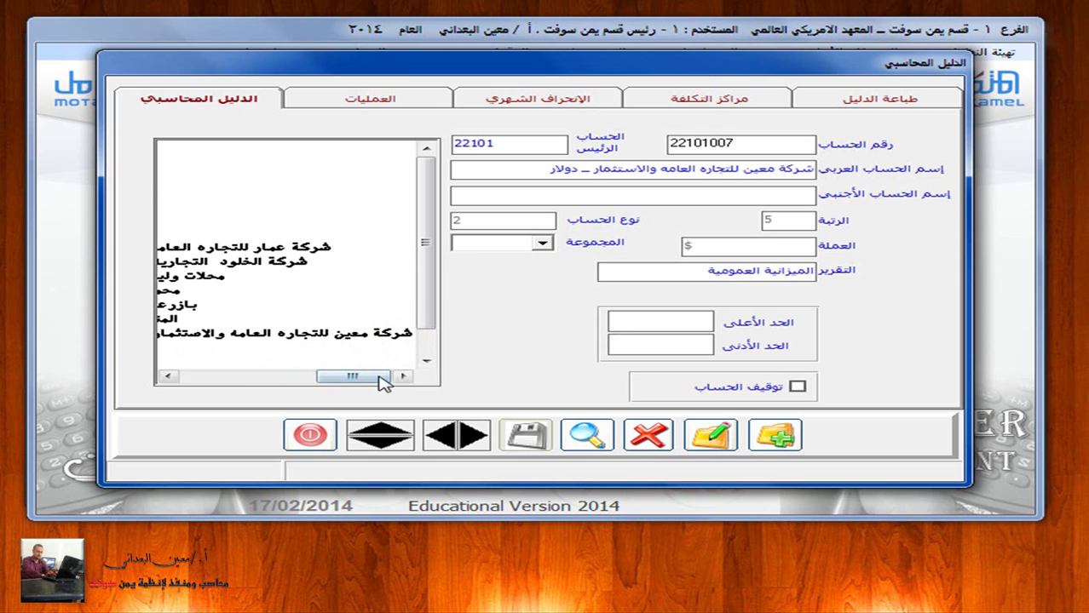
{"action": "left_click_drag", "start_coordinate": [383, 376], "coordinate": [273, 380]}
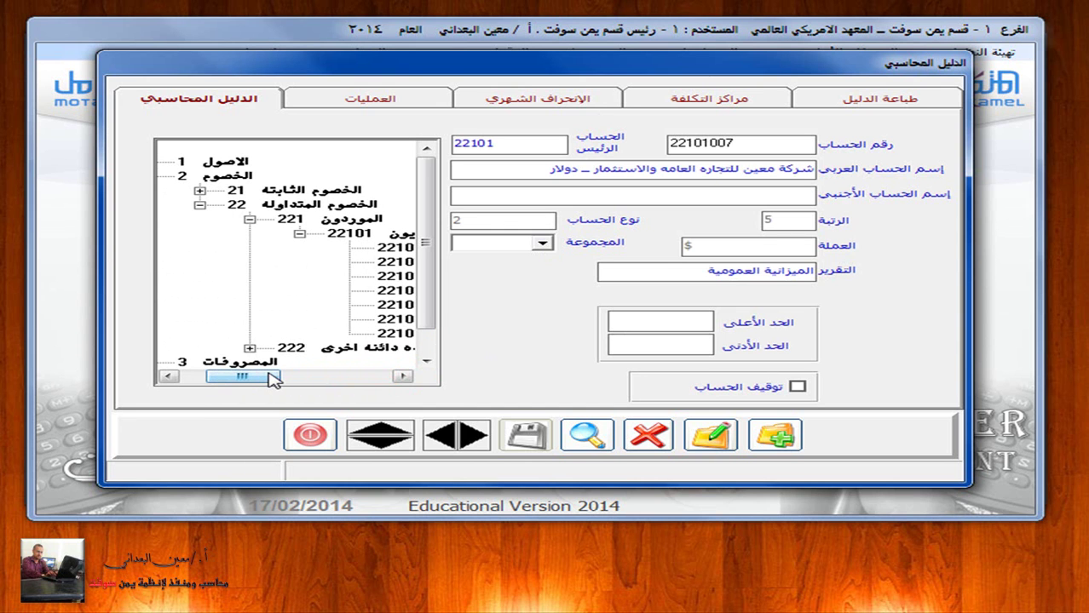
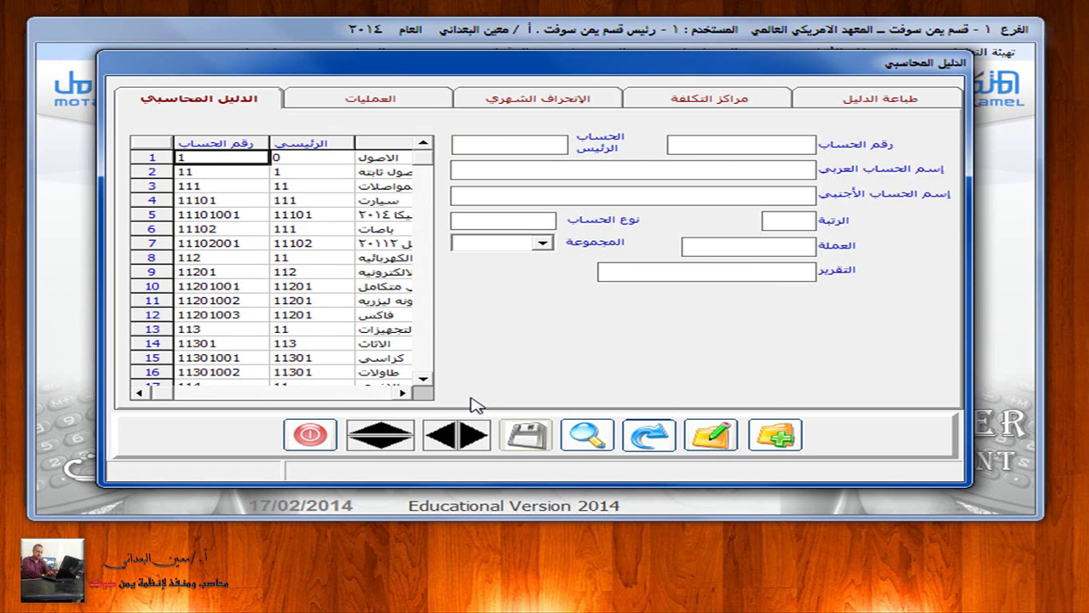
Step: Search the chart of accounts by account number 22101 and expand الموردون المحليون to review its sub-accounts
{"action": "left_click", "coordinate": [764, 147]}
{"action": "type", "text": "22101"}
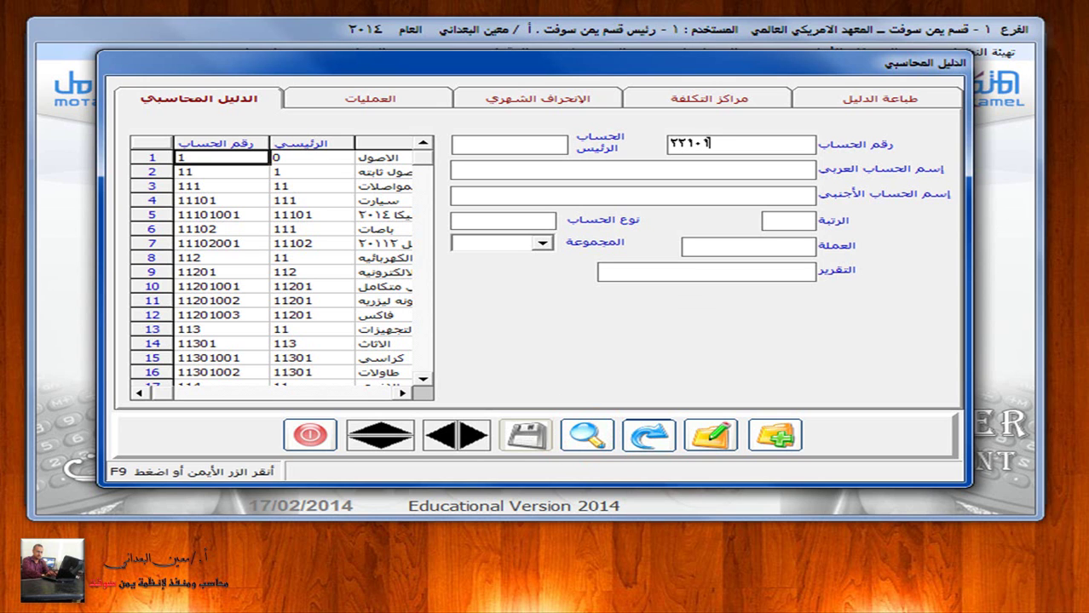
{"action": "key", "text": "Return"}
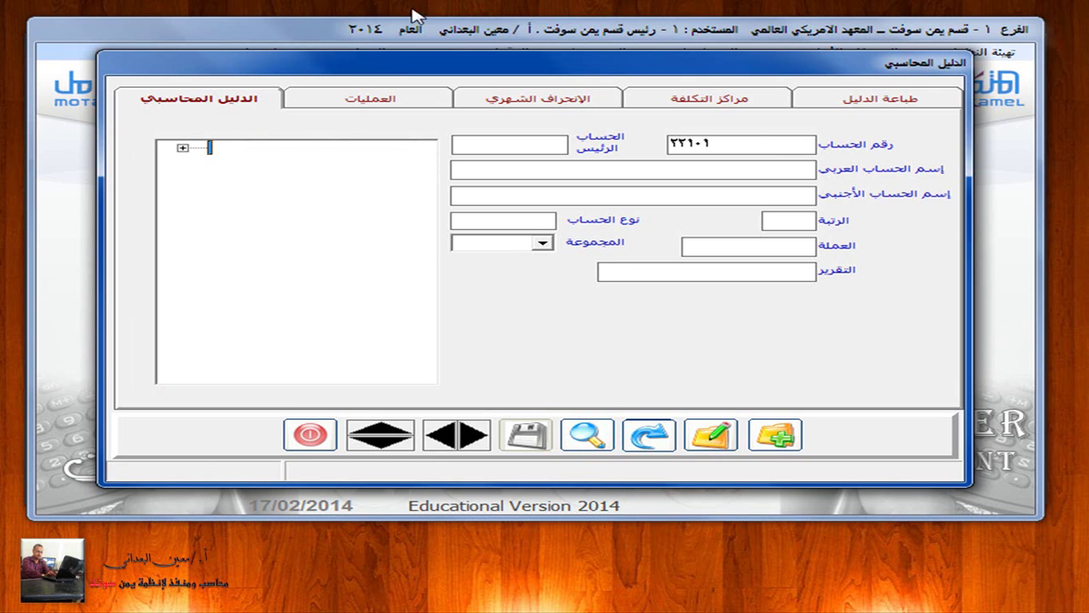
{"action": "left_click", "coordinate": [182, 149]}
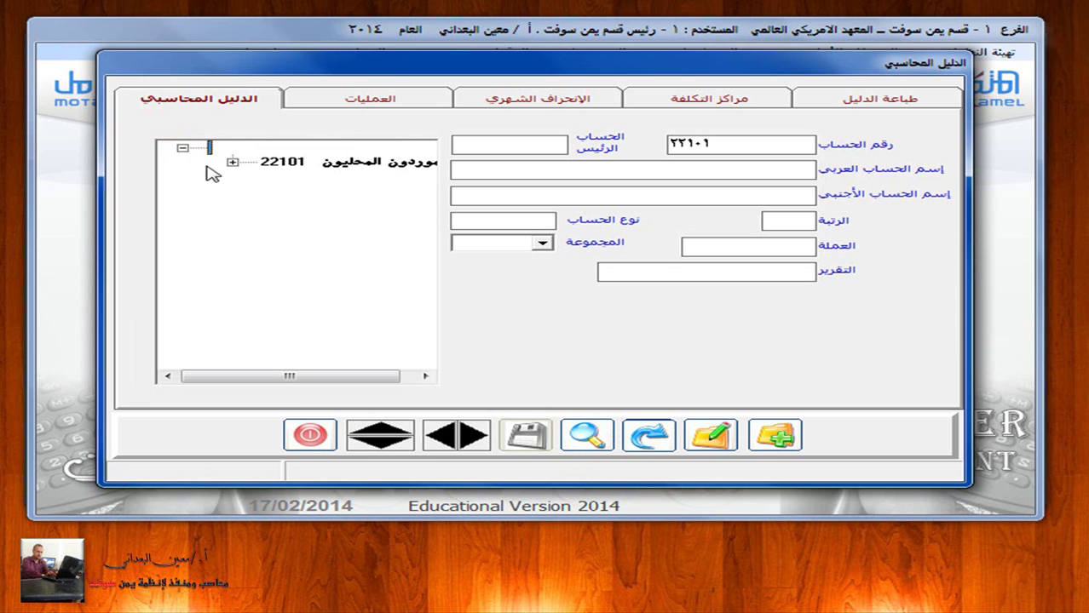
{"action": "left_click_drag", "start_coordinate": [277, 372], "coordinate": [349, 389]}
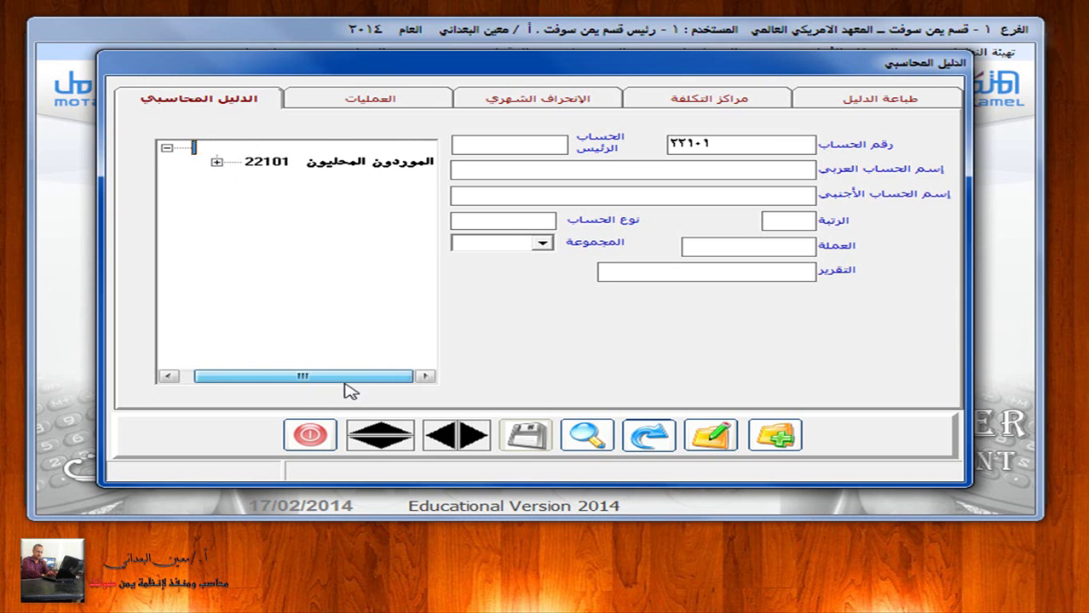
{"action": "left_click", "coordinate": [217, 161]}
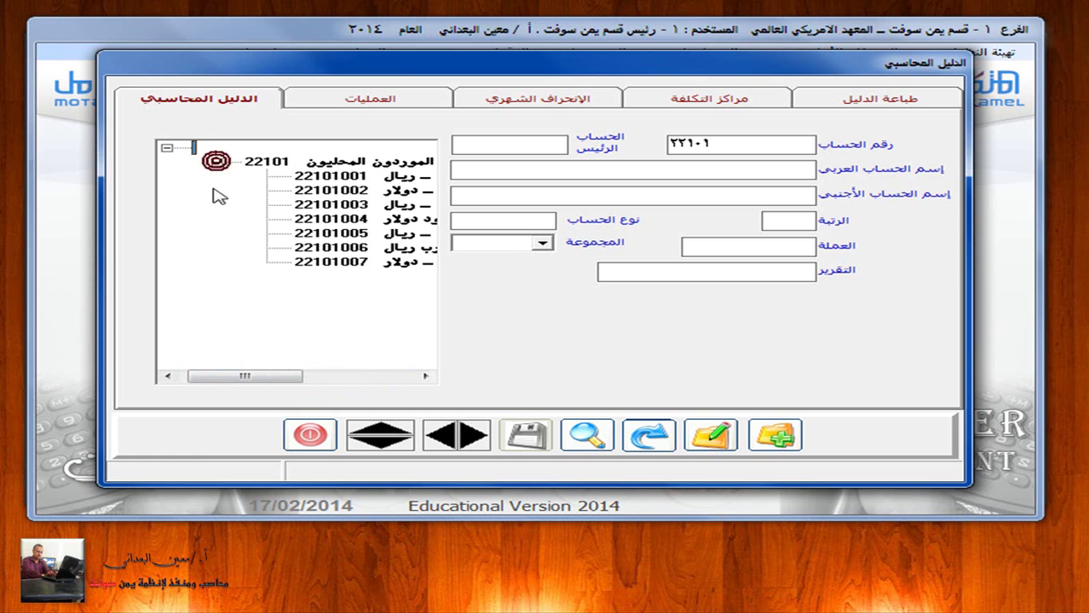
{"action": "left_click_drag", "start_coordinate": [256, 377], "coordinate": [328, 335]}
{"action": "left_click_drag", "start_coordinate": [354, 375], "coordinate": [236, 372]}
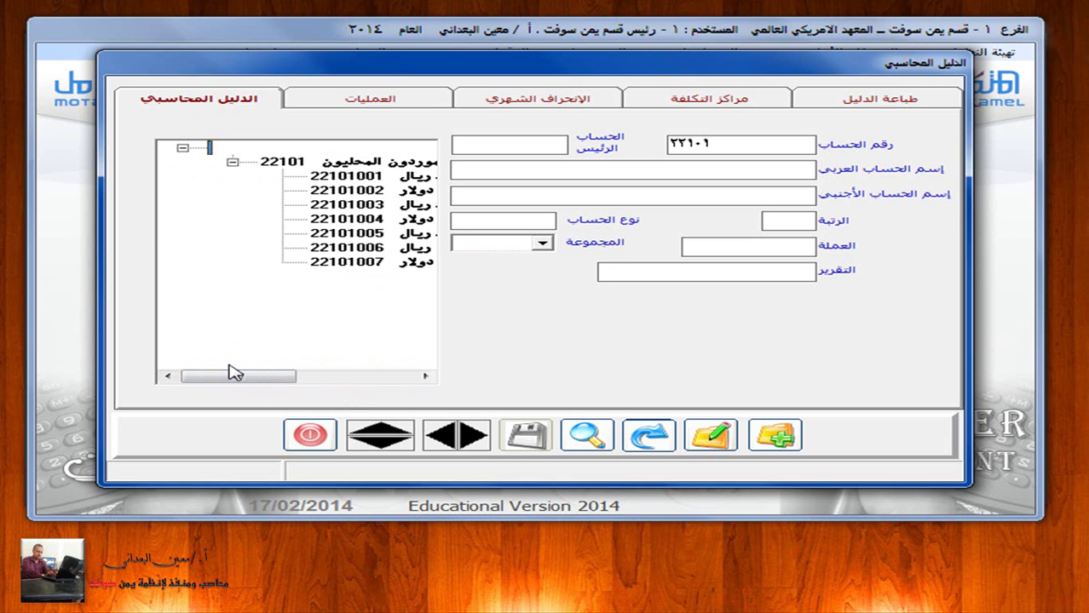
Step: Run a new search by account number 12101 and expand صناديق الشركة to review its sub-accounts
{"action": "left_click", "coordinate": [587, 434]}
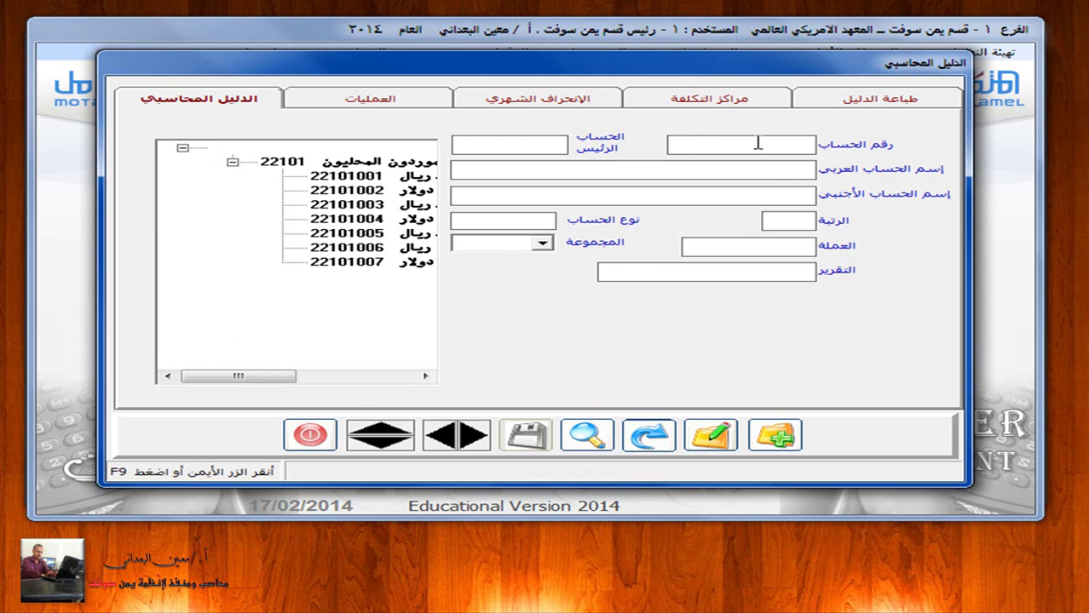
{"action": "type", "text": "12101"}
{"action": "key", "text": "Return"}
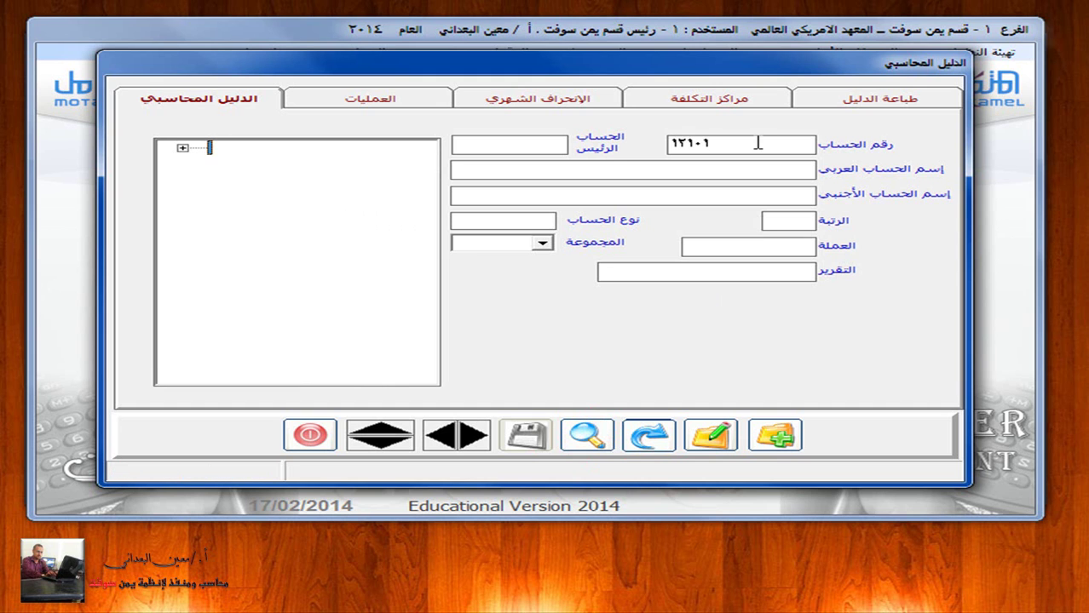
{"action": "left_click", "coordinate": [186, 149]}
{"action": "left_click", "coordinate": [230, 162]}
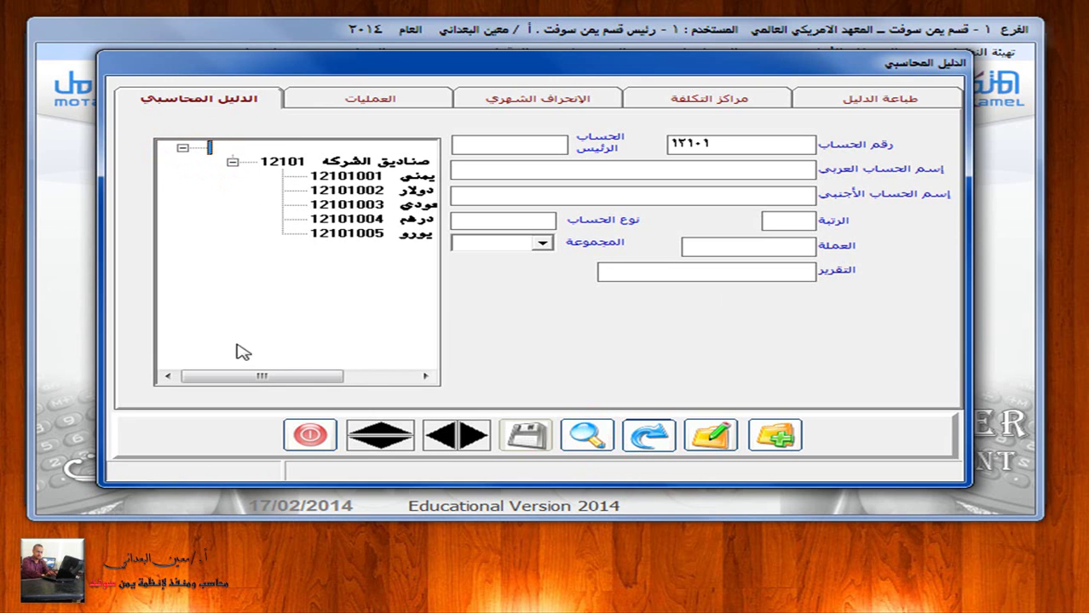
{"action": "mouse_move", "coordinate": [279, 383]}
{"action": "left_mouse_down"}
{"action": "mouse_move", "coordinate": [377, 401]}
{"action": "mouse_move", "coordinate": [282, 380]}
{"action": "mouse_move", "coordinate": [348, 389]}
{"action": "mouse_move", "coordinate": [347, 374]}
{"action": "mouse_move", "coordinate": [311, 373]}
{"action": "left_mouse_up"}
{"action": "left_click", "coordinate": [362, 376]}
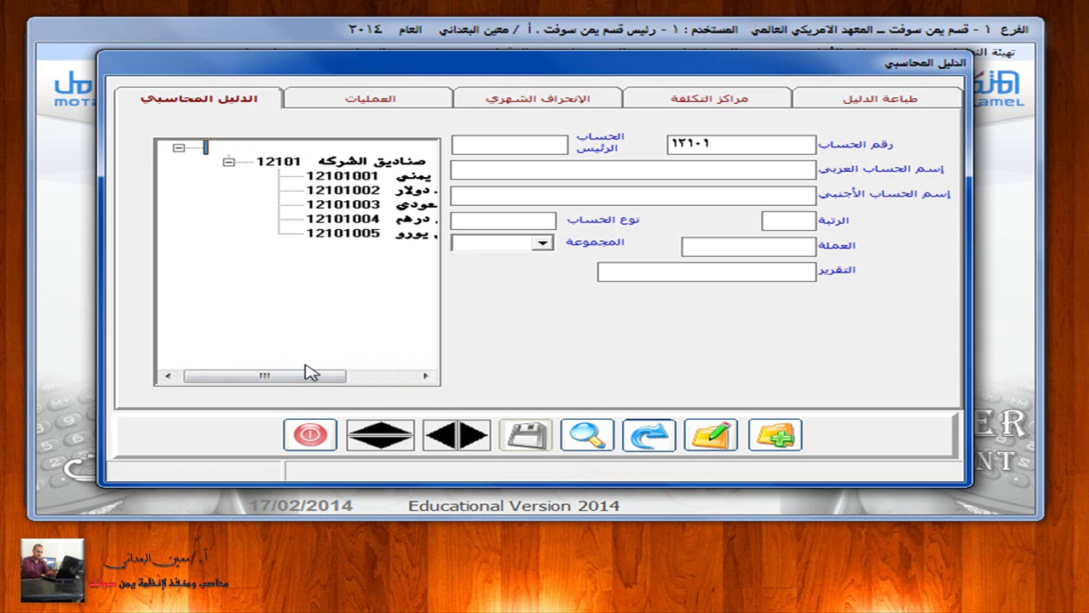
Step: Run a new search by account number 12301 and expand عملاء الشركة to review its sub-accounts
{"action": "left_click", "coordinate": [588, 435]}
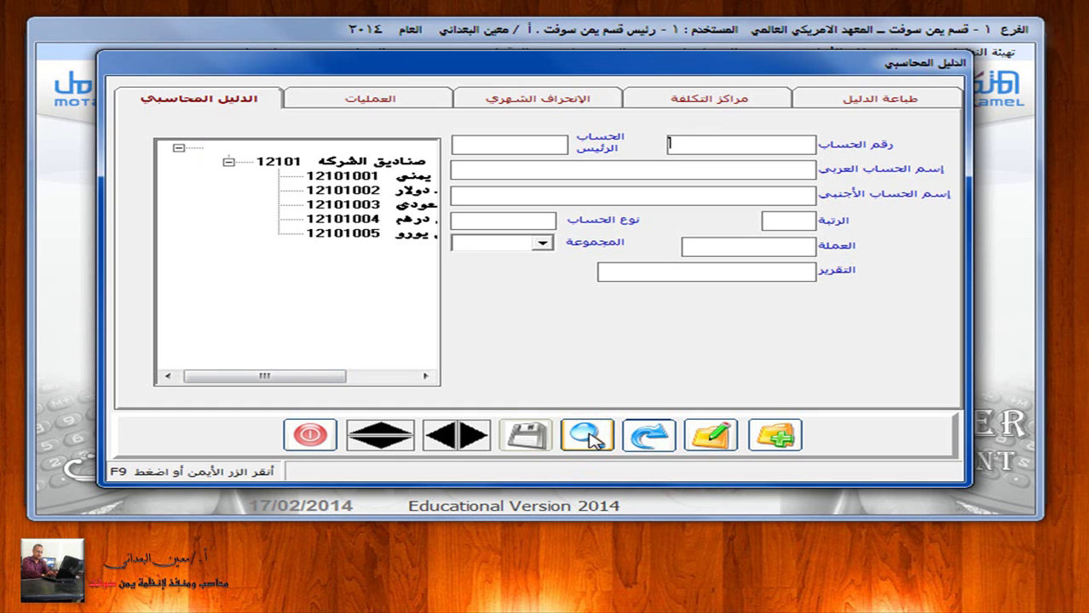
{"action": "type", "text": "12201"}
{"action": "left_click", "coordinate": [588, 432]}
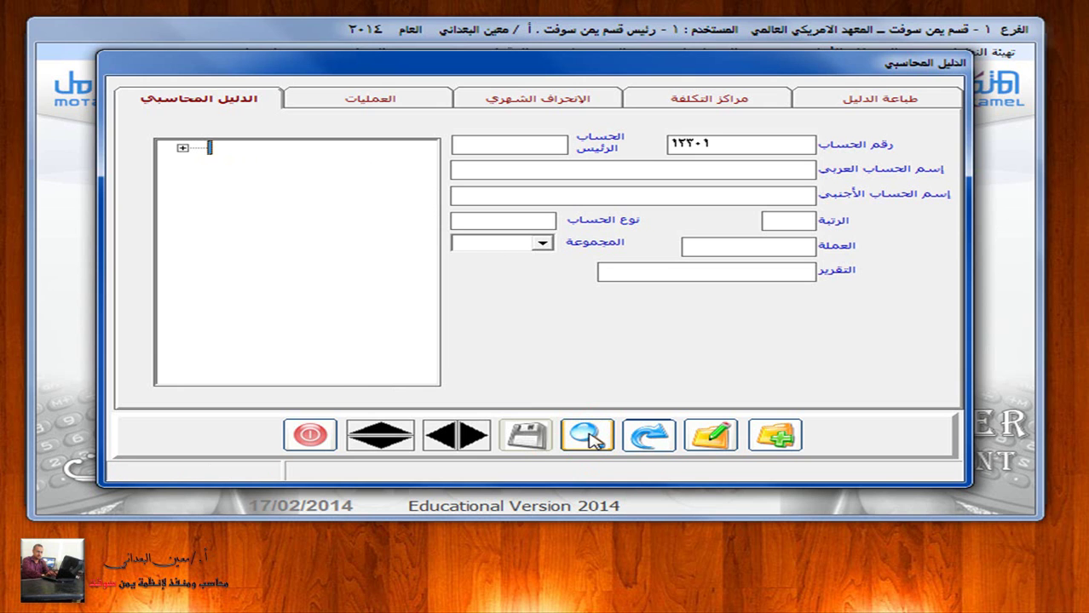
{"action": "left_click", "coordinate": [182, 148]}
{"action": "left_click", "coordinate": [232, 161]}
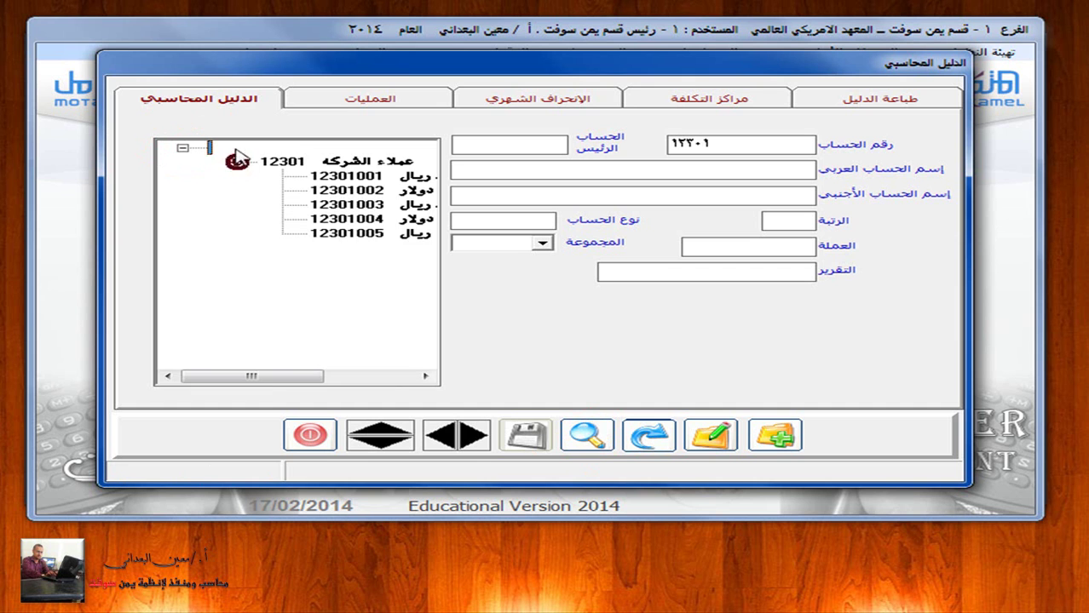
{"action": "left_click_drag", "start_coordinate": [262, 381], "coordinate": [300, 304]}
{"action": "left_click", "coordinate": [238, 175]}
{"action": "mouse_move", "coordinate": [332, 376]}
{"action": "left_mouse_down"}
{"action": "mouse_move", "coordinate": [260, 370]}
{"action": "mouse_move", "coordinate": [353, 376]}
{"action": "left_mouse_up"}
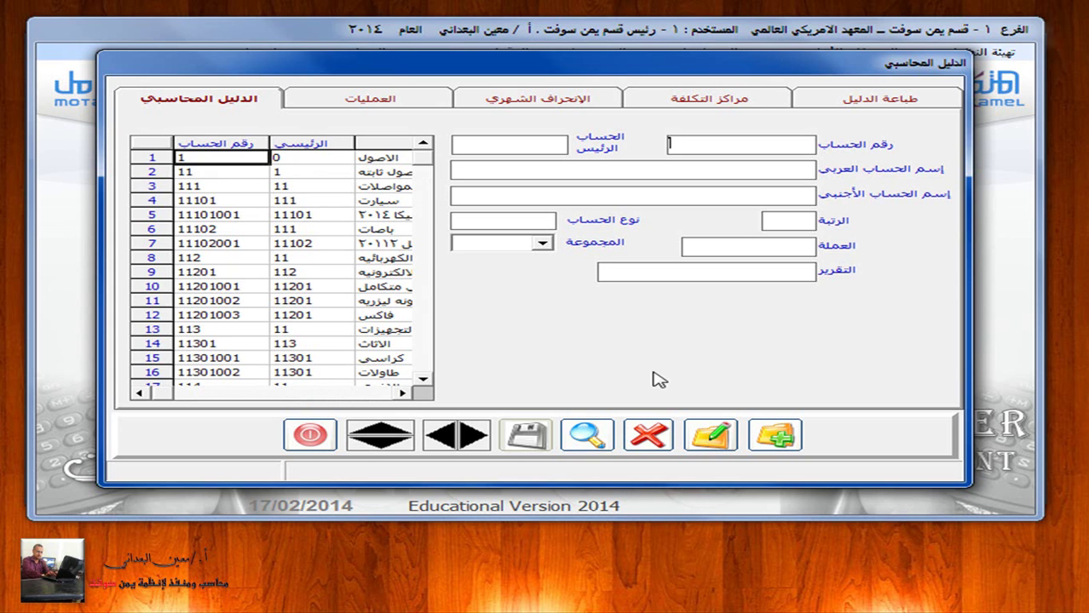
Step: Search by the Arabic account name *معين, expand the result tree and view the details of account 22101007
{"action": "left_click", "coordinate": [593, 435]}
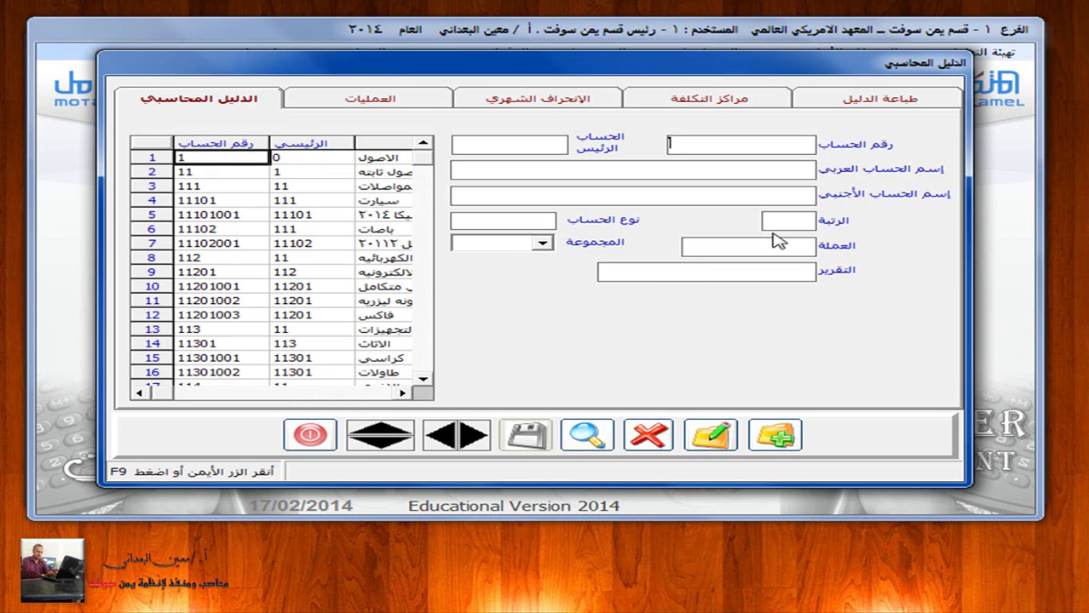
{"action": "left_click", "coordinate": [811, 171]}
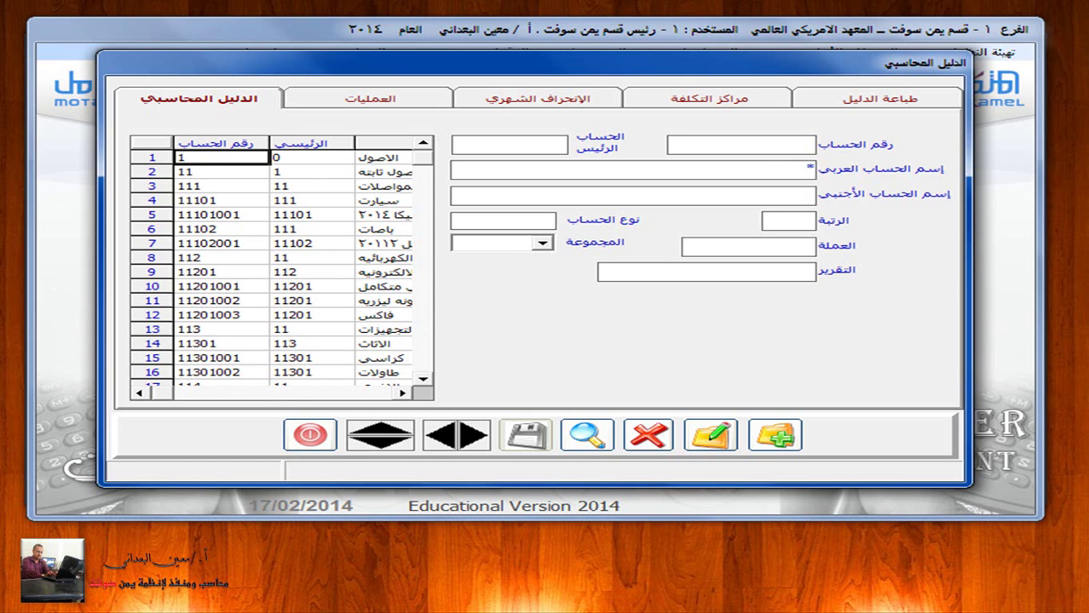
{"action": "type", "text": "معين"}
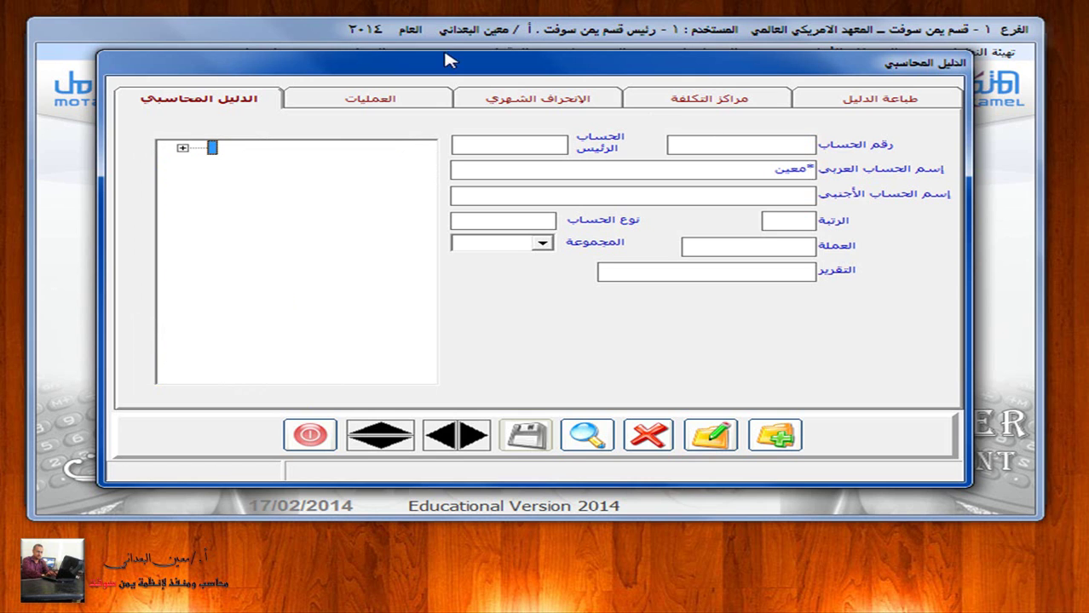
{"action": "left_click", "coordinate": [182, 148]}
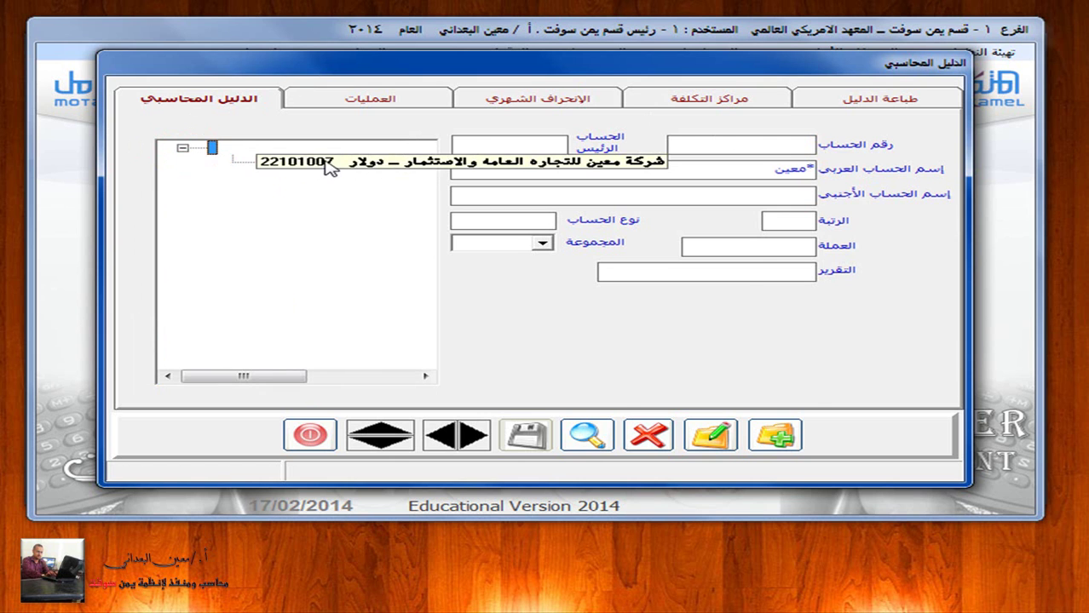
{"action": "left_click", "coordinate": [308, 162]}
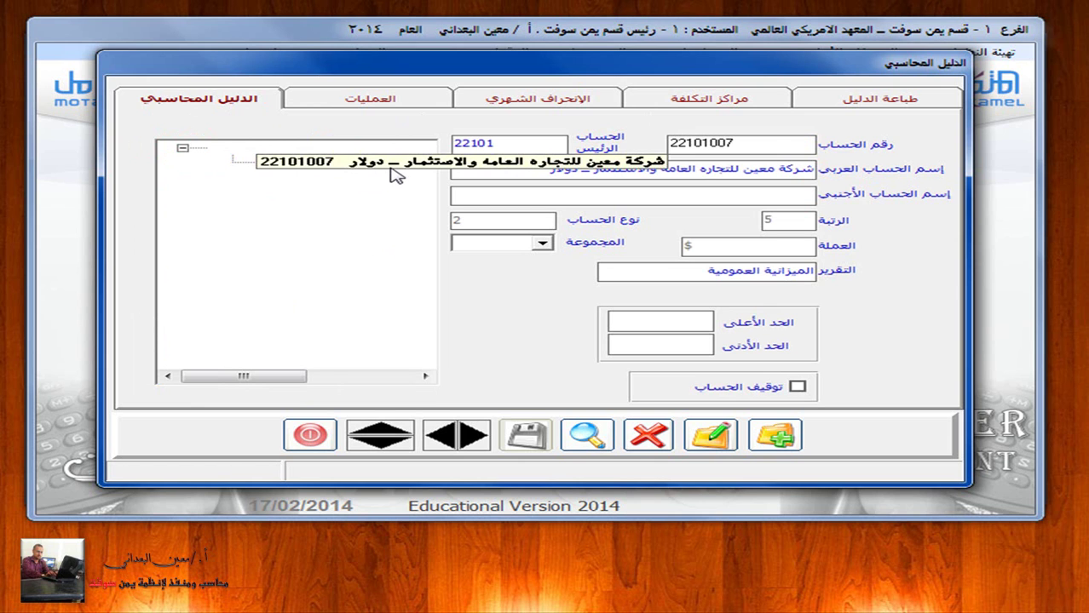
Step: Search by the Arabic account name *التظامن and expand the result tree to read the matching bank accounts
{"action": "left_click", "coordinate": [586, 435]}
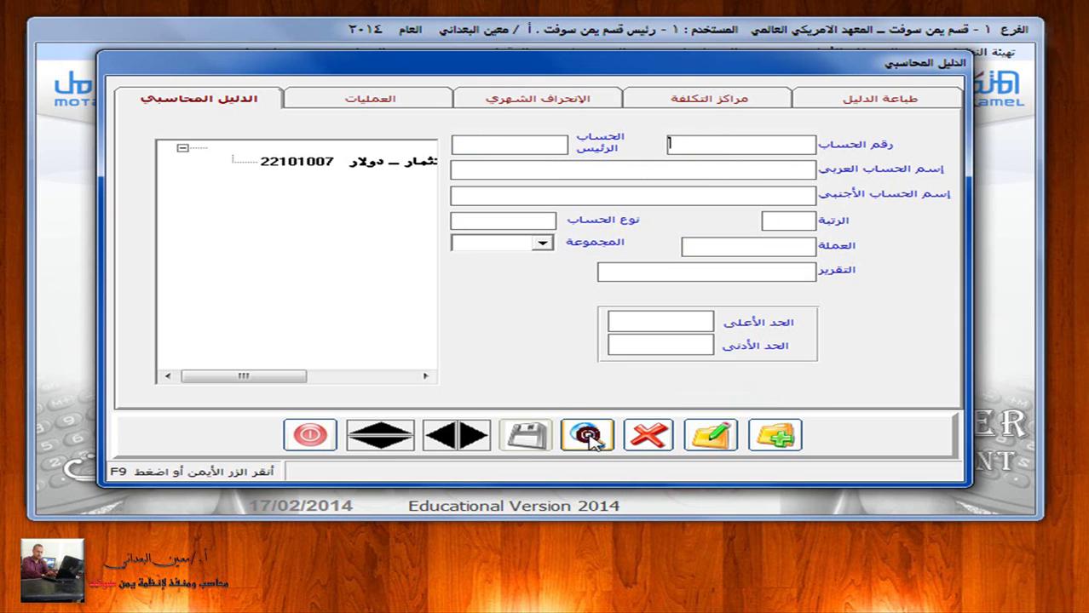
{"action": "left_click", "coordinate": [768, 177]}
{"action": "type", "text": "ش"}
{"action": "type", "text": "الت"}
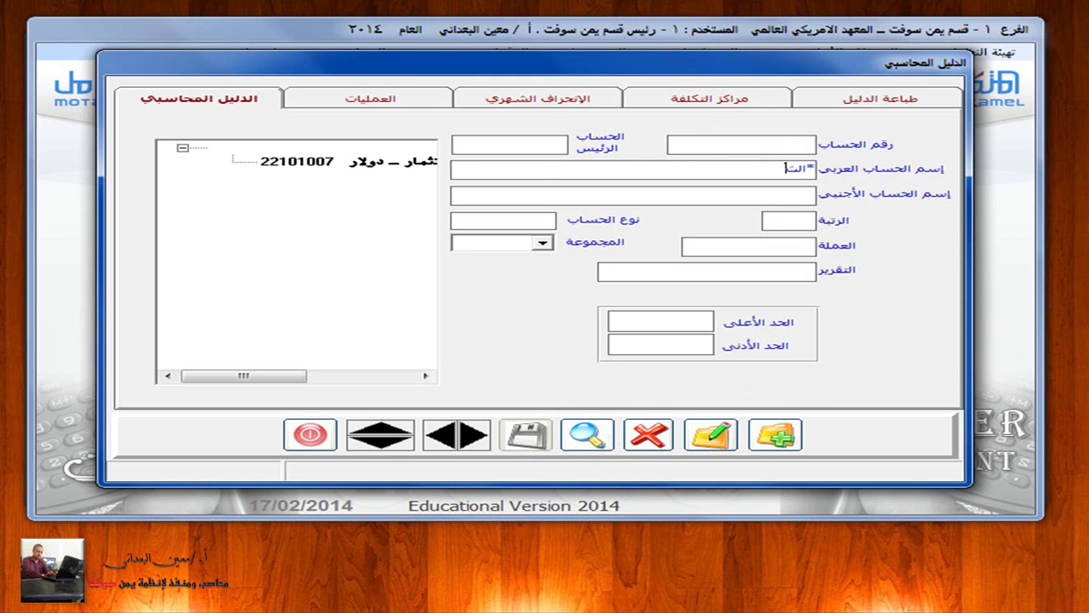
{"action": "type", "text": "ضامن"}
{"action": "key", "text": "Return"}
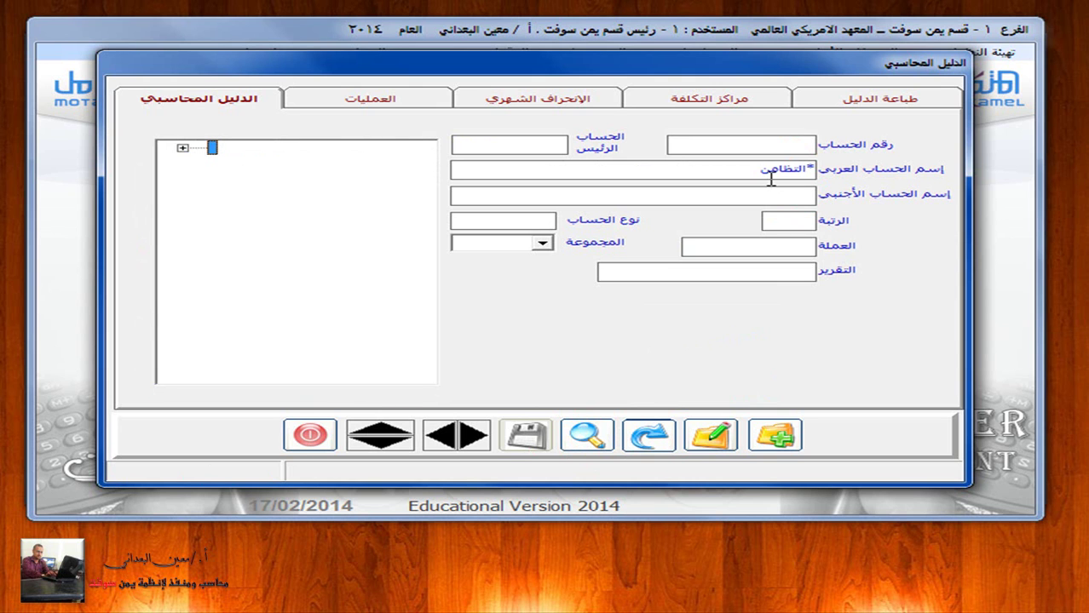
{"action": "left_click", "coordinate": [182, 148]}
{"action": "left_click_drag", "start_coordinate": [272, 377], "coordinate": [382, 248]}
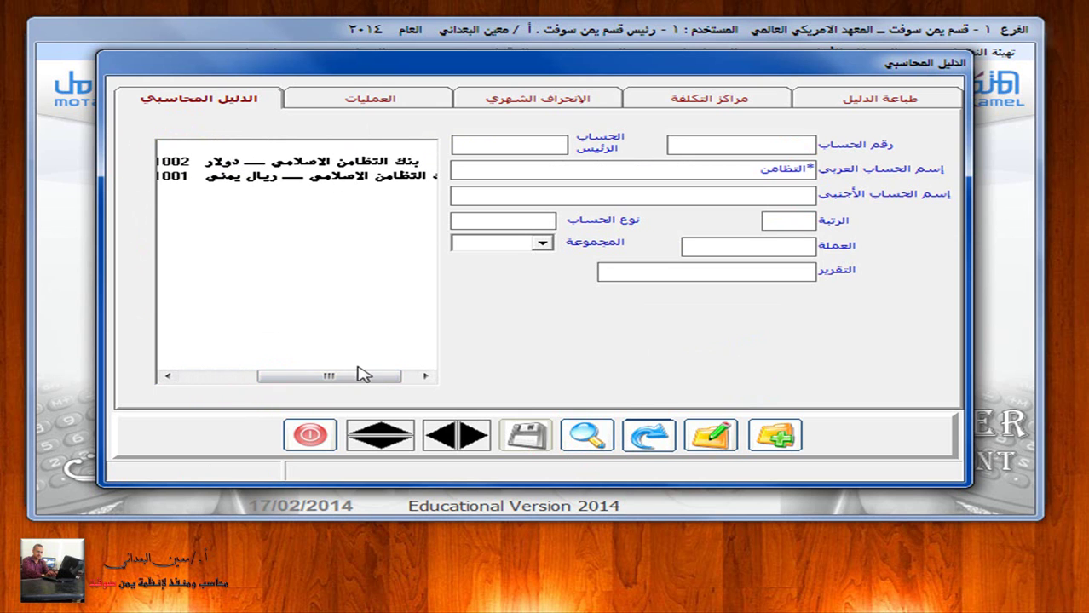
{"action": "left_click_drag", "start_coordinate": [366, 378], "coordinate": [267, 375]}
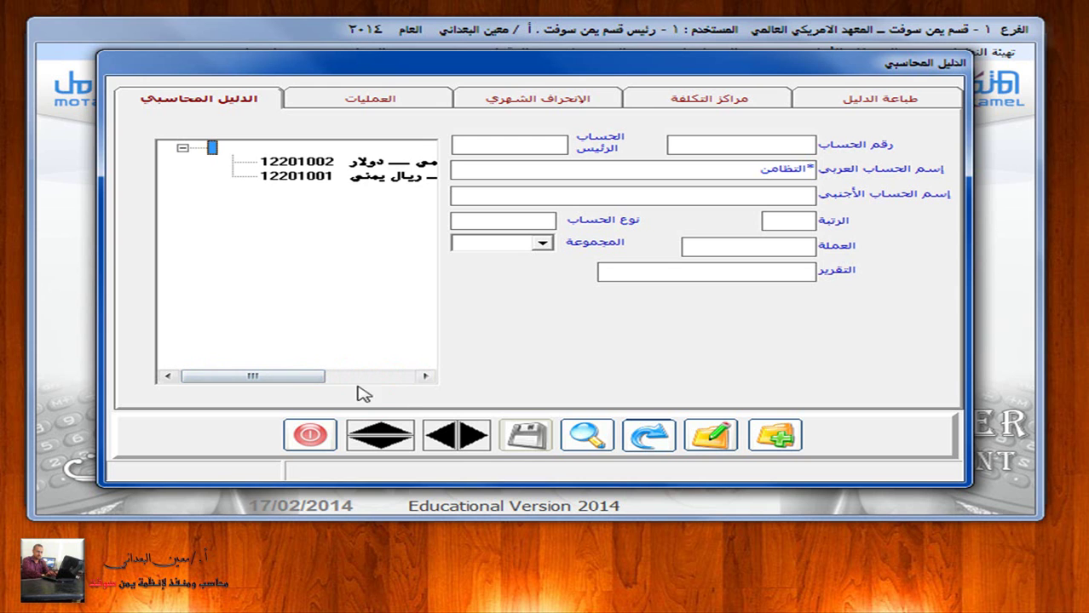
Step: Search by the Arabic account name *الشيماء, expand the result tree and select account 12301001
{"action": "left_click", "coordinate": [586, 436]}
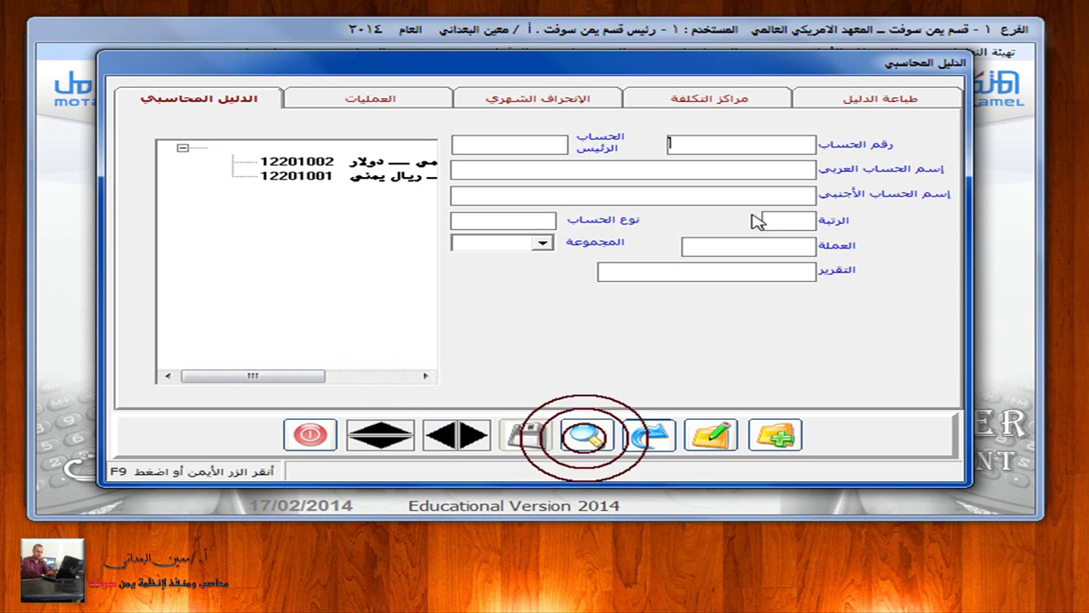
{"action": "left_click", "coordinate": [797, 173]}
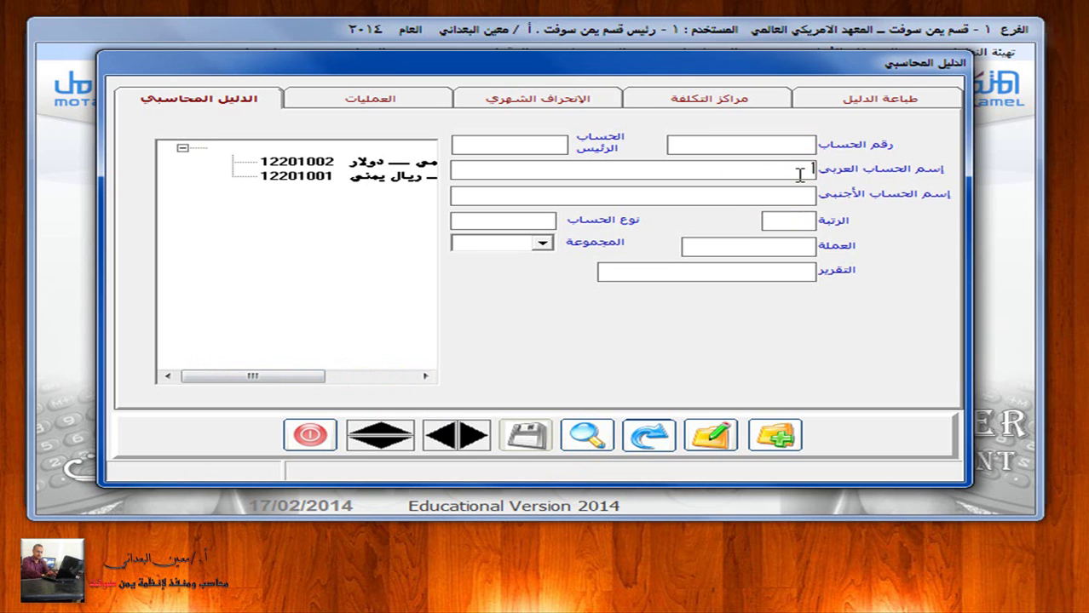
{"action": "type", "text": "*الشيماء"}
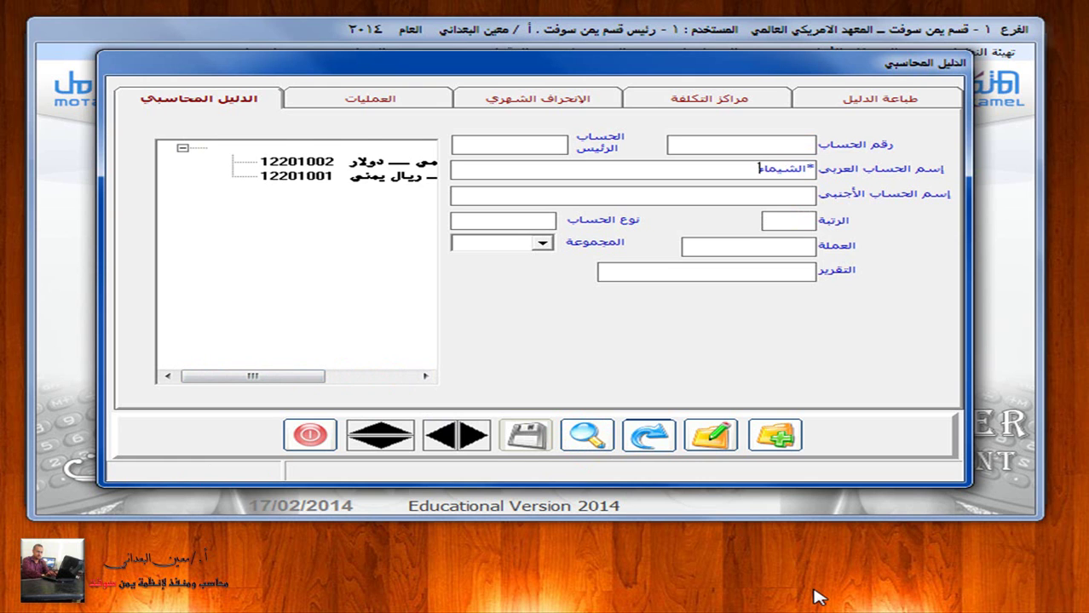
{"action": "key", "text": "Return"}
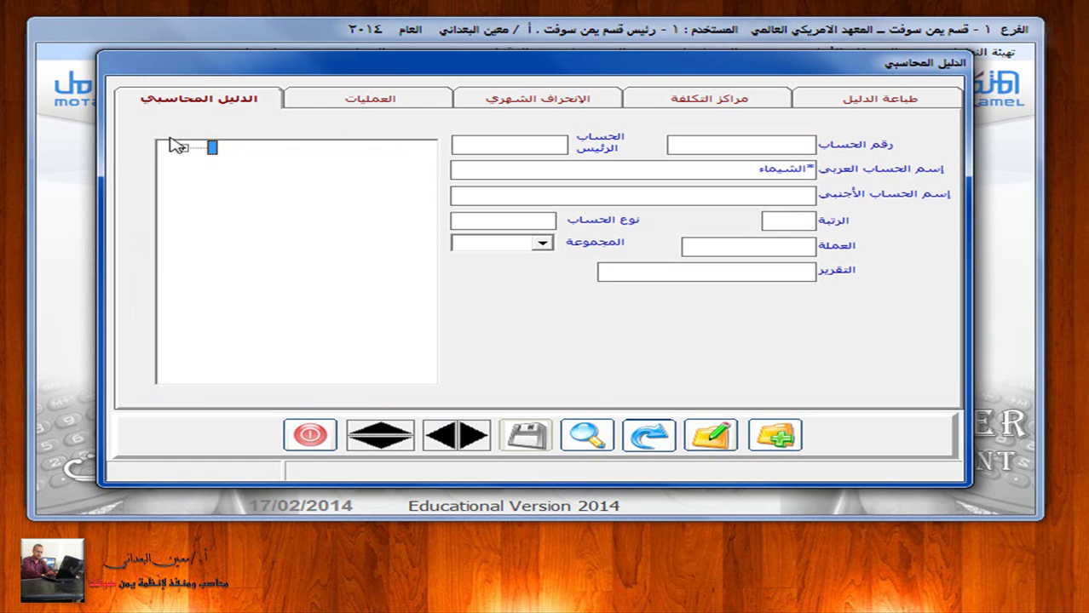
{"action": "left_click", "coordinate": [182, 149]}
{"action": "mouse_move", "coordinate": [260, 377]}
{"action": "left_mouse_down"}
{"action": "mouse_move", "coordinate": [340, 384]}
{"action": "mouse_move", "coordinate": [267, 369]}
{"action": "left_mouse_up"}
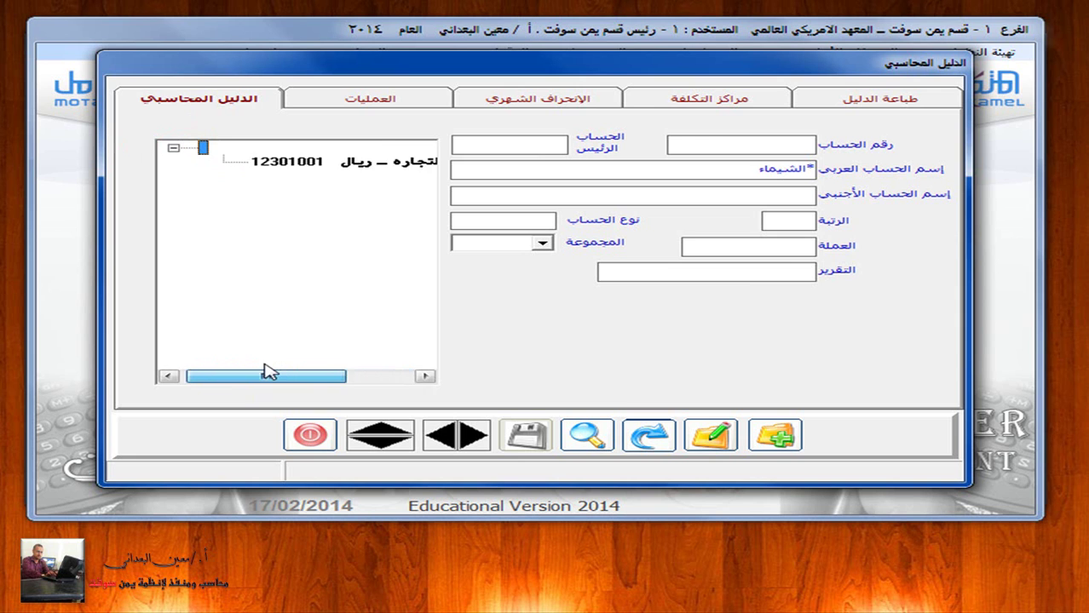
{"action": "left_click", "coordinate": [292, 164]}
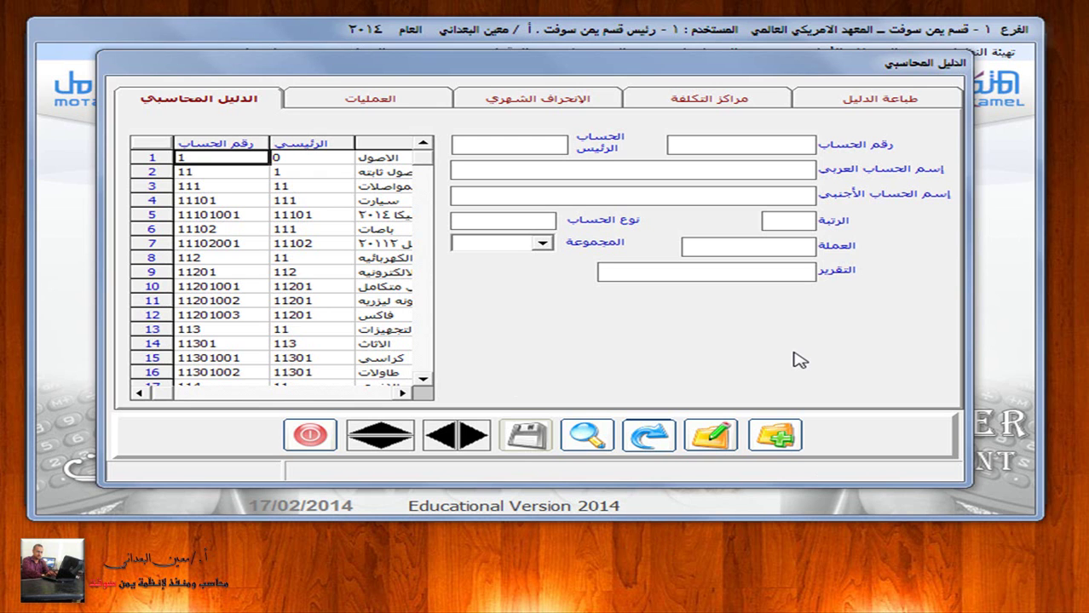
Step: Show the whole chart of accounts as a tree and expand its root, الاصول (1) and الاصول المتداولة (12)
{"action": "left_click", "coordinate": [582, 436]}
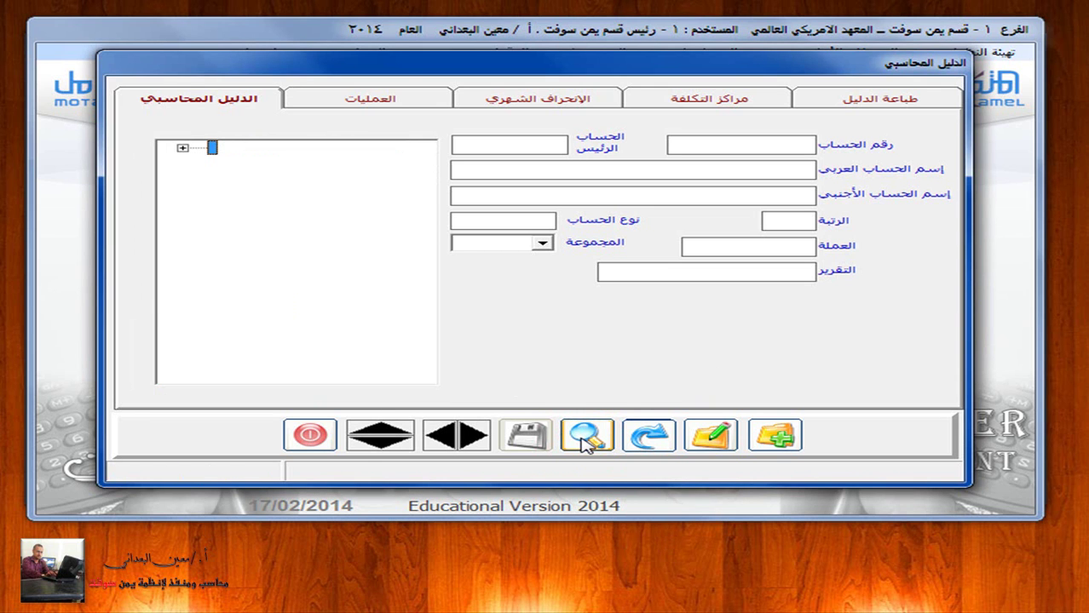
{"action": "left_click", "coordinate": [181, 148]}
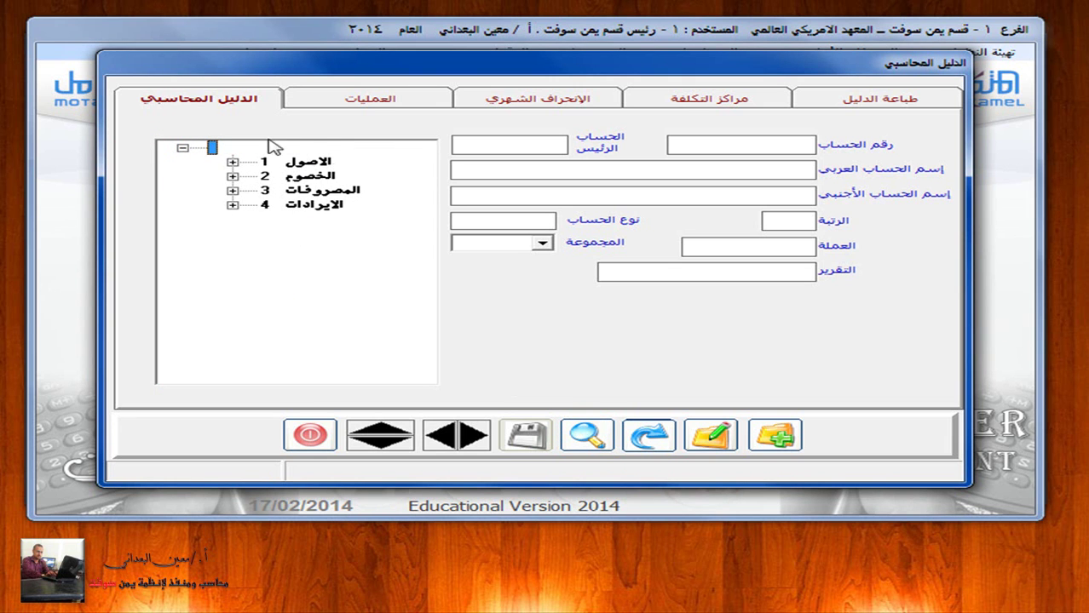
{"action": "left_click", "coordinate": [232, 161]}
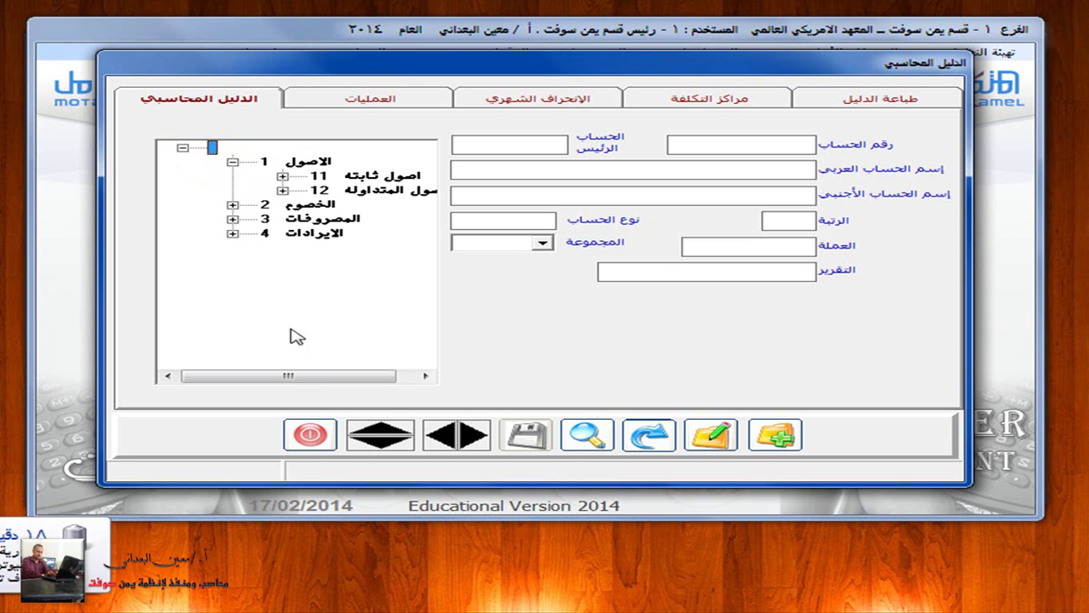
{"action": "left_click_drag", "start_coordinate": [300, 376], "coordinate": [335, 382]}
{"action": "left_click", "coordinate": [260, 190]}
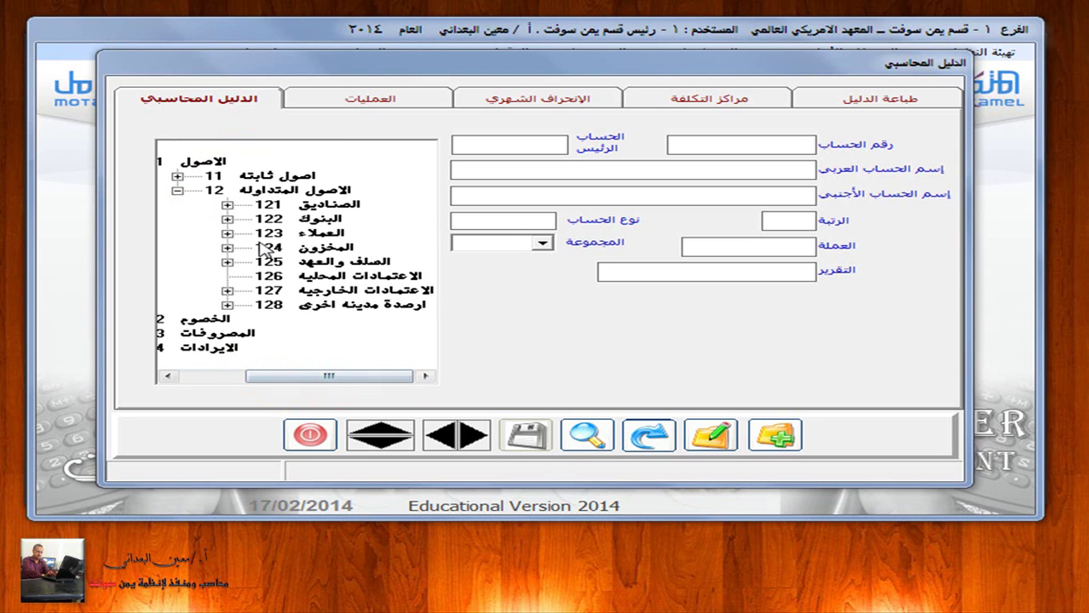
Step: Expand العملاء (123) and عملاء الشركه (12301) in the account tree and examine the existing customer account numbers
{"action": "left_click", "coordinate": [226, 234]}
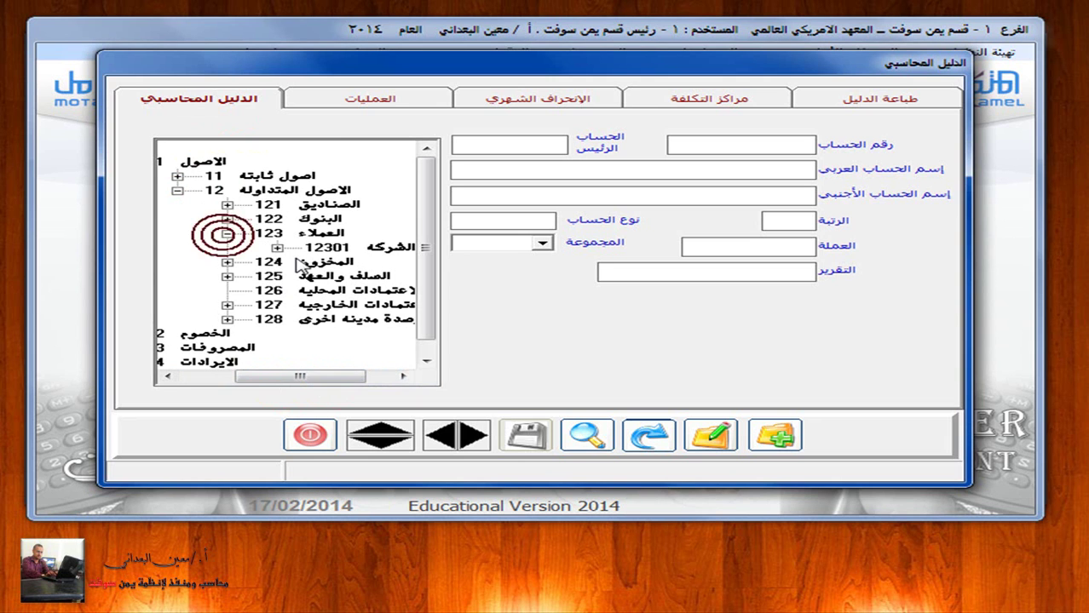
{"action": "left_click_drag", "start_coordinate": [290, 377], "coordinate": [326, 381]}
{"action": "left_click", "coordinate": [230, 248]}
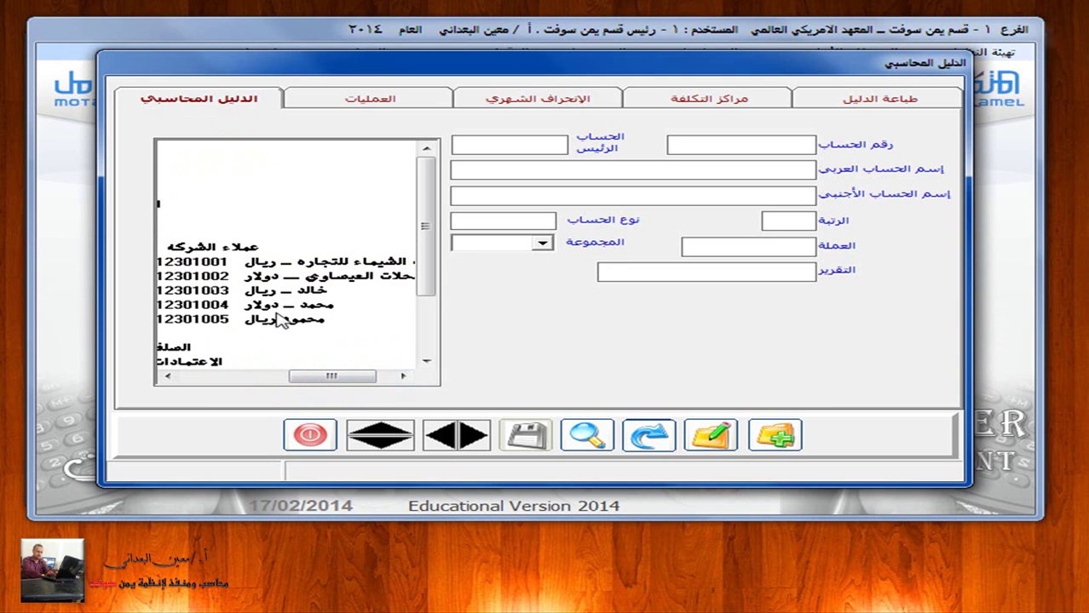
{"action": "mouse_move", "coordinate": [311, 375]}
{"action": "left_mouse_down"}
{"action": "mouse_move", "coordinate": [294, 394]}
{"action": "mouse_move", "coordinate": [316, 357]}
{"action": "mouse_move", "coordinate": [319, 381]}
{"action": "mouse_move", "coordinate": [295, 378]}
{"action": "left_mouse_up"}
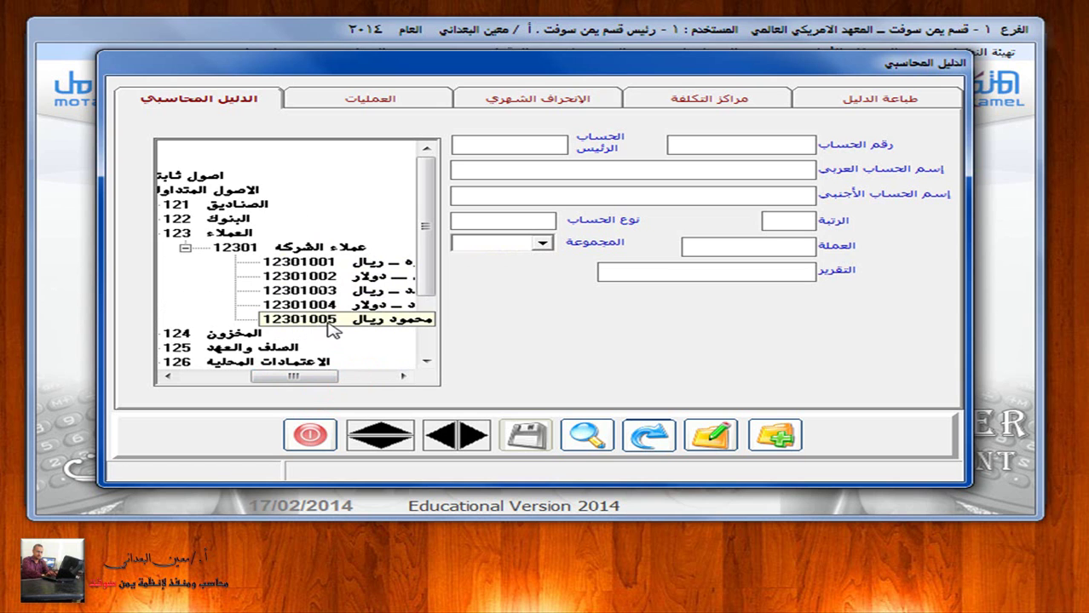
Step: Start a new account numbered 12301006 under parent account 12301 with the Arabic name محلات عمار التجاريه ـ ريال
{"action": "left_click", "coordinate": [773, 435]}
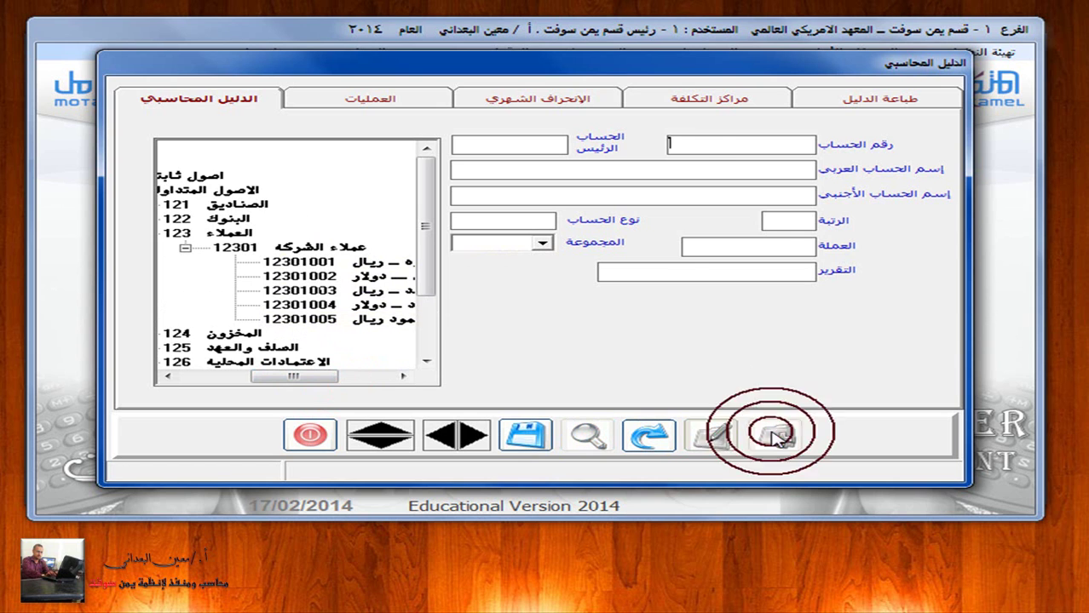
{"action": "type", "text": "12401006"}
{"action": "key", "text": "Return"}
{"action": "left_click_drag", "start_coordinate": [298, 368], "coordinate": [290, 372]}
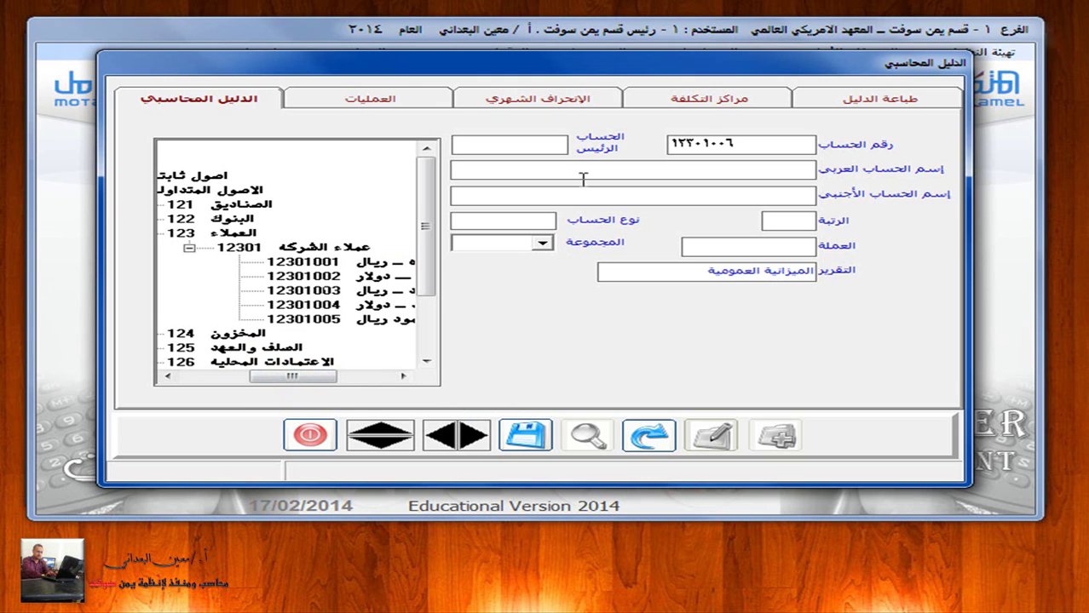
{"action": "left_click", "coordinate": [513, 141]}
{"action": "type", "text": "12301"}
{"action": "key", "text": "Return"}
{"action": "type", "text": "محلات عمار التجاريه ـ"}
{"action": "type", "text": "ريال"}
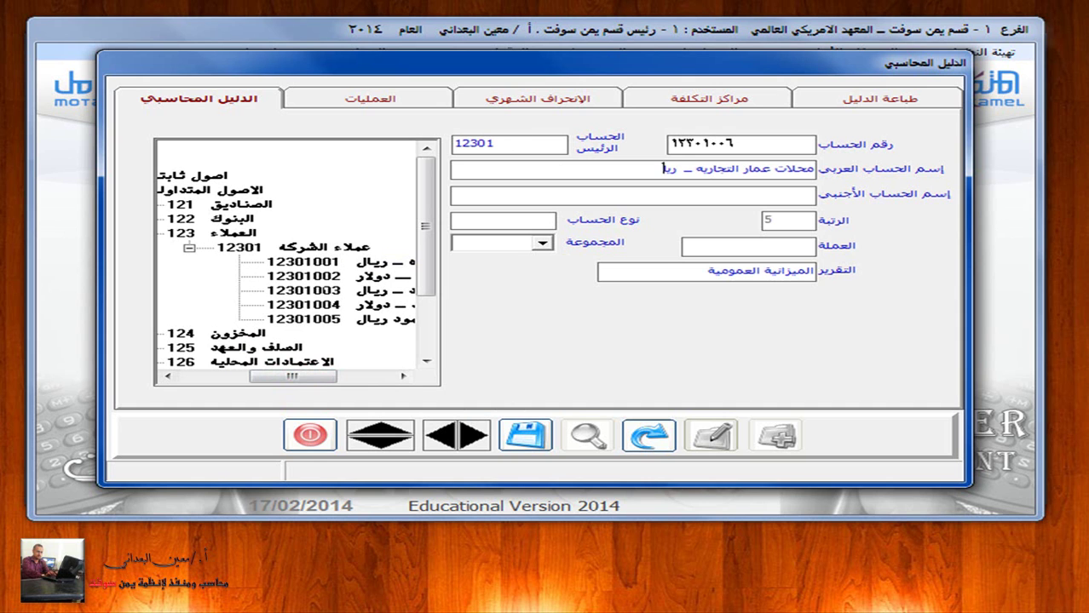
Step: Set the new customer account's type to فرعي (2) and its currency to ر.ي, and save the account
{"action": "left_click", "coordinate": [508, 219]}
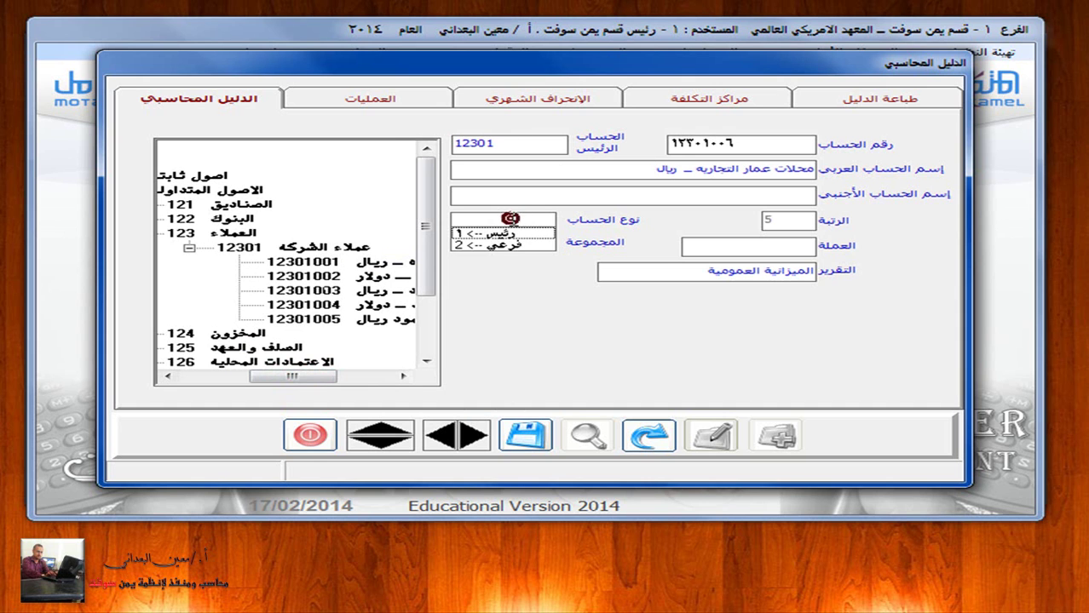
{"action": "left_click", "coordinate": [506, 246]}
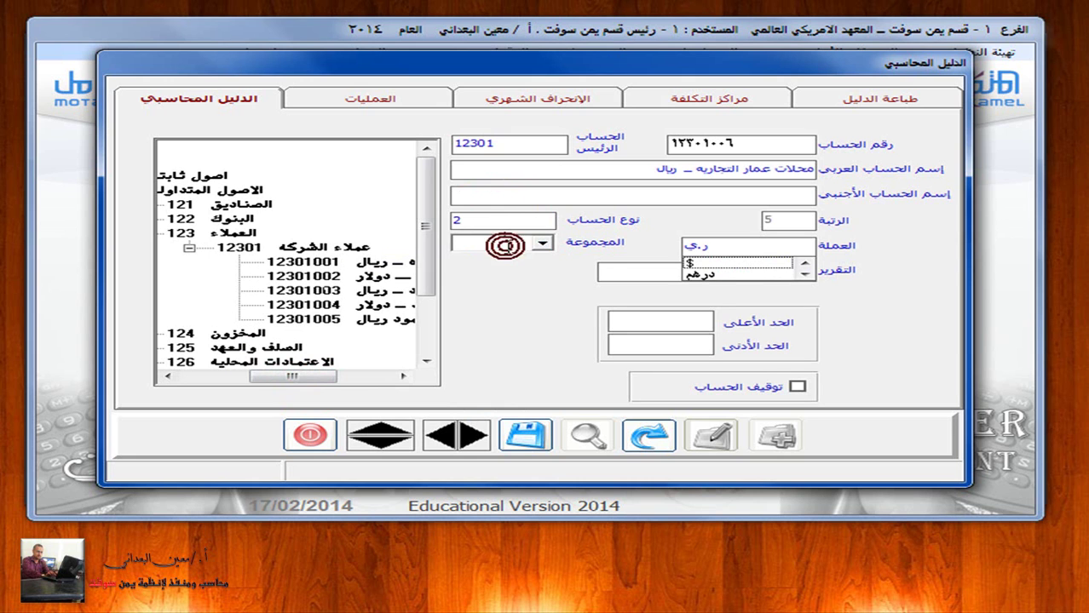
{"action": "left_click", "coordinate": [804, 275]}
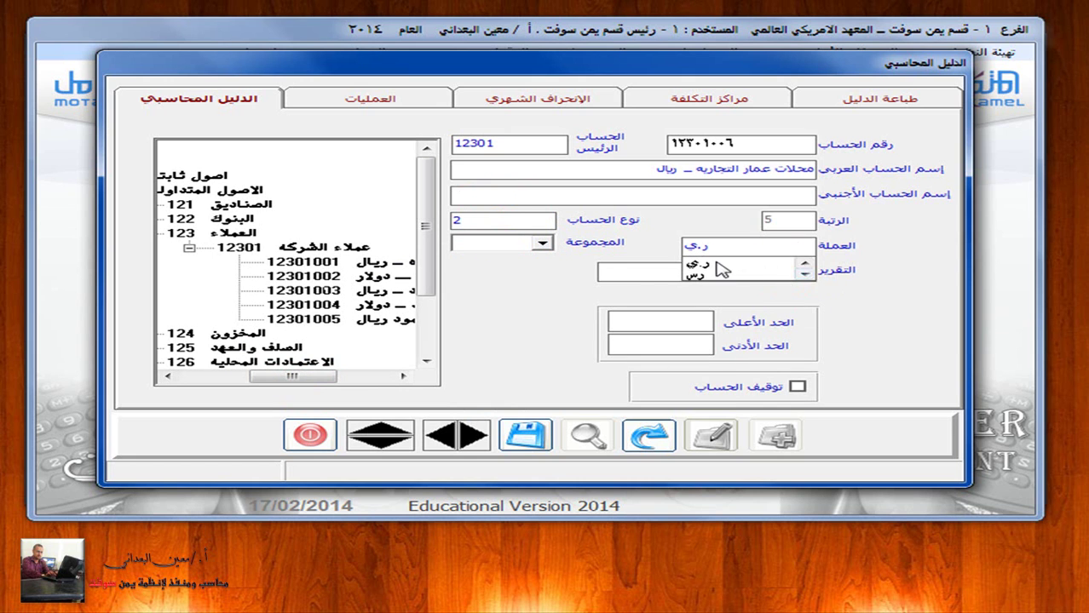
{"action": "left_click", "coordinate": [718, 274]}
{"action": "left_click", "coordinate": [536, 435]}
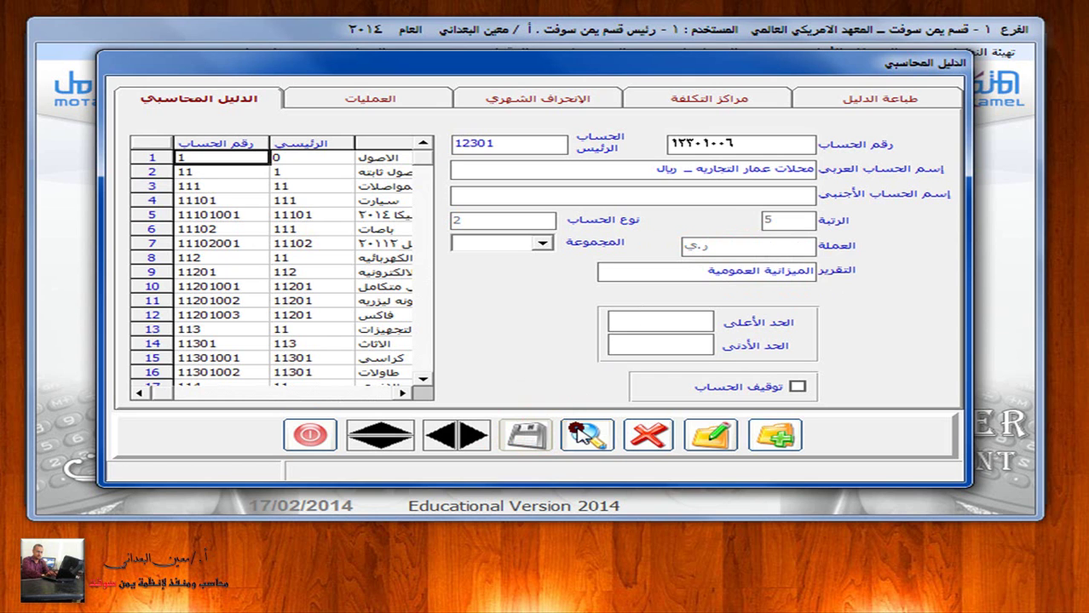
Step: Show the full account tree and expand الخصوم (2), الخصوم المتداولة (22), الموردون (221) and 22101 to examine the supplier account numbers
{"action": "left_click", "coordinate": [586, 434]}
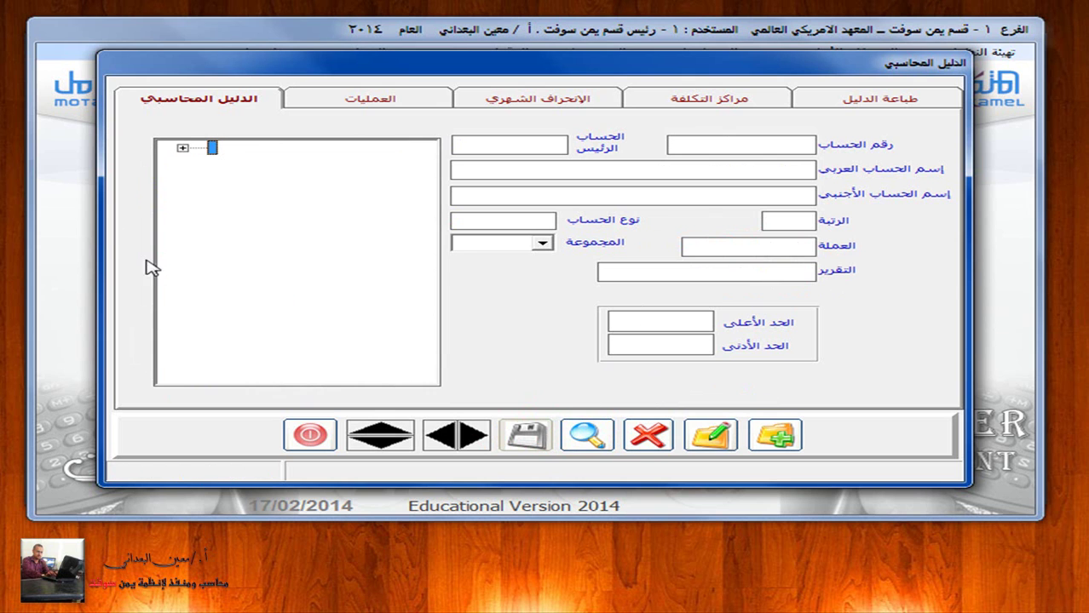
{"action": "left_click", "coordinate": [182, 148]}
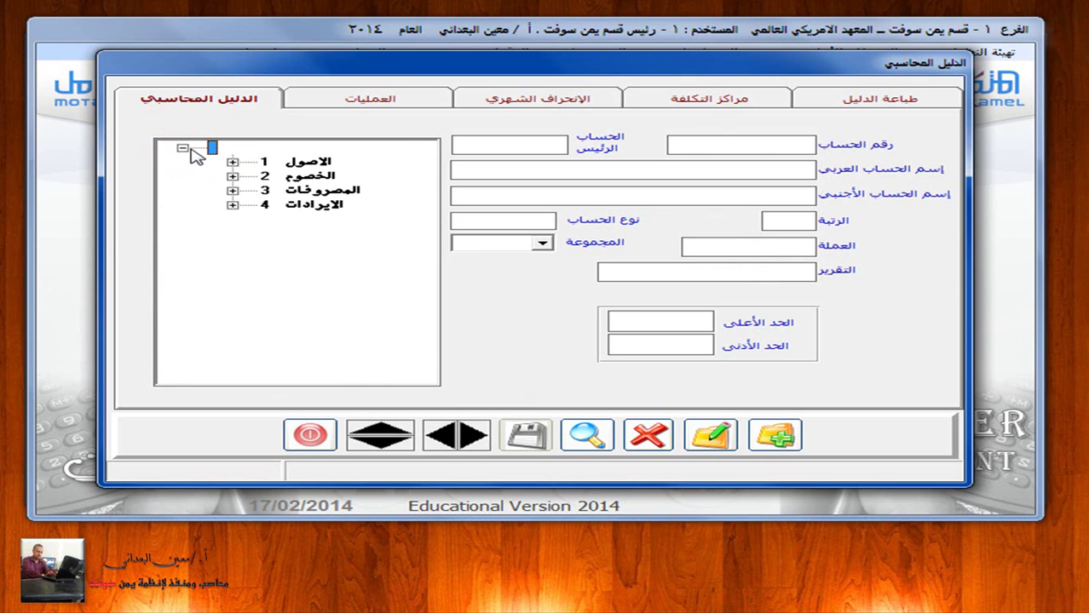
{"action": "left_click", "coordinate": [233, 177]}
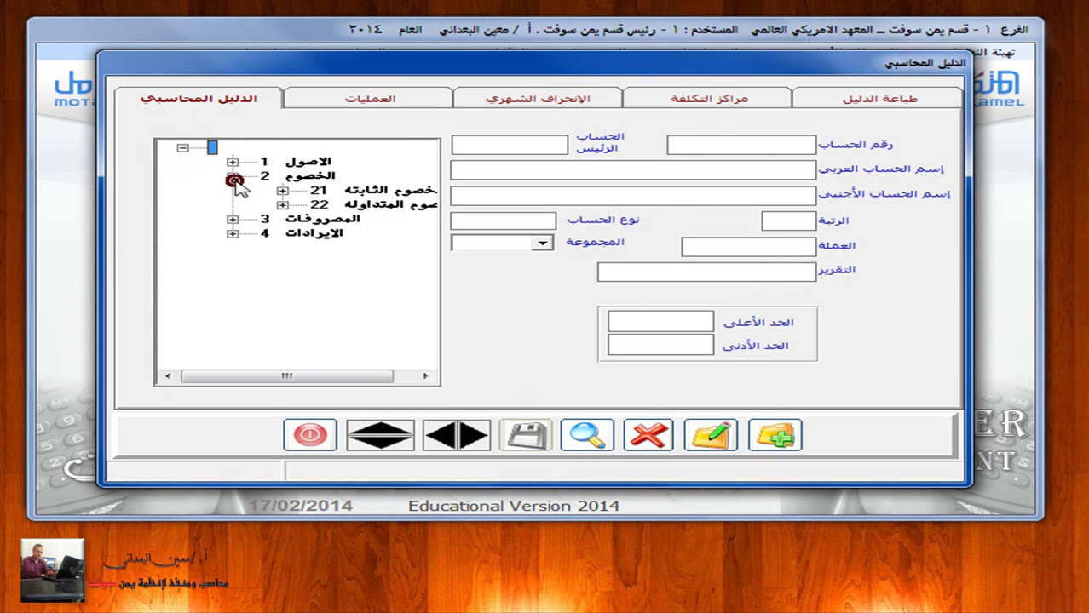
{"action": "left_click", "coordinate": [282, 206]}
{"action": "left_click_drag", "start_coordinate": [282, 372], "coordinate": [340, 375]}
{"action": "left_click", "coordinate": [246, 219]}
{"action": "left_click", "coordinate": [216, 233]}
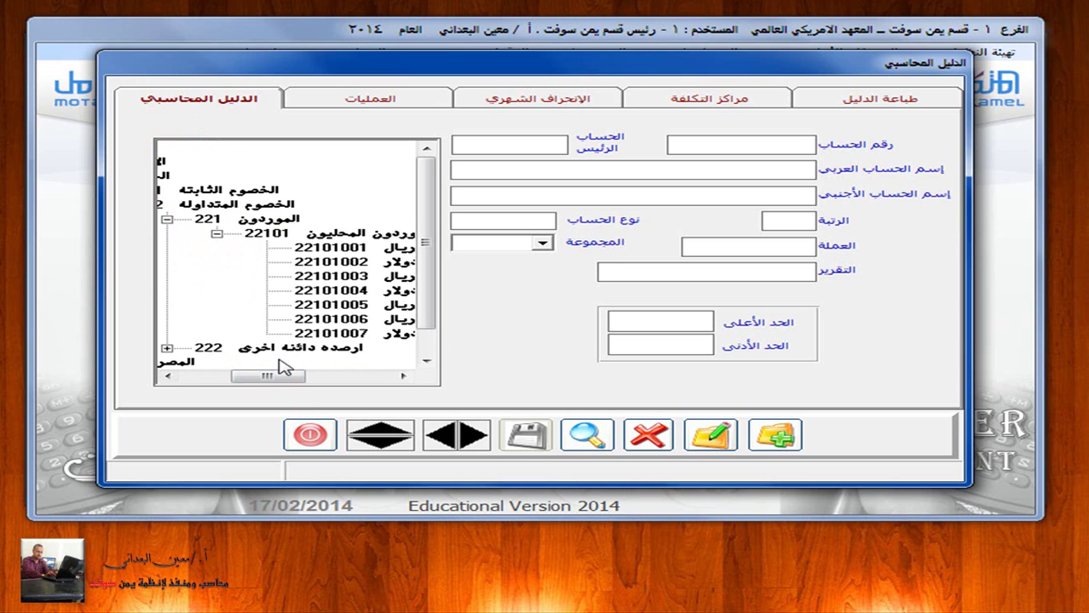
{"action": "left_click_drag", "start_coordinate": [274, 377], "coordinate": [339, 381]}
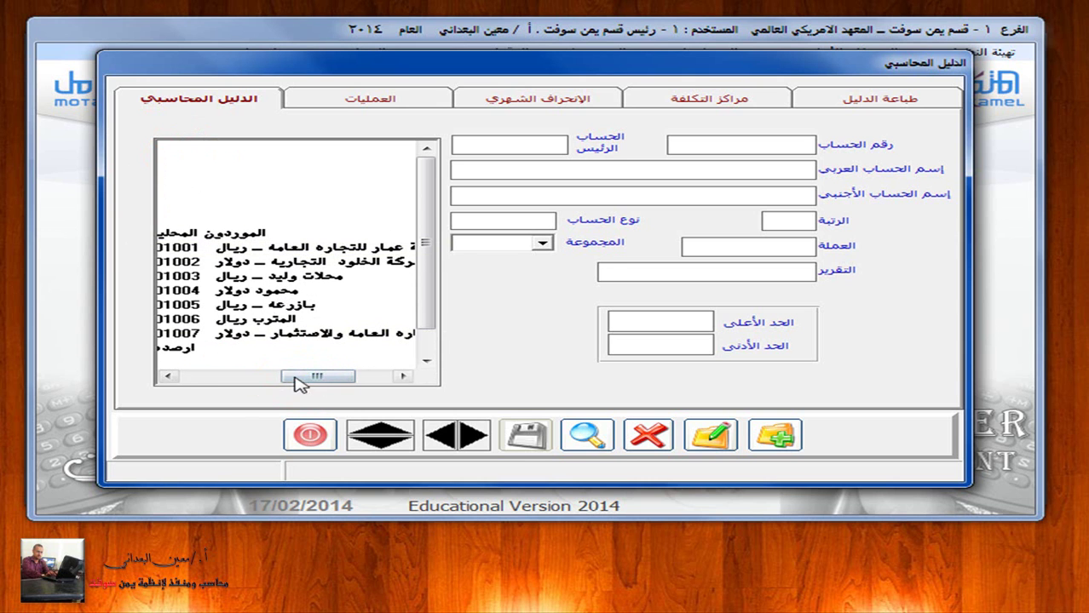
{"action": "left_click_drag", "start_coordinate": [301, 375], "coordinate": [263, 379]}
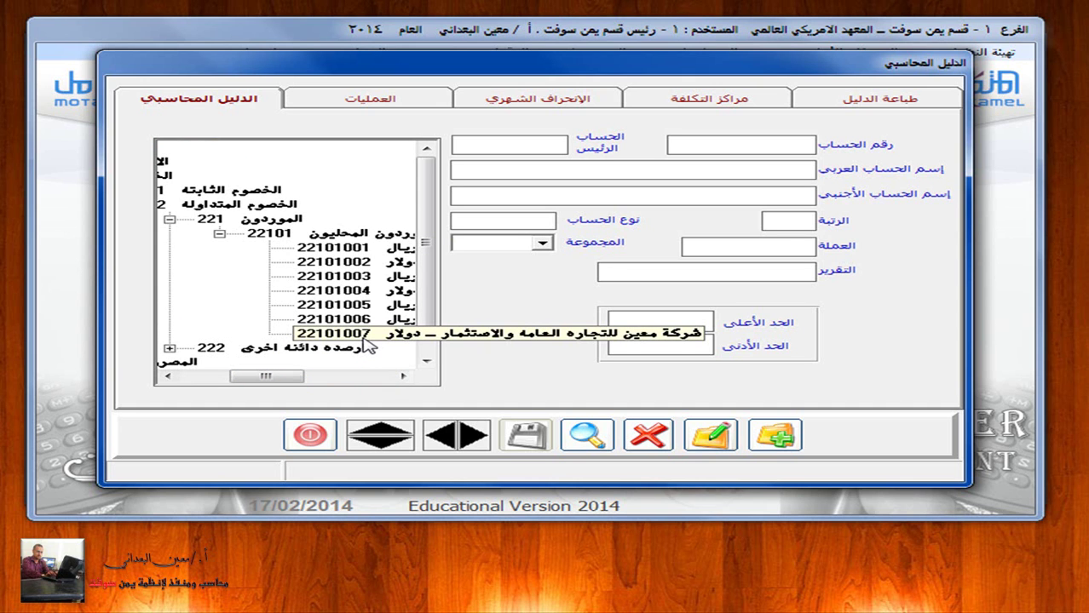
Step: Start a new account numbered 22101008 under parent account 22101 with the Arabic name شركة هاشم التجاريه ـ دولار
{"action": "left_click", "coordinate": [777, 435]}
{"action": "type", "text": "22101"}
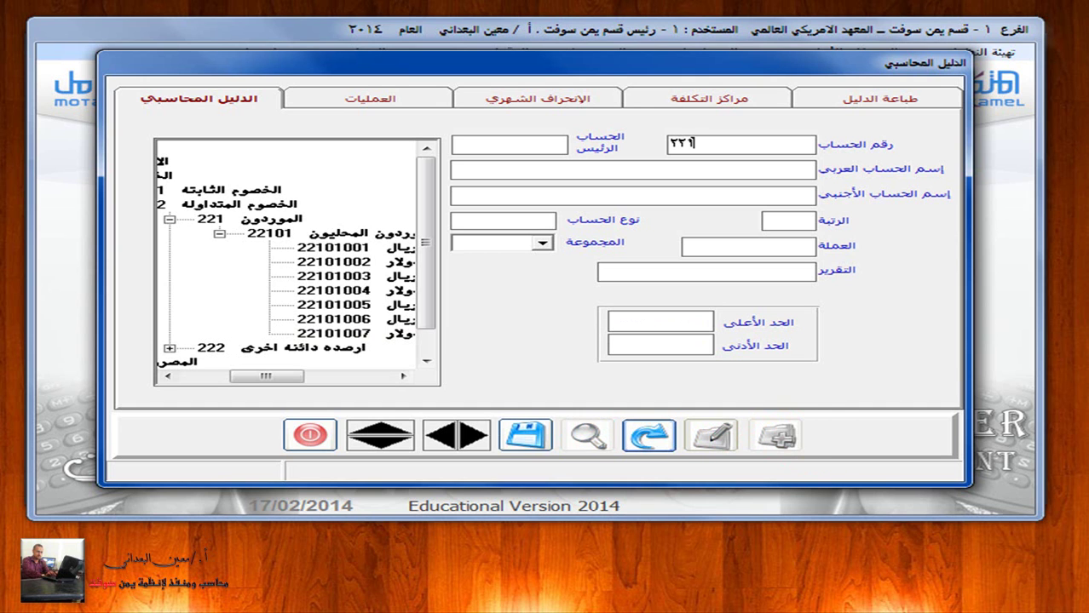
{"action": "type", "text": "008"}
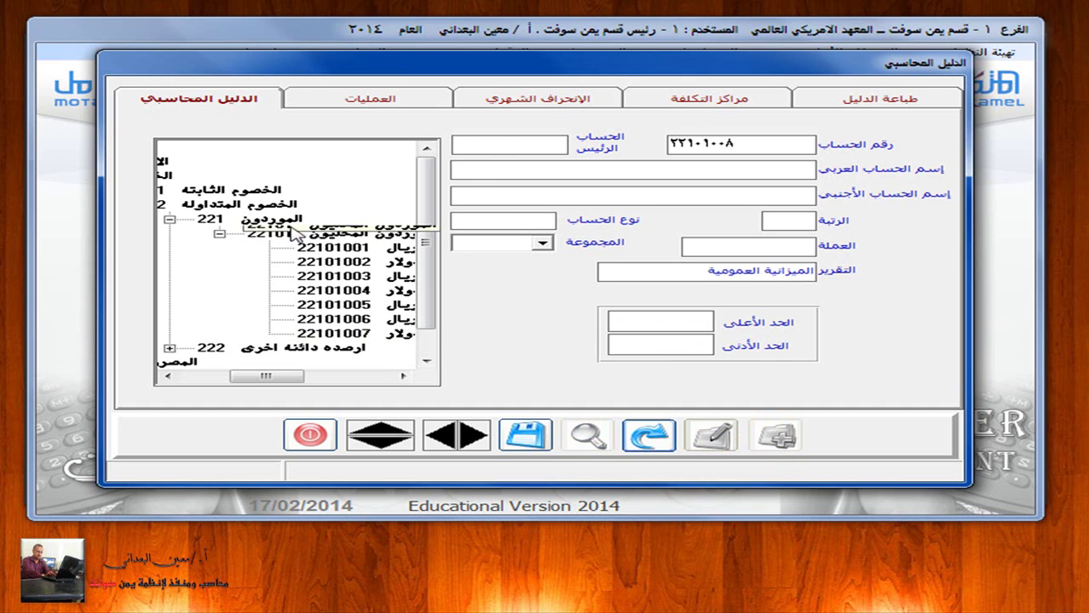
{"action": "left_click", "coordinate": [505, 141]}
{"action": "type", "text": "22101"}
{"action": "key", "text": "Return"}
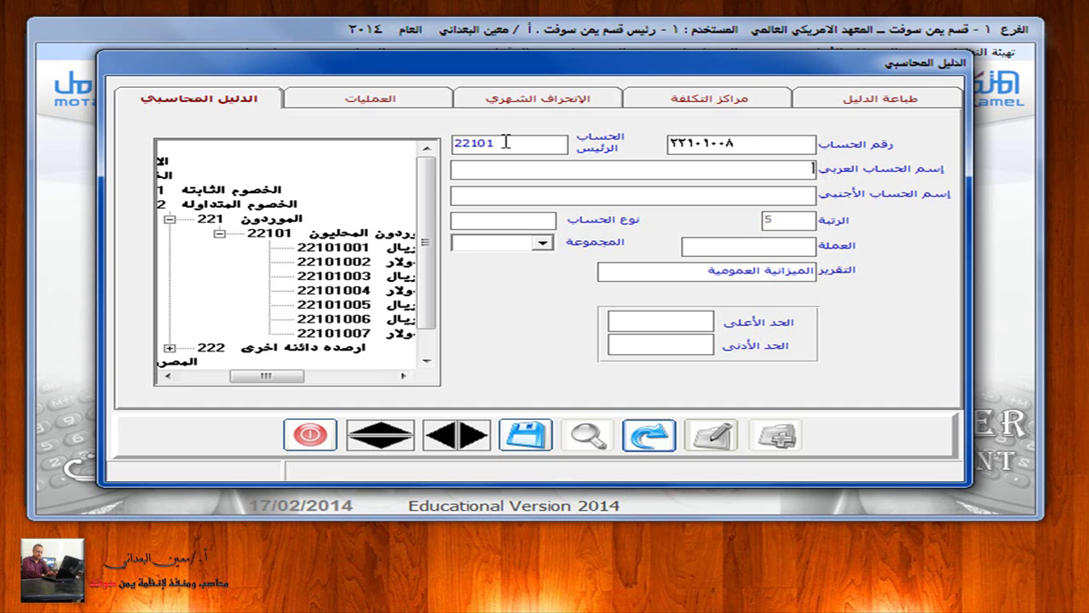
{"action": "type", "text": "شركة هاشم التجاريه -"}
{"action": "type", "text": "دولار"}
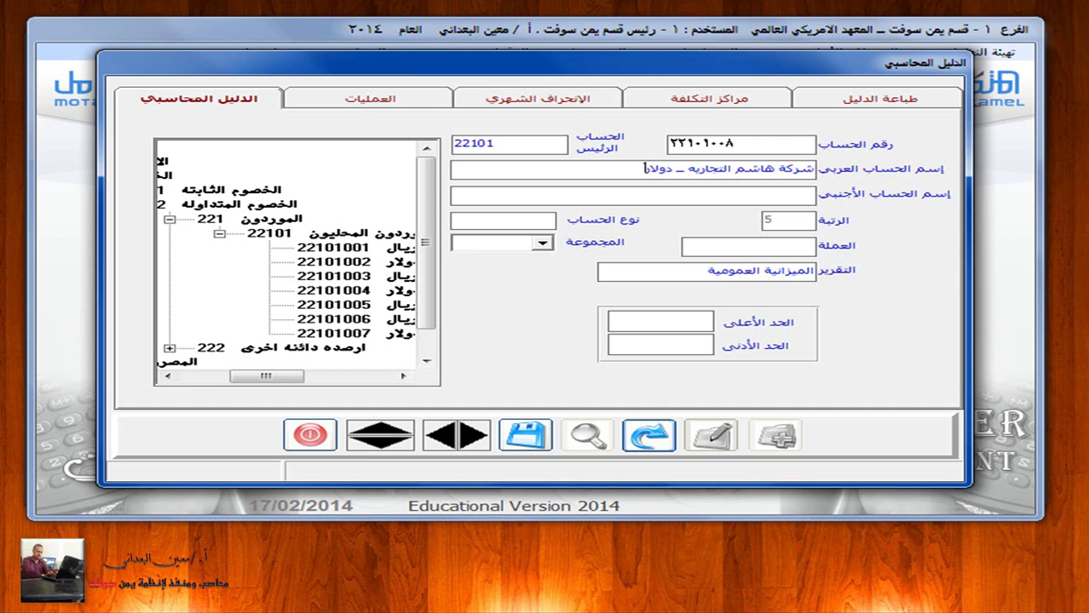
Step: Set the new supplier account's type to فرعي (2) and its currency to $, and save the account
{"action": "left_click", "coordinate": [521, 220]}
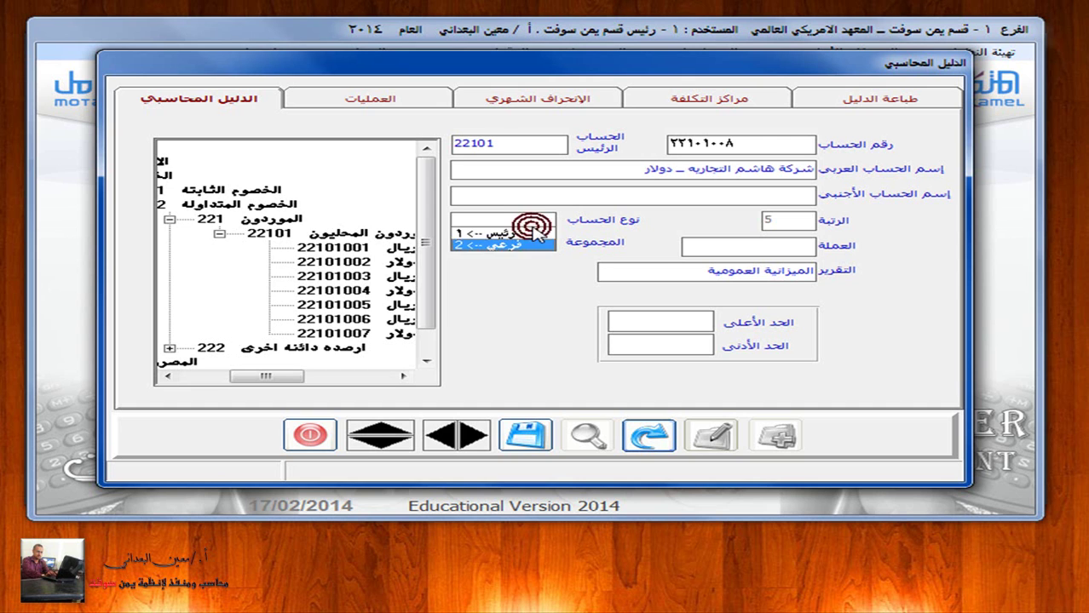
{"action": "left_click", "coordinate": [523, 244]}
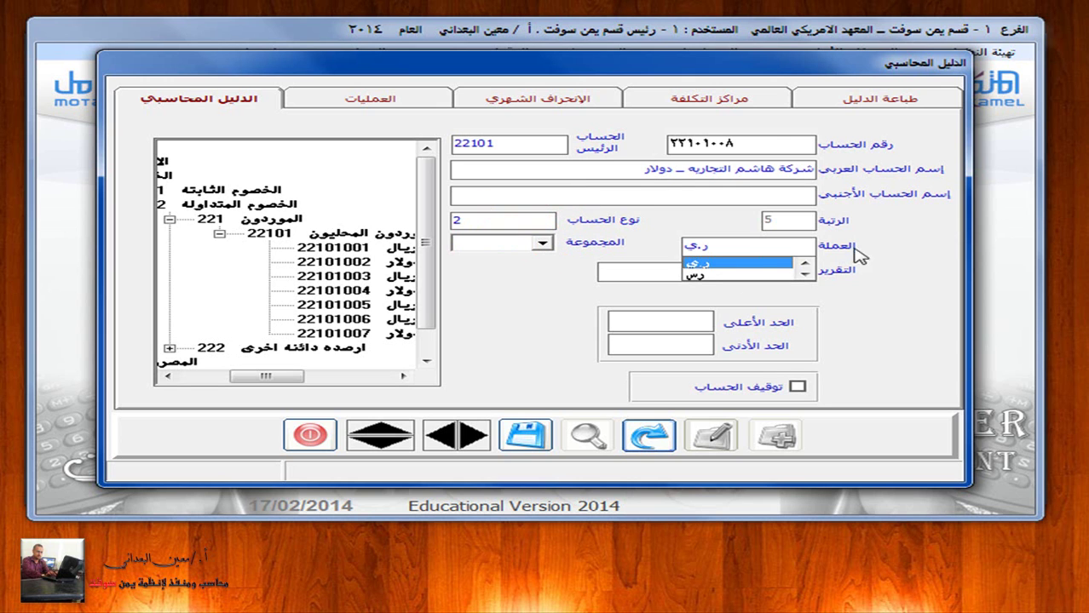
{"action": "left_click", "coordinate": [804, 273]}
{"action": "left_click", "coordinate": [805, 274]}
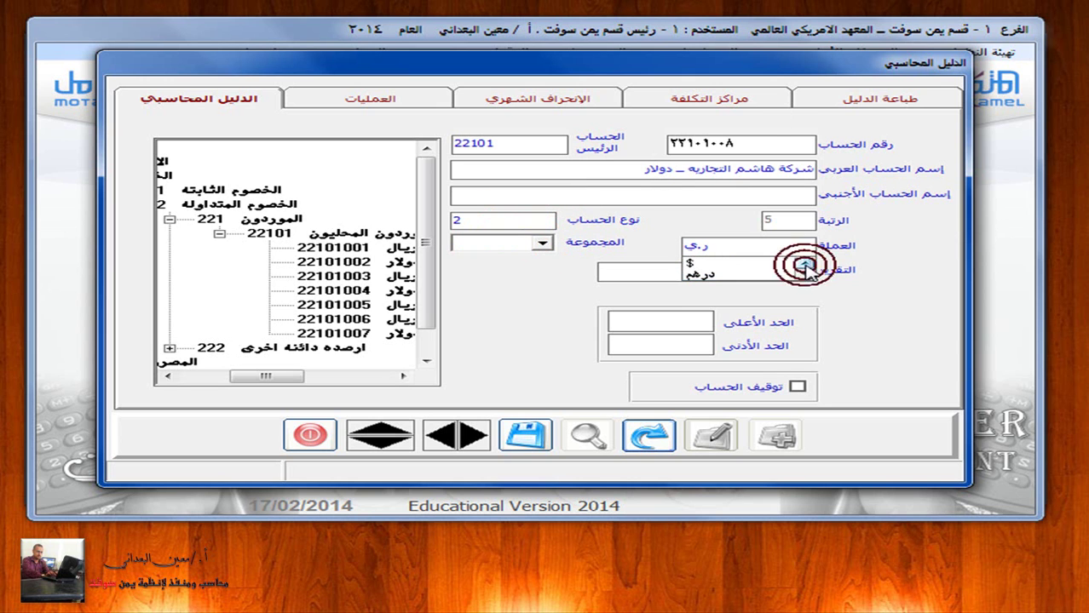
{"action": "left_click", "coordinate": [724, 264]}
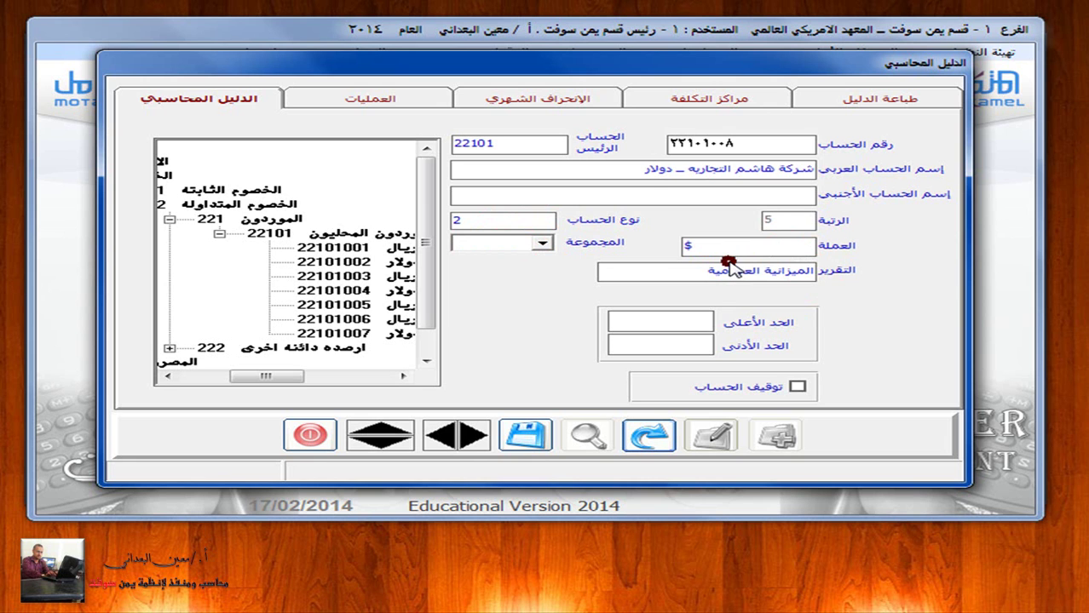
{"action": "left_click", "coordinate": [525, 434]}
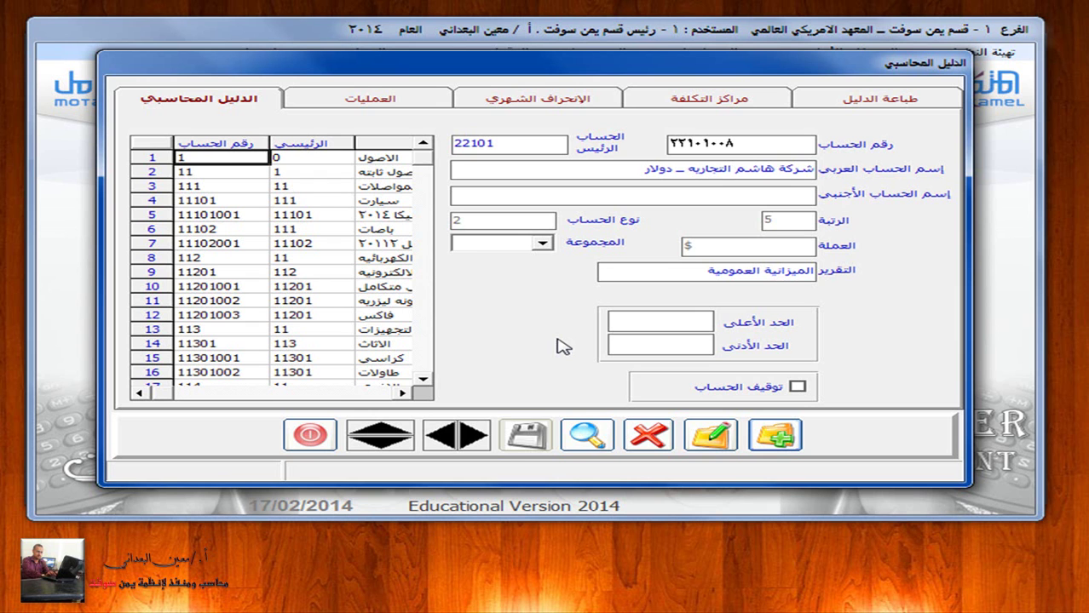
Step: Search by account number 12301 and expand عملاء الشركه in the result tree to read its customer accounts
{"action": "key", "text": "Insert"}
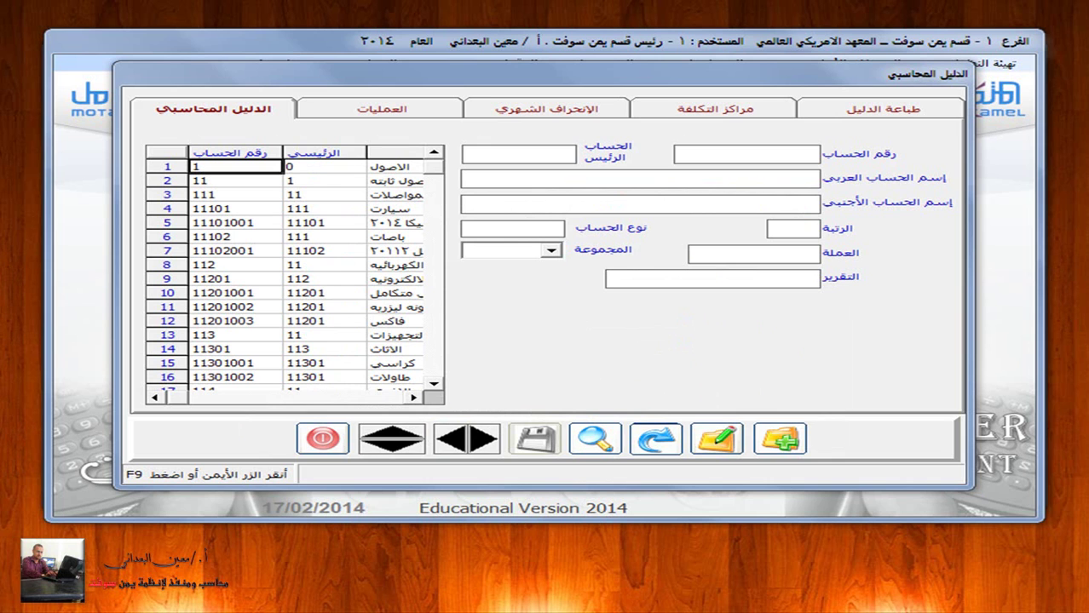
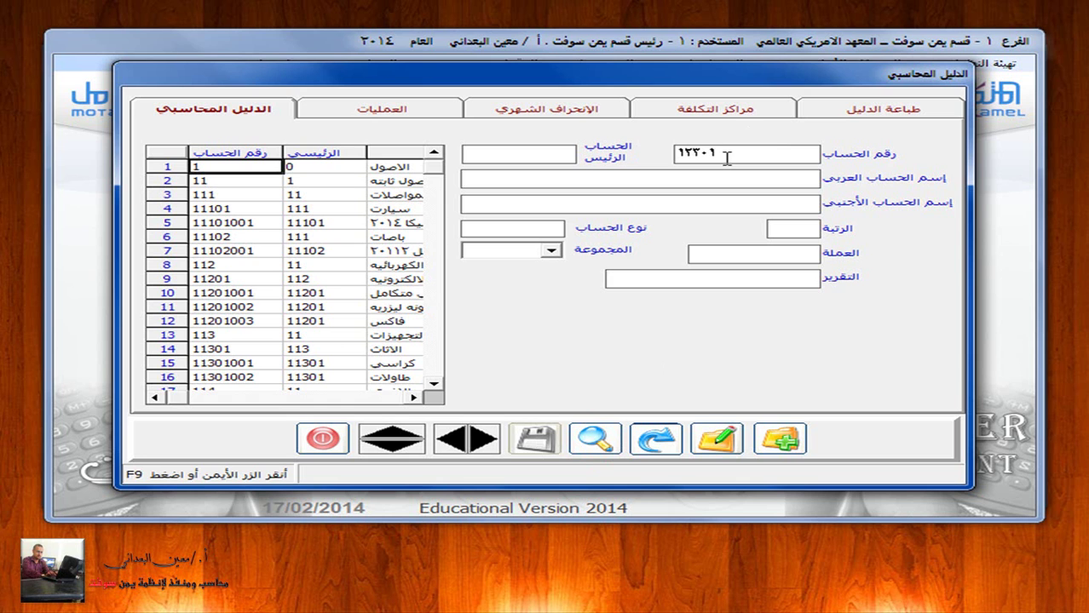
{"action": "key", "text": "F9"}
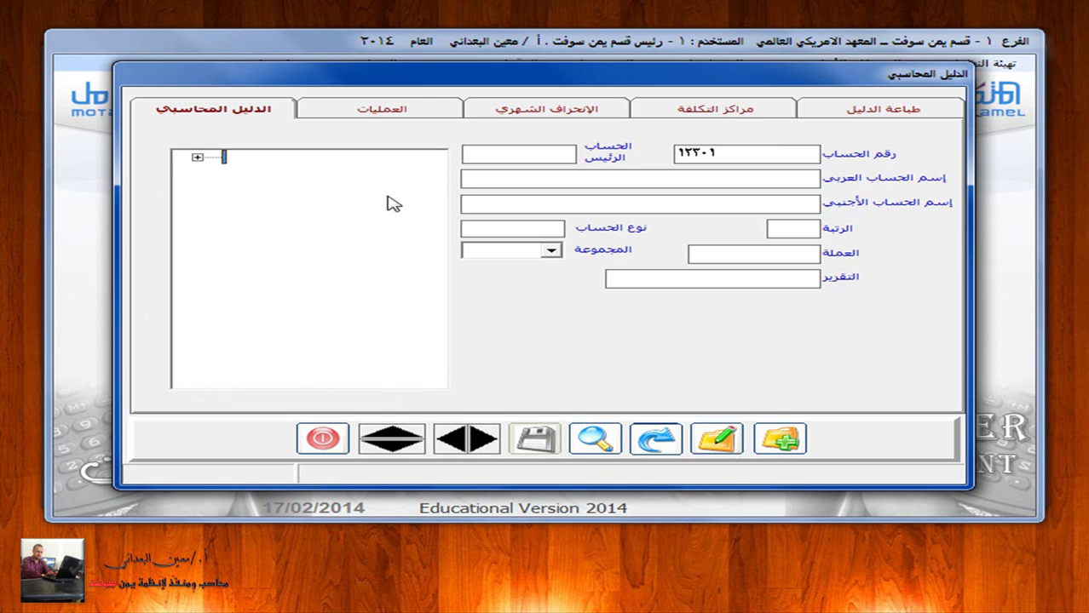
{"action": "left_click", "coordinate": [197, 157]}
{"action": "left_click", "coordinate": [245, 171]}
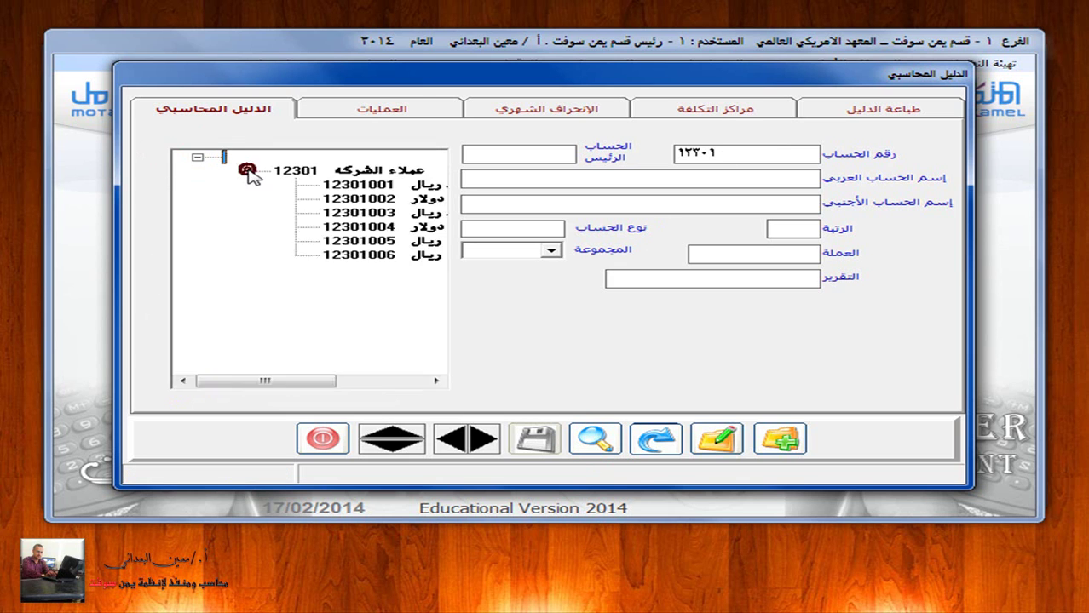
{"action": "left_click_drag", "start_coordinate": [289, 381], "coordinate": [328, 383]}
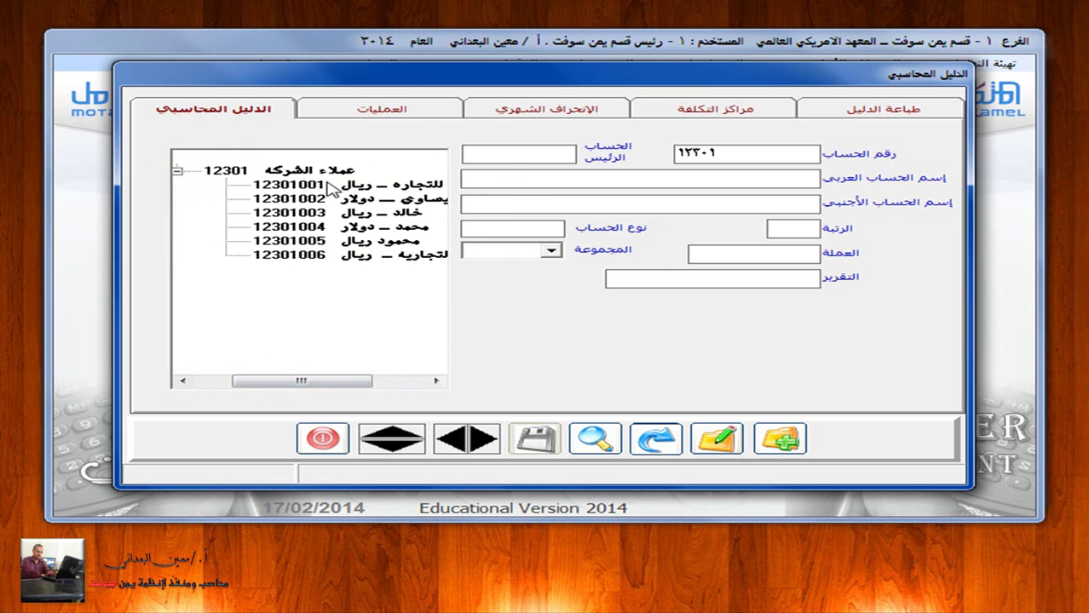
{"action": "mouse_move", "coordinate": [341, 379]}
{"action": "left_mouse_down"}
{"action": "mouse_move", "coordinate": [391, 393]}
{"action": "mouse_move", "coordinate": [345, 384]}
{"action": "mouse_move", "coordinate": [391, 389]}
{"action": "mouse_move", "coordinate": [389, 284]}
{"action": "mouse_move", "coordinate": [385, 368]}
{"action": "mouse_move", "coordinate": [335, 382]}
{"action": "left_mouse_up"}
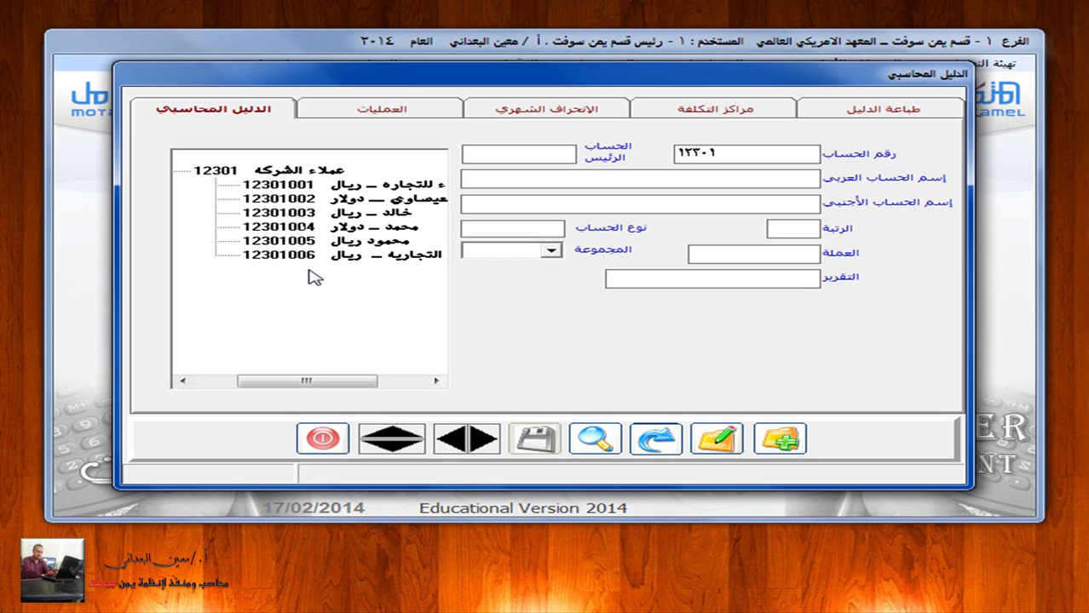
Step: Start a new account numbered 12301007 under parent account 12301 with the Arabic name محلات الحمادي التجاريه ـ ريال
{"action": "left_click", "coordinate": [789, 447]}
{"action": "type", "text": "1"}
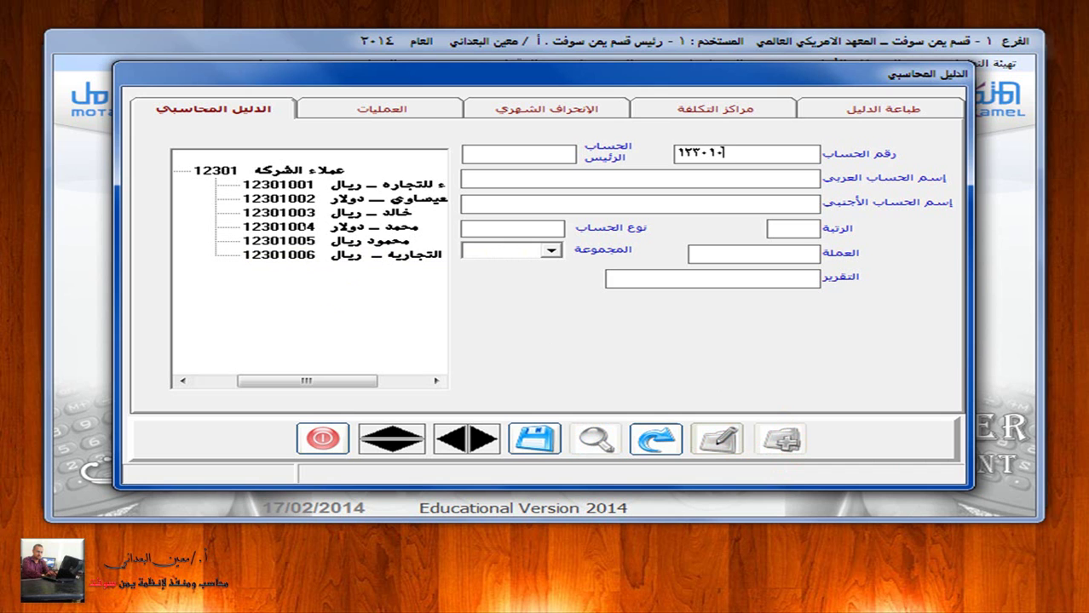
{"action": "type", "text": "2301007"}
{"action": "key", "text": "Return"}
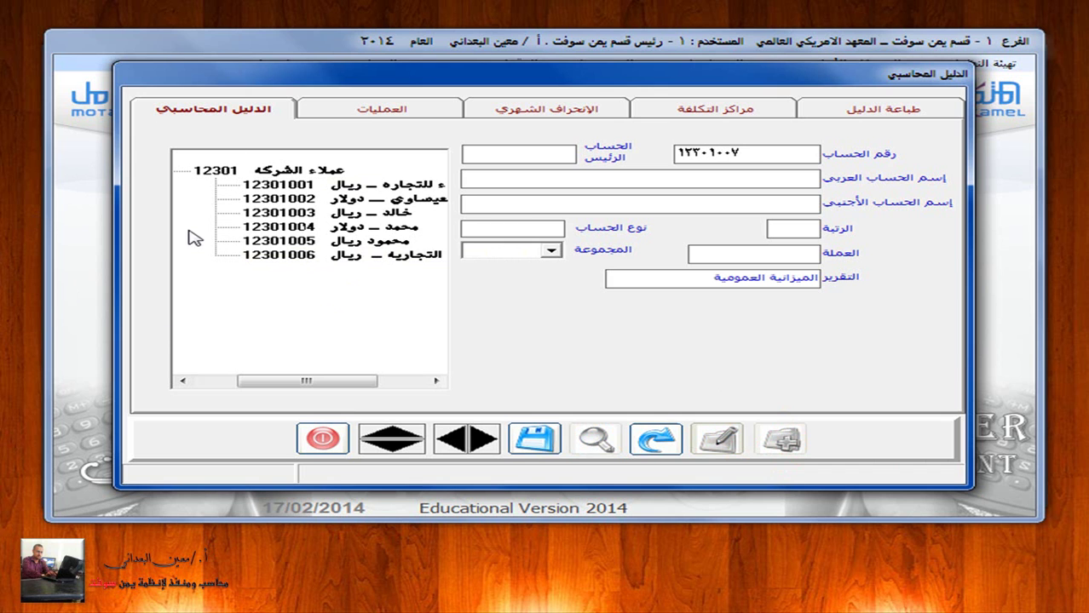
{"action": "type", "text": "12301"}
{"action": "key", "text": "Return"}
{"action": "type", "text": "محلات الحمادي التجاريه ـ ريال"}
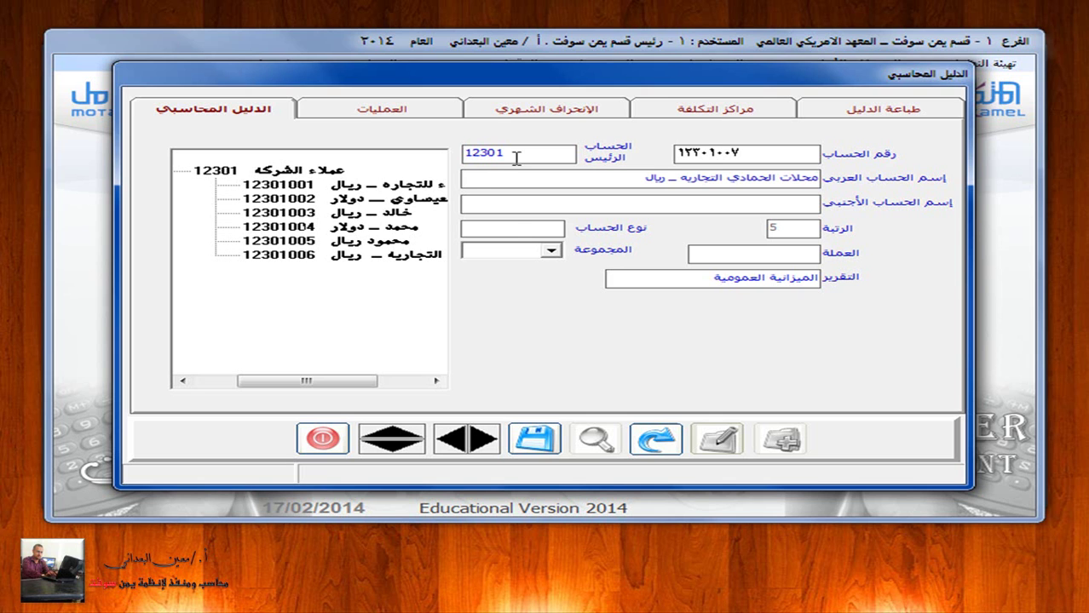
Step: Set the new customer account's type to فرعي (2) and its currency to ر.ي, and save the account
{"action": "left_click", "coordinate": [510, 227]}
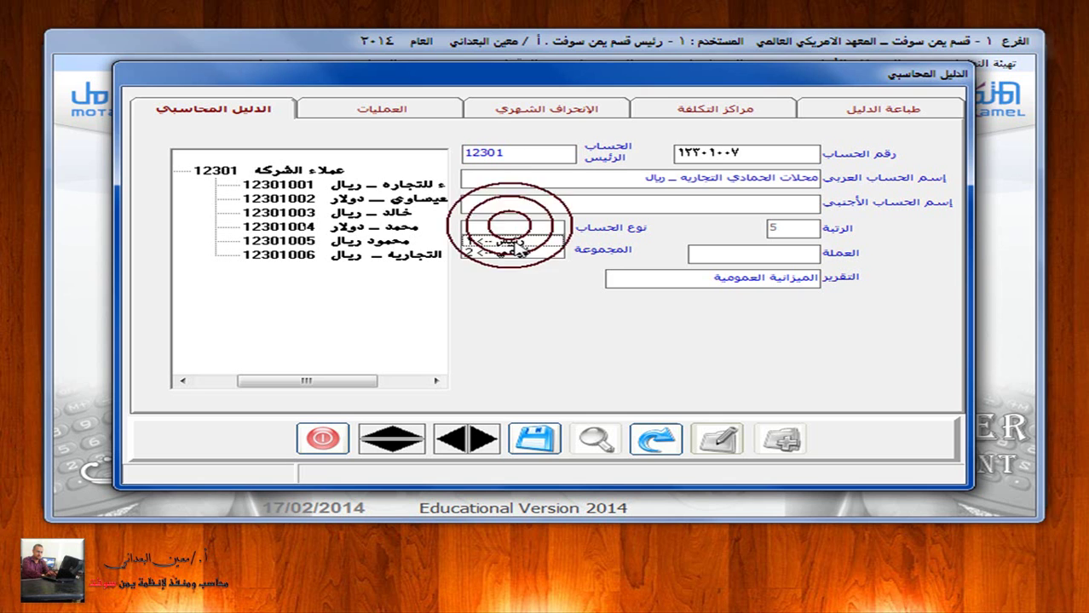
{"action": "left_click", "coordinate": [511, 252]}
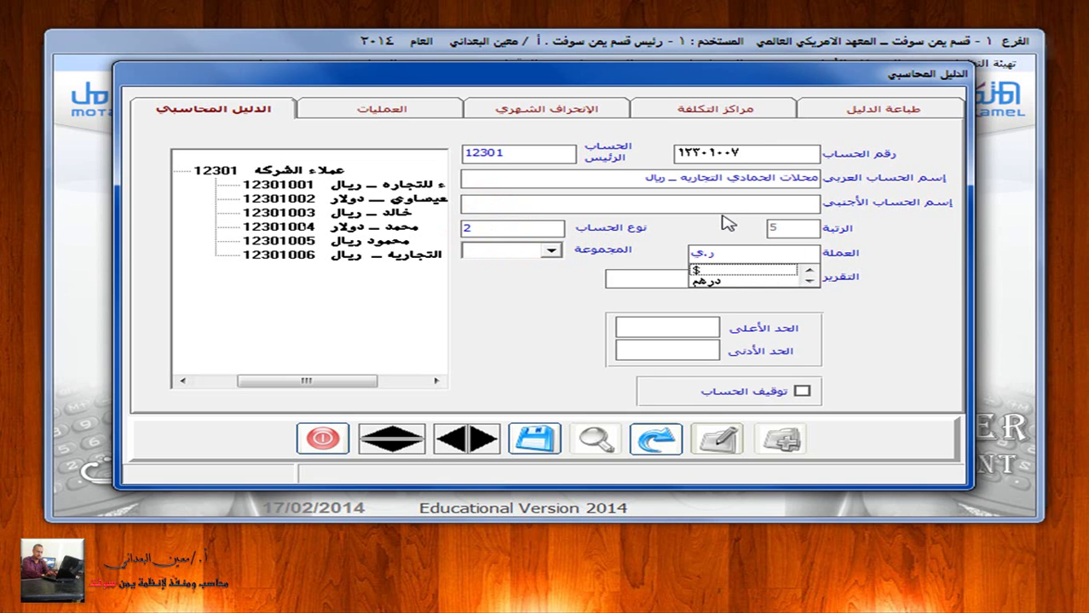
{"action": "left_click", "coordinate": [808, 271]}
{"action": "left_click", "coordinate": [807, 271]}
{"action": "left_click", "coordinate": [724, 271]}
{"action": "left_click", "coordinate": [535, 439]}
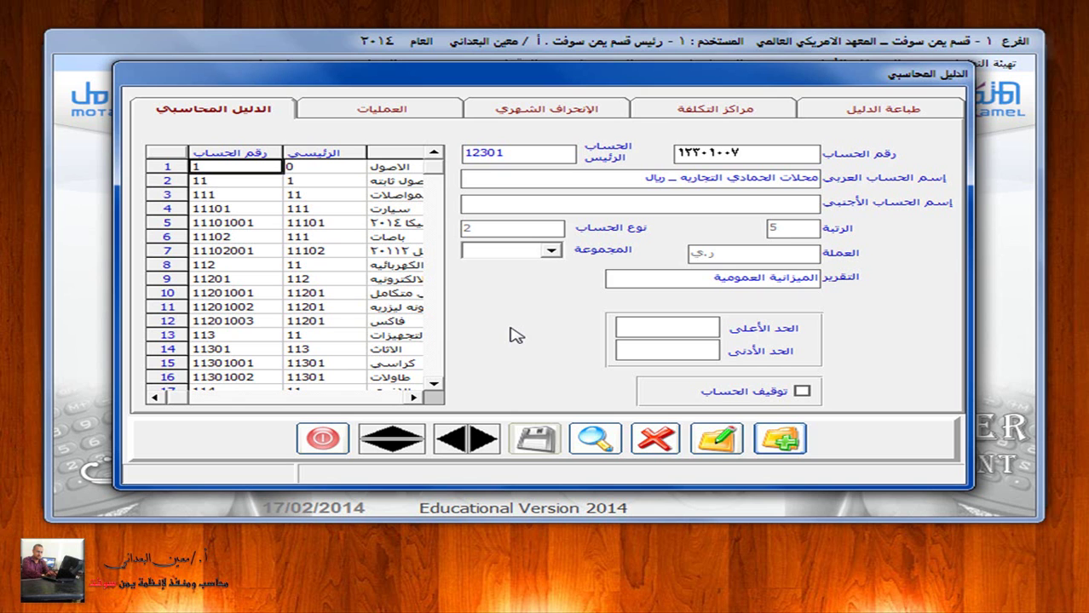
Step: Search by account number 22101, expand الموردون المحليون in the result tree to read its suppliers, and show account 22101008
{"action": "left_click", "coordinate": [595, 437]}
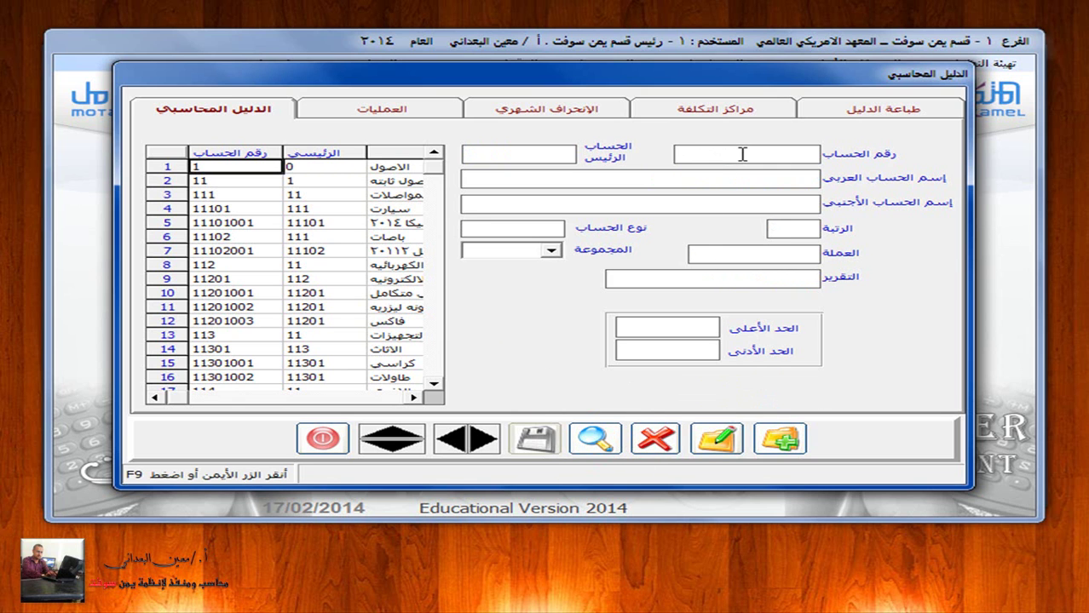
{"action": "type", "text": "22101"}
{"action": "key", "text": "Return"}
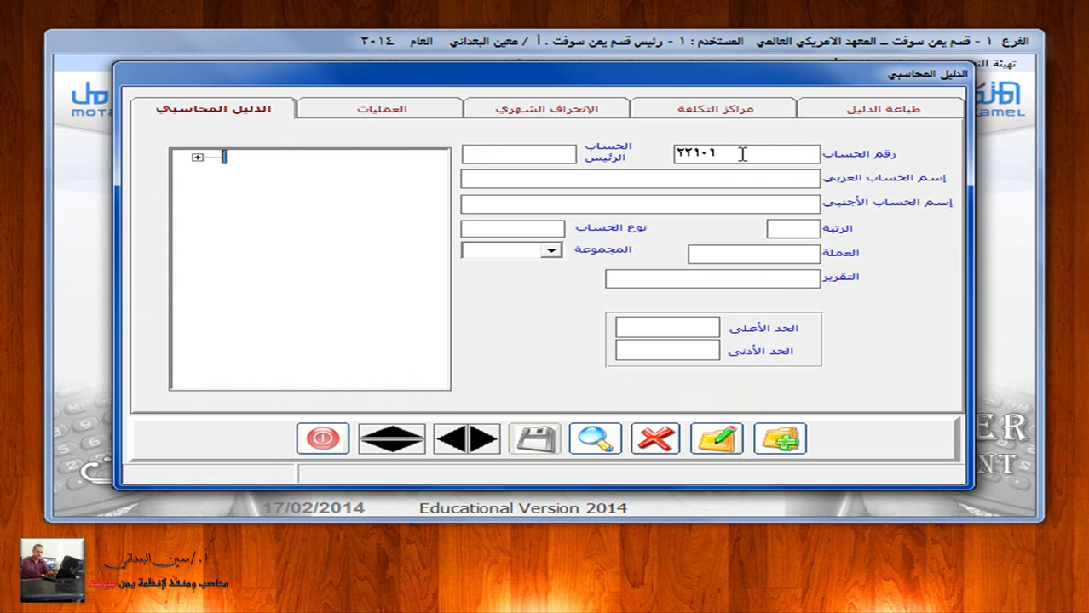
{"action": "left_click", "coordinate": [196, 157]}
{"action": "left_click", "coordinate": [246, 170]}
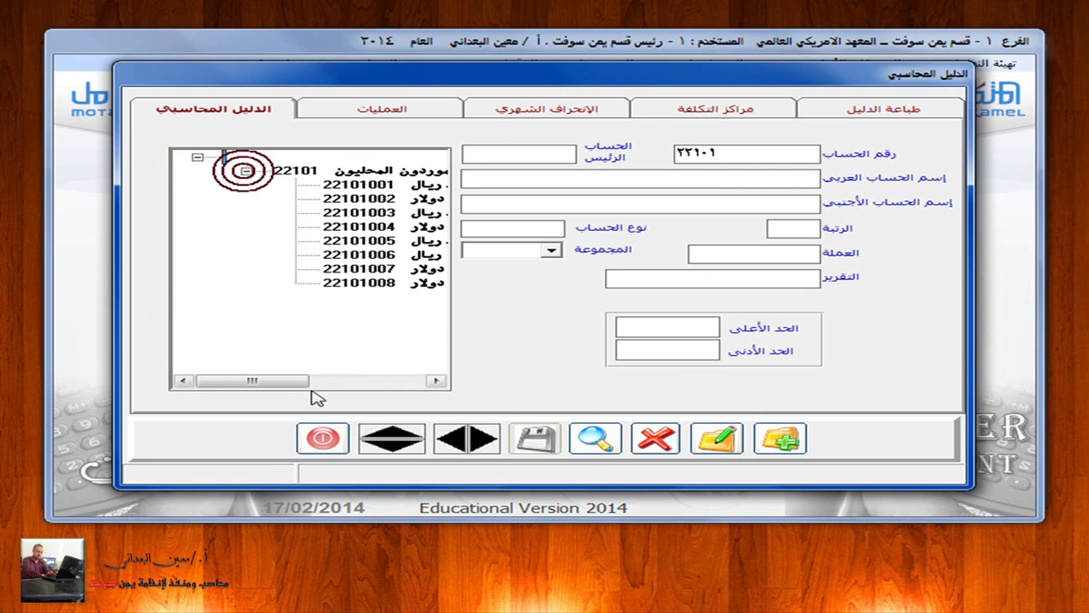
{"action": "left_click", "coordinate": [274, 383]}
{"action": "left_click_drag", "start_coordinate": [274, 383], "coordinate": [319, 335]}
{"action": "left_click_drag", "start_coordinate": [350, 179], "coordinate": [337, 200]}
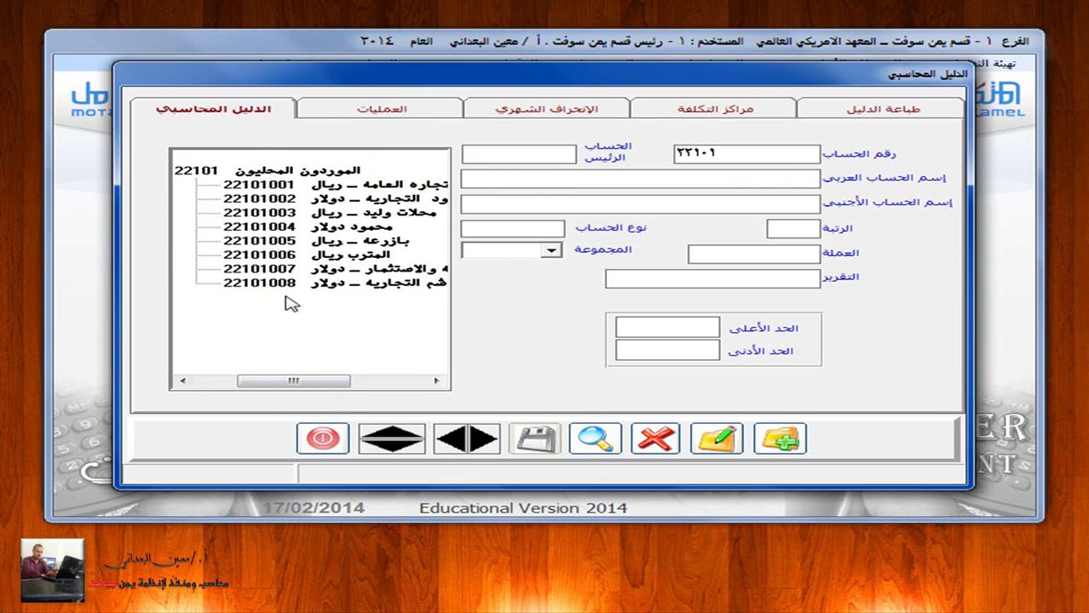
{"action": "left_click_drag", "start_coordinate": [310, 382], "coordinate": [281, 382]}
{"action": "left_click", "coordinate": [372, 282]}
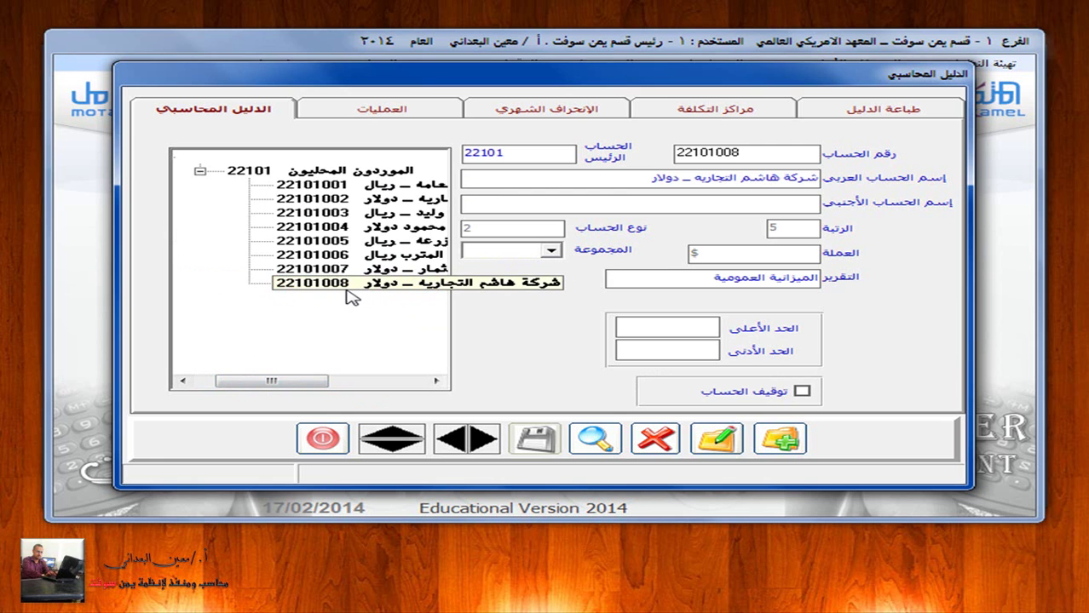
Step: Start a new account numbered 22101009 under parent account 22101 with the Arabic name شركة عبد الرحمن التجاريه ، دولار
{"action": "left_click", "coordinate": [778, 441]}
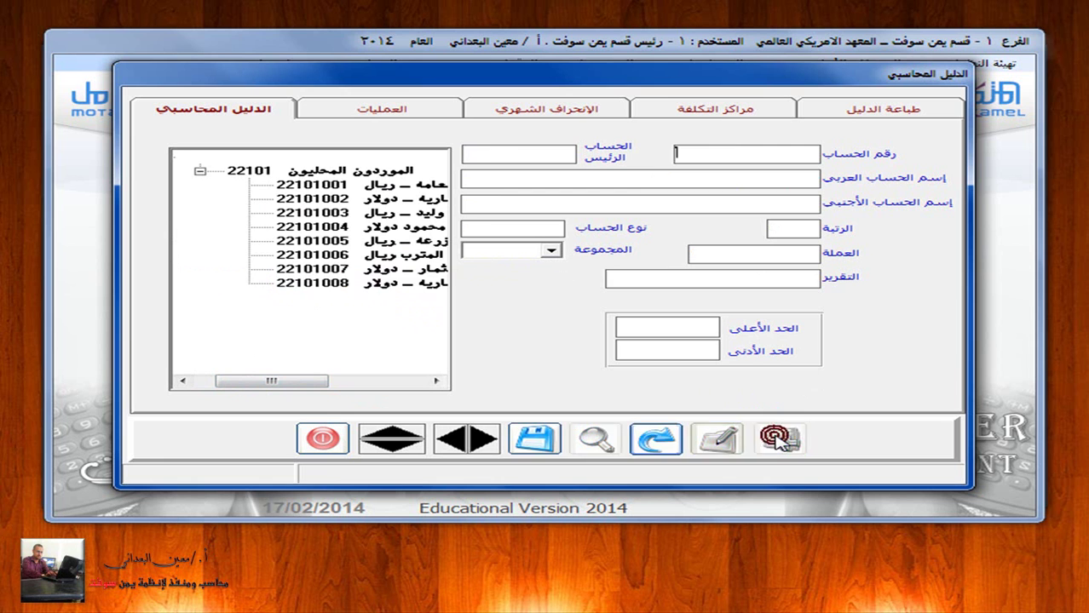
{"action": "type", "text": "221"}
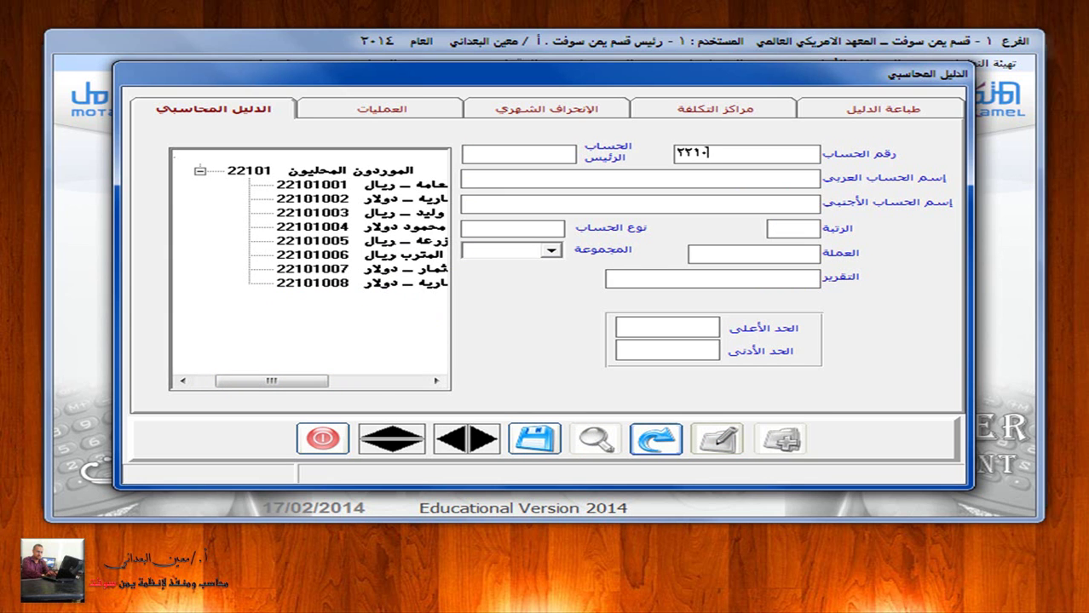
{"action": "key", "text": "Return"}
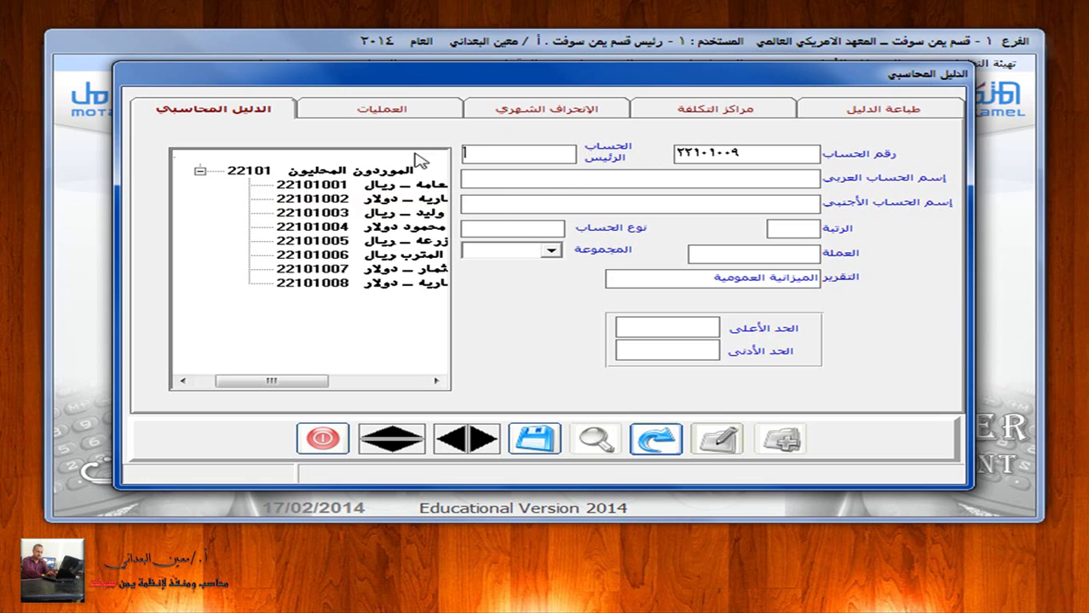
{"action": "type", "text": "22101"}
{"action": "key", "text": "Return"}
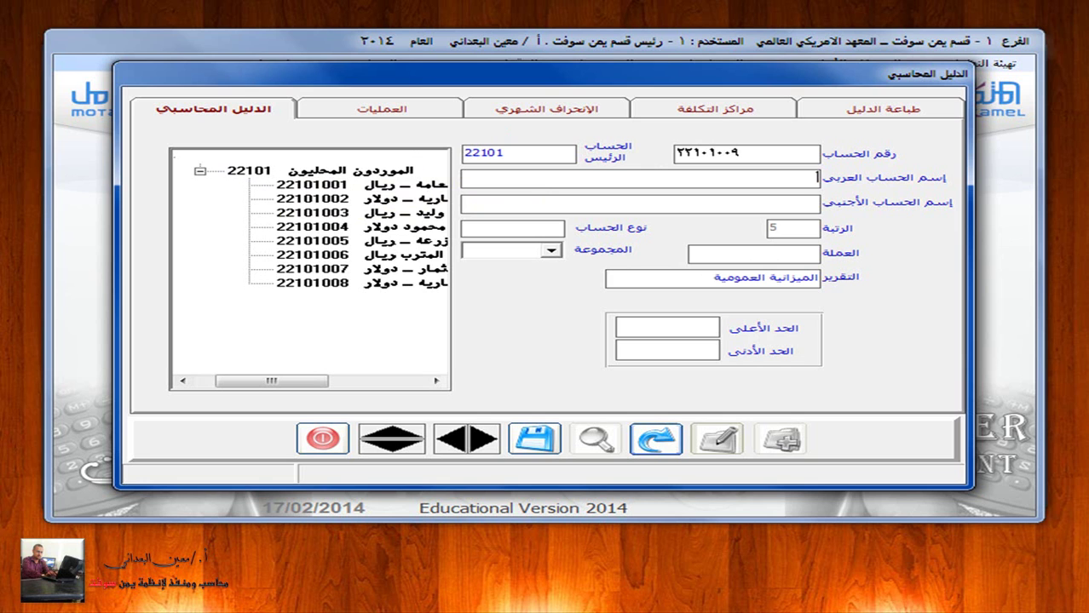
{"action": "type", "text": "شركة عبد الرحمن التجاريه"}
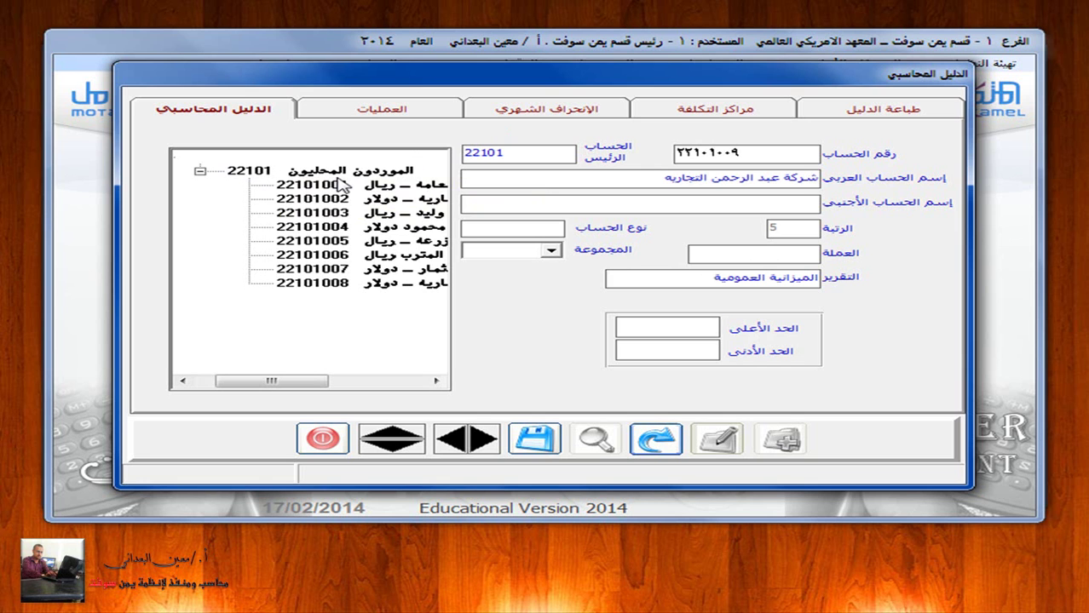
{"action": "type", "text": "ا دولار"}
Step: Set supplier account 22101009's type to فرعي (2) and its currency to $, and save the account
{"action": "left_click", "coordinate": [555, 228]}
{"action": "left_click", "coordinate": [530, 254]}
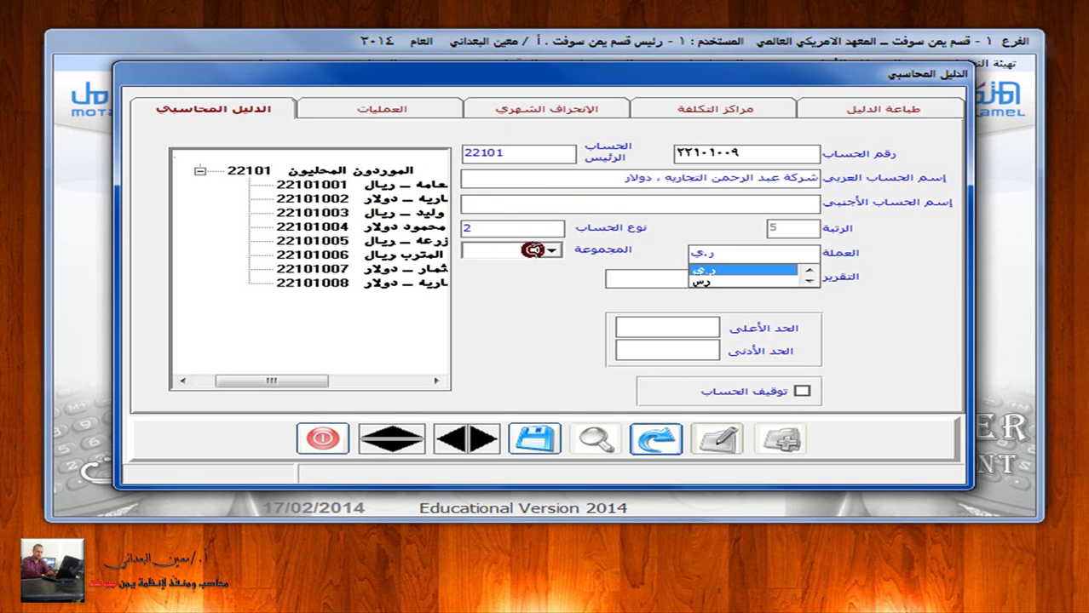
{"action": "left_click", "coordinate": [808, 282]}
{"action": "left_click", "coordinate": [808, 282]}
{"action": "left_click", "coordinate": [808, 282]}
{"action": "left_click", "coordinate": [707, 270]}
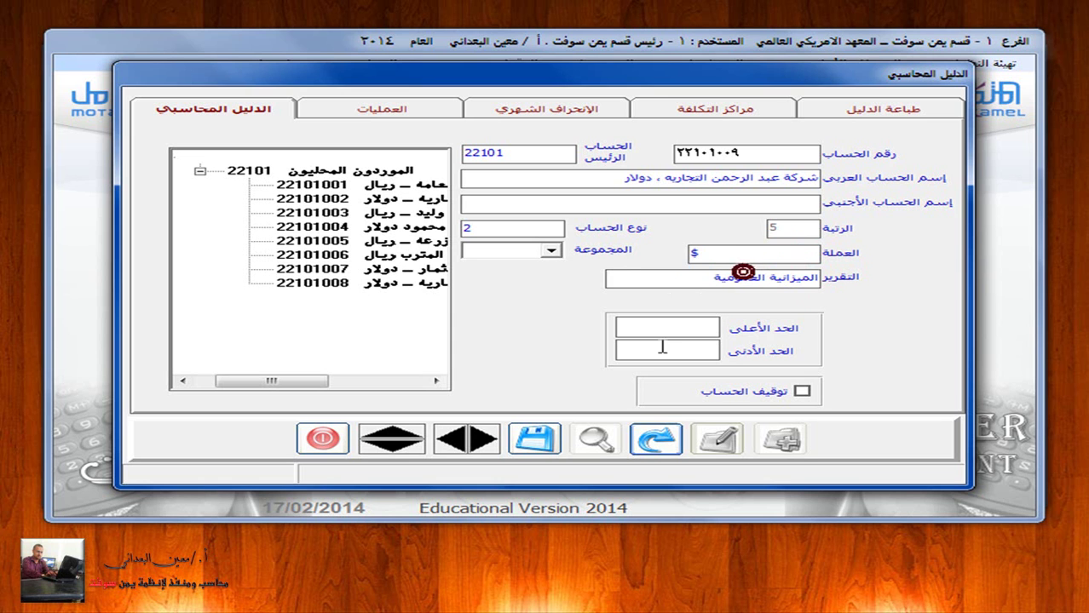
{"action": "left_click", "coordinate": [538, 439]}
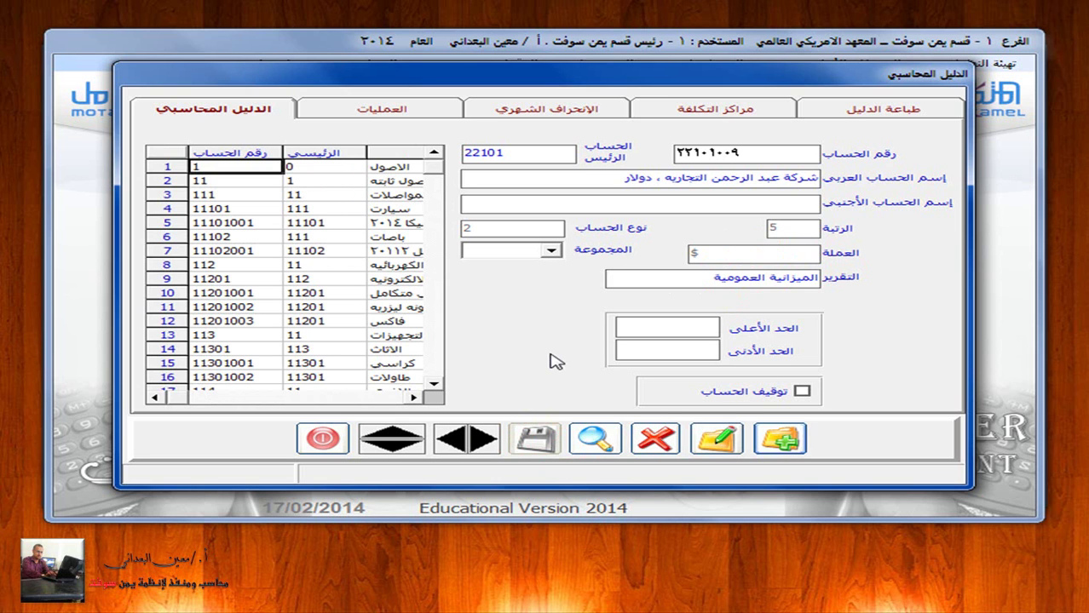
Step: Search by account number 12101 and expand صناديق الشركه in the result tree to read its cash box accounts
{"action": "left_click", "coordinate": [594, 439]}
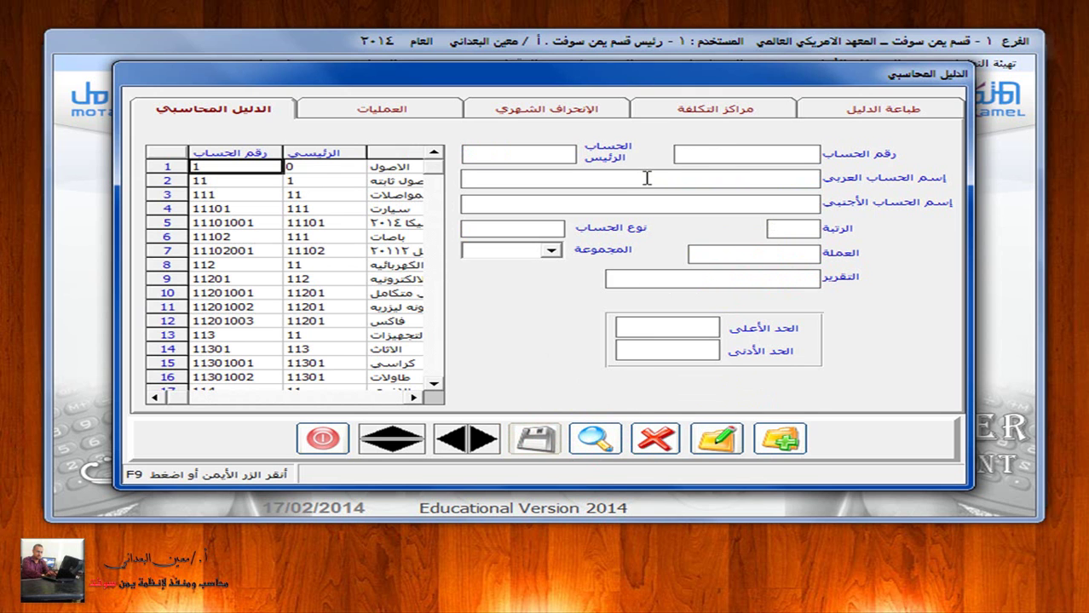
{"action": "type", "text": "1"}
{"action": "key", "text": "Return"}
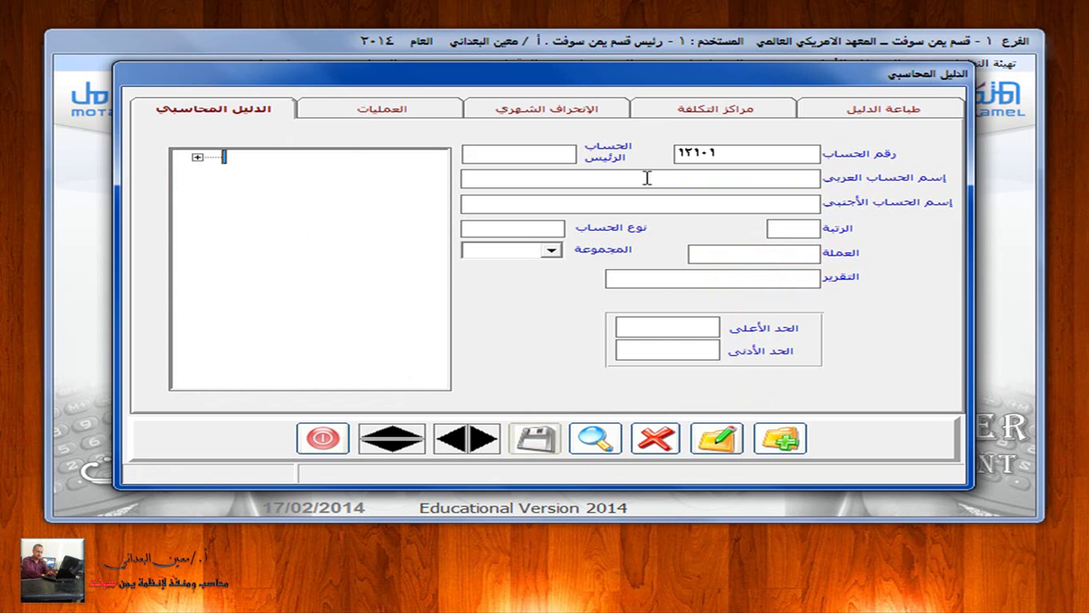
{"action": "left_click", "coordinate": [198, 158]}
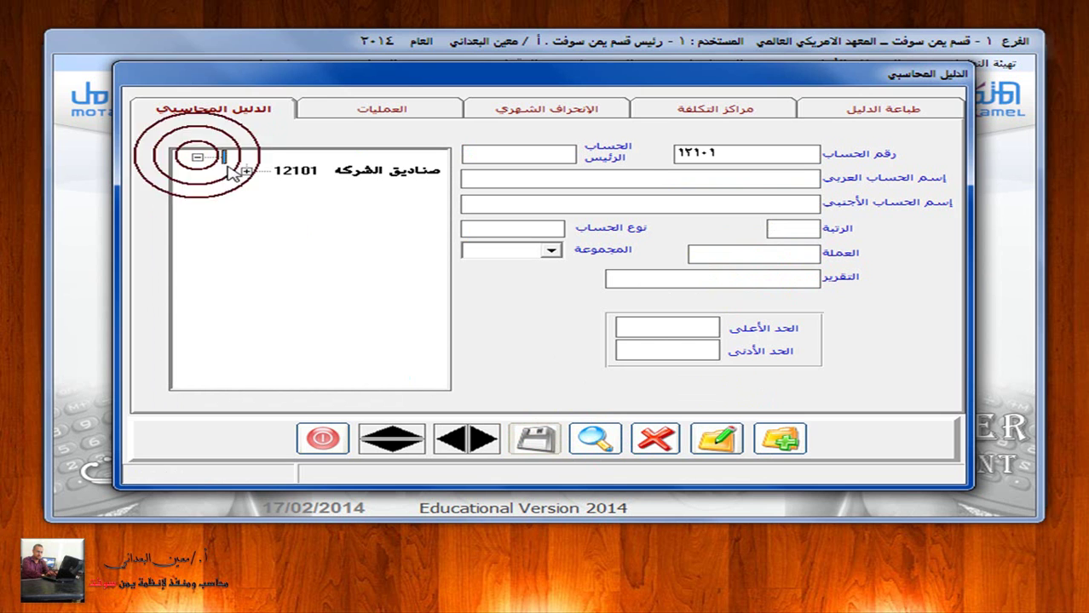
{"action": "left_click", "coordinate": [242, 172]}
{"action": "left_click_drag", "start_coordinate": [266, 382], "coordinate": [348, 350]}
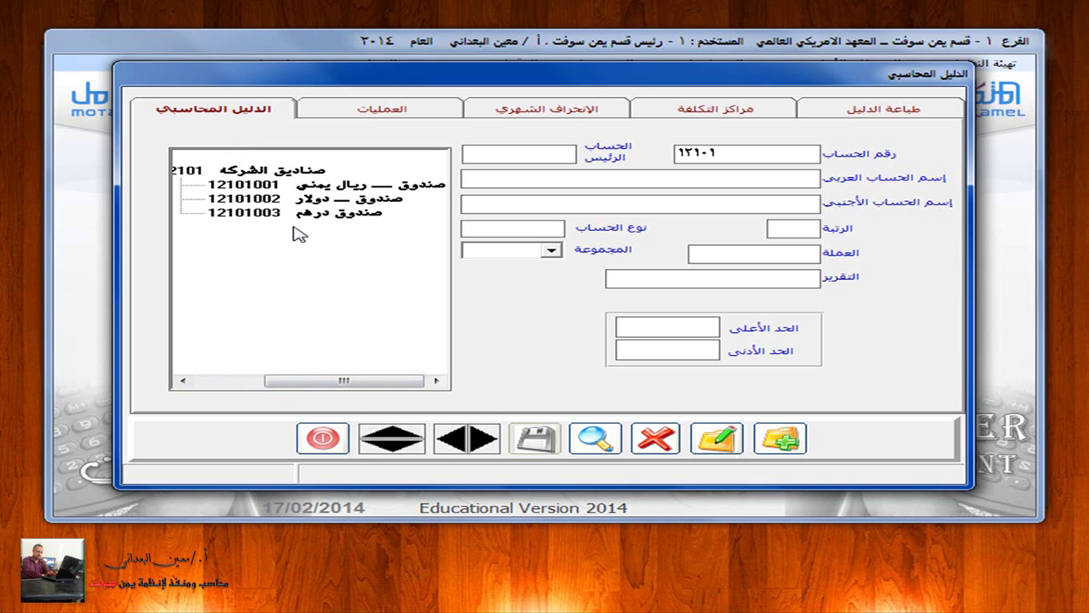
Step: Start a new account numbered 12101004 under parent account 12101 with the Arabic name صندوق ريال سعودي
{"action": "left_click", "coordinate": [780, 439]}
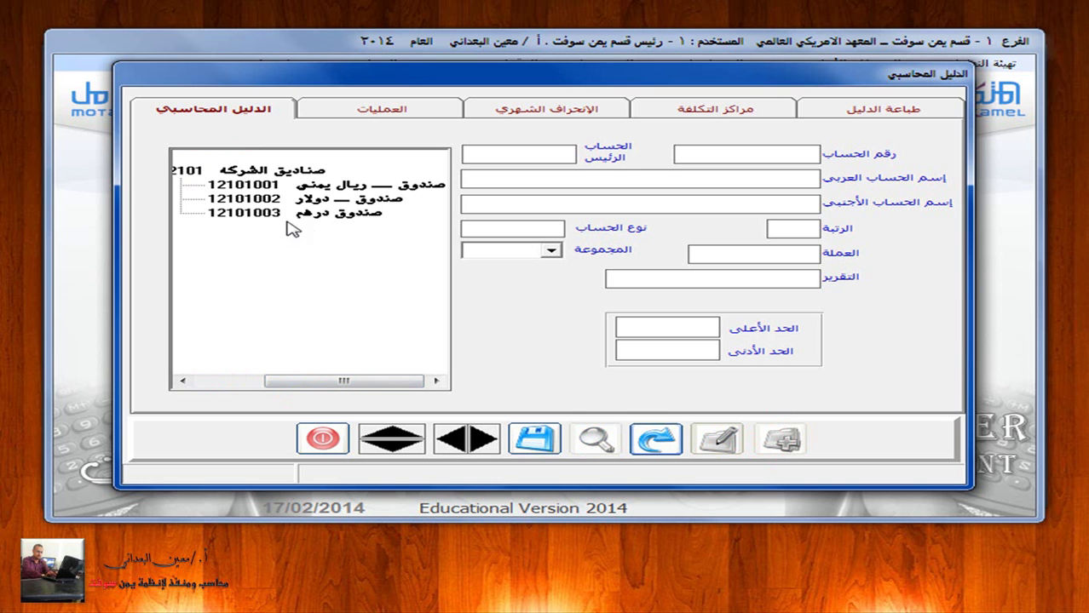
{"action": "type", "text": "12"}
{"action": "key", "text": "Return"}
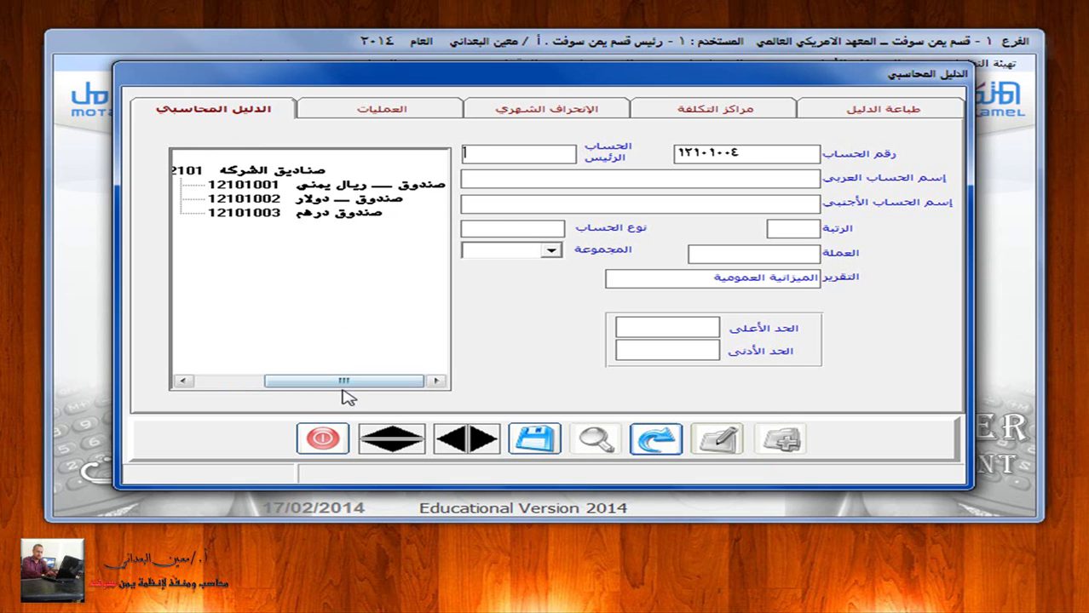
{"action": "left_click_drag", "start_coordinate": [349, 392], "coordinate": [299, 375]}
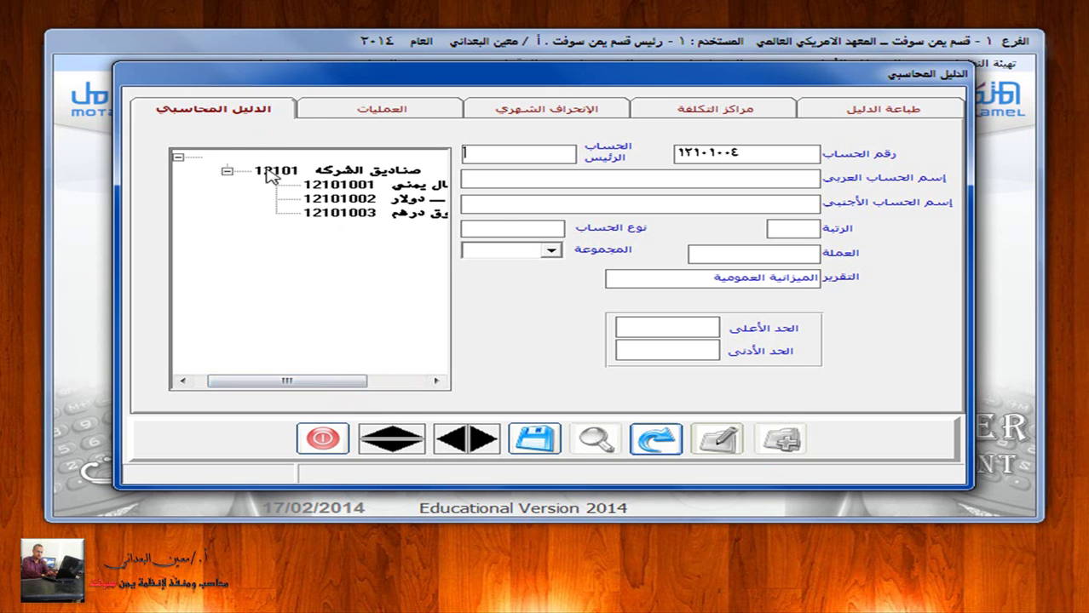
{"action": "type", "text": "12101"}
{"action": "key", "text": "Return"}
{"action": "type", "text": "صندوق ري"}
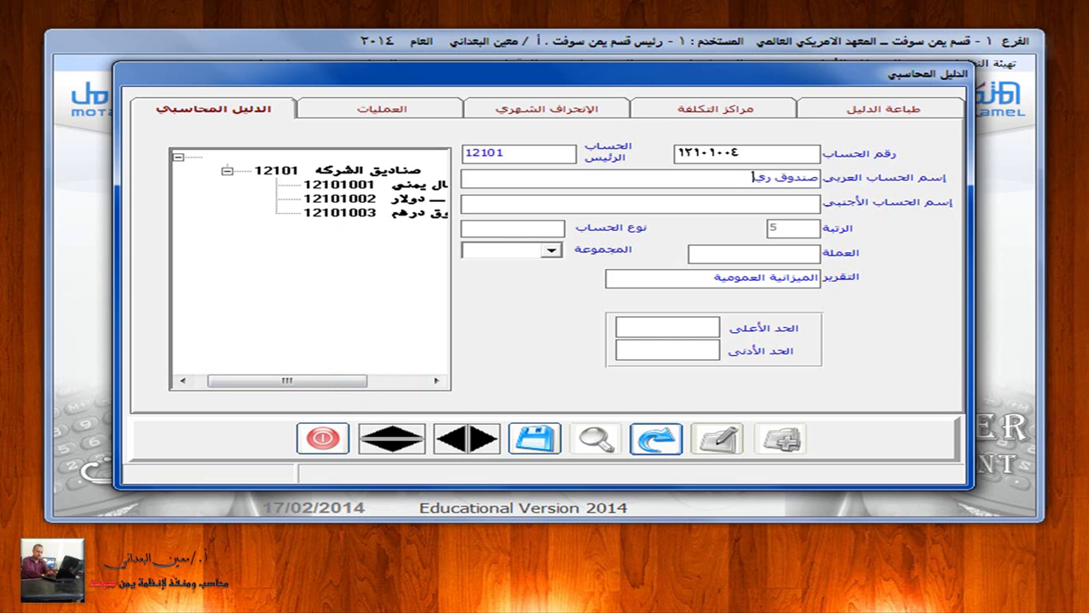
{"action": "type", "text": "ال سعودي"}
Step: Set the new cash box account's type to فرعي (2) and its currency to رس, and save the account
{"action": "left_click", "coordinate": [518, 230]}
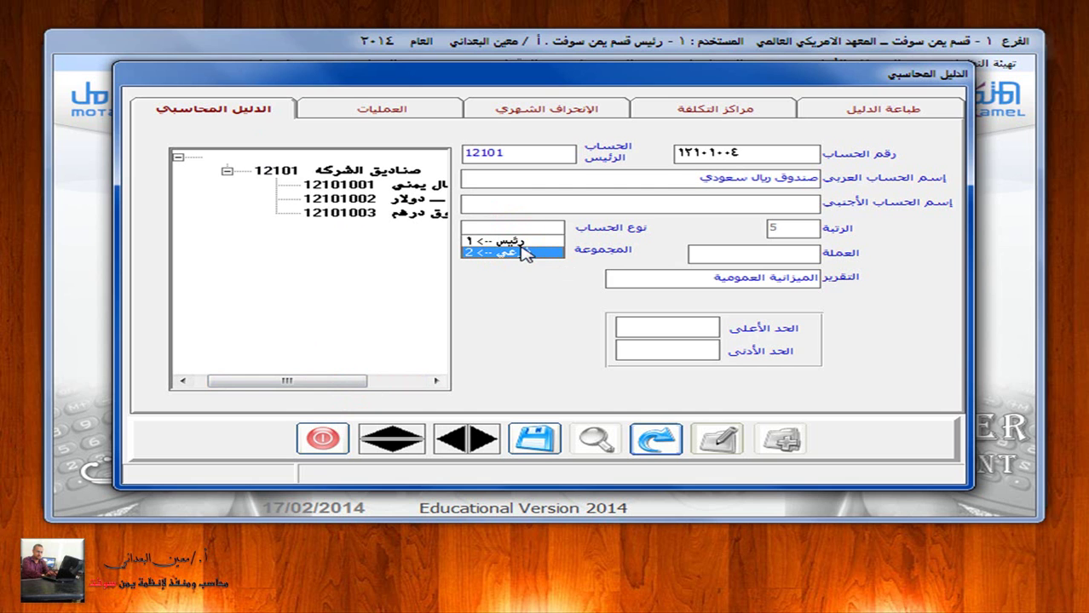
{"action": "left_click", "coordinate": [526, 252]}
{"action": "left_click", "coordinate": [808, 281]}
{"action": "left_click", "coordinate": [744, 283]}
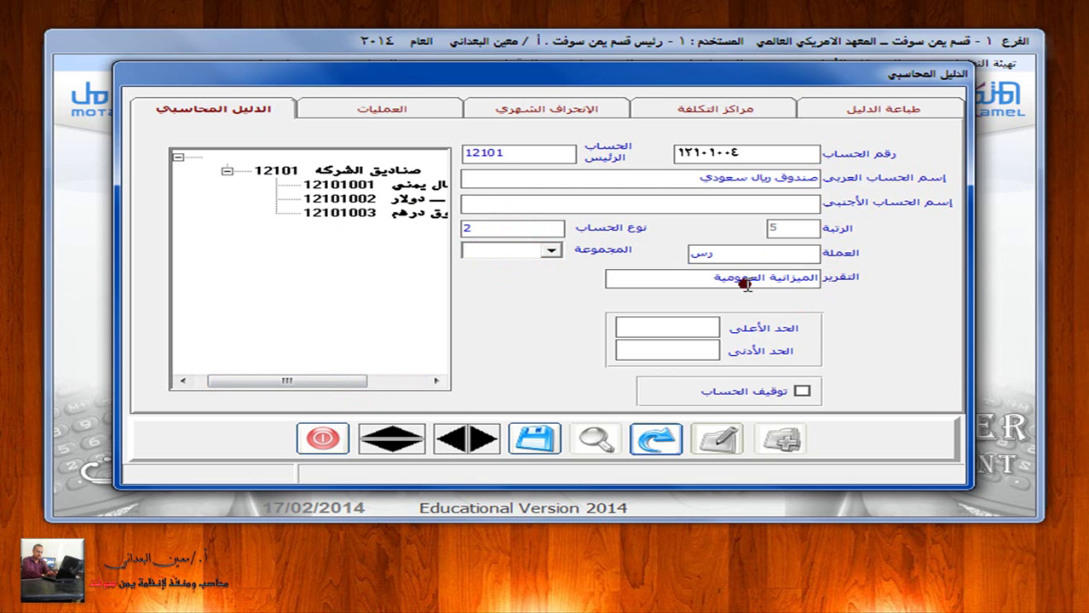
{"action": "left_click", "coordinate": [536, 441]}
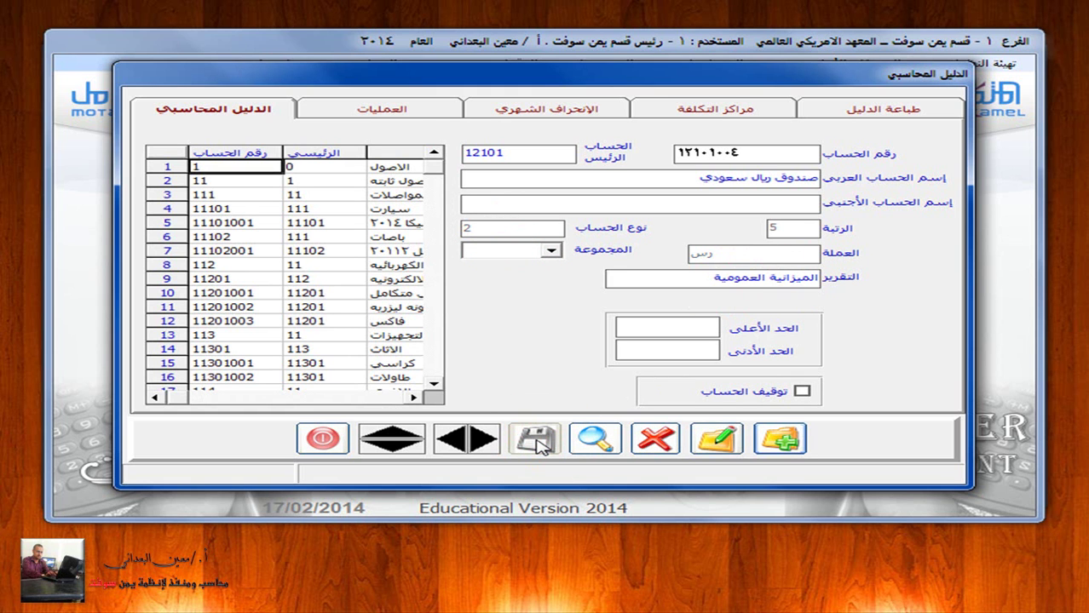
Step: Search by account number 12301 and examine the customer accounts under عملاء الشركه in the result tree
{"action": "left_click", "coordinate": [596, 440]}
{"action": "type", "text": "12"}
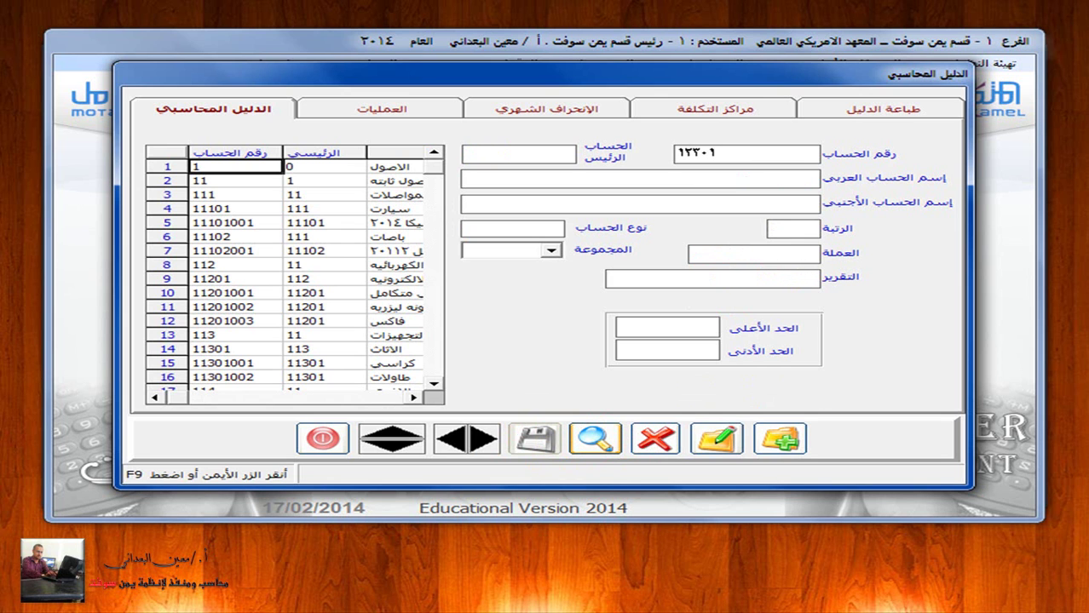
{"action": "left_click", "coordinate": [600, 440]}
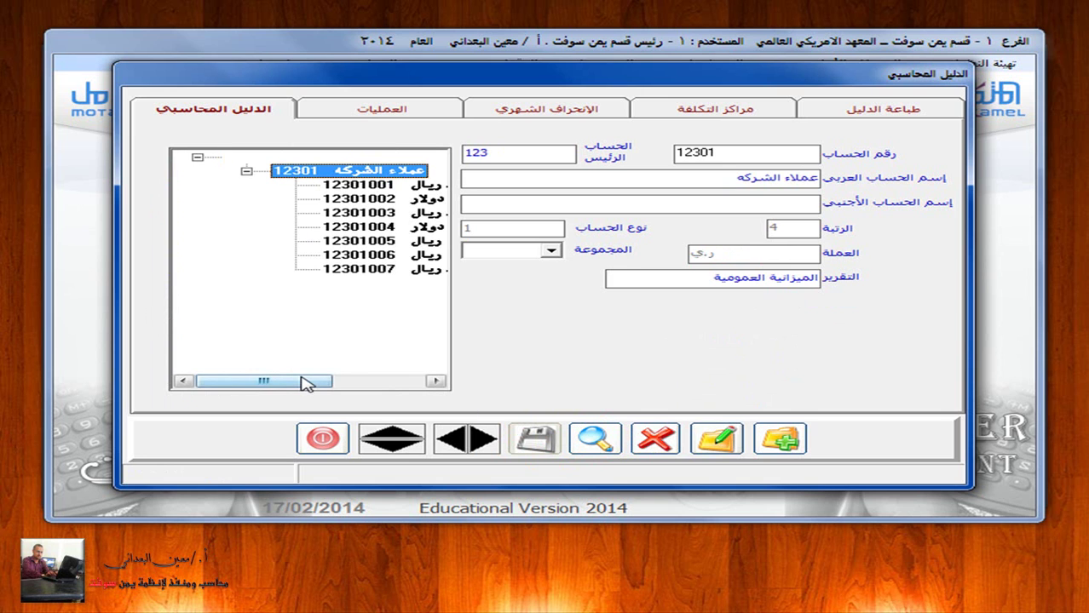
{"action": "left_click_drag", "start_coordinate": [296, 378], "coordinate": [352, 379]}
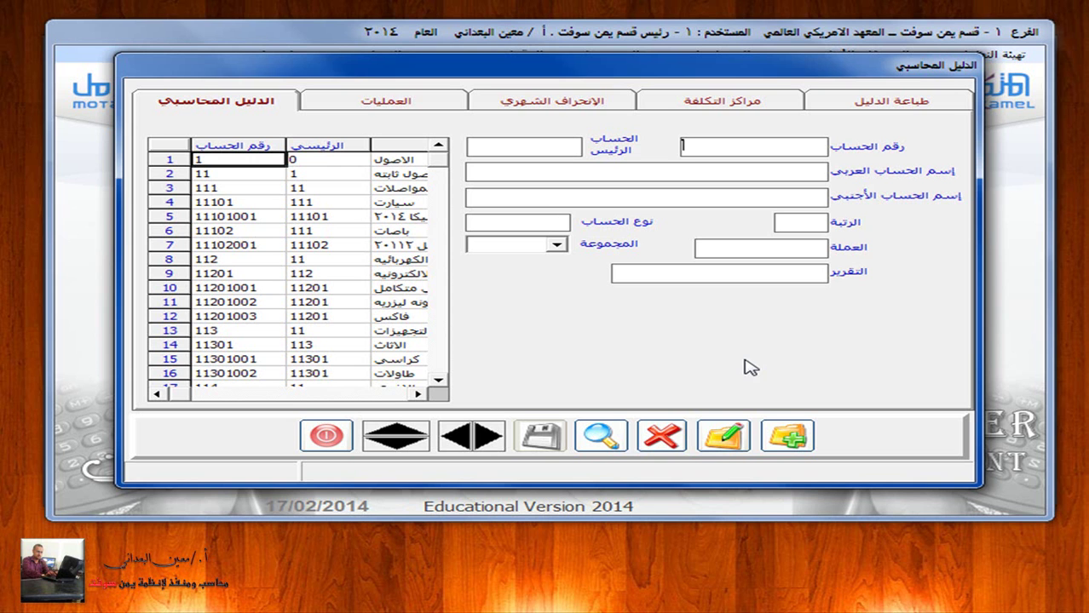
Step: Generate the chart of accounts report for account type فرعي, page through it, and close the preview
{"action": "left_click", "coordinate": [920, 101]}
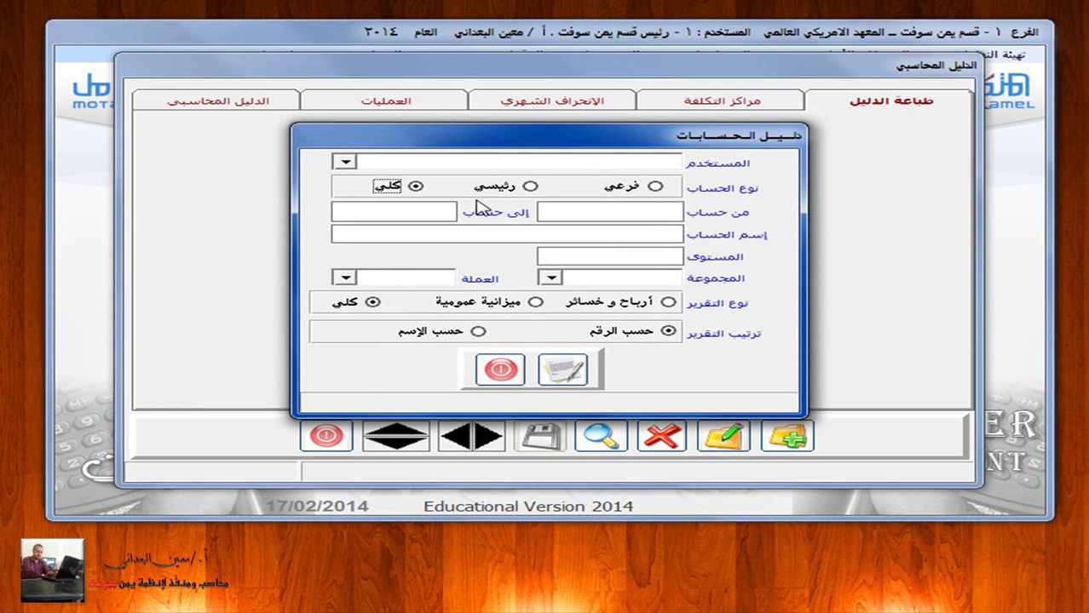
{"action": "left_click", "coordinate": [654, 187]}
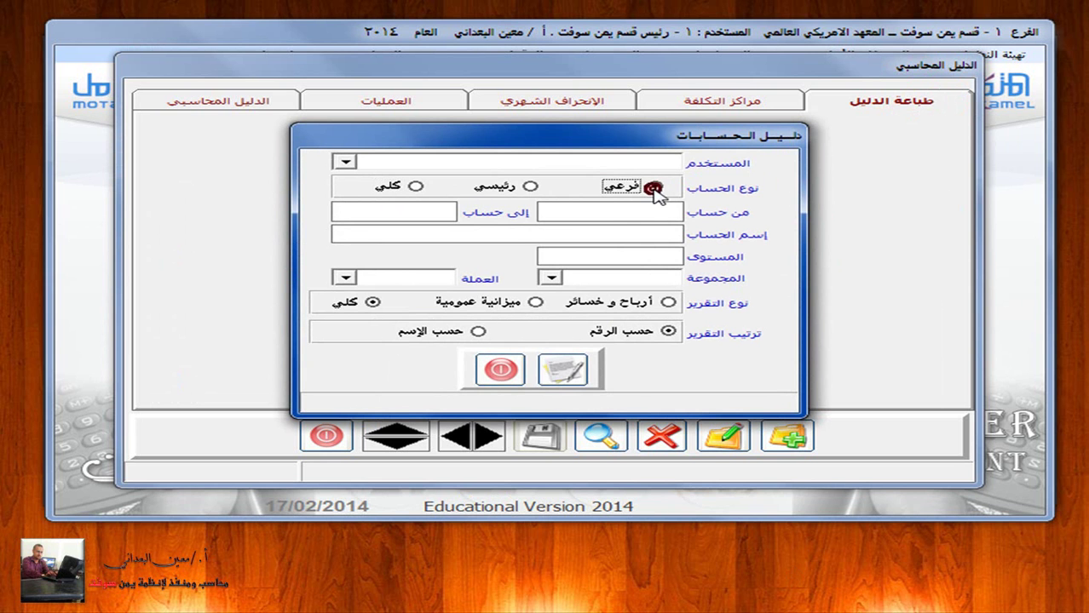
{"action": "left_click", "coordinate": [559, 372]}
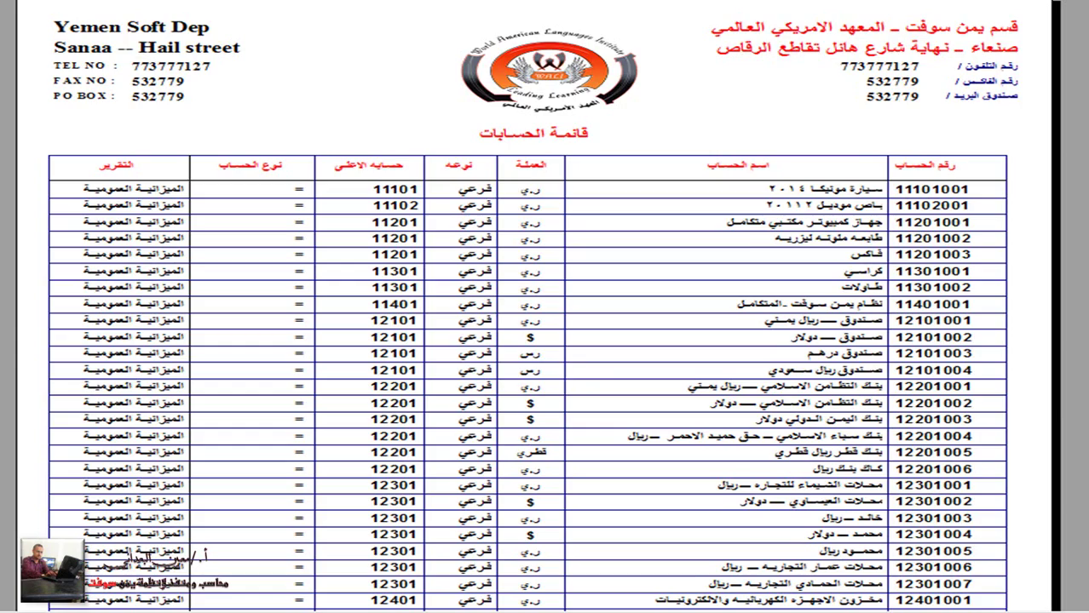
{"action": "scroll", "coordinate": [535, 332], "scroll_direction": "down", "scroll_amount": 3}
{"action": "scroll", "coordinate": [535, 332], "scroll_direction": "up", "scroll_amount": 3}
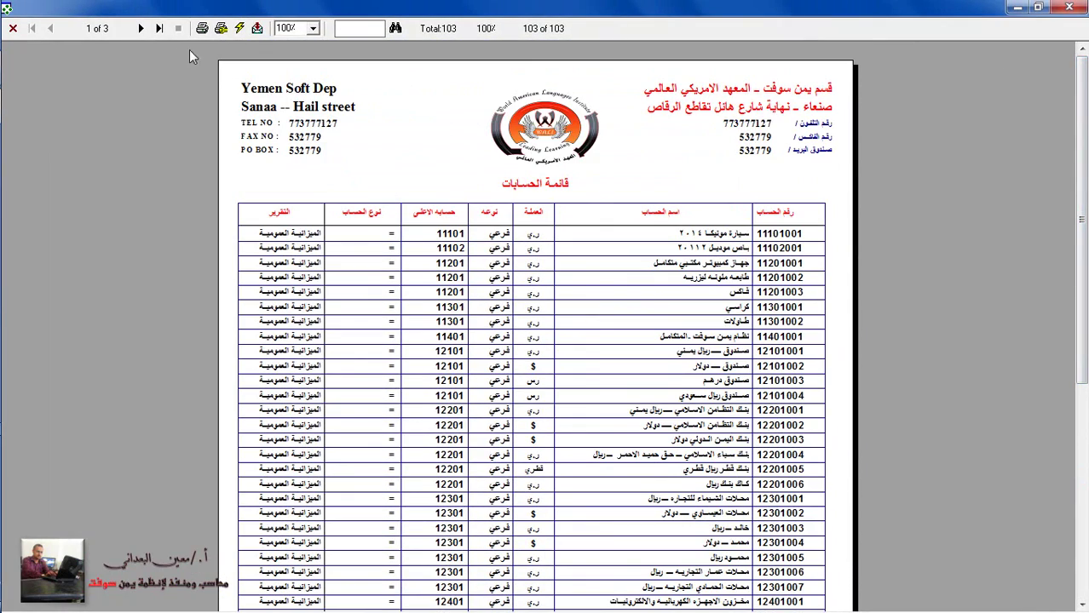
{"action": "left_click", "coordinate": [143, 29]}
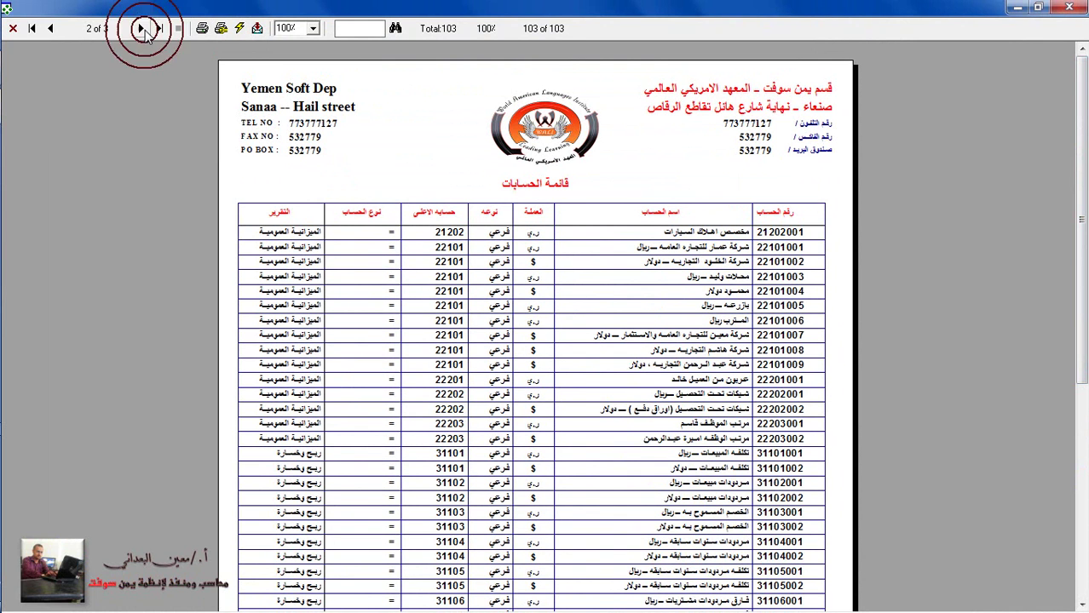
{"action": "left_click", "coordinate": [143, 29]}
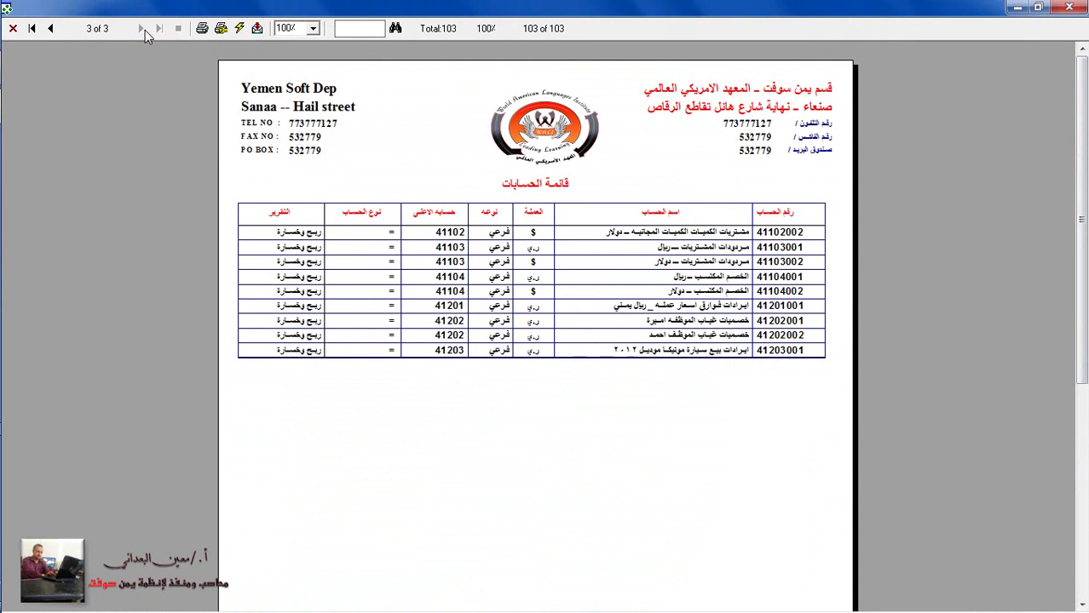
{"action": "left_click", "coordinate": [50, 29]}
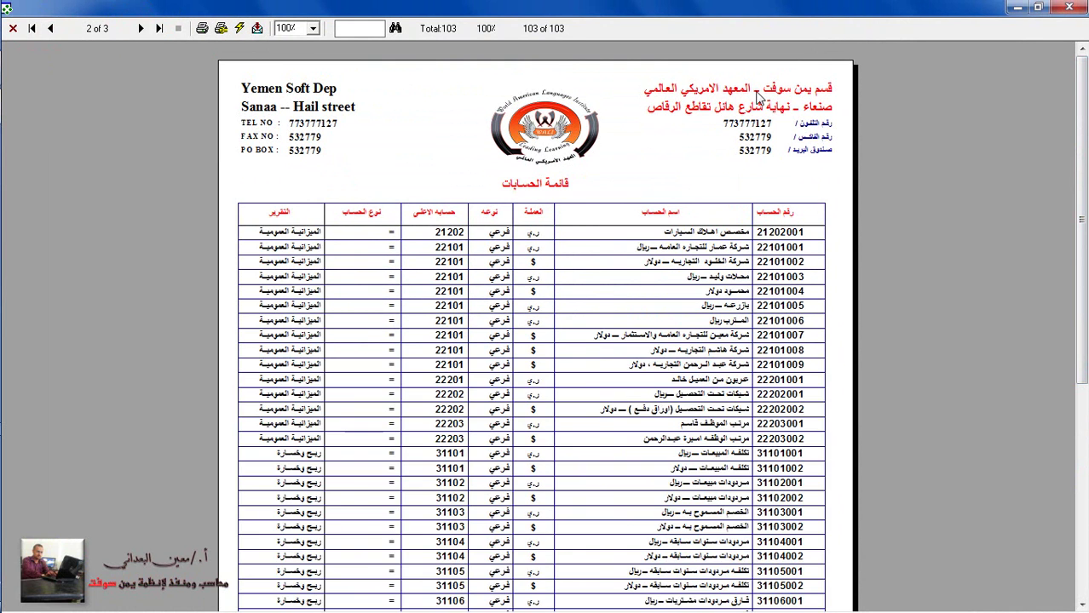
{"action": "left_click", "coordinate": [1068, 6]}
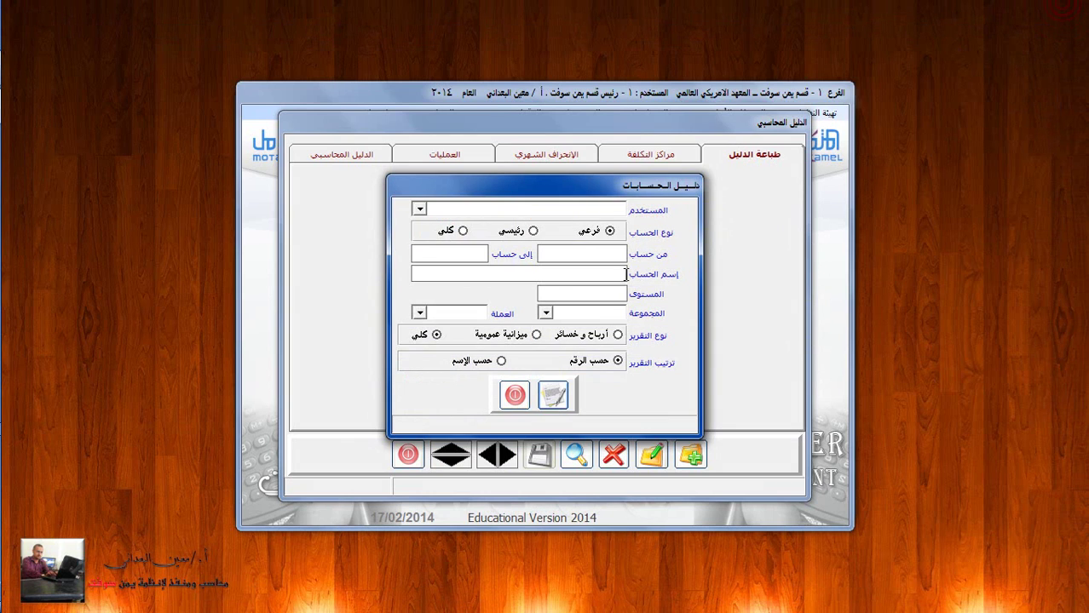
Step: Generate the chart of accounts report for account type رئيسي, read through the main accounts, and close the preview
{"action": "left_click", "coordinate": [533, 231]}
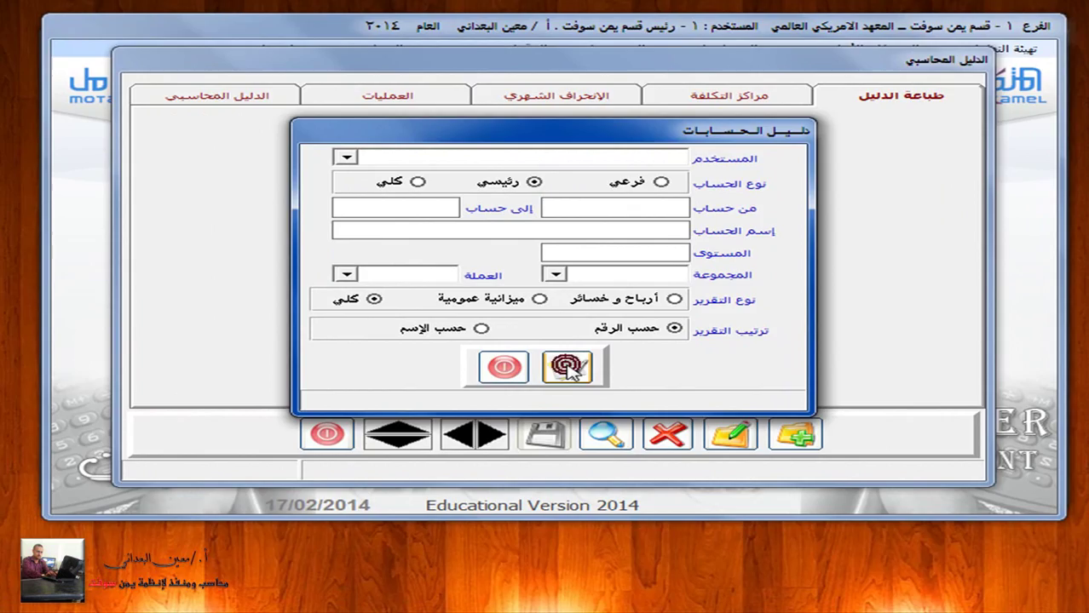
{"action": "left_click", "coordinate": [566, 367]}
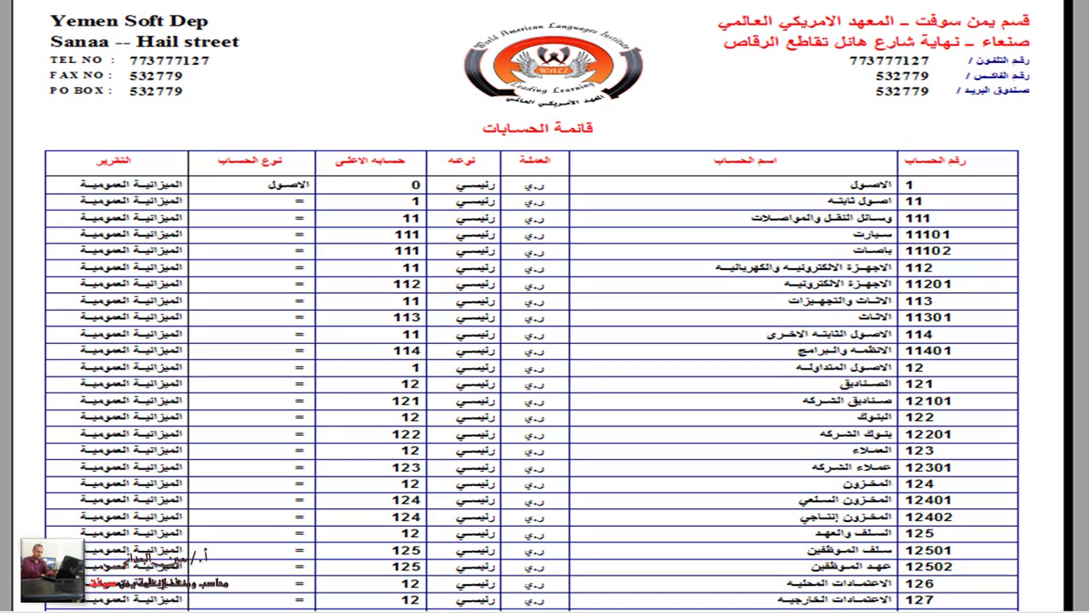
{"action": "scroll", "coordinate": [545, 341], "scroll_direction": "down", "scroll_amount": 4}
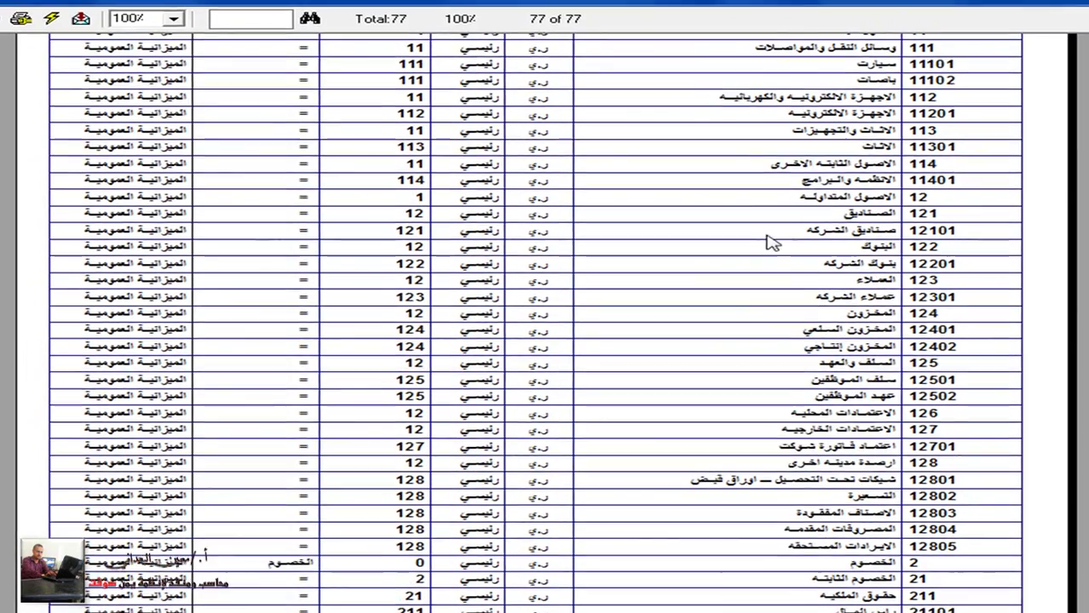
{"action": "scroll", "coordinate": [544, 341], "scroll_direction": "up", "scroll_amount": 4}
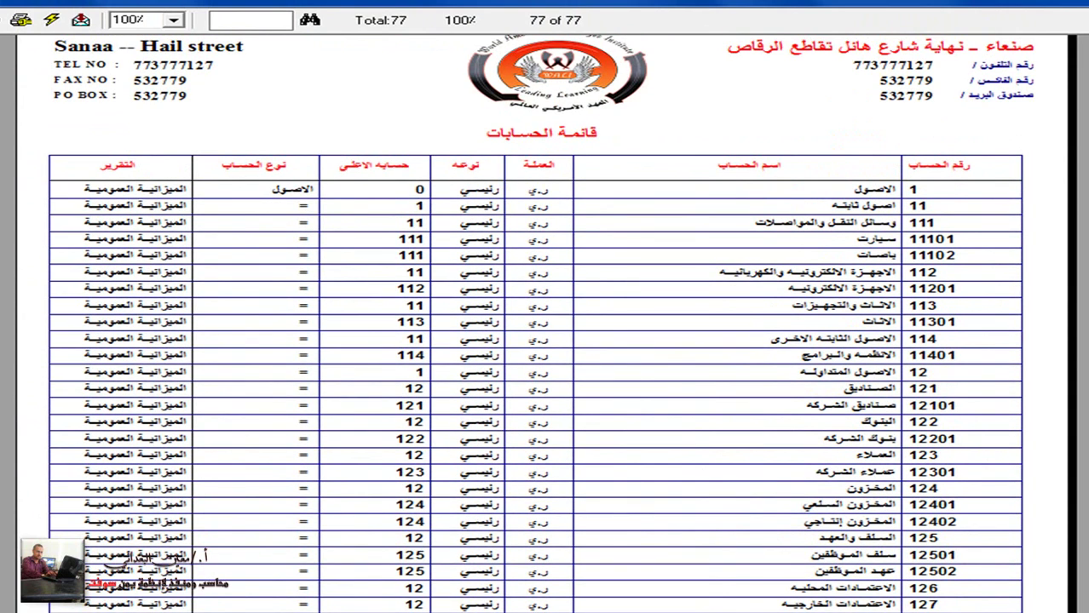
{"action": "key", "text": "Page_Down"}
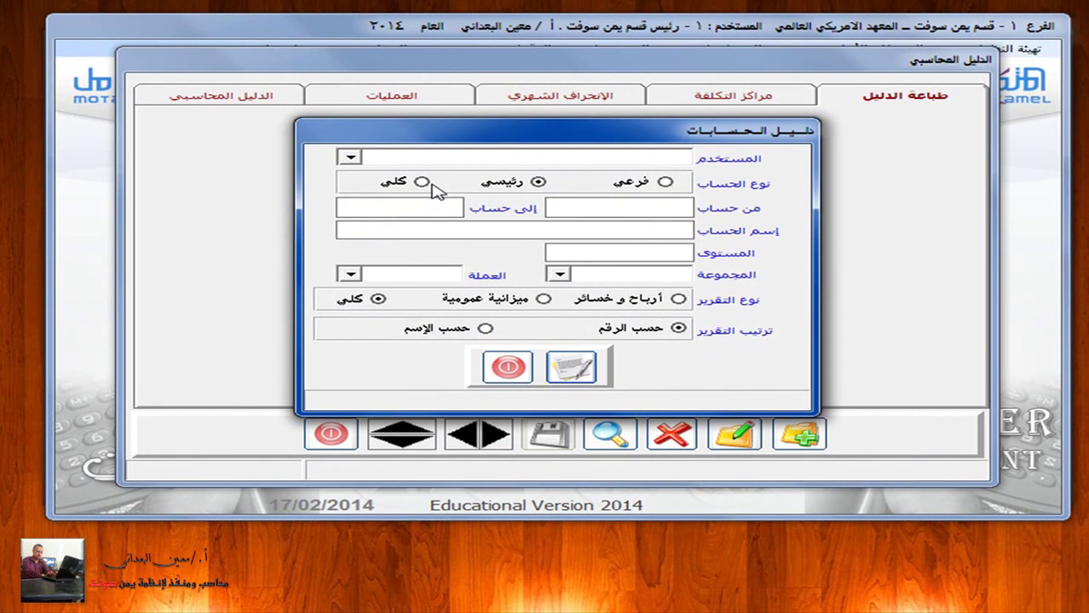
Step: Generate the chart of accounts report for account type كلي and page through all accounts before returning to the first page
{"action": "left_click", "coordinate": [422, 214]}
{"action": "left_click", "coordinate": [570, 366]}
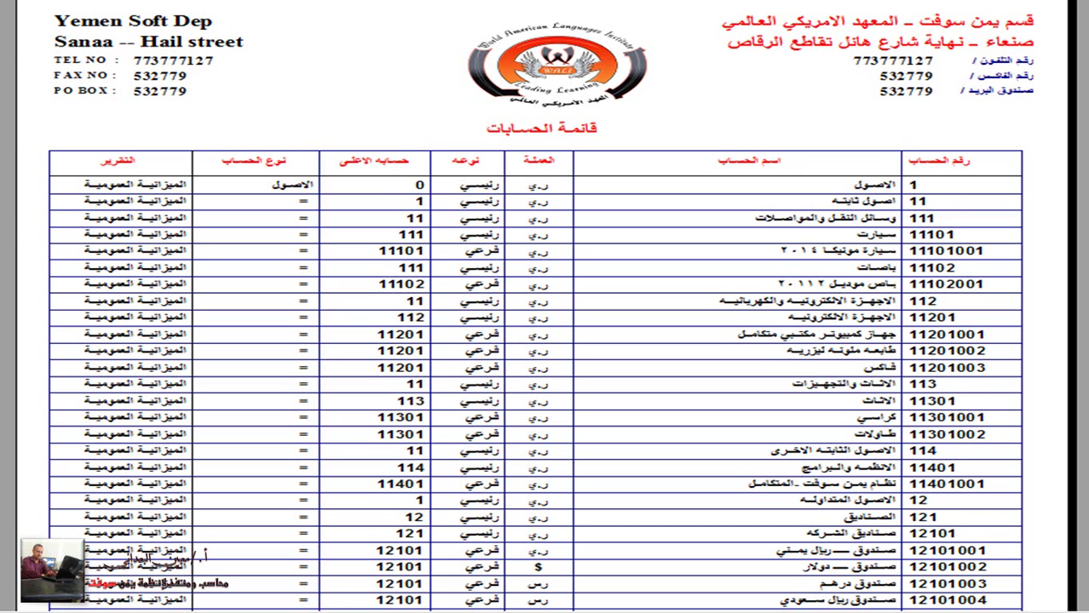
{"action": "key", "text": "Page_Down"}
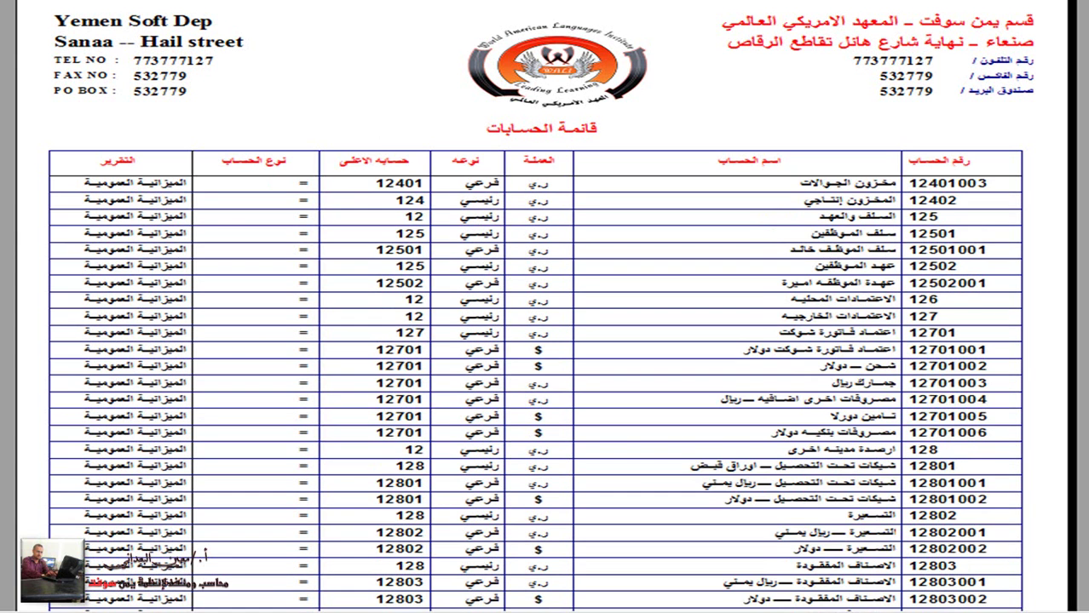
{"action": "key", "text": "Page_Down"}
{"action": "key", "text": "Page_Down"}
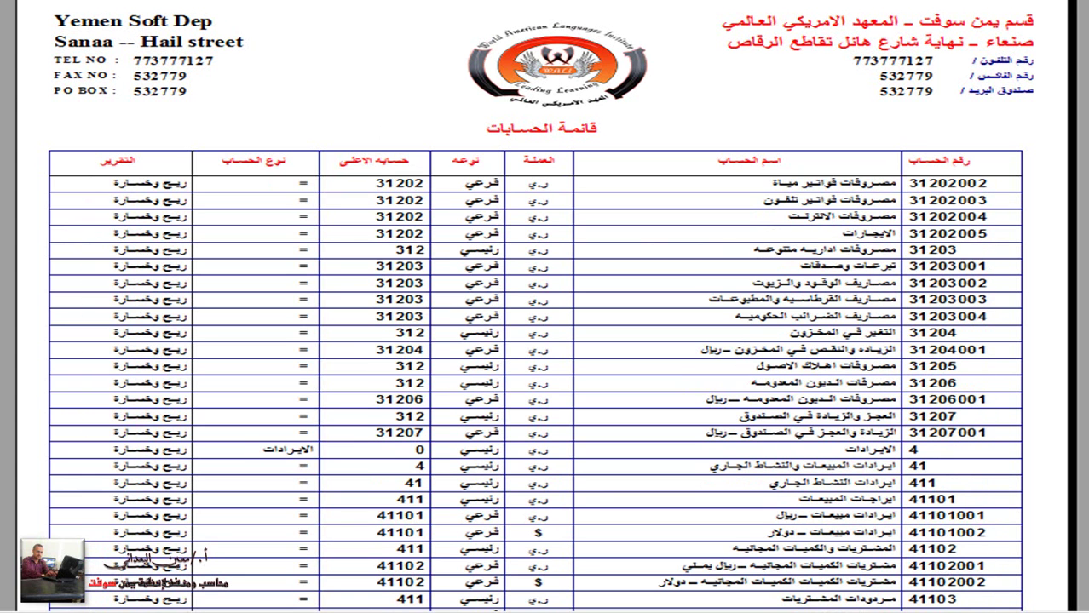
{"action": "key", "text": "Home"}
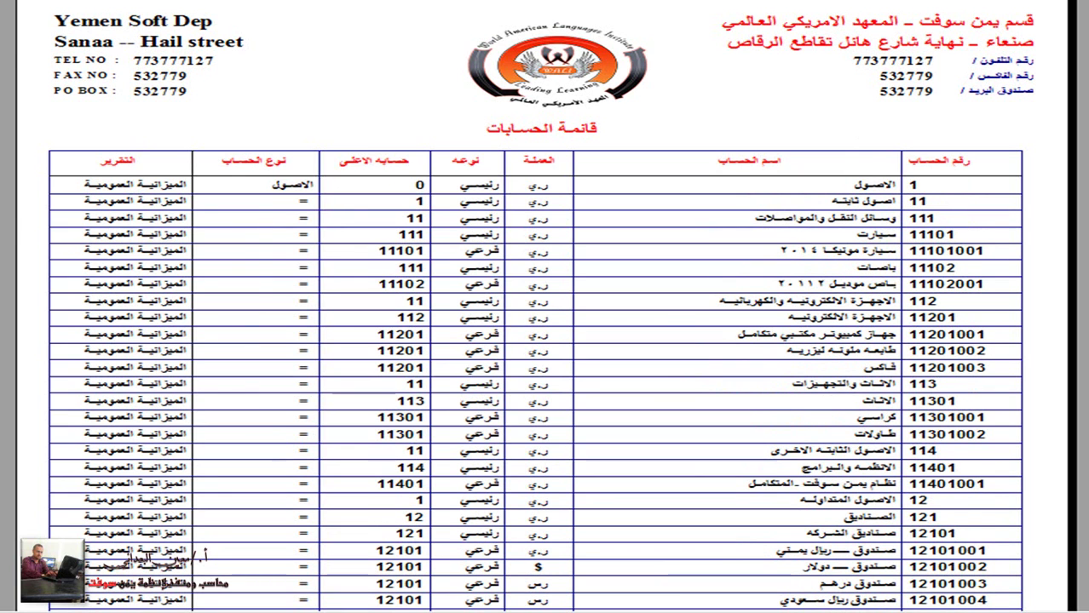
Step: Check the available printers in the report's print setup and accept Adobe PDF as the printer
{"action": "left_click", "coordinate": [662, 184]}
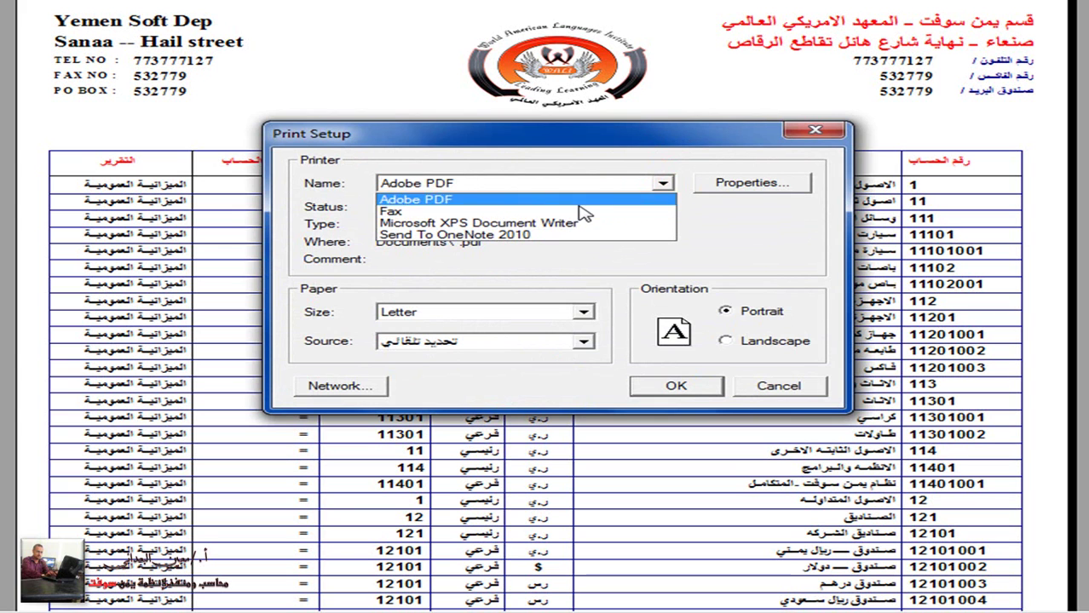
{"action": "left_click", "coordinate": [679, 387]}
{"action": "left_click", "coordinate": [679, 388]}
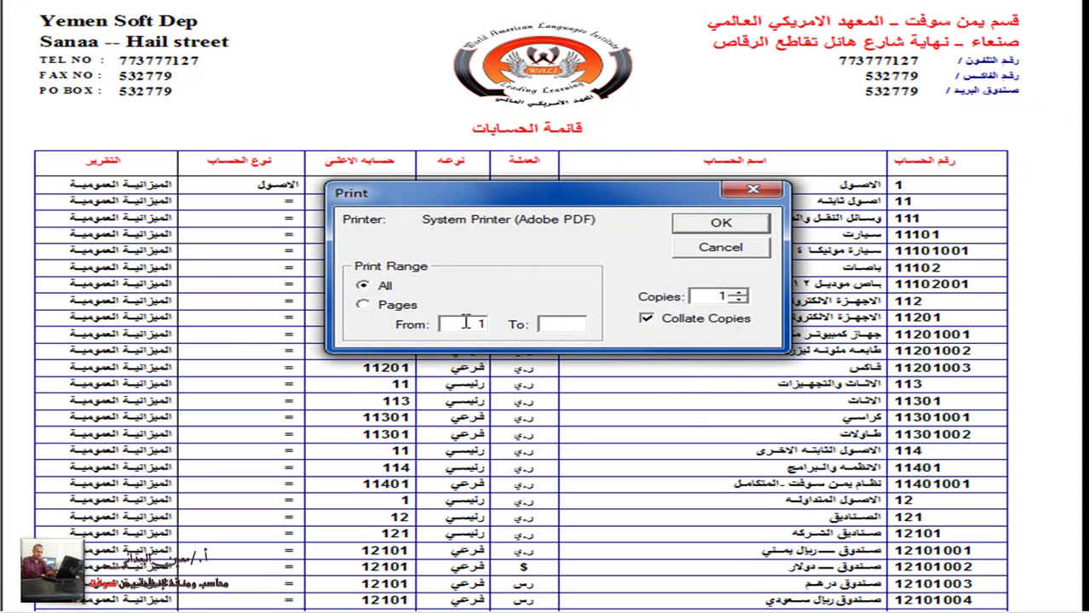
Step: Try a print range of pages 1 to 5 for the report, and dismiss the print dialog and preview without printing
{"action": "left_click", "coordinate": [359, 303]}
{"action": "left_click", "coordinate": [556, 324]}
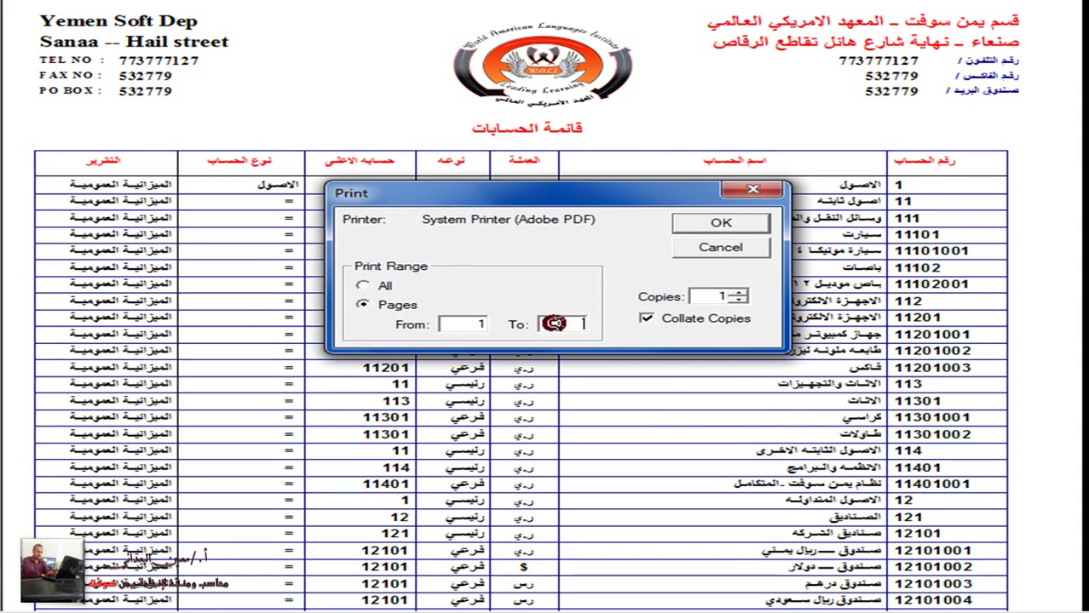
{"action": "type", "text": "3"}
{"action": "left_click", "coordinate": [458, 322]}
{"action": "type", "text": "1"}
{"action": "left_click", "coordinate": [558, 321]}
{"action": "type", "text": "5"}
{"action": "key", "text": "Delete"}
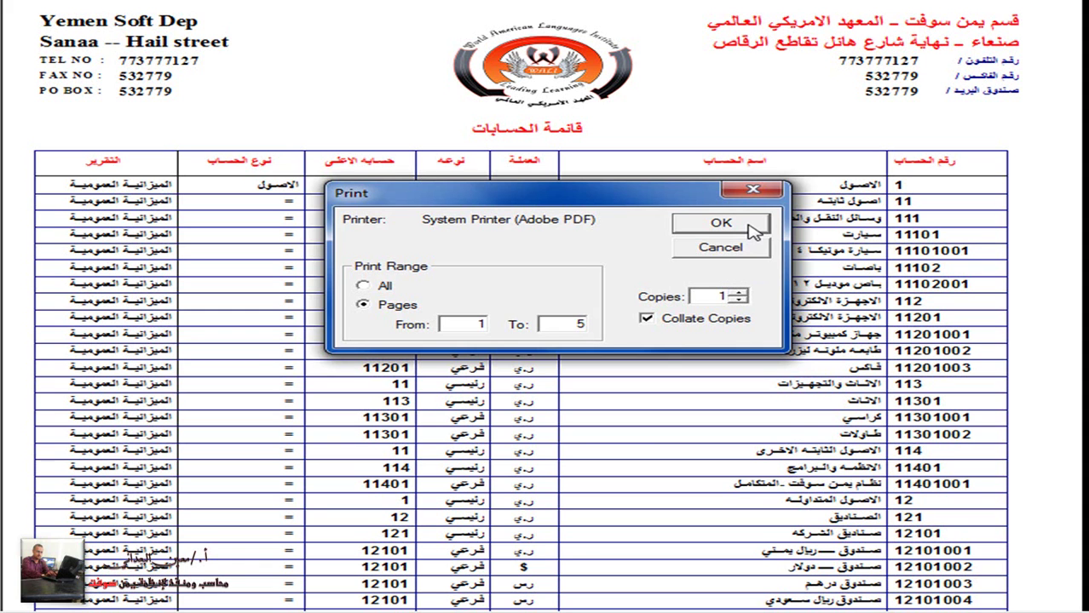
{"action": "left_click", "coordinate": [753, 189]}
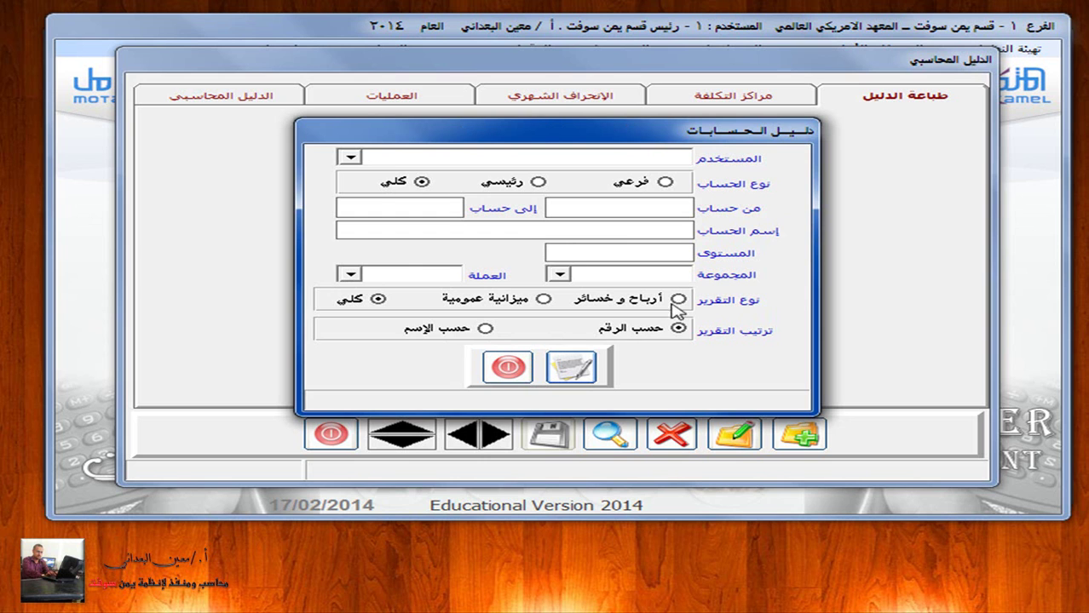
Step: Generate the accounts report with report type أرباح و خسائر, read through its pages, and close the preview
{"action": "left_click", "coordinate": [601, 300]}
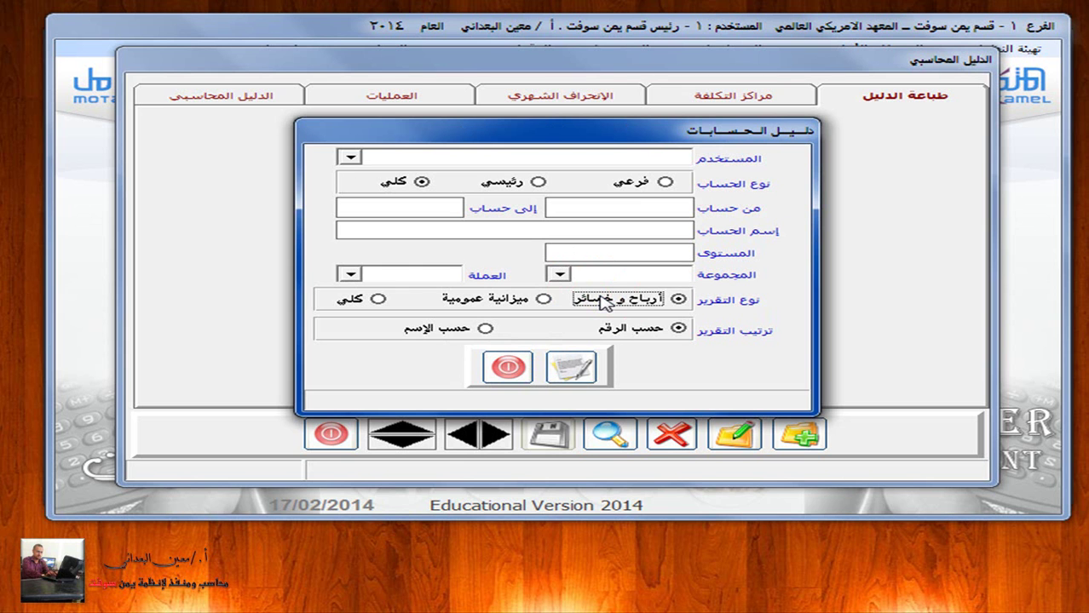
{"action": "left_click", "coordinate": [572, 368]}
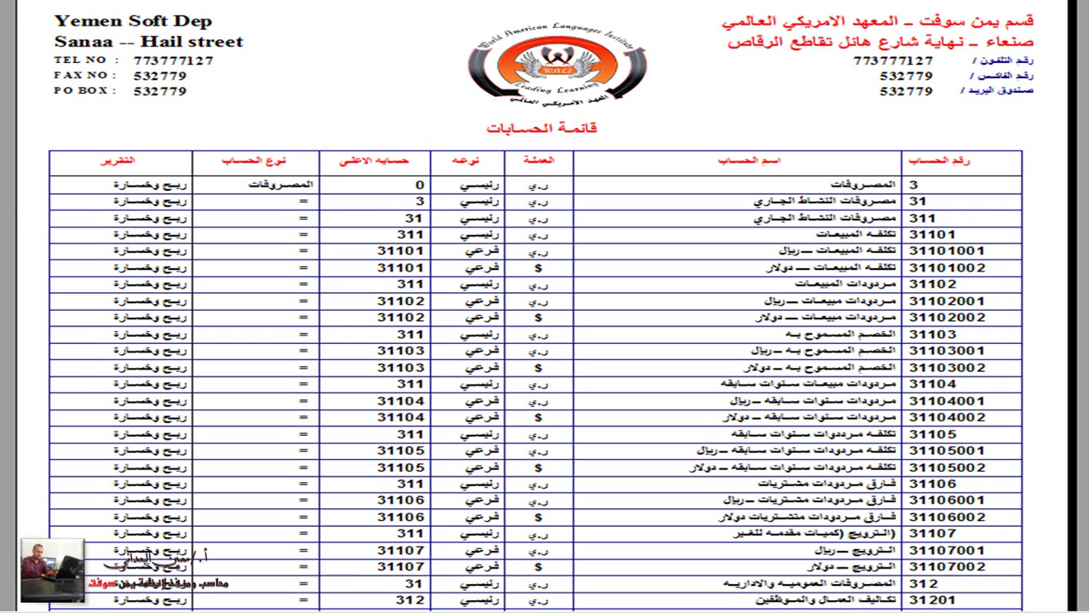
{"action": "scroll", "coordinate": [1065, 385], "scroll_direction": "down", "scroll_amount": 5}
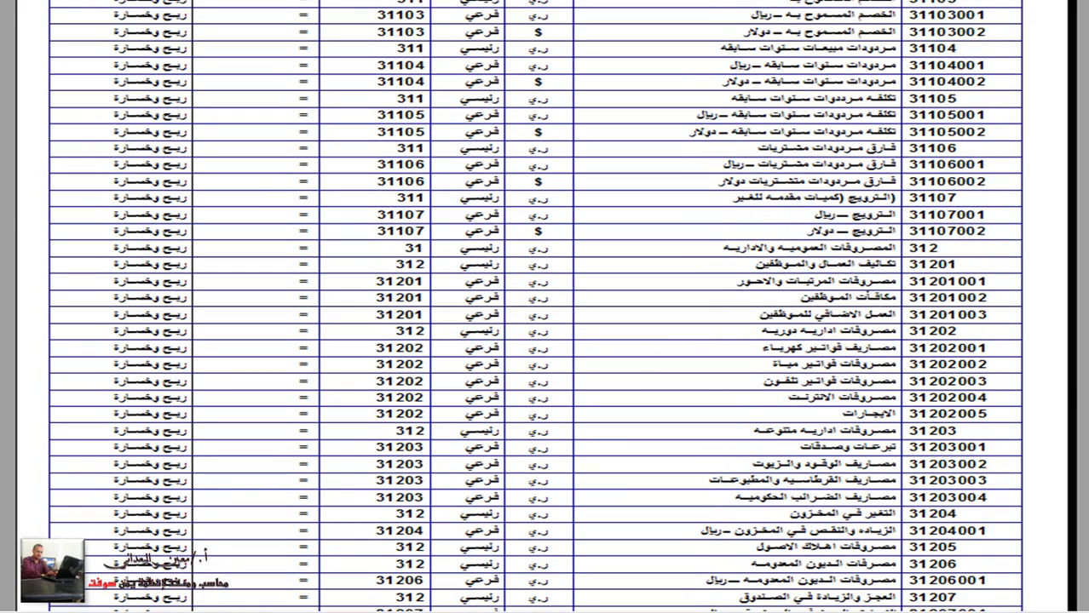
{"action": "scroll", "coordinate": [562, 307], "scroll_direction": "down", "scroll_amount": 1}
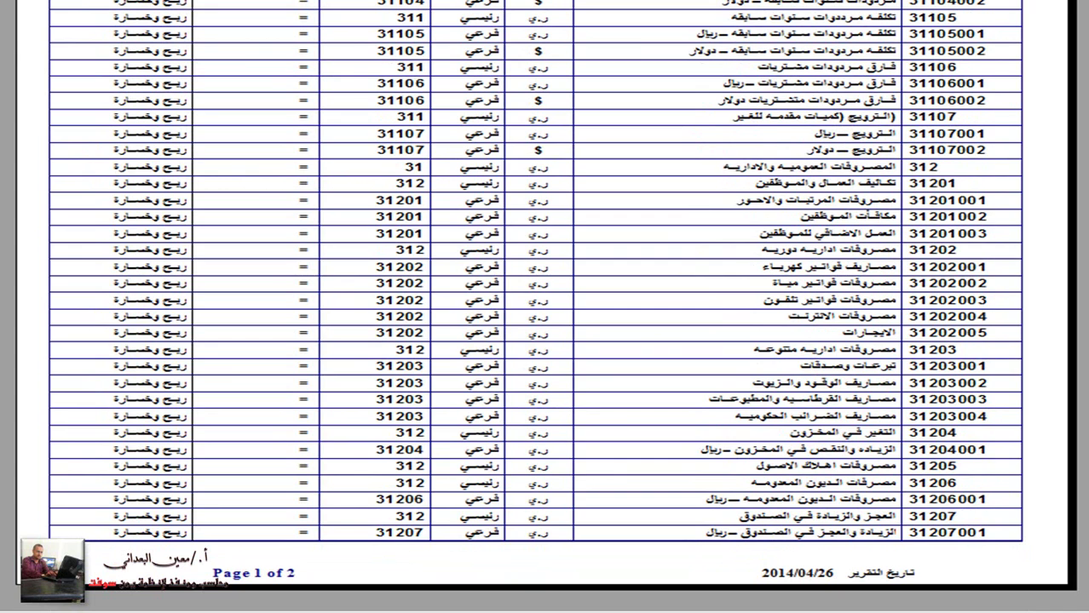
{"action": "scroll", "coordinate": [545, 307], "scroll_direction": "down", "scroll_amount": 1}
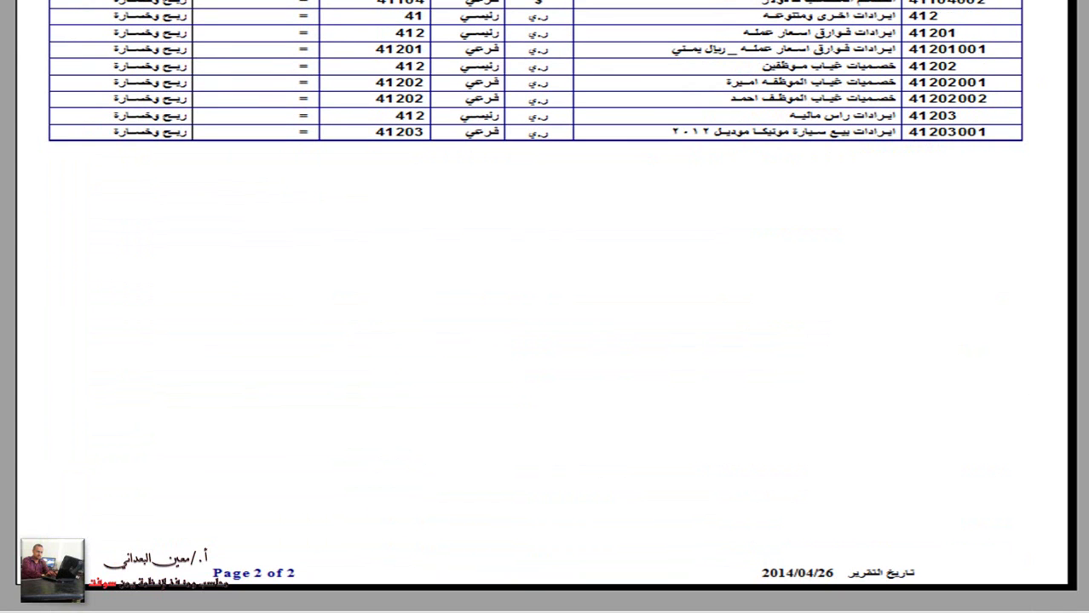
{"action": "scroll", "coordinate": [545, 307], "scroll_direction": "up", "scroll_amount": 3}
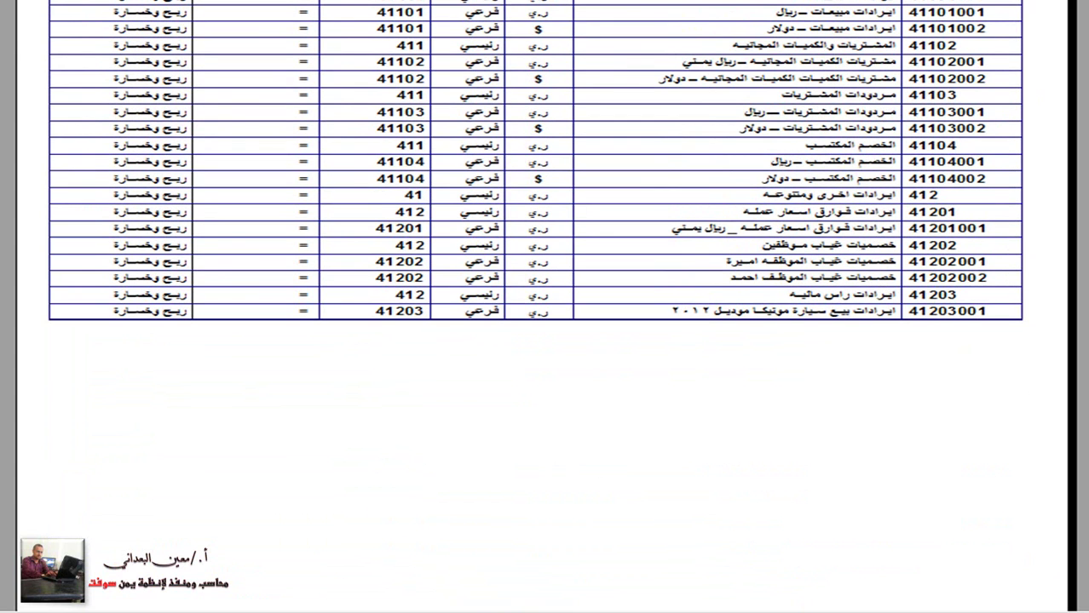
{"action": "key", "text": "Escape"}
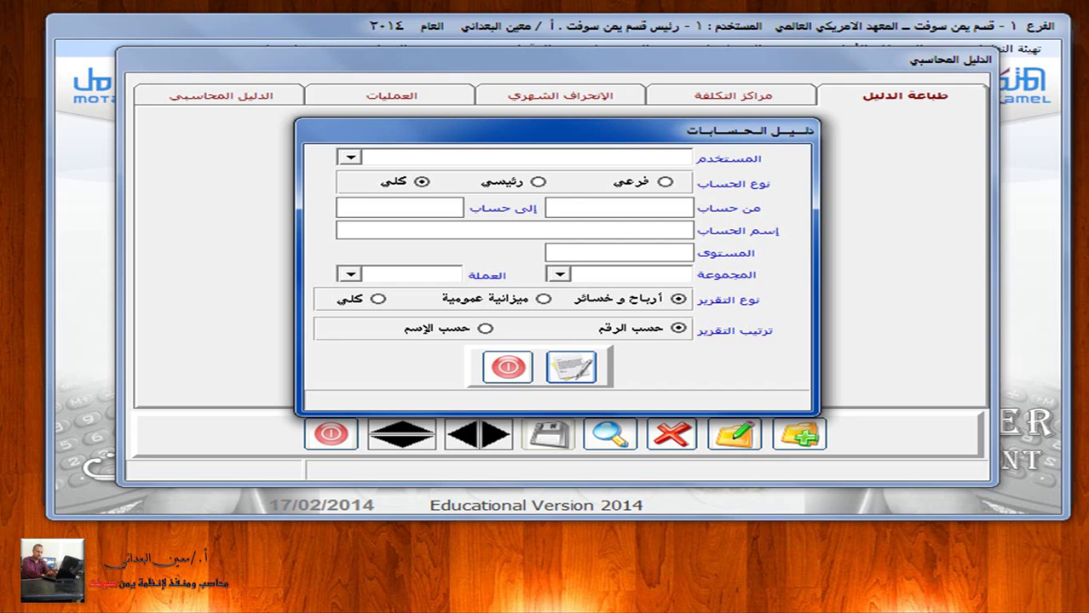
Step: Generate the accounts report with report type ميزانية عمومية, read it, and close the preview and the report options
{"action": "left_click", "coordinate": [496, 303]}
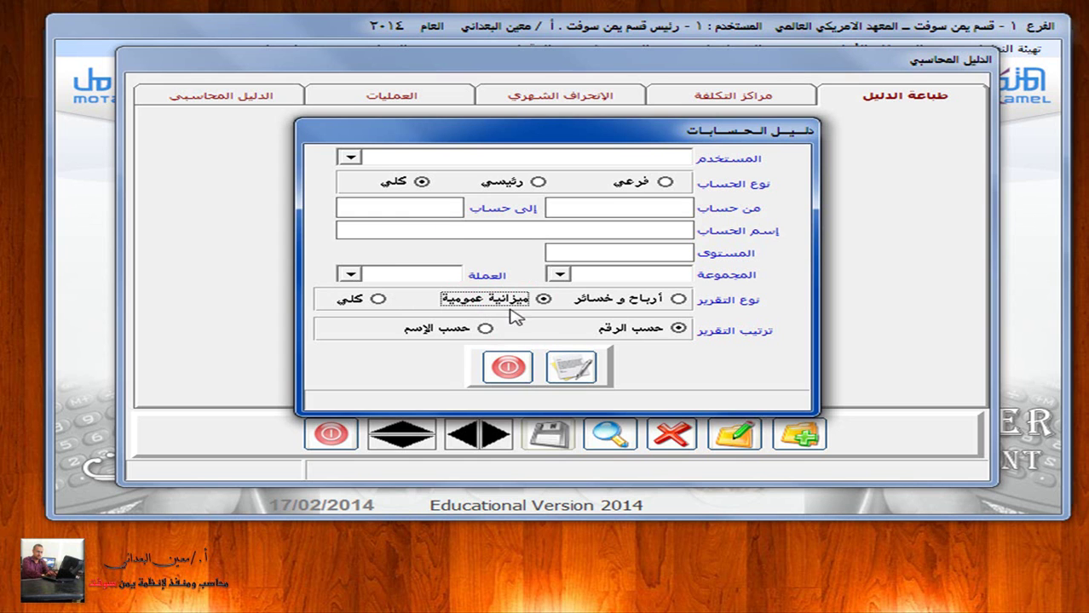
{"action": "left_click", "coordinate": [551, 362]}
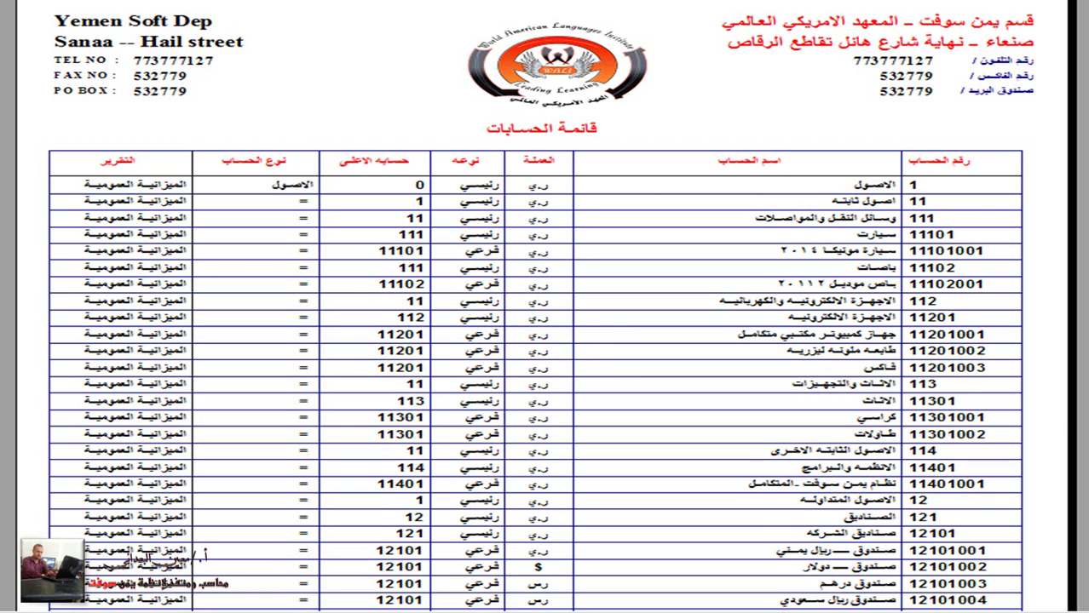
{"action": "scroll", "coordinate": [545, 341], "scroll_direction": "down", "scroll_amount": 5}
{"action": "scroll", "coordinate": [545, 340], "scroll_direction": "up", "scroll_amount": 5}
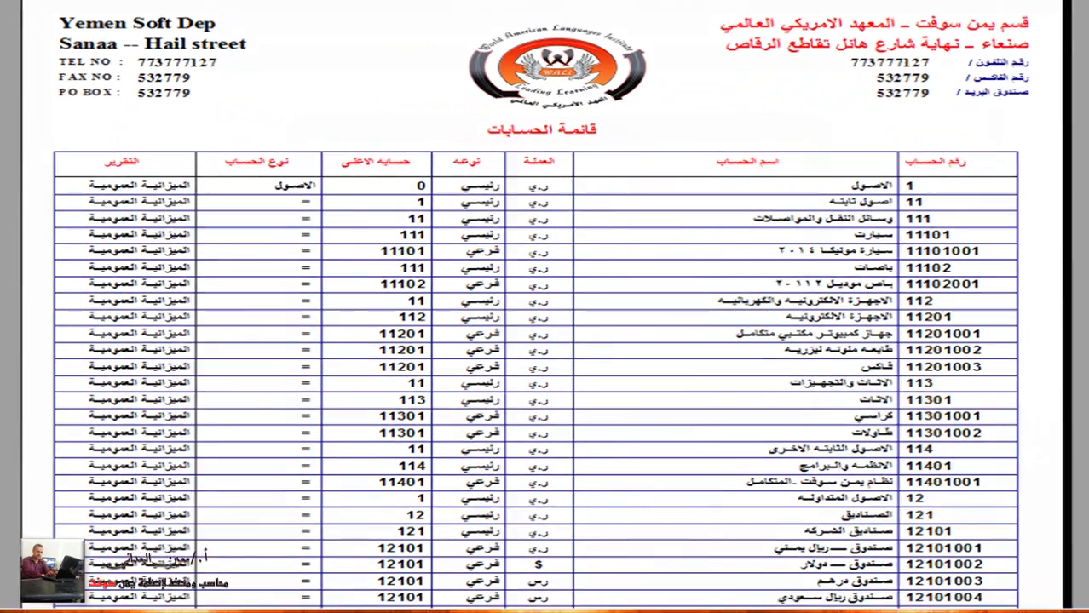
{"action": "key", "text": "Escape"}
{"action": "left_click", "coordinate": [507, 367]}
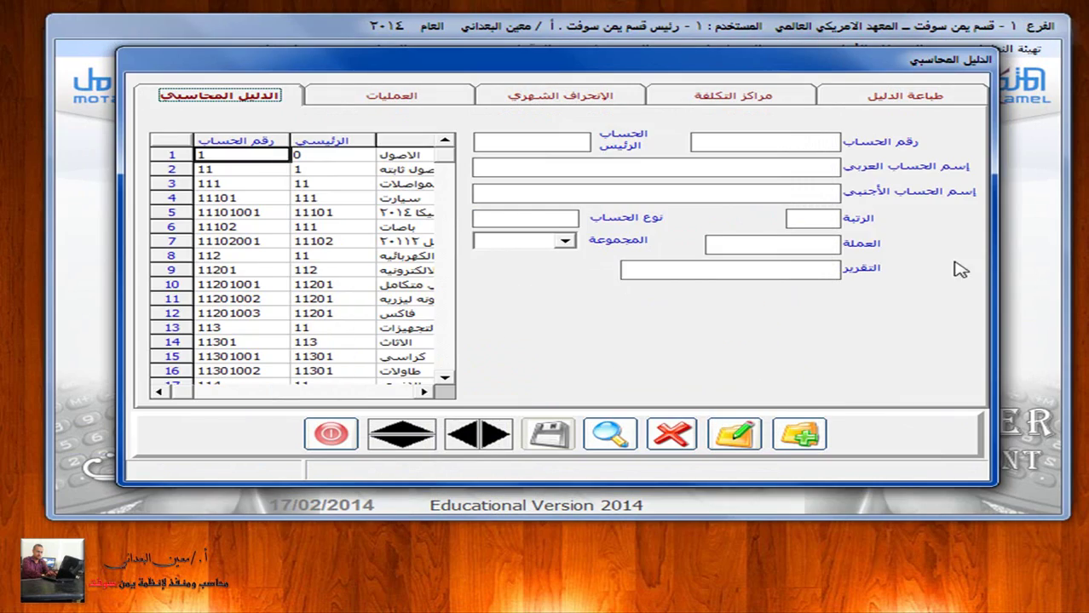